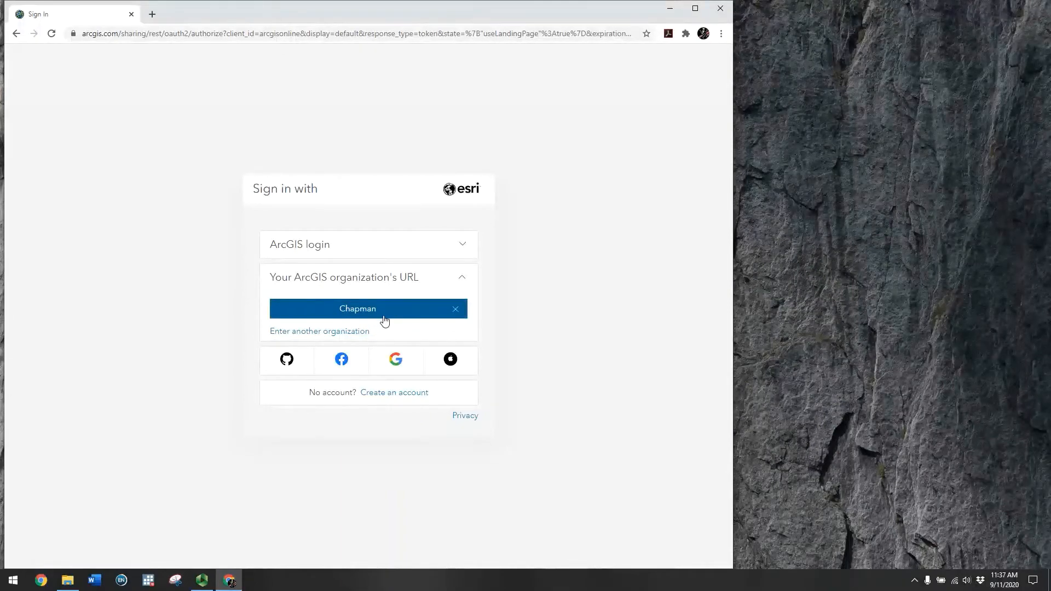
Sign in to ArcGIS Online through the 'chapman' organization URL using Chapman SSO
left_click(457, 310)
left_click(355, 291)
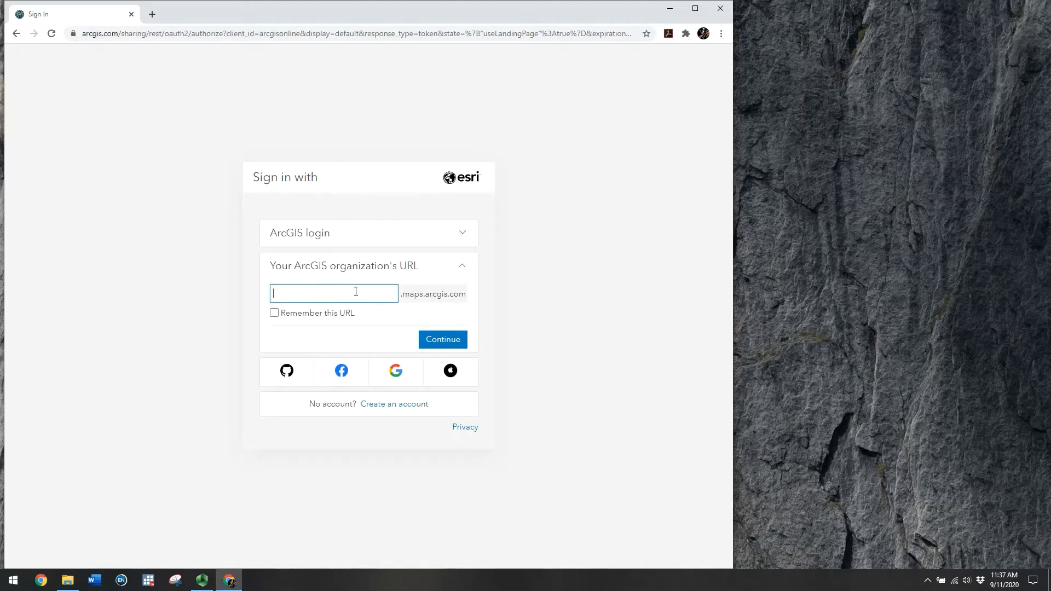
type("apman")
left_click(438, 341)
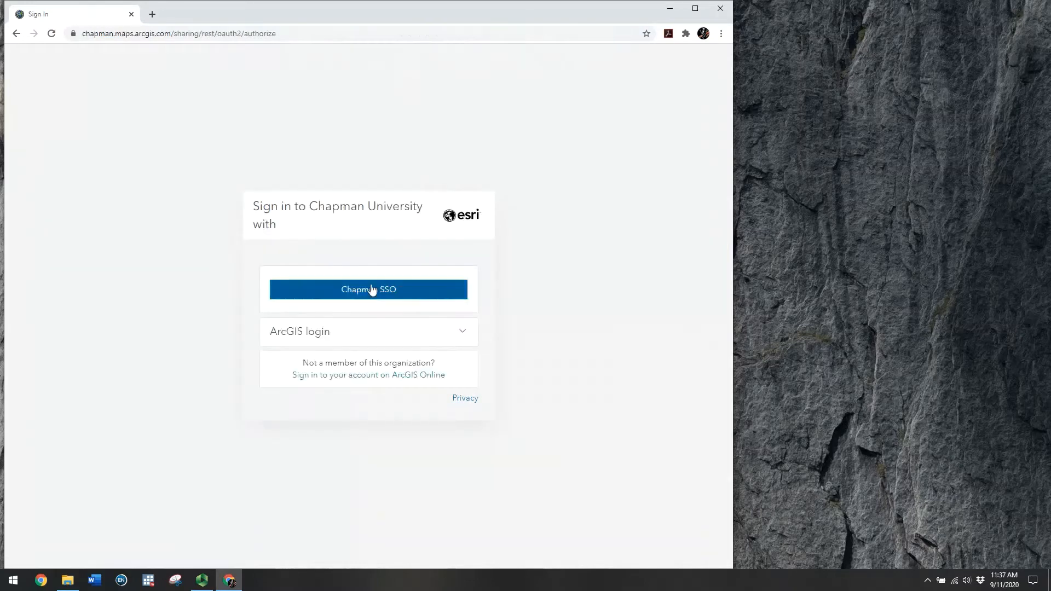
left_click(370, 292)
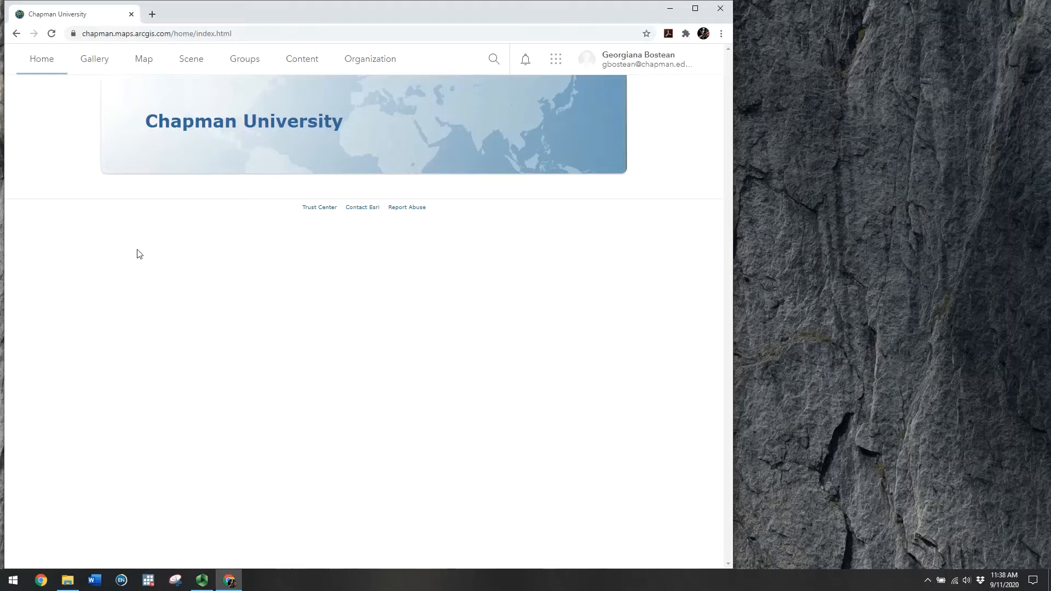
Open FakeCases_ve2.xlsx from the UCI_GIS_workshop folder and move the Excel window to the upper left
left_click(70, 584)
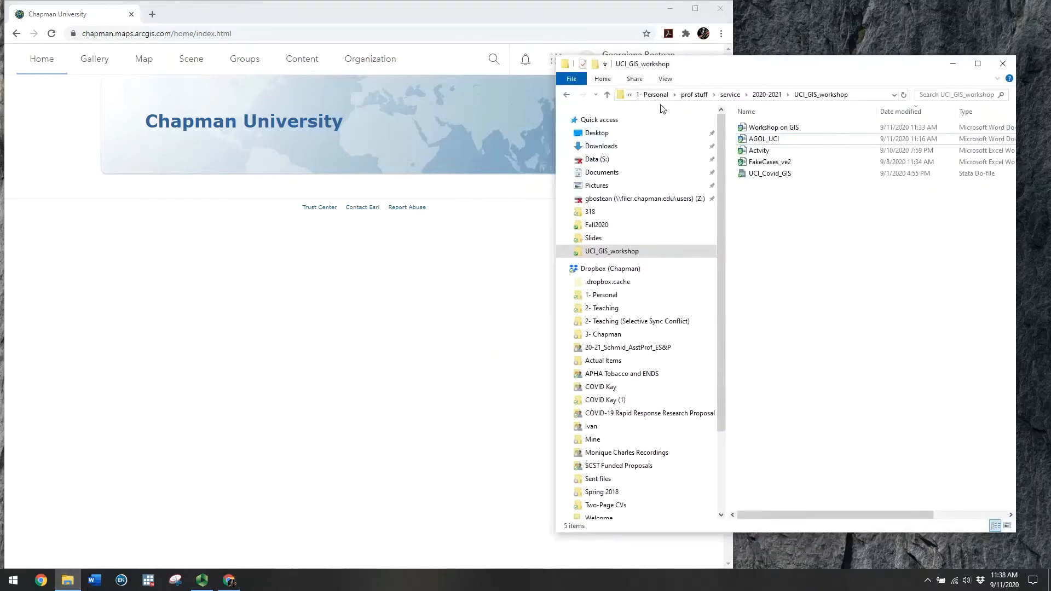
left_click_drag(556, 181, 499, 181)
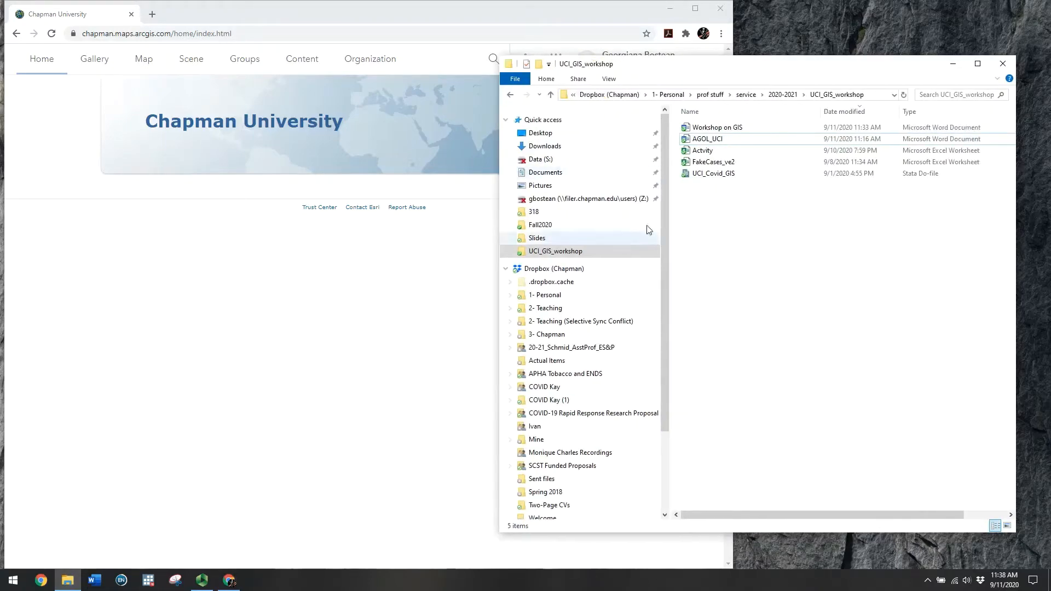
left_click(690, 164)
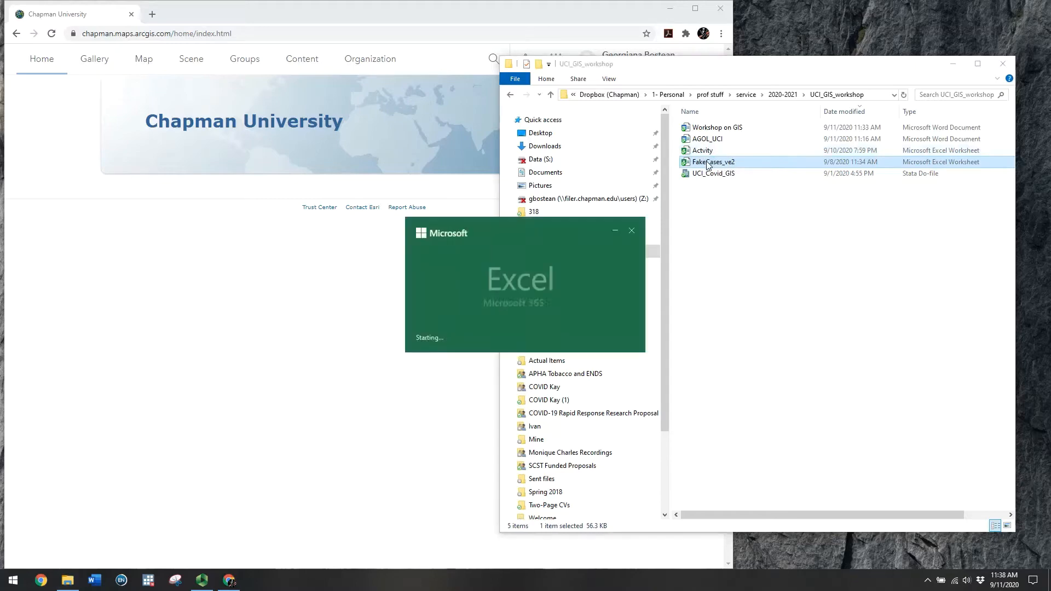
left_click_drag(662, 42, 221, 29)
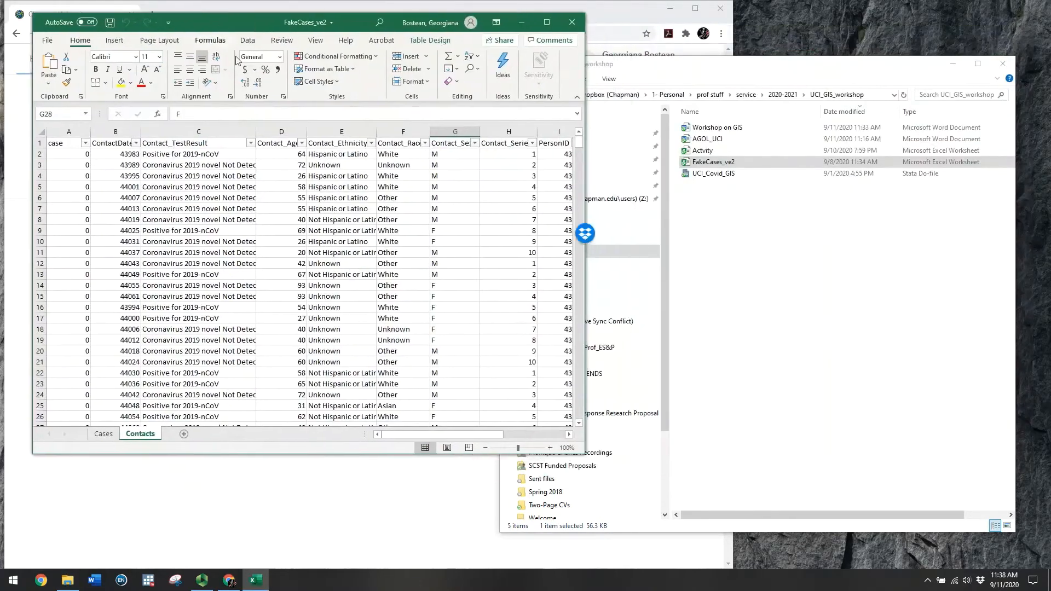
Check the Cases and Contacts sheets, then open the Actvity workbook beside FakeCases_ve2
left_click(103, 434)
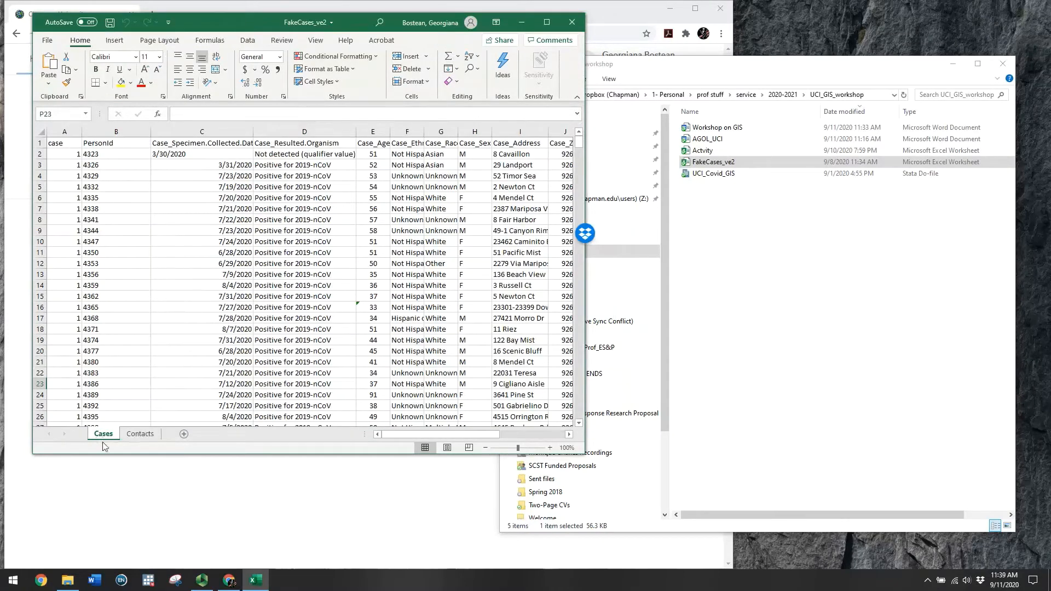
left_click(140, 434)
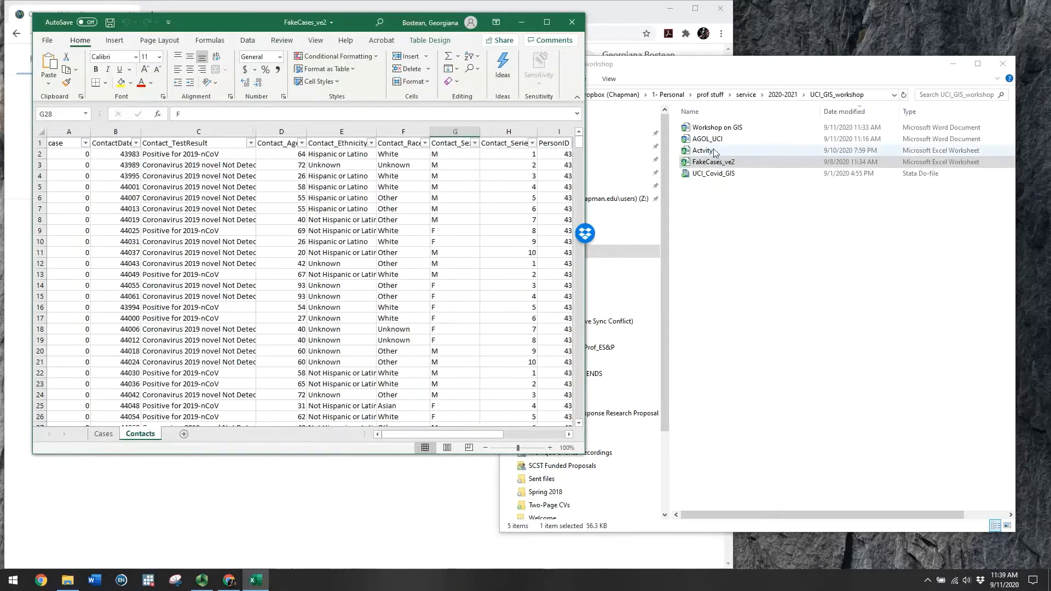
left_click(702, 150)
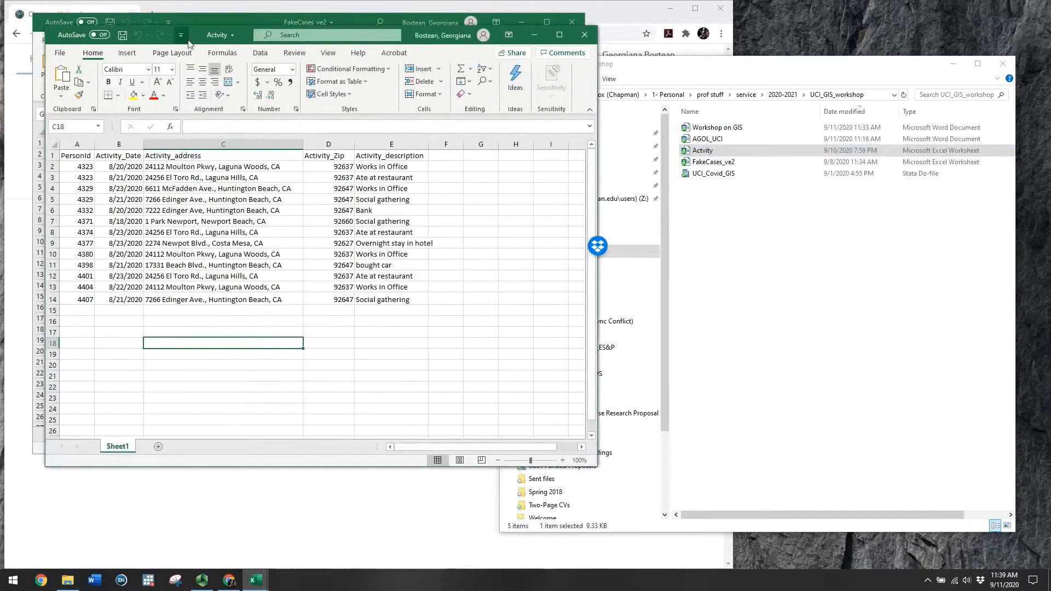
left_click_drag(189, 35, 412, 77)
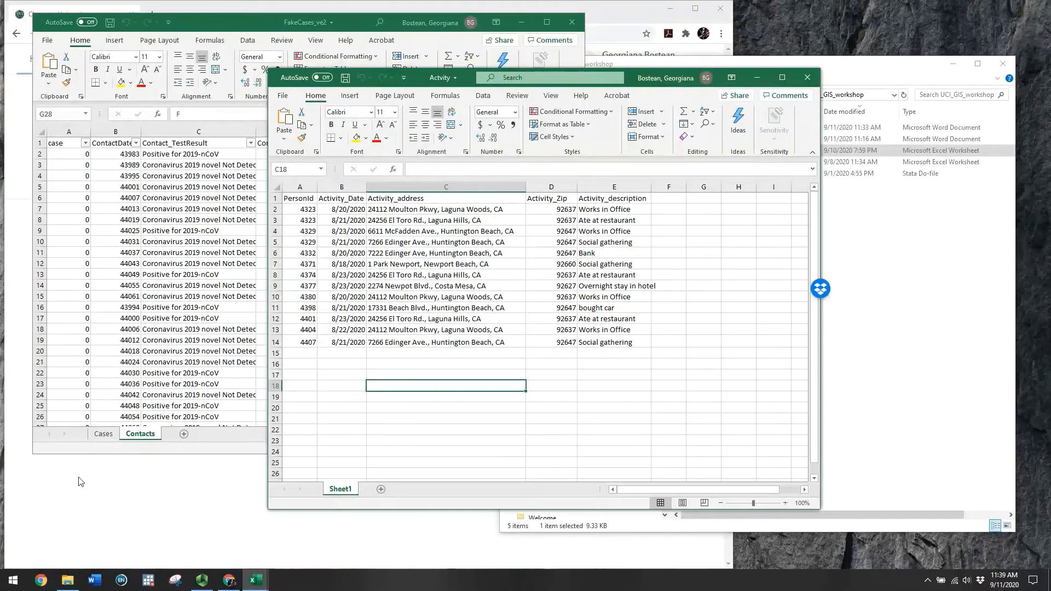
Arrange both workbook windows and select the Cases records from A1 through row 119
left_click(103, 434)
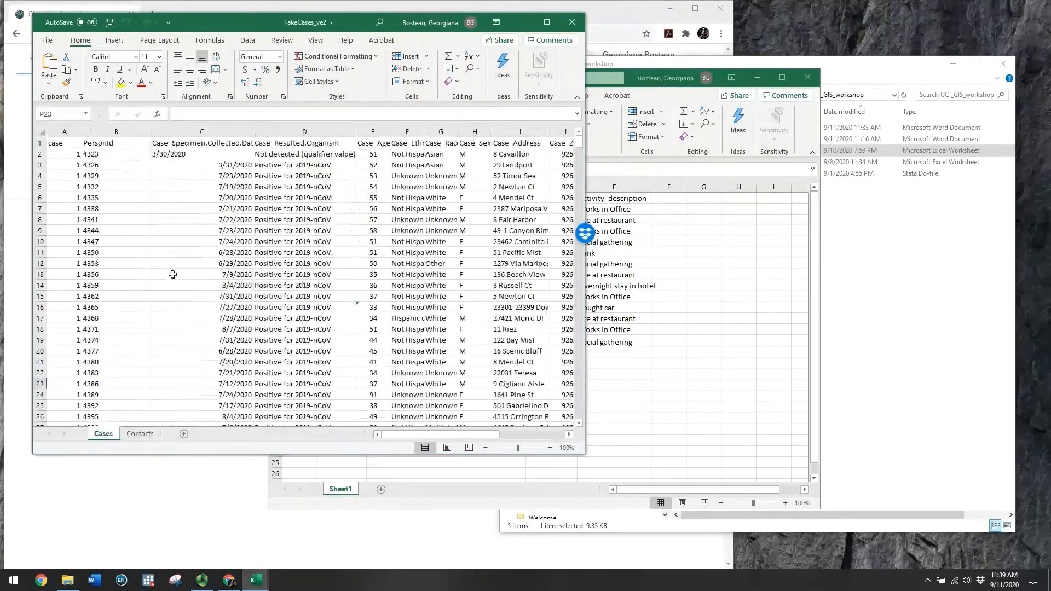
left_click(635, 343)
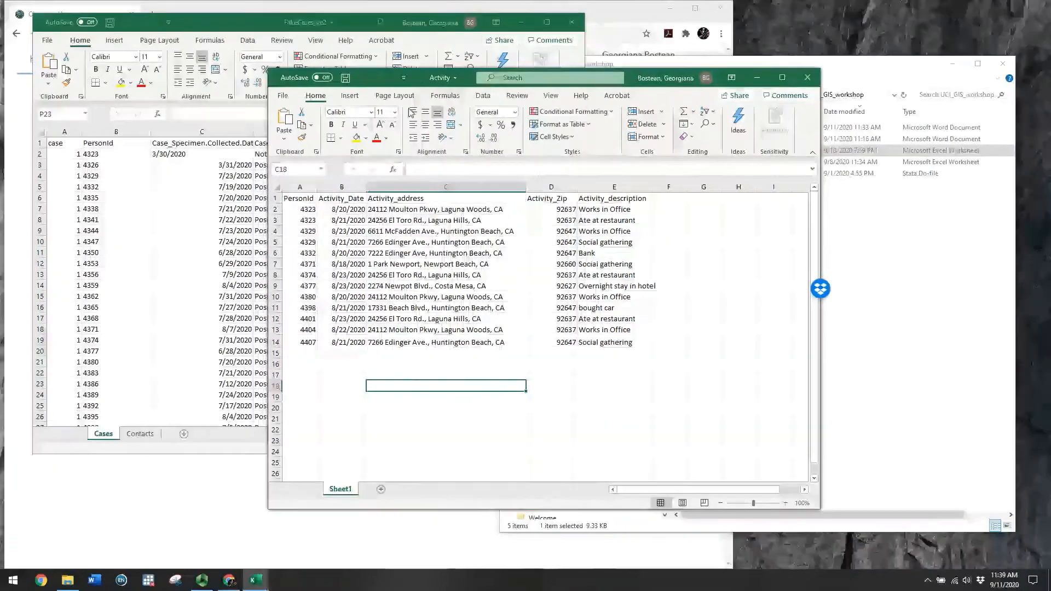
left_click_drag(420, 83, 448, 81)
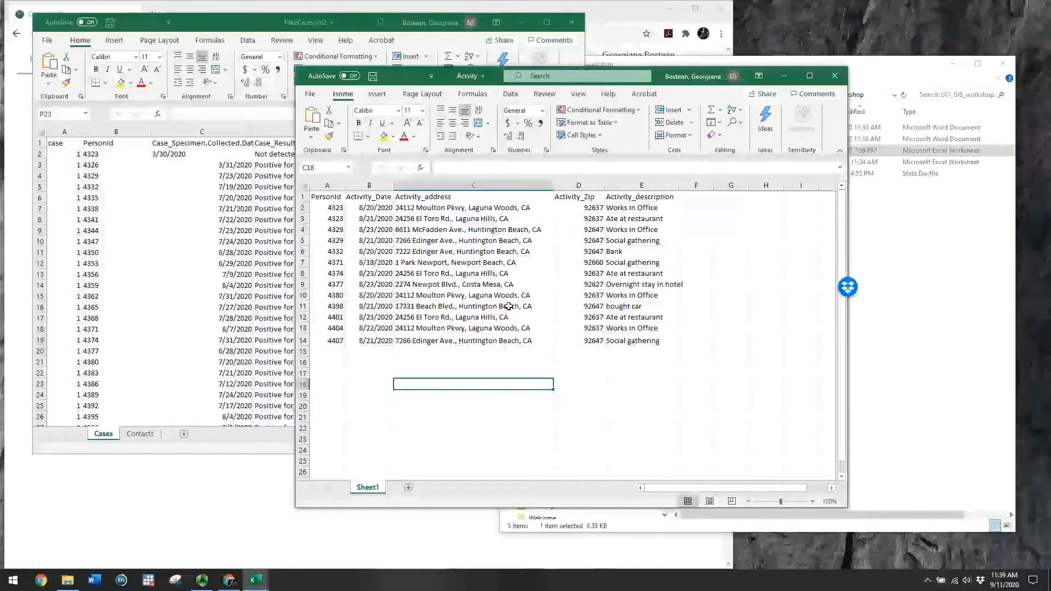
left_click_drag(443, 82, 398, 47)
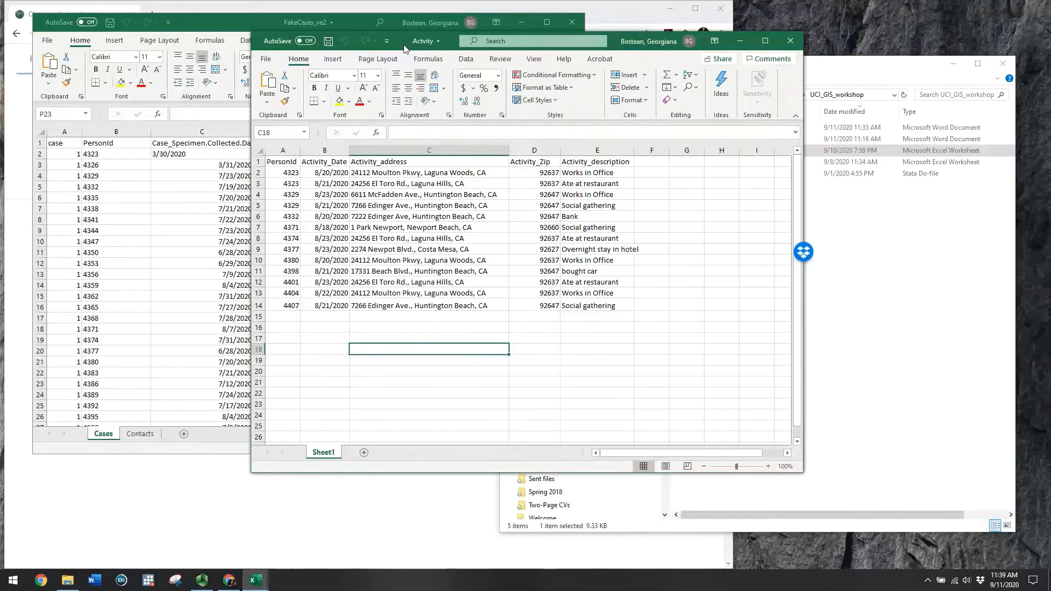
left_click_drag(402, 46, 417, 67)
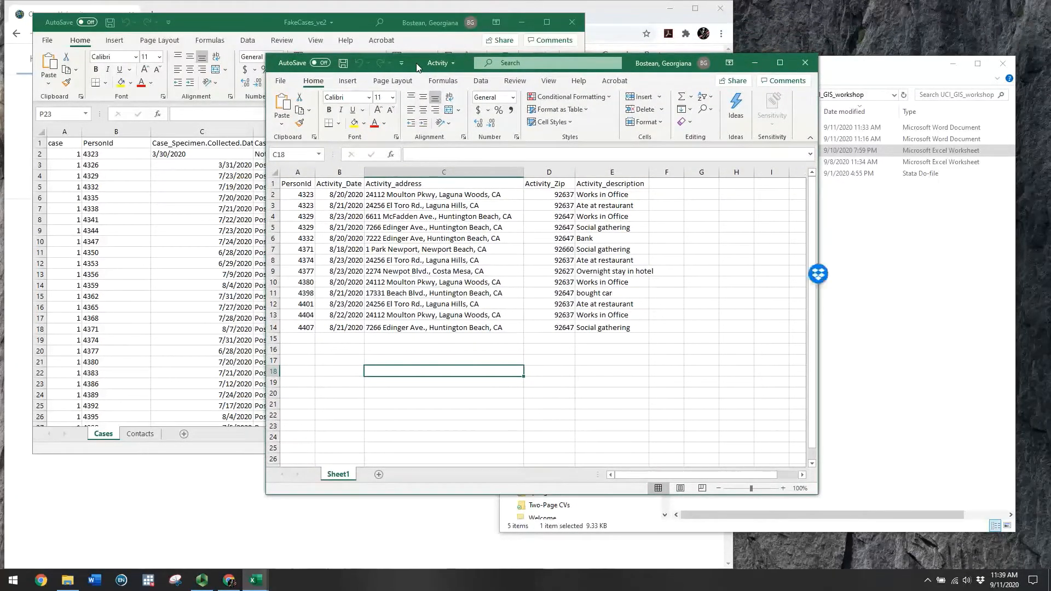
left_click(163, 205)
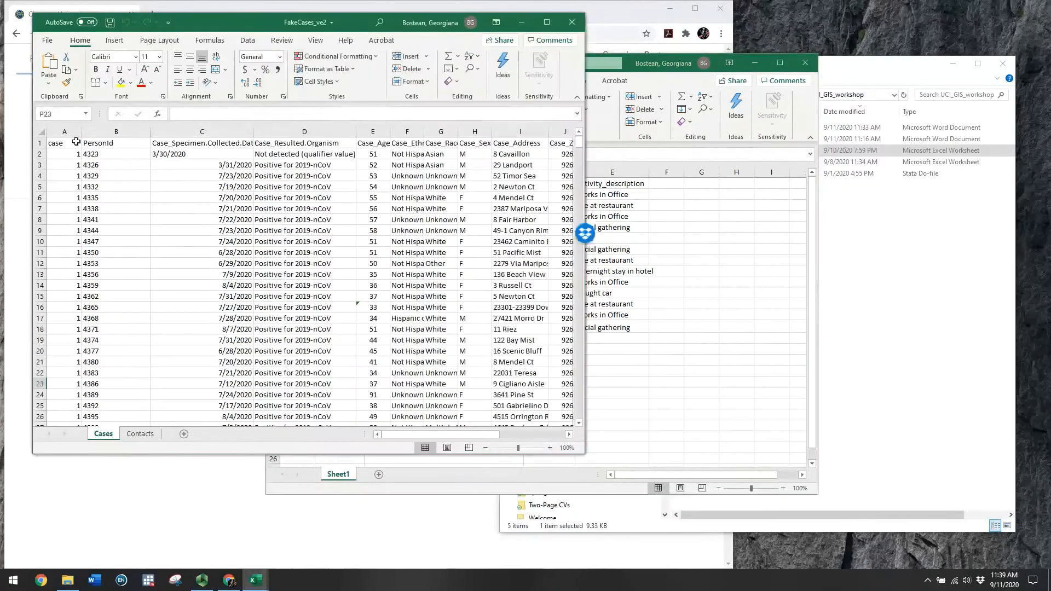
left_click_drag(62, 143, 508, 341)
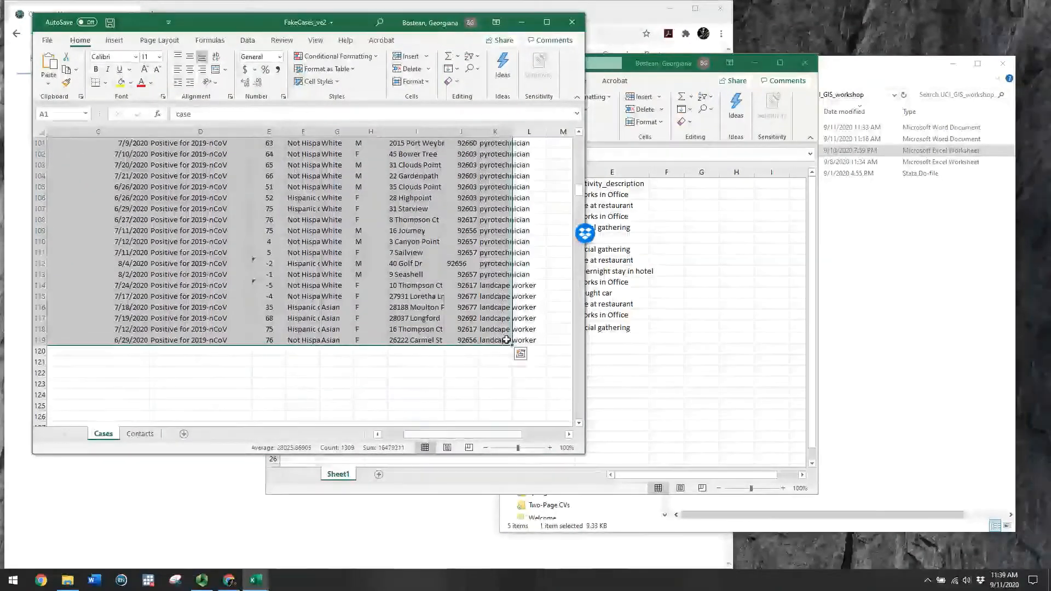
Copy the selected case records into a new blank workbook
key("ctrl+c")
left_click(48, 40)
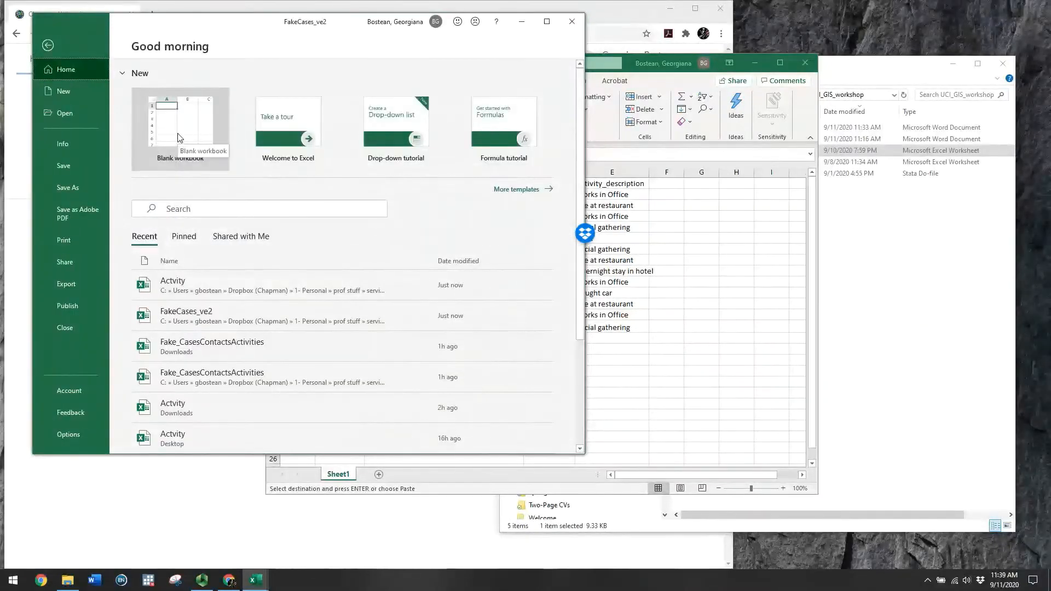
left_click(171, 145)
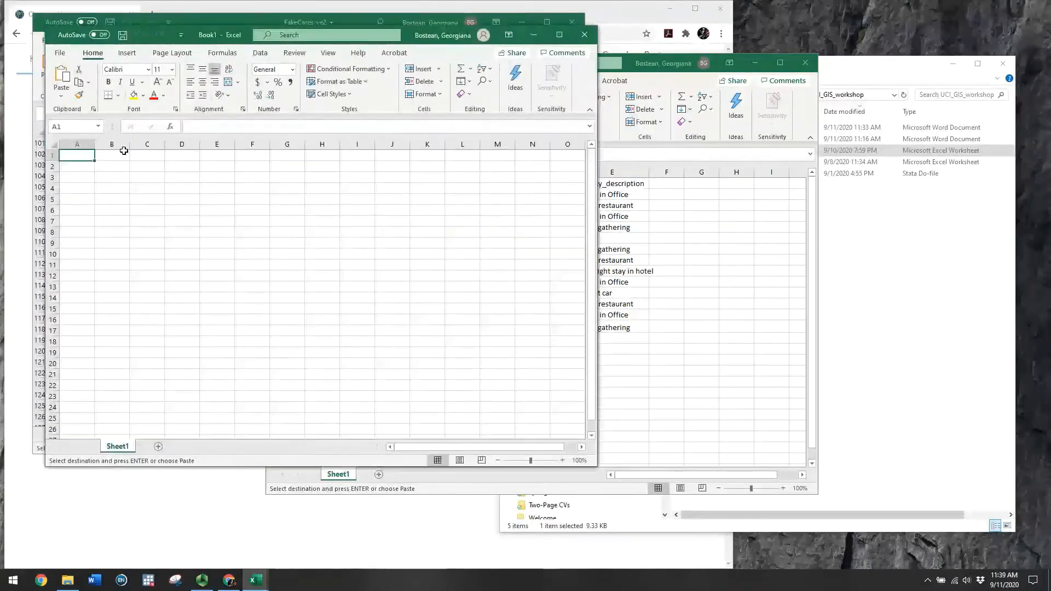
key("ctrl+v")
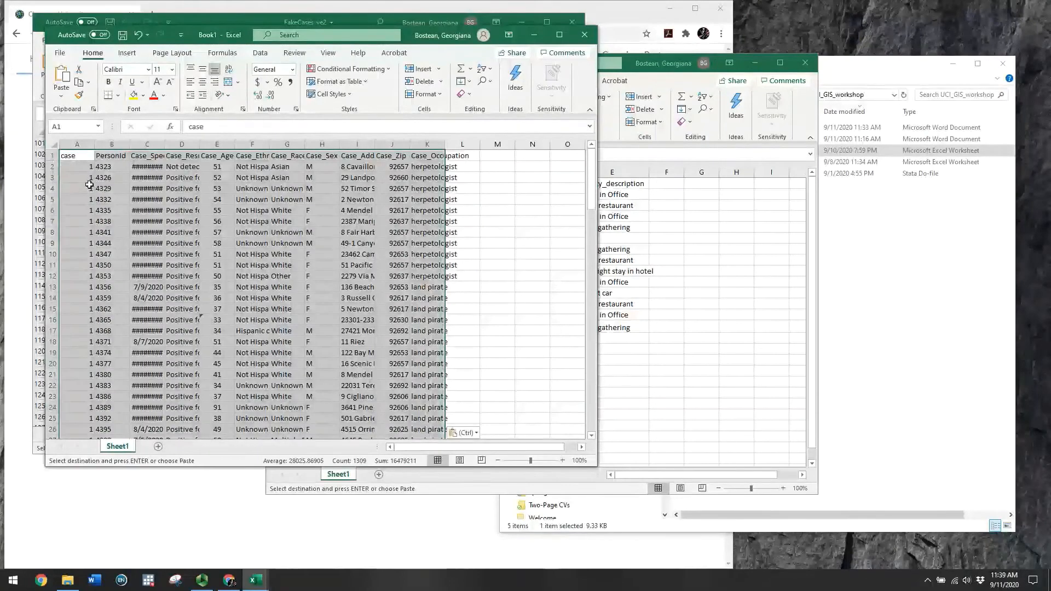
left_click(77, 156)
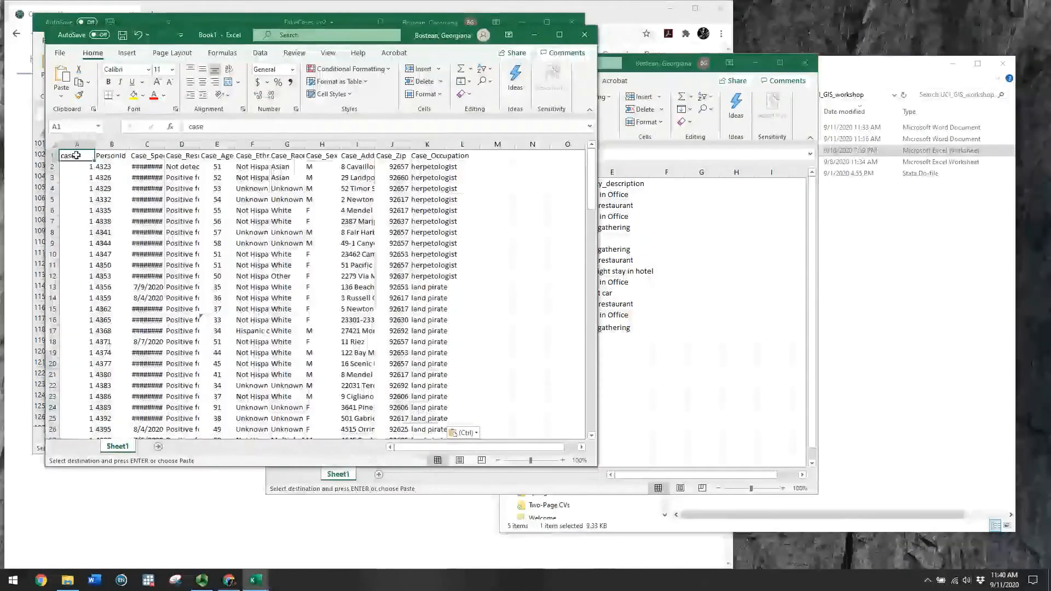
left_click_drag(215, 45, 531, 70)
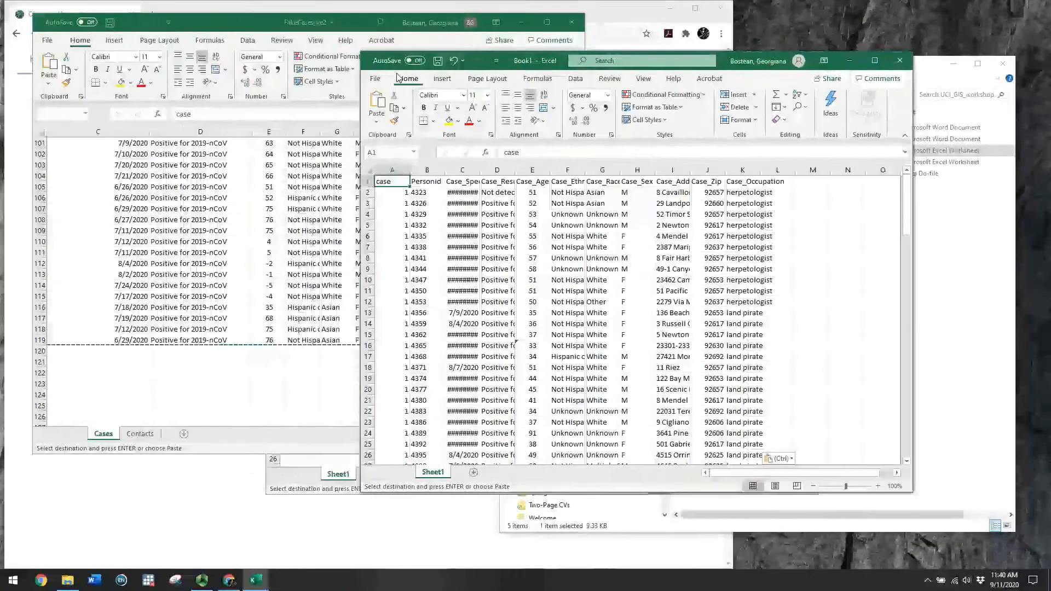
Save the new workbook in UCI_GIS_workshop as CSV (Comma delimited) named Cases
left_click(375, 81)
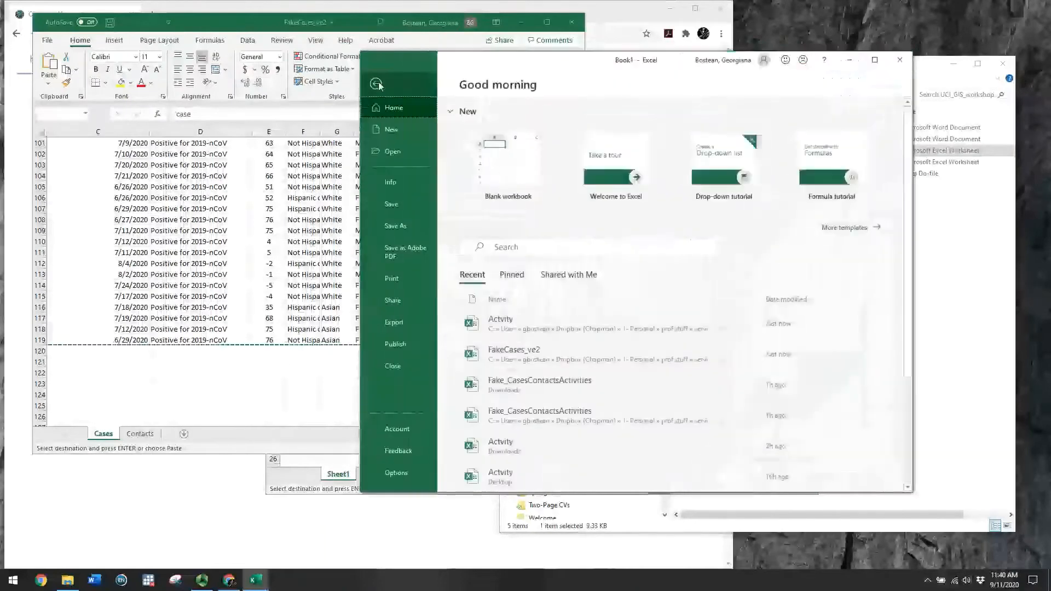
left_click(397, 226)
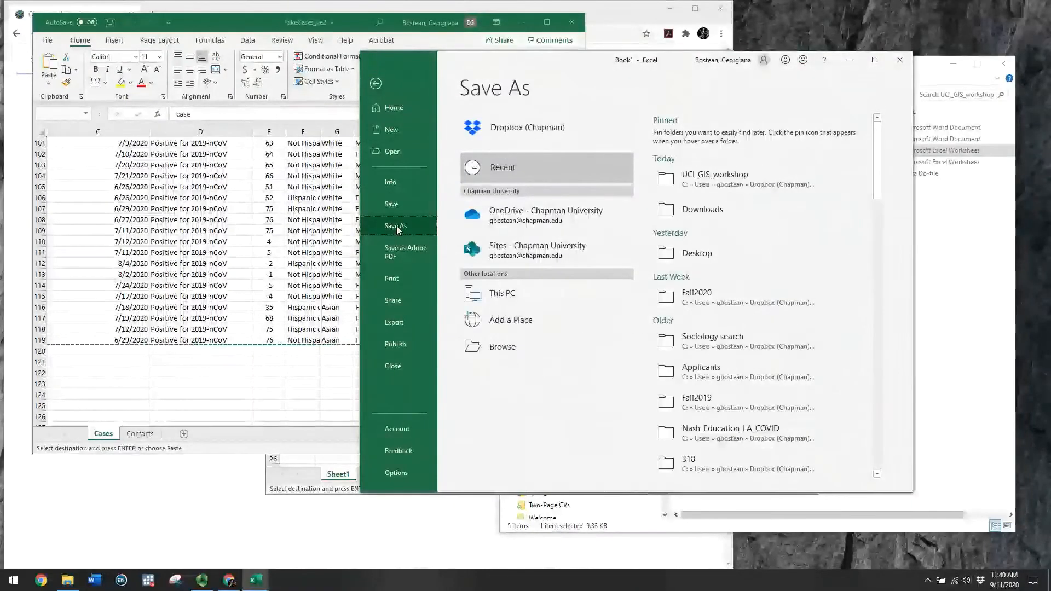
left_click(512, 346)
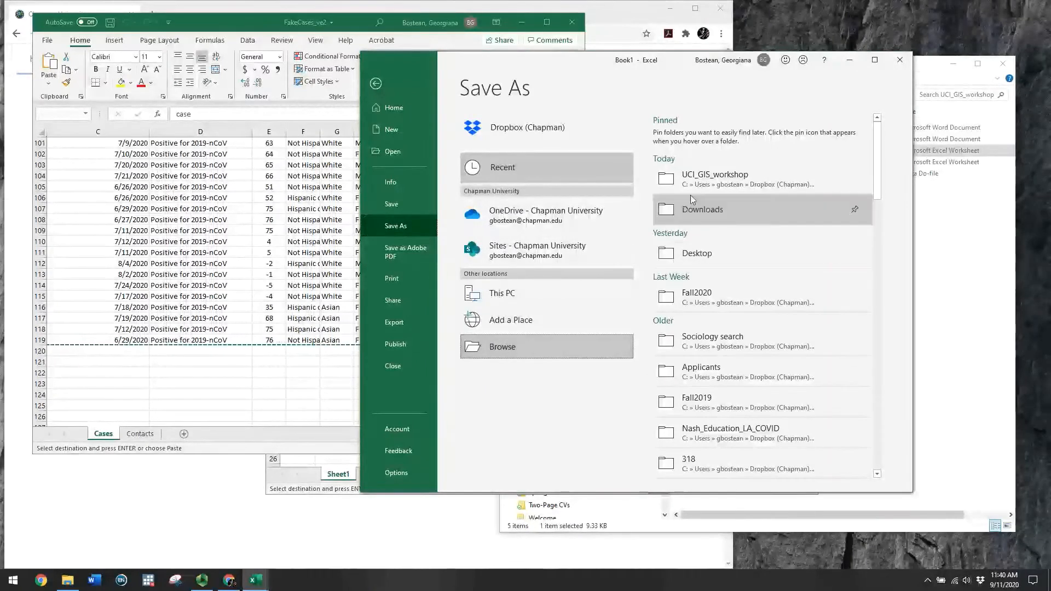
left_click(736, 178)
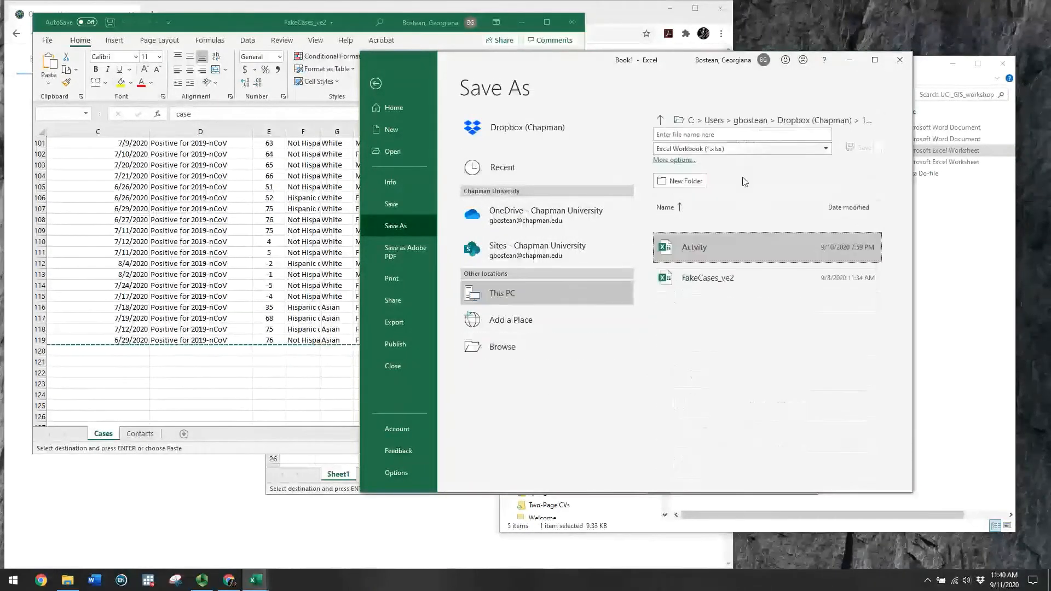
left_click(736, 148)
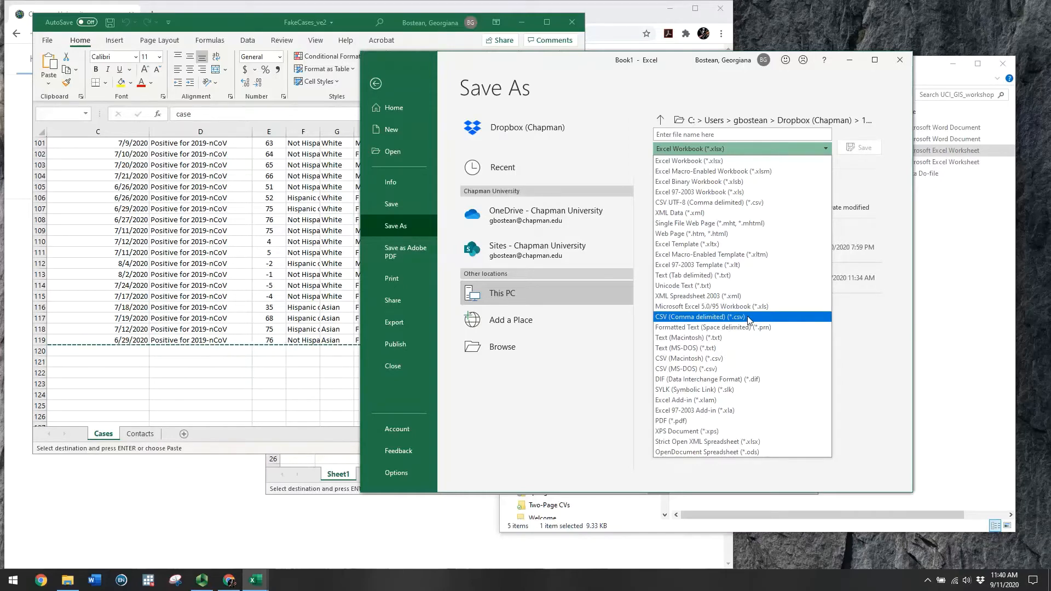
left_click(749, 318)
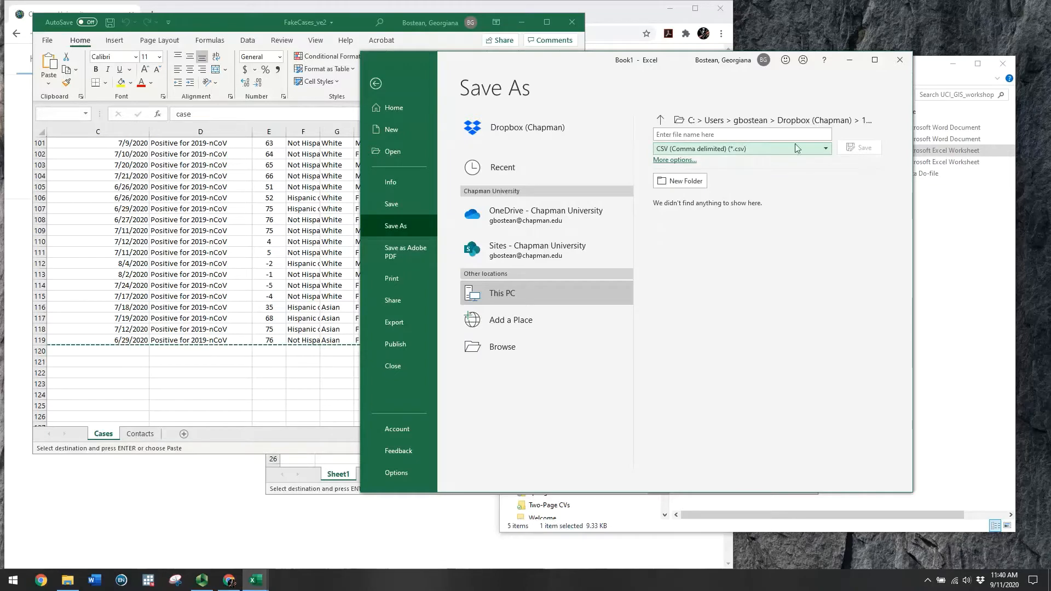
left_click(728, 134)
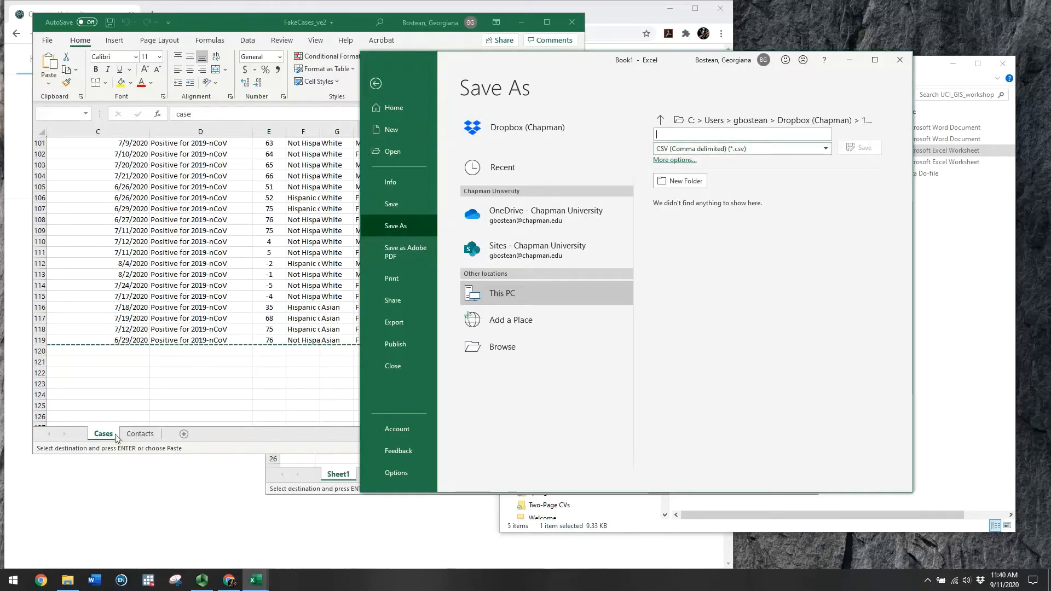
type("Cases")
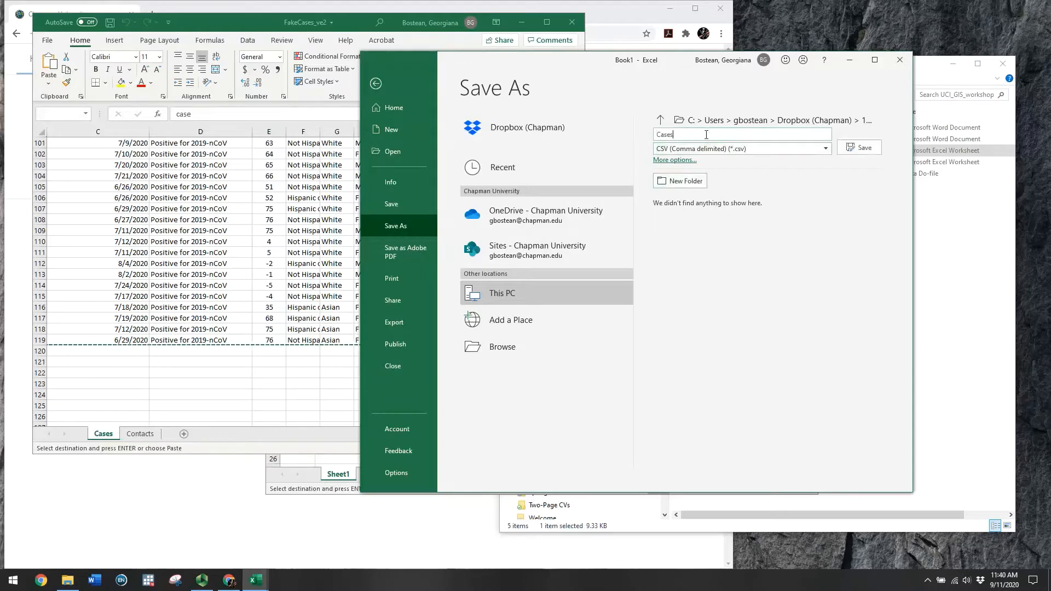
left_click(853, 149)
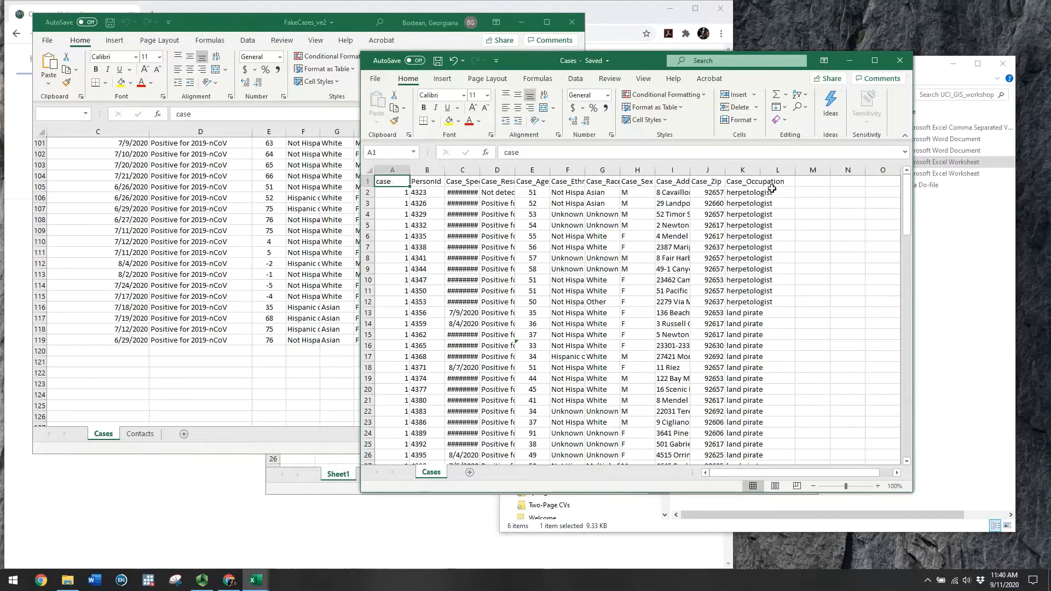
Close the Cases CSV and copy the Contacts sheet records into a new blank workbook
left_click(898, 64)
left_click(139, 435)
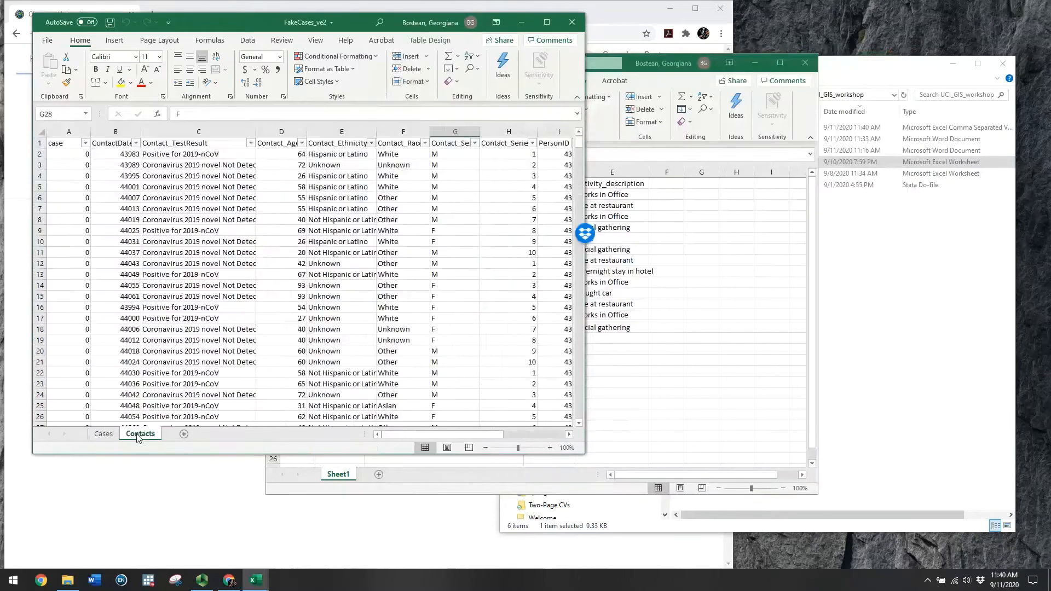
left_click_drag(64, 143, 464, 361)
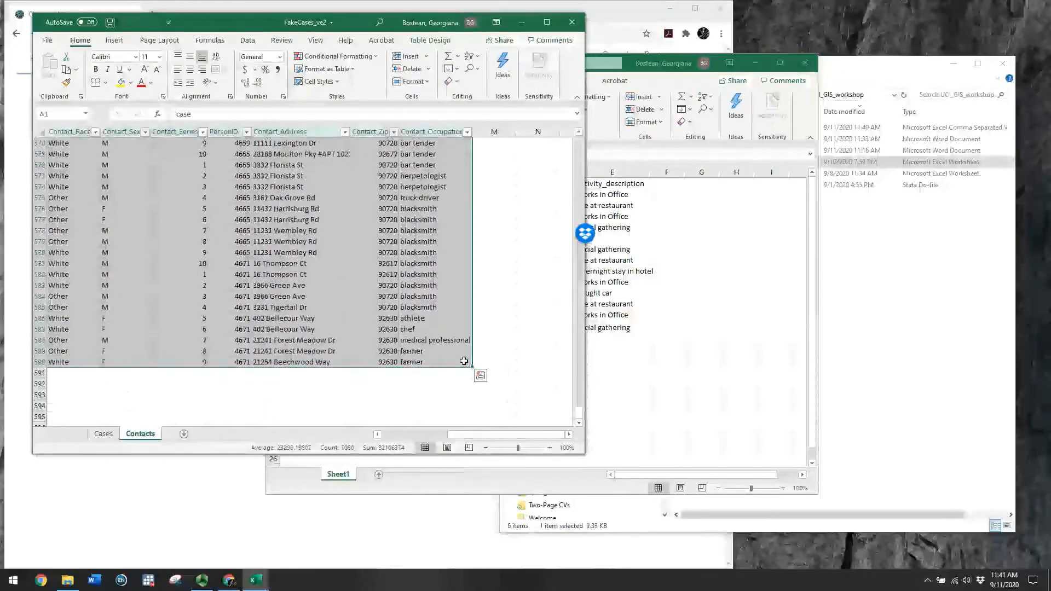
key("ctrl+c")
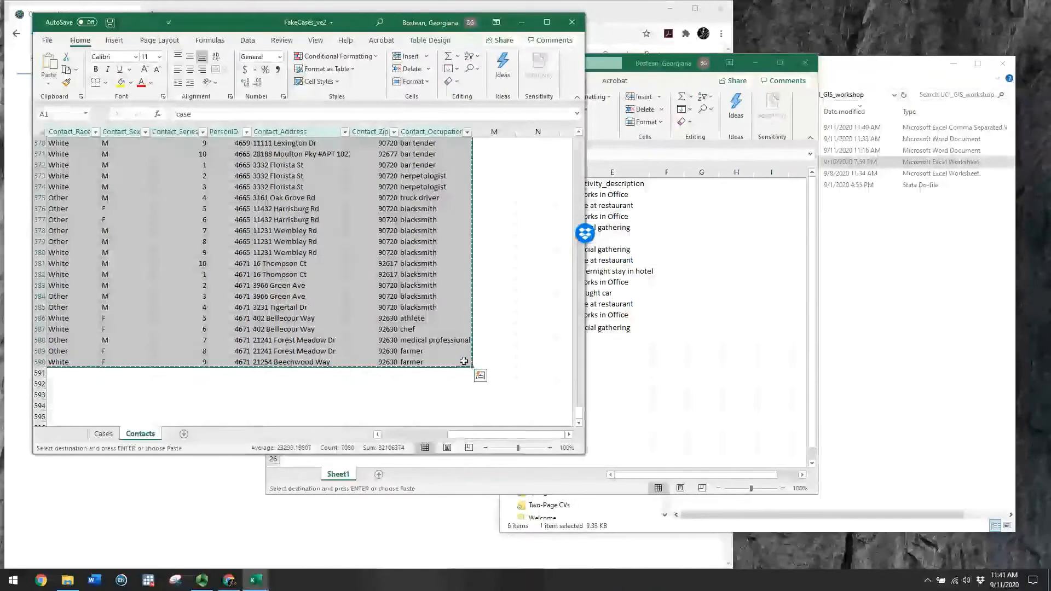
left_click(48, 41)
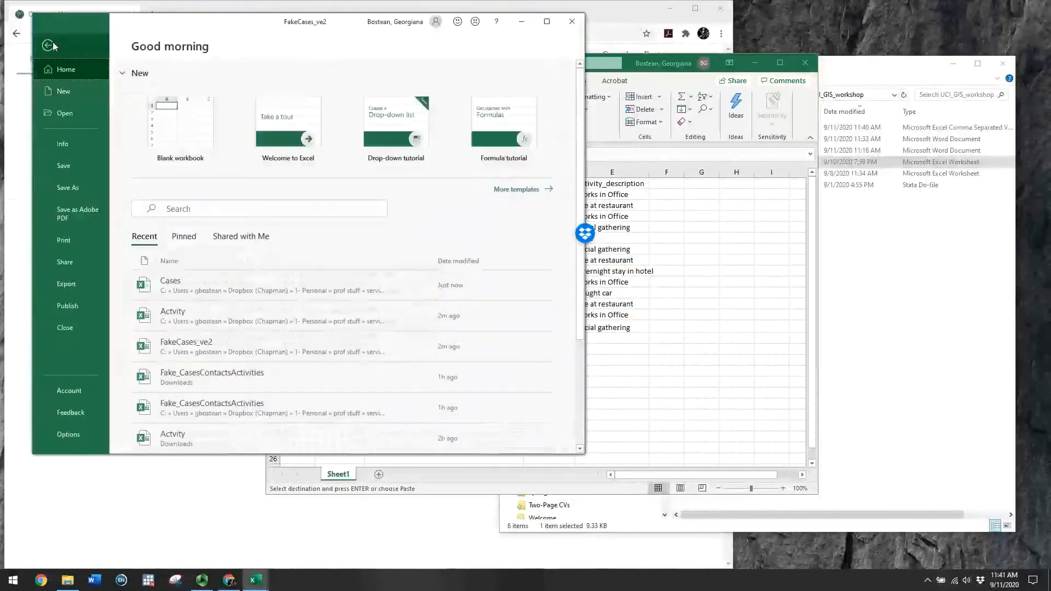
left_click(173, 136)
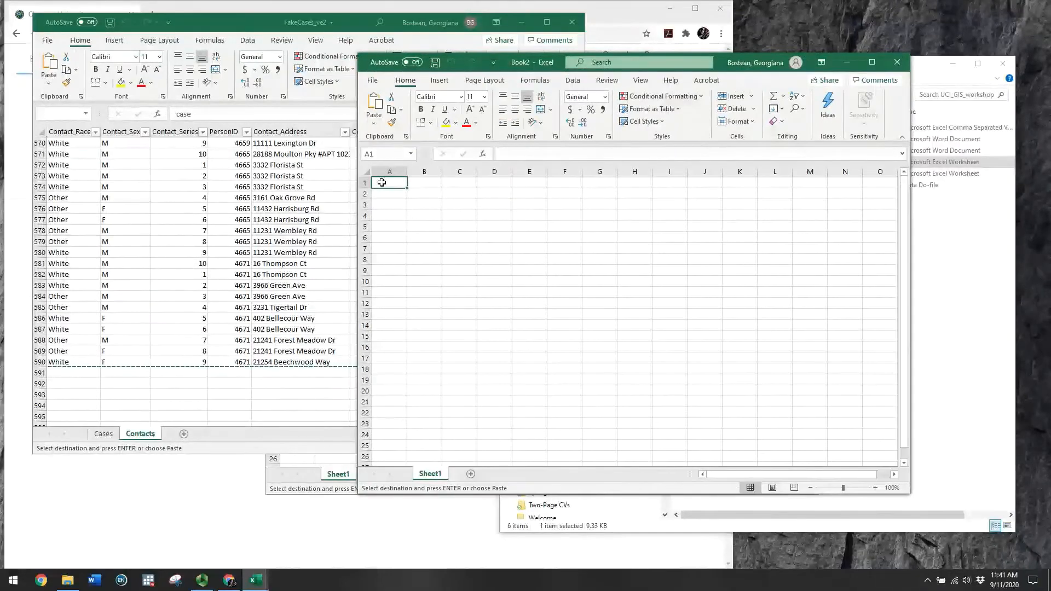
key("ctrl+v")
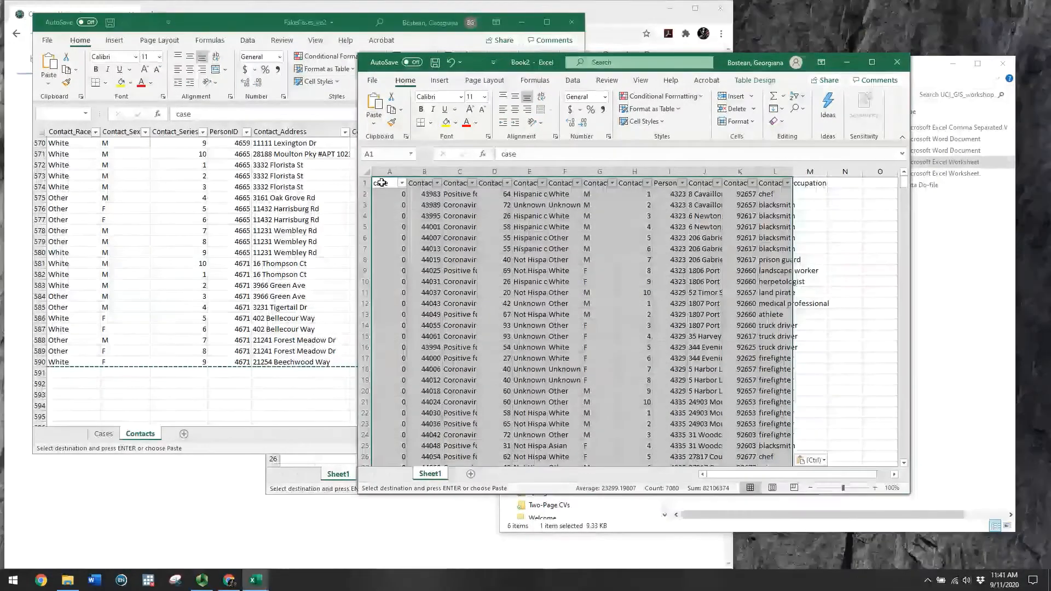
Set up Save As in UCI_GIS_workshop as CSV (Comma delimited) named Contacts
left_click(372, 82)
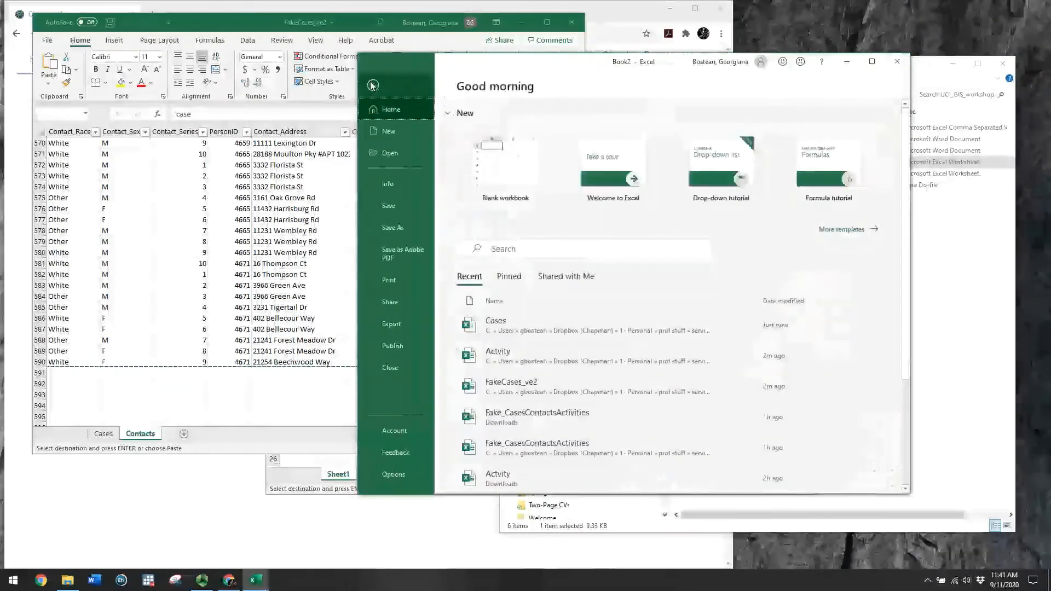
left_click(396, 229)
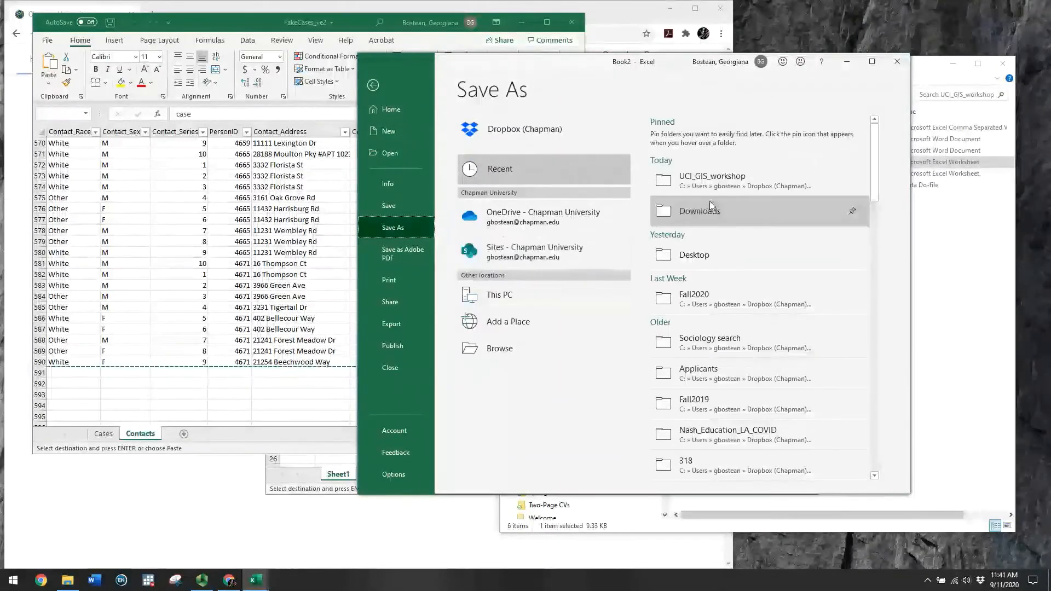
left_click(715, 181)
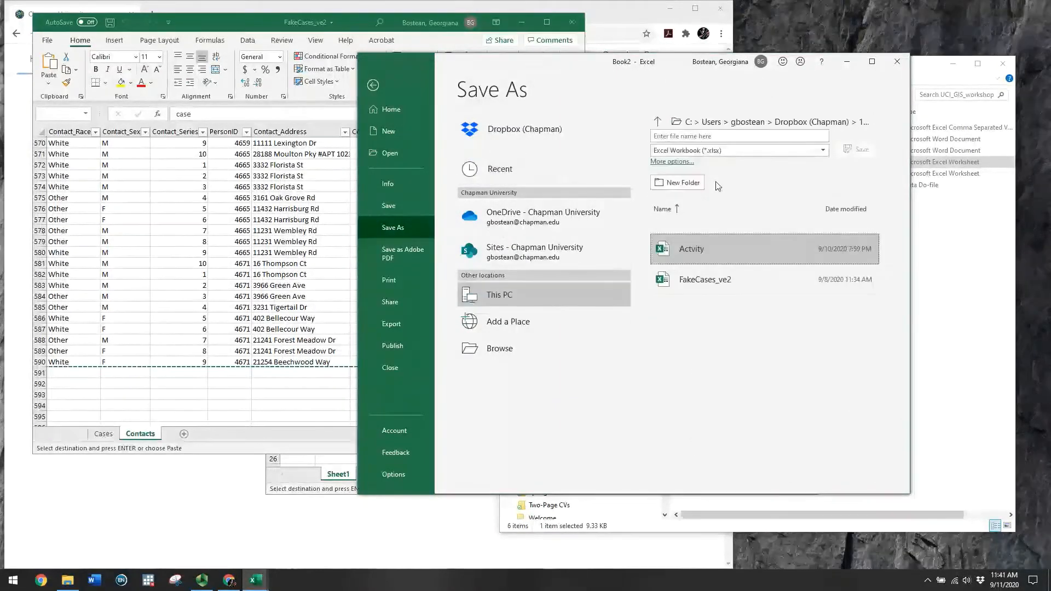
left_click(739, 151)
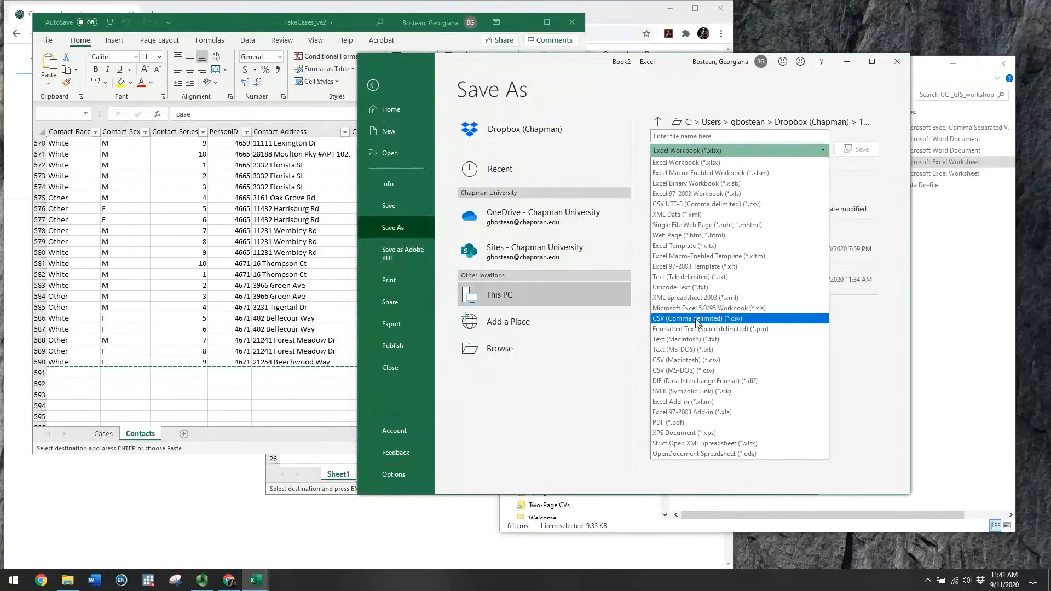
left_click(696, 318)
left_click(684, 136)
type("Contacts")
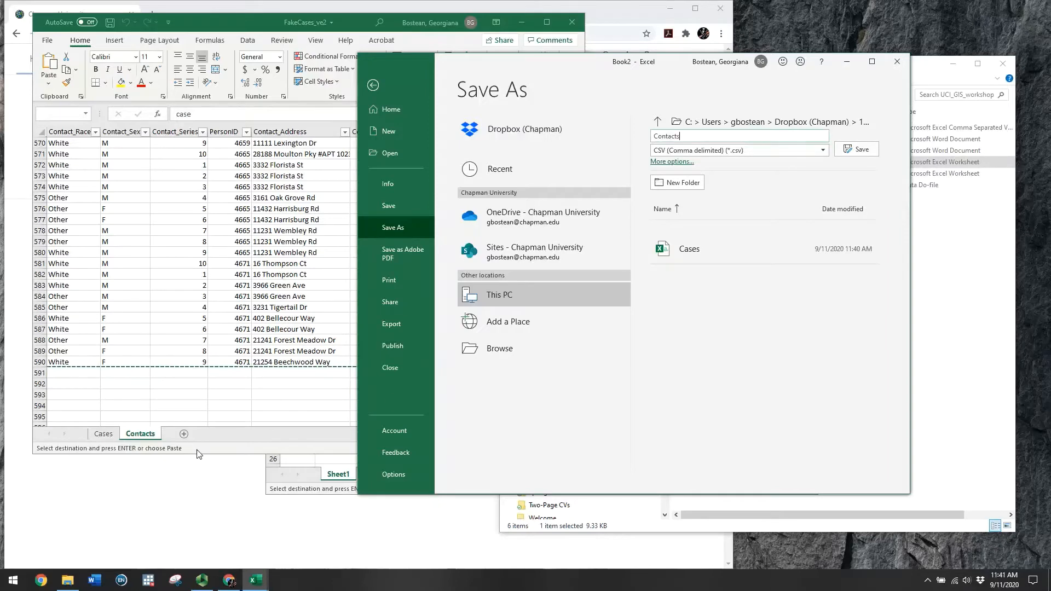
Save the Contacts CSV, then close the Contacts and FakeCases_ve2 workbooks
left_click(859, 151)
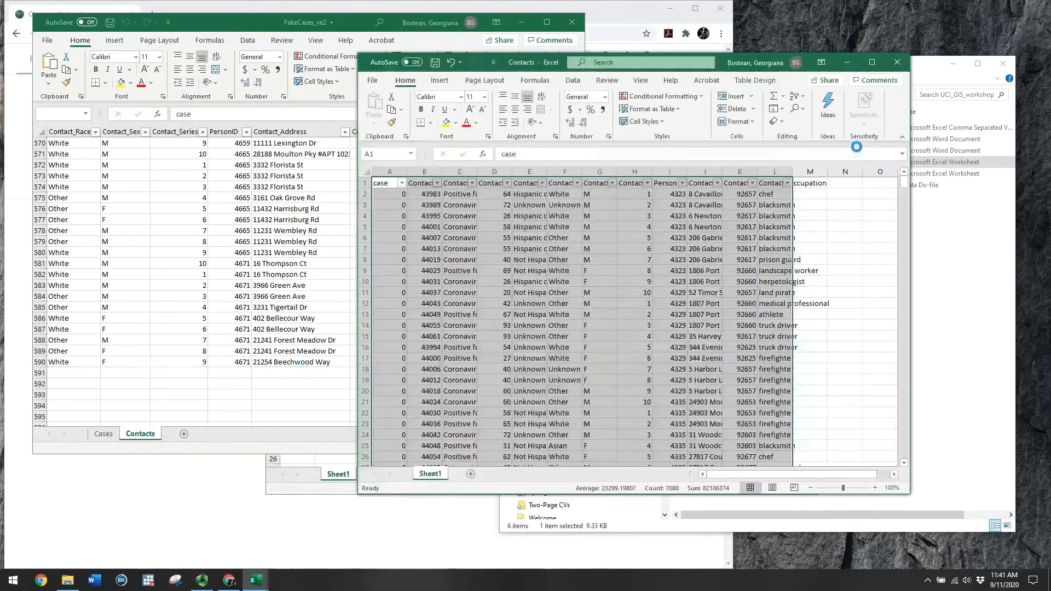
left_click(898, 64)
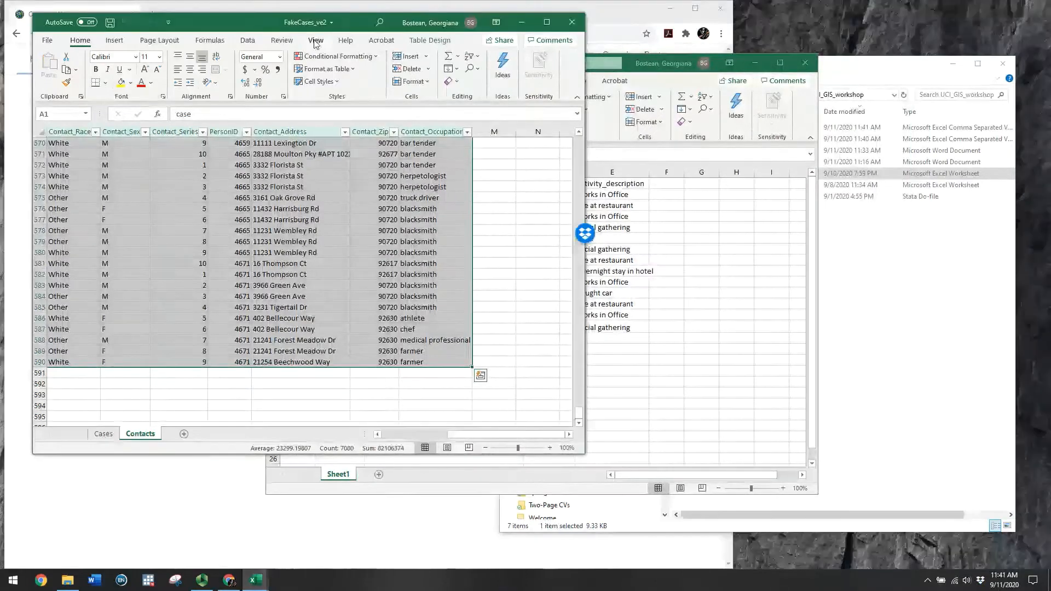
left_click(571, 25)
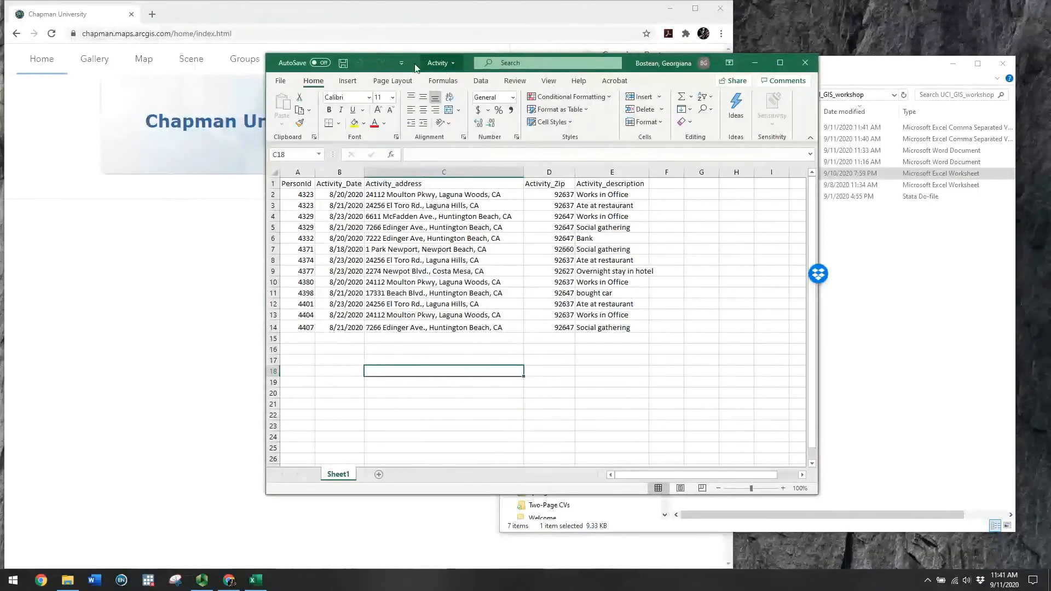
left_click_drag(414, 60, 255, 66)
Save the Activity table as a CSV (Comma delimited) file and close Excel
left_click_drag(148, 190, 448, 343)
left_click(408, 310)
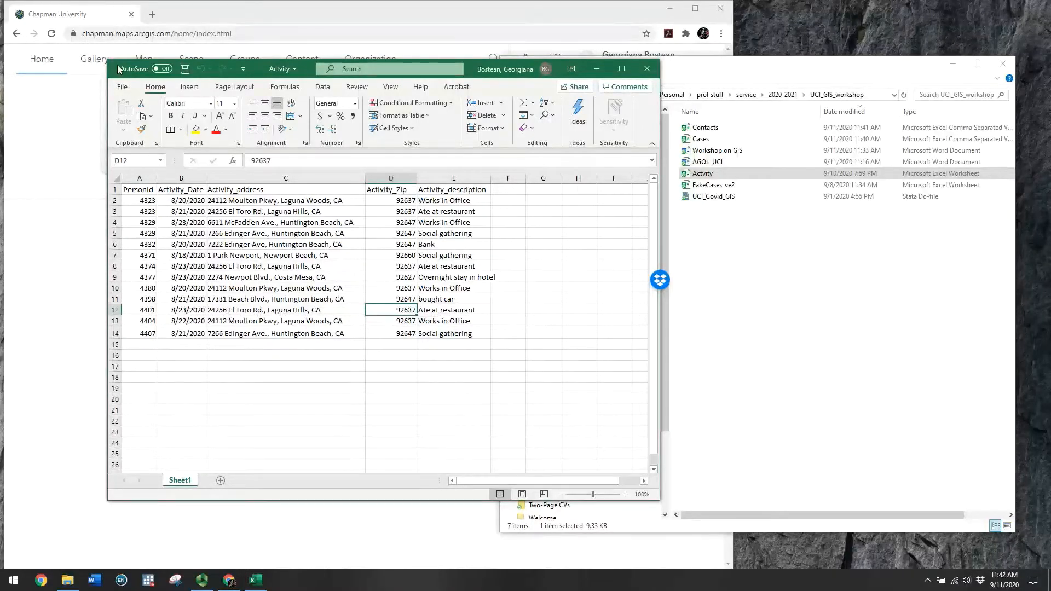
left_click(122, 87)
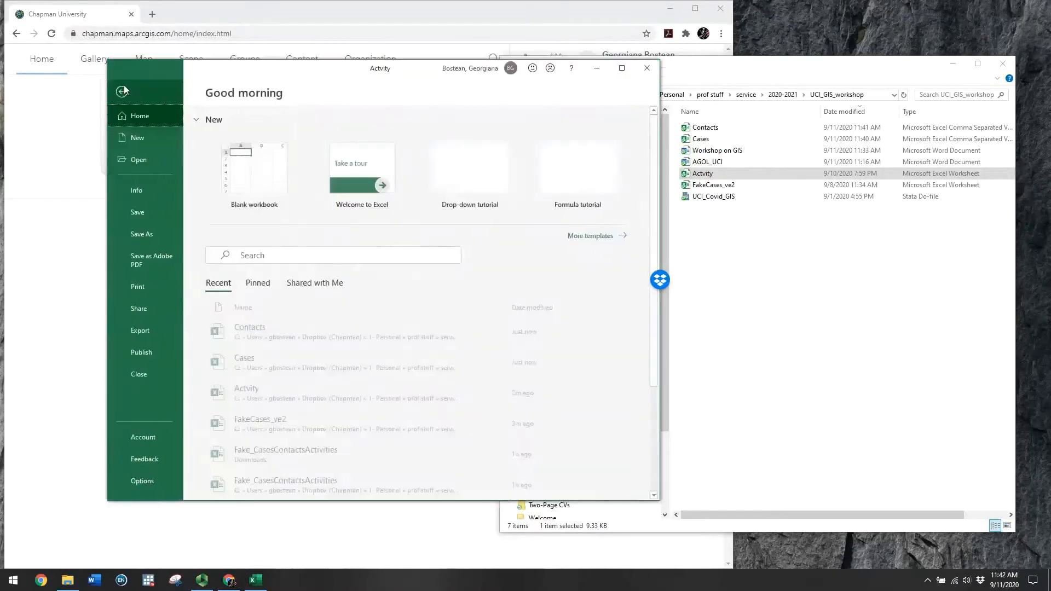
left_click(150, 234)
left_click(501, 156)
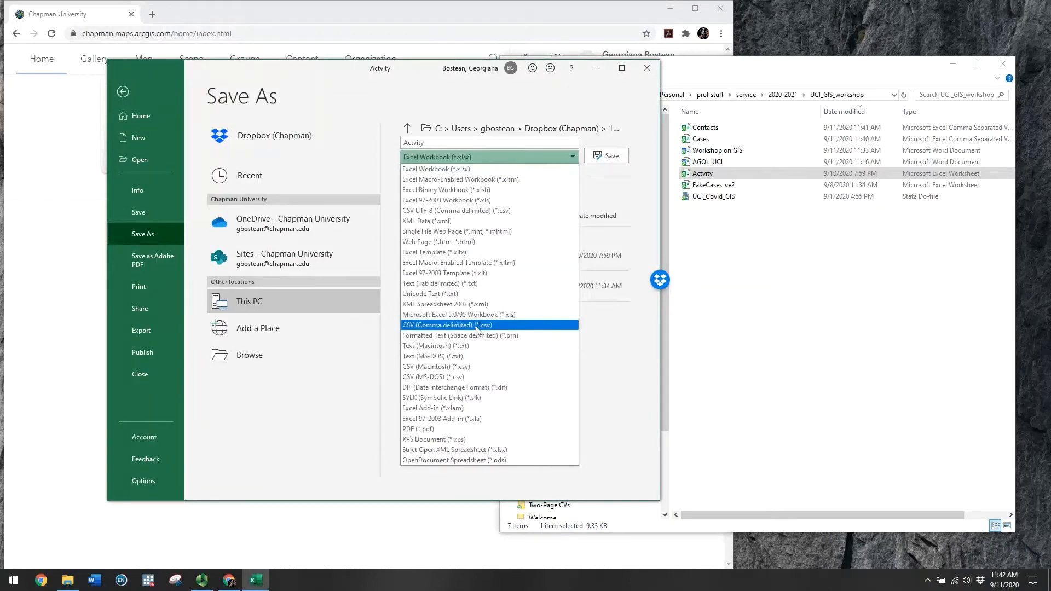
left_click(478, 326)
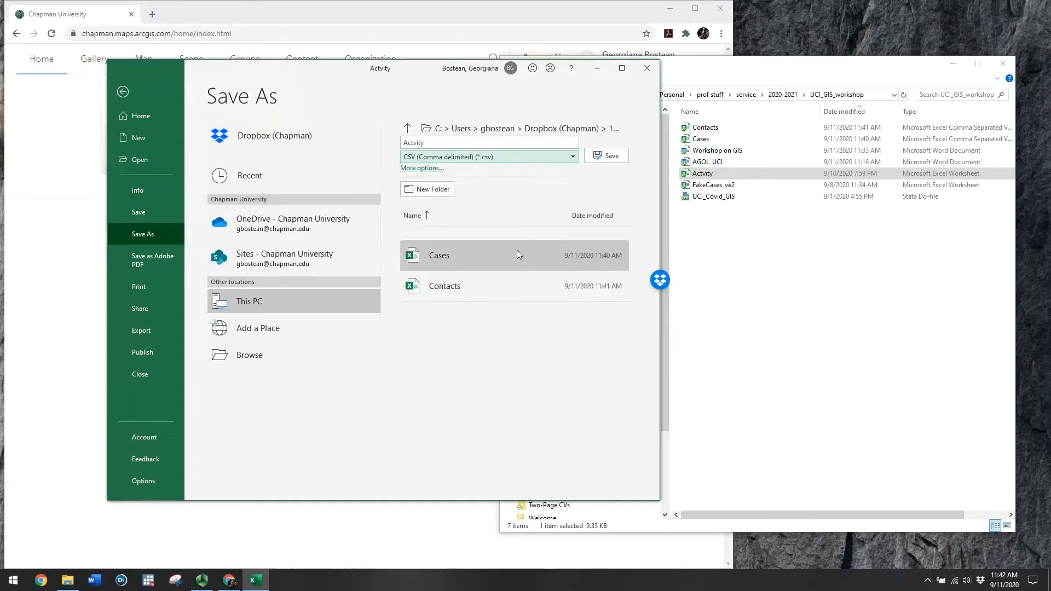
left_click(602, 156)
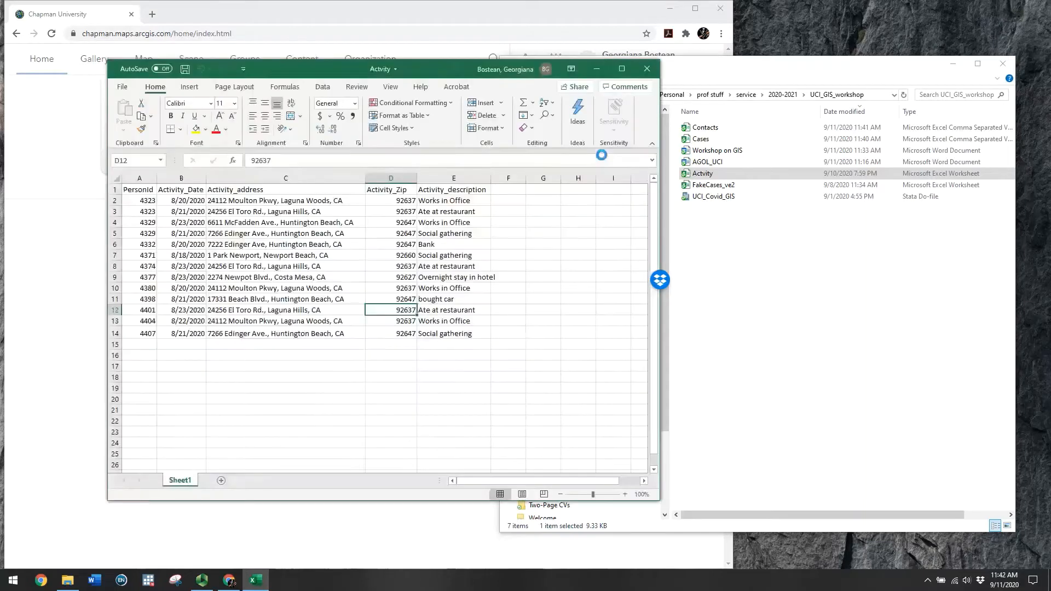
left_click(646, 70)
left_click(754, 259)
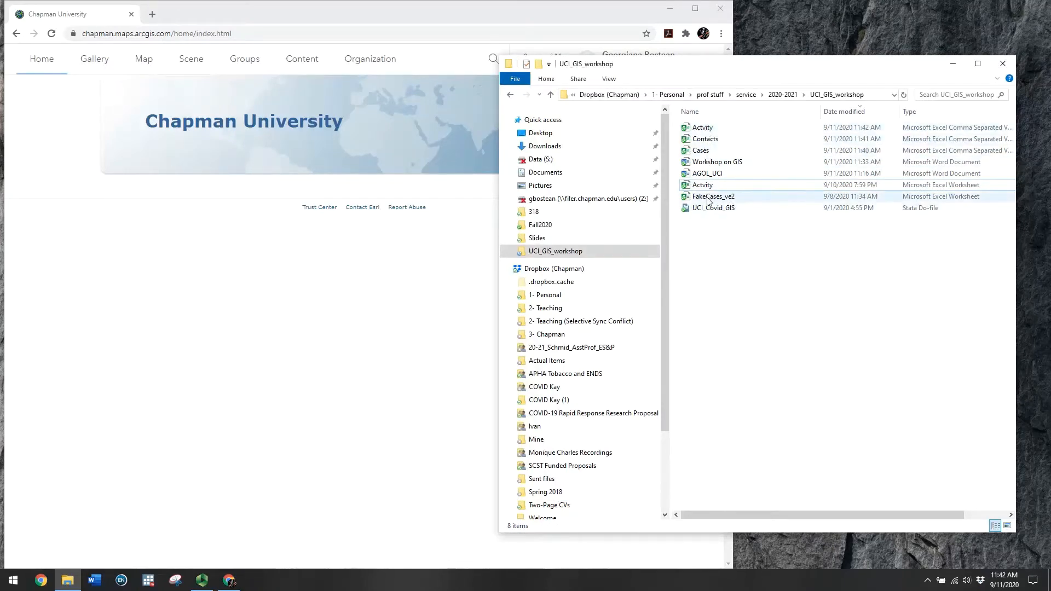
Minimize File Explorer, maximize Chrome, and go to ArcGIS Online's Content page with 41 items
left_click(953, 66)
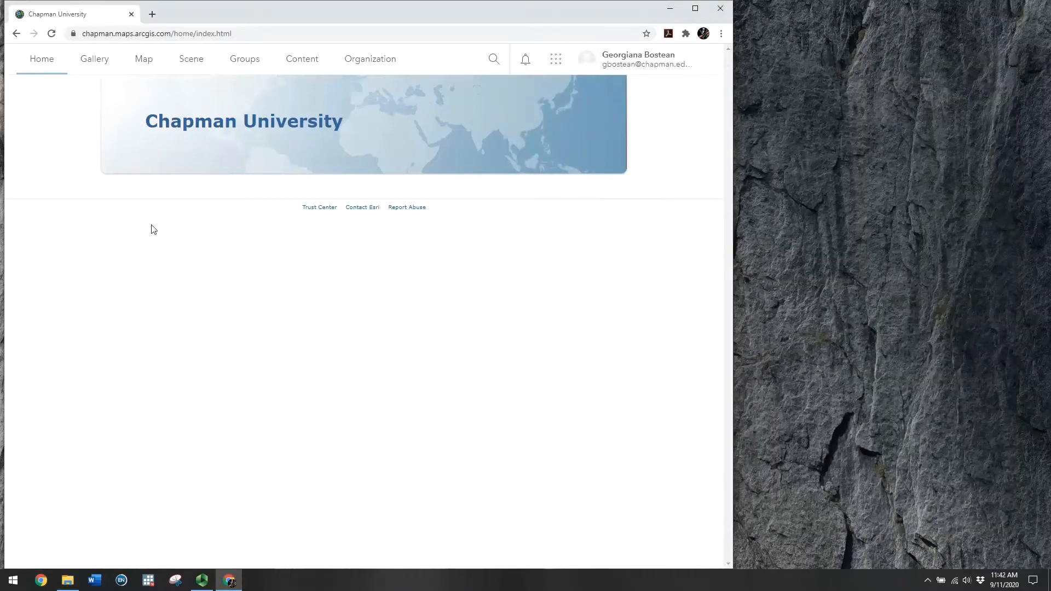
left_click(694, 9)
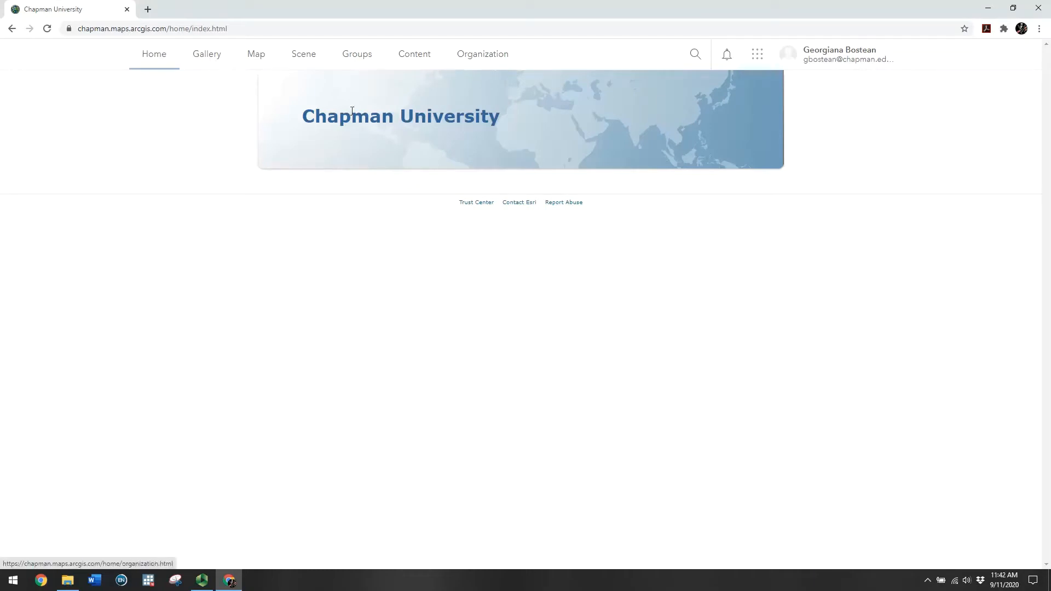
left_click(409, 59)
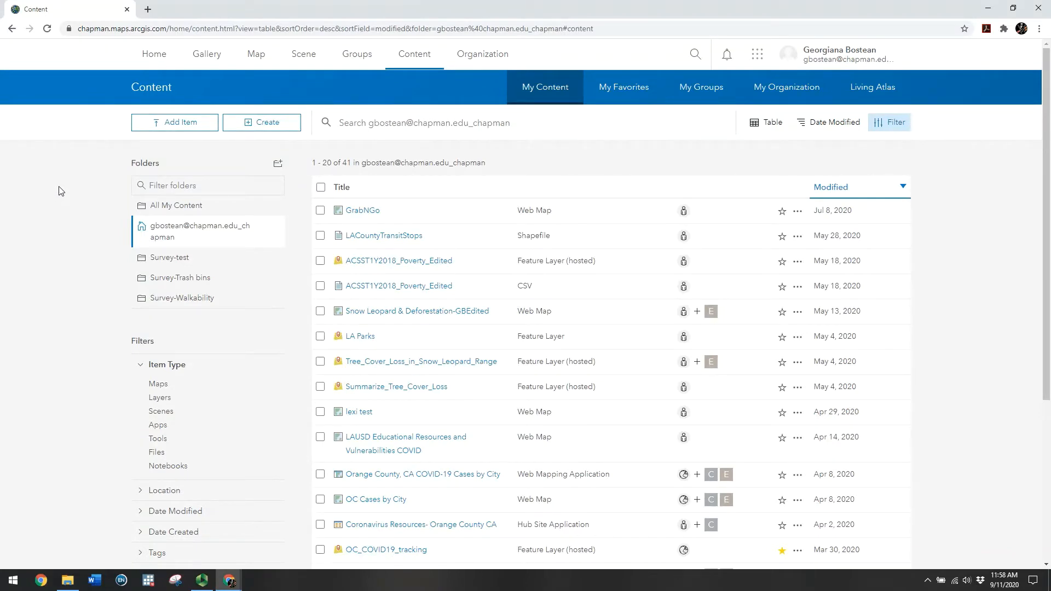
Add a new item from your computer, choosing the Activity.csv file
left_click(195, 126)
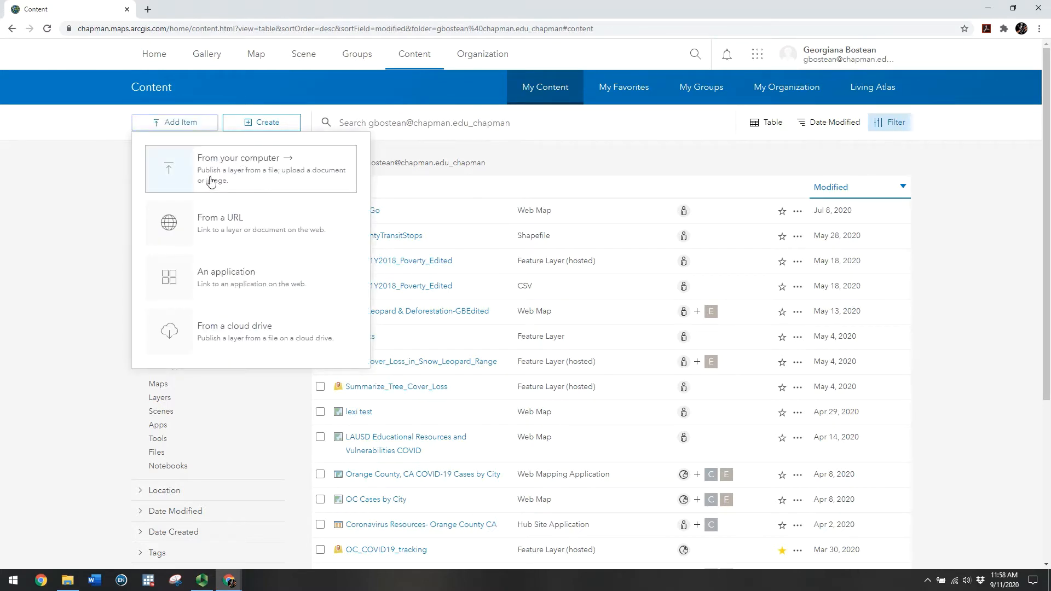
left_click(278, 179)
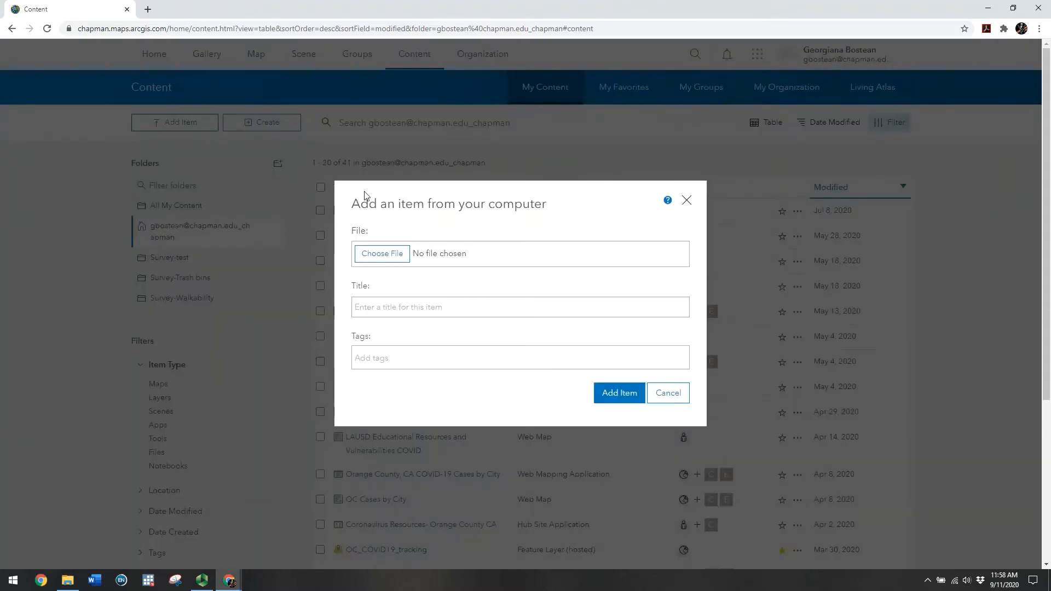
left_click(398, 257)
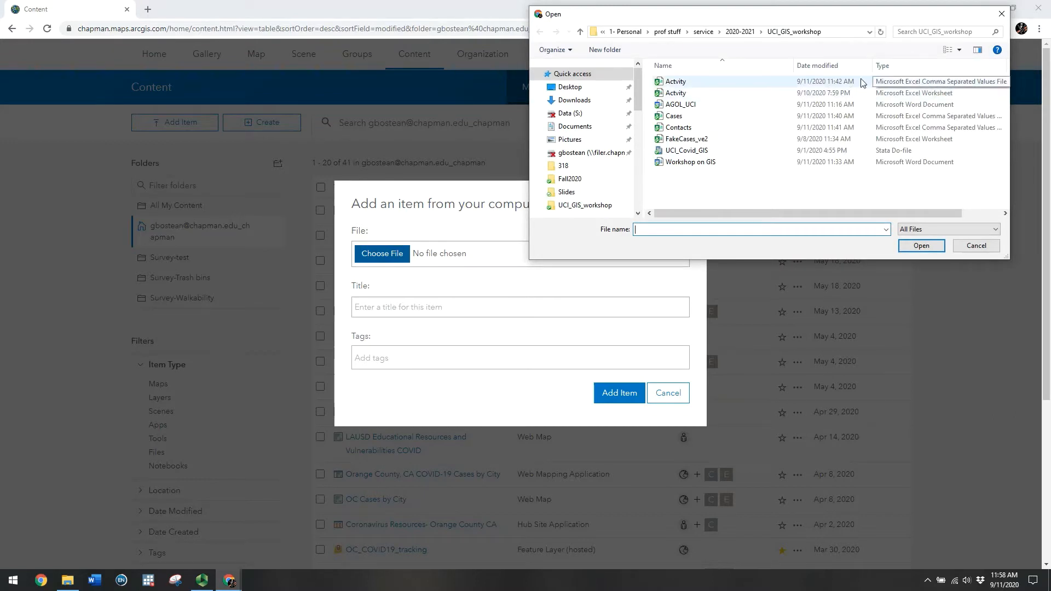
left_click(672, 85)
double_click(672, 85)
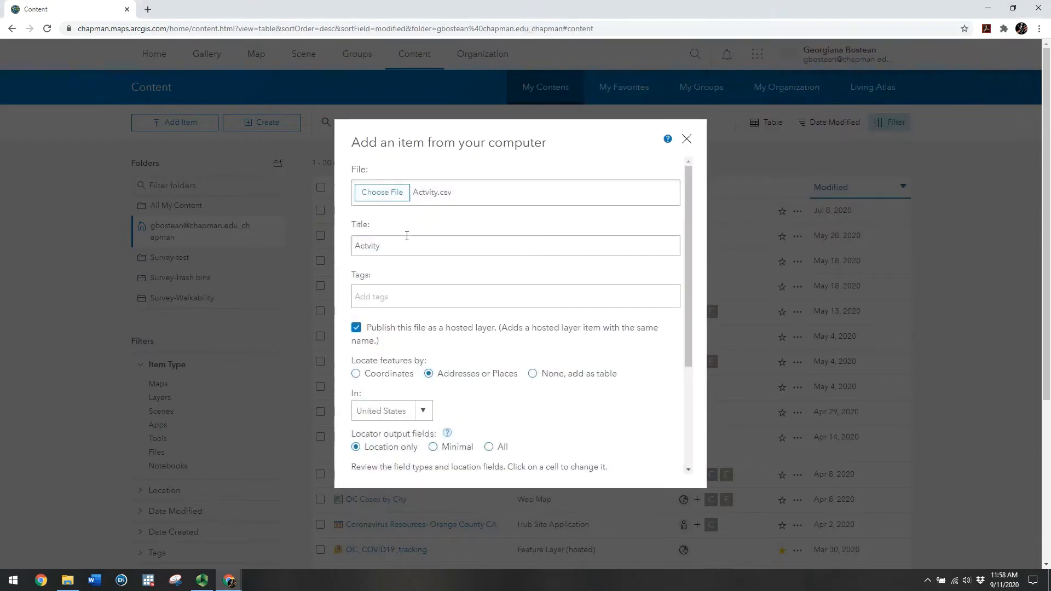
Change the item title to 'Activity' and add the COVID-19 tag
left_click(370, 246)
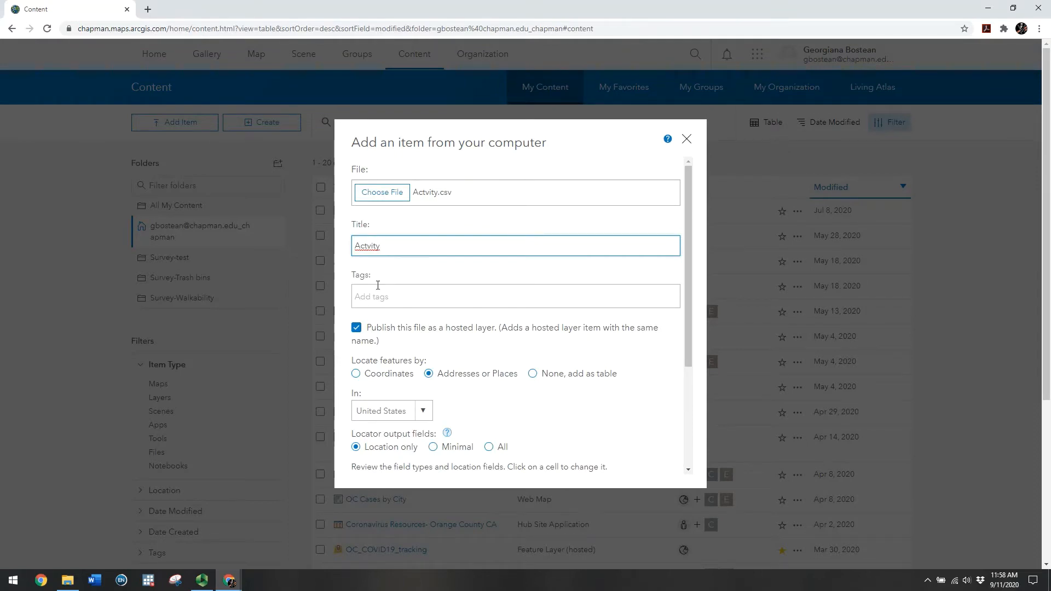
type("i")
left_click(369, 297)
type("COVI")
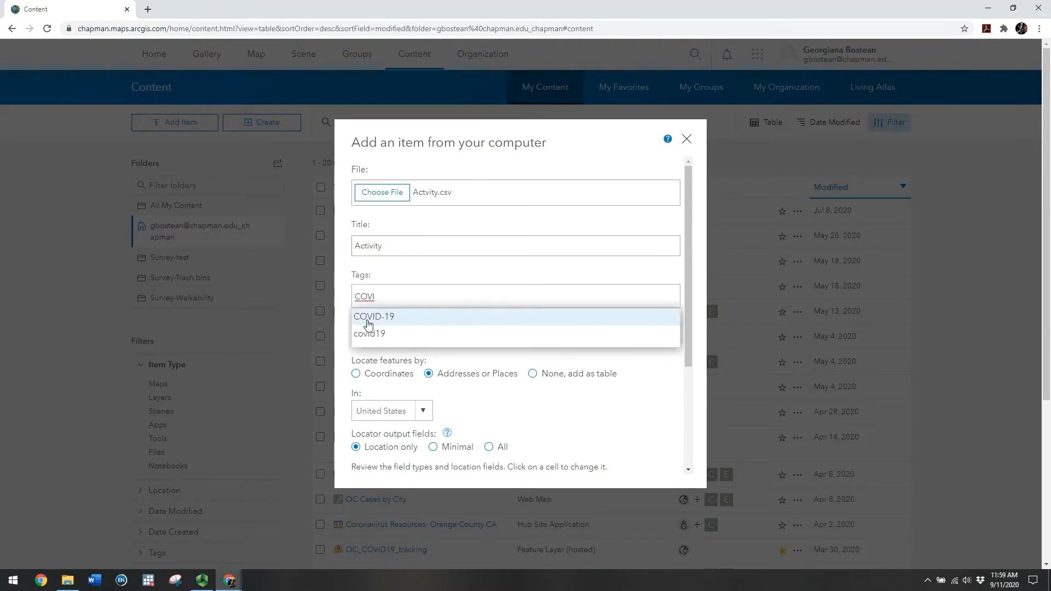
left_click(366, 318)
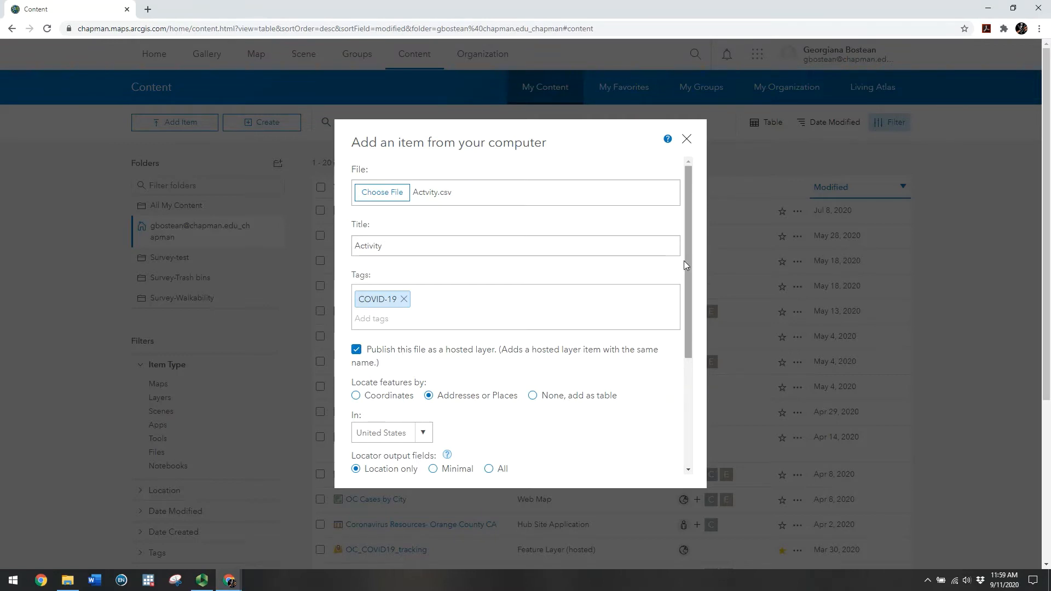
Set the upload to locate features by Addresses or Places
left_click_drag(688, 261, 690, 329)
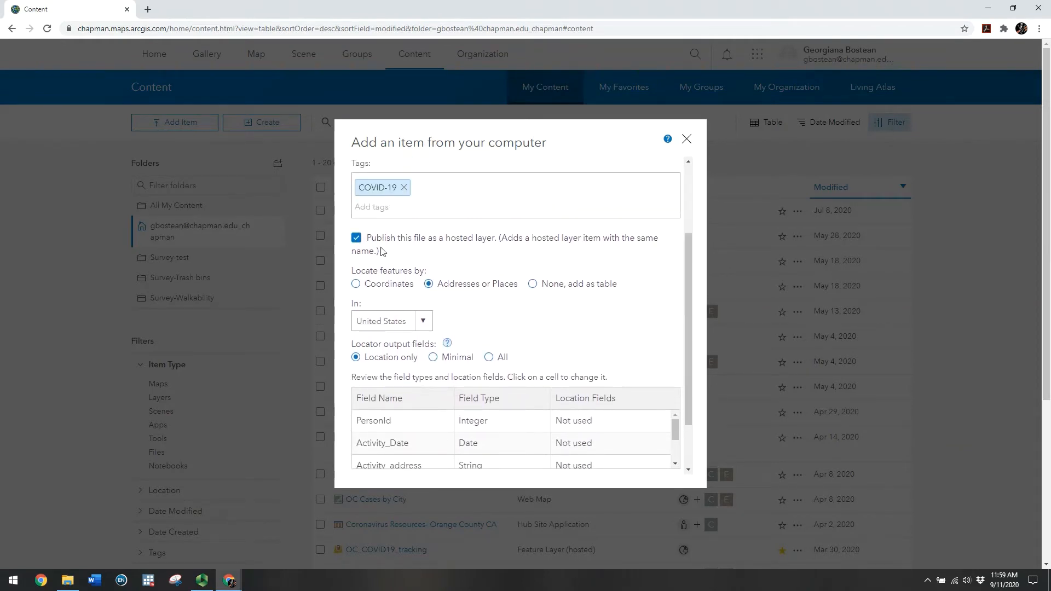
left_click_drag(689, 239, 685, 278)
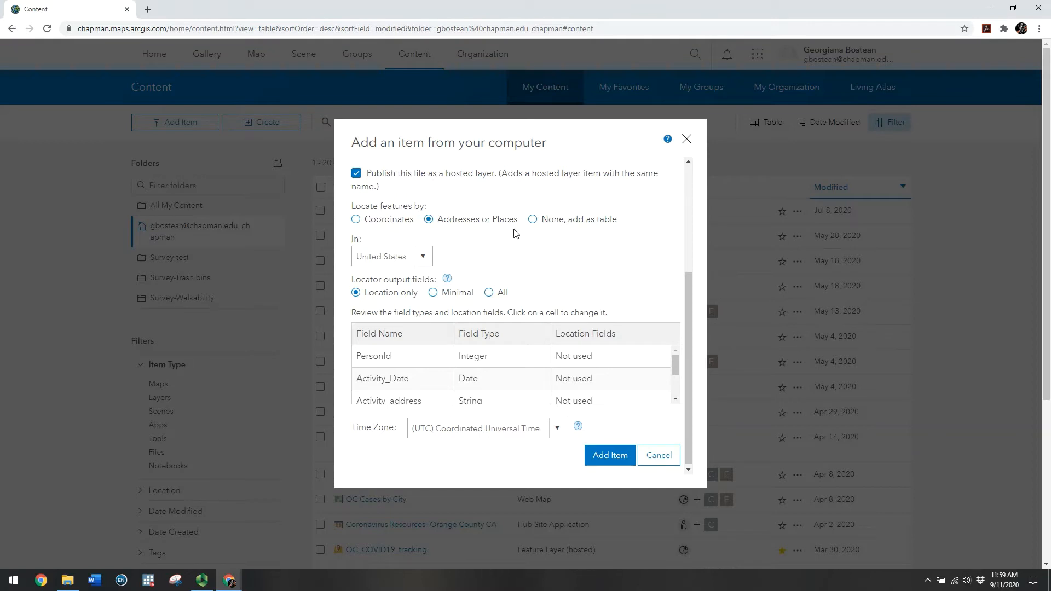
left_click(440, 221)
scroll(687, 282, "down", 1)
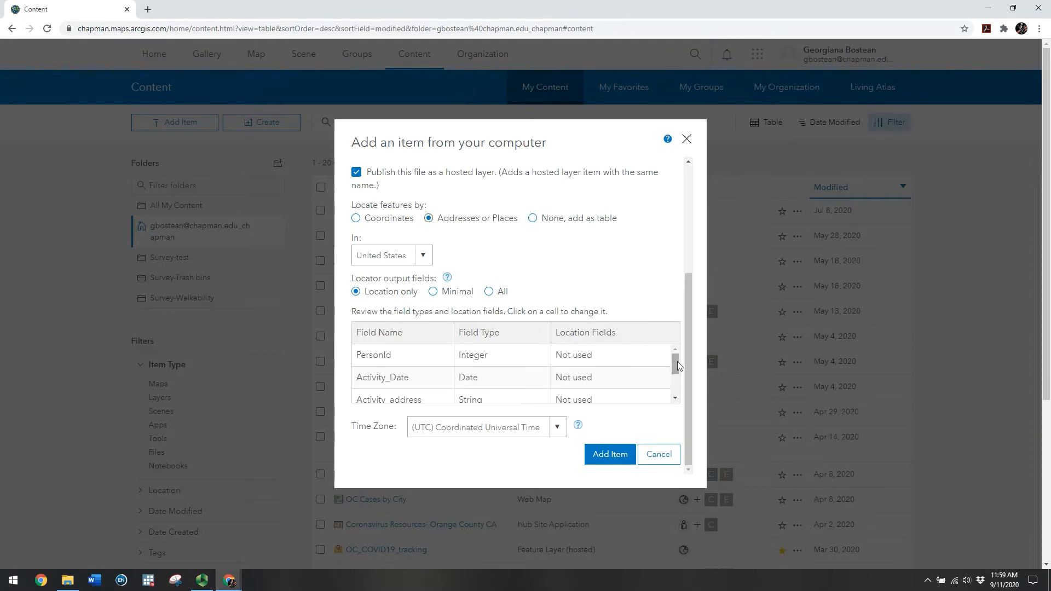
left_click_drag(675, 362, 674, 368)
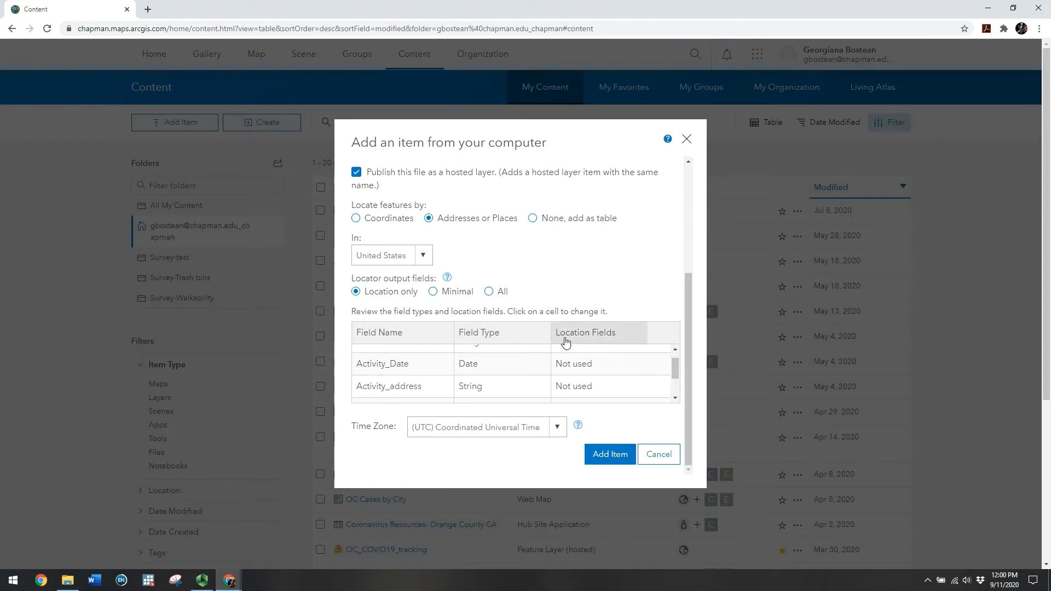
left_click_drag(674, 366, 675, 380)
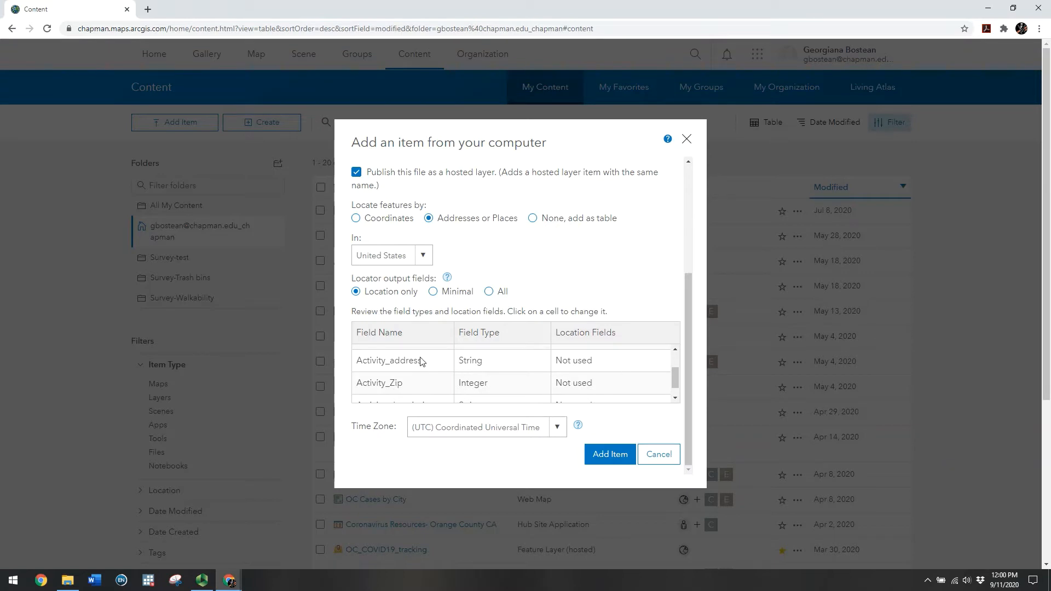
Map Activity_address to Address or Place and Activity_Zip to ZIP
left_click(612, 363)
left_click(634, 368)
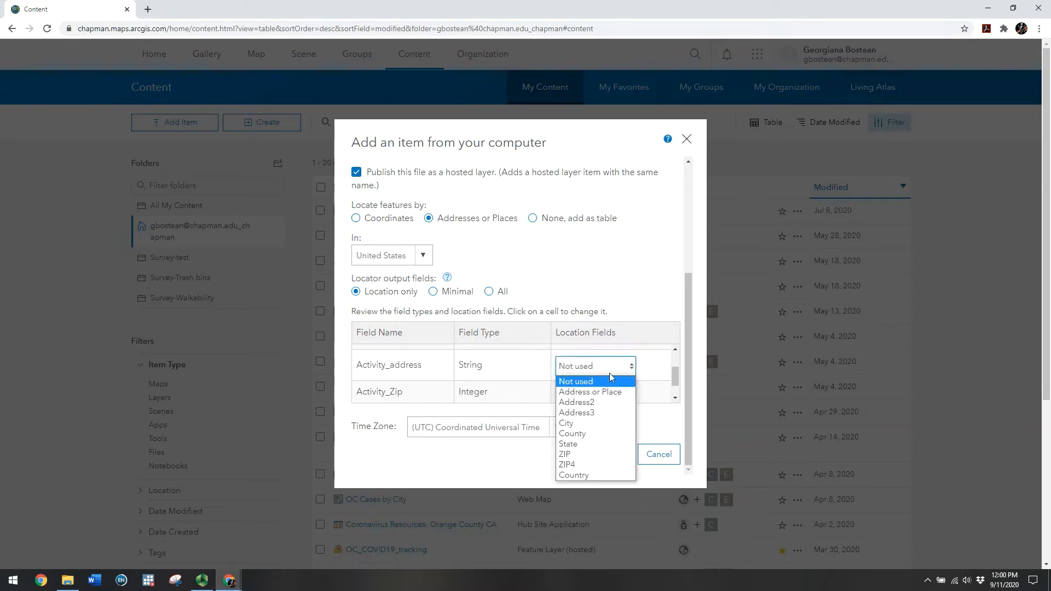
left_click(588, 393)
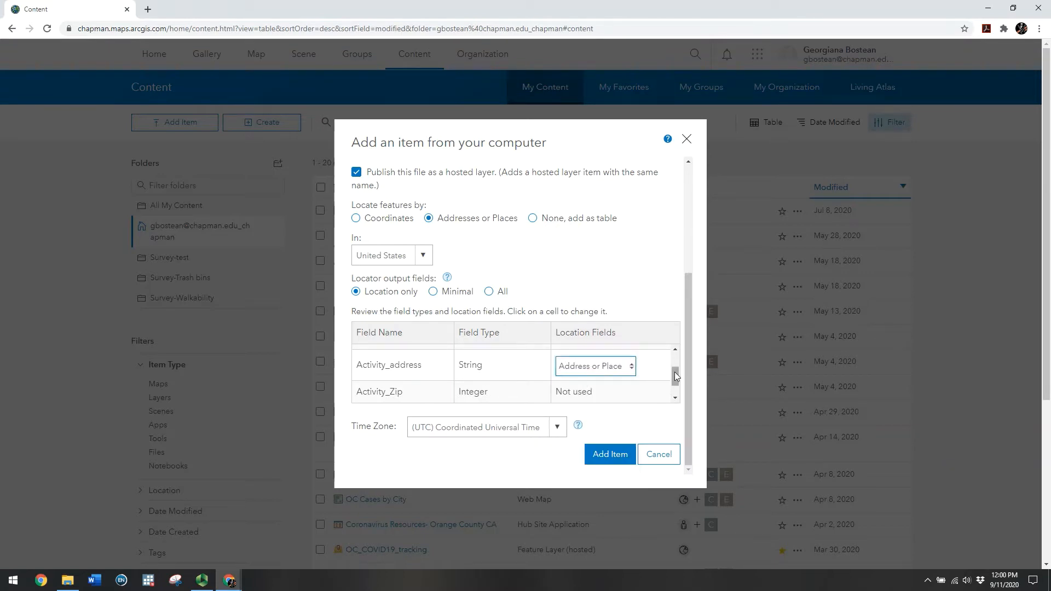
left_click(575, 392)
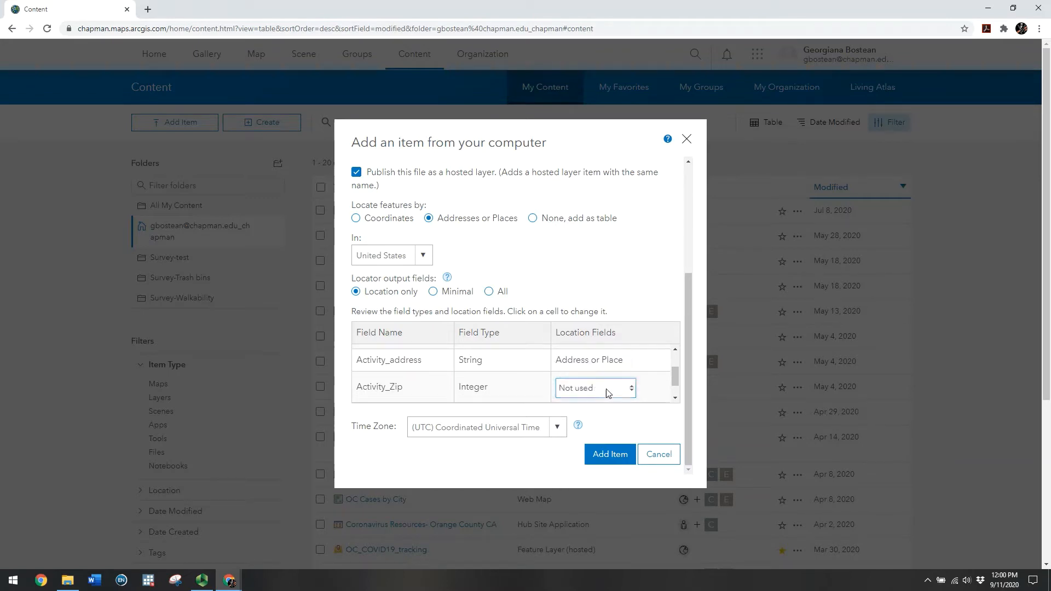
left_click(634, 393)
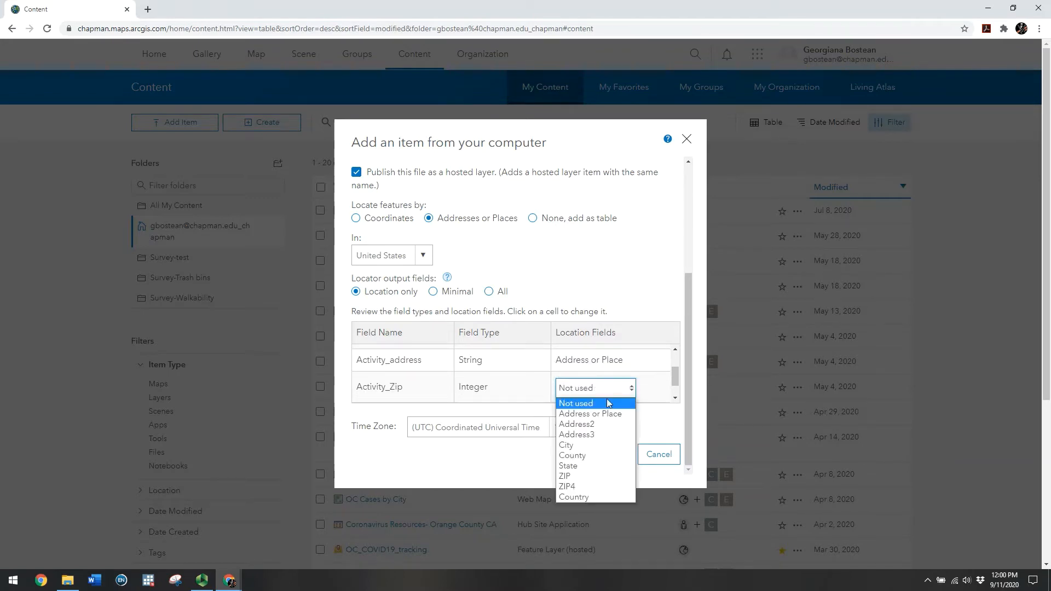
left_click(568, 477)
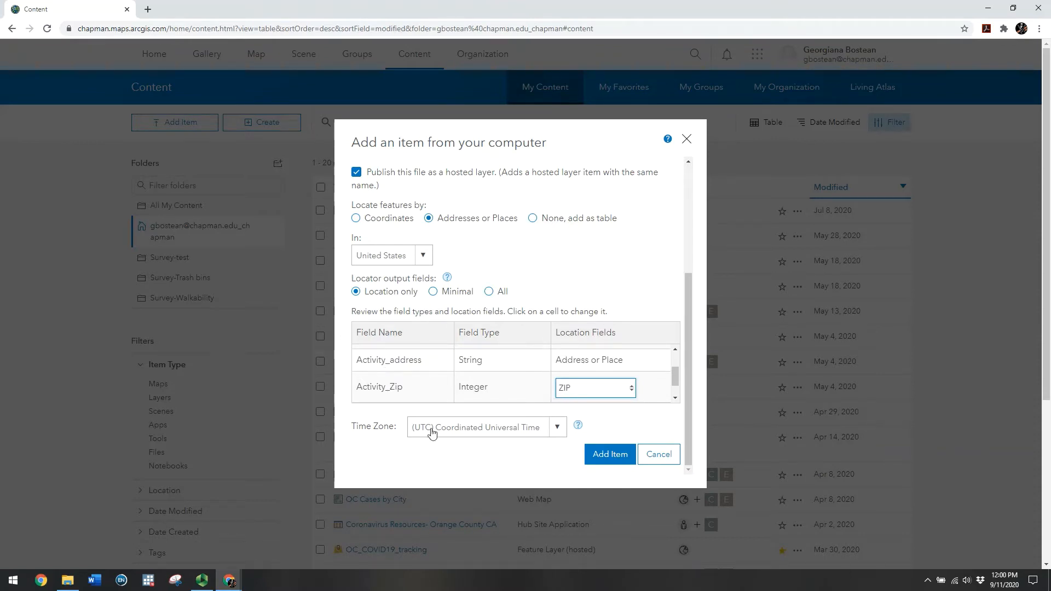
Add the Activity item as a hosted layer and accept reviewing its 13 matched locations
left_click(602, 456)
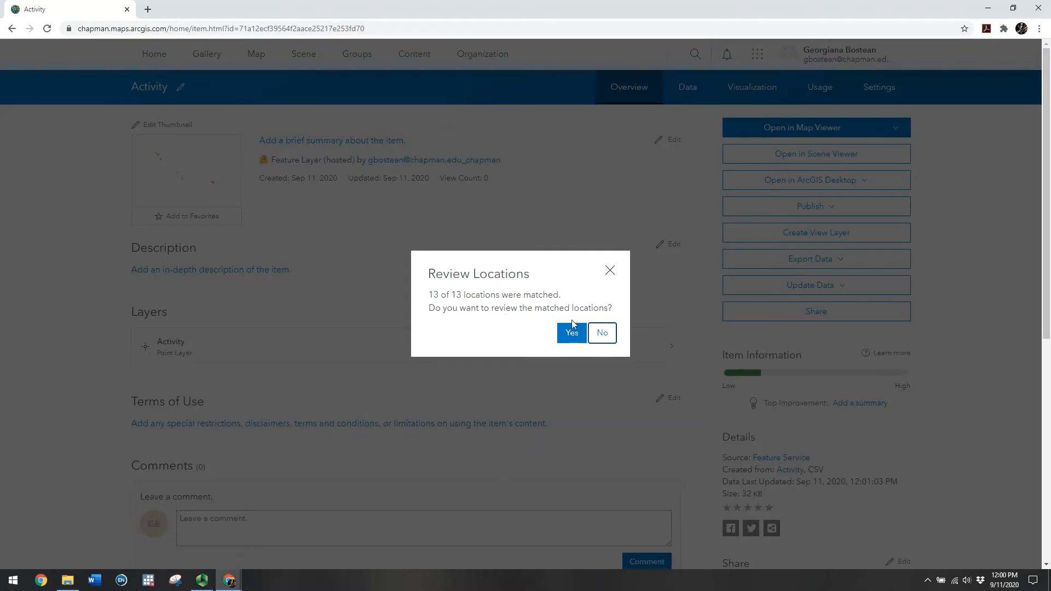
left_click(574, 336)
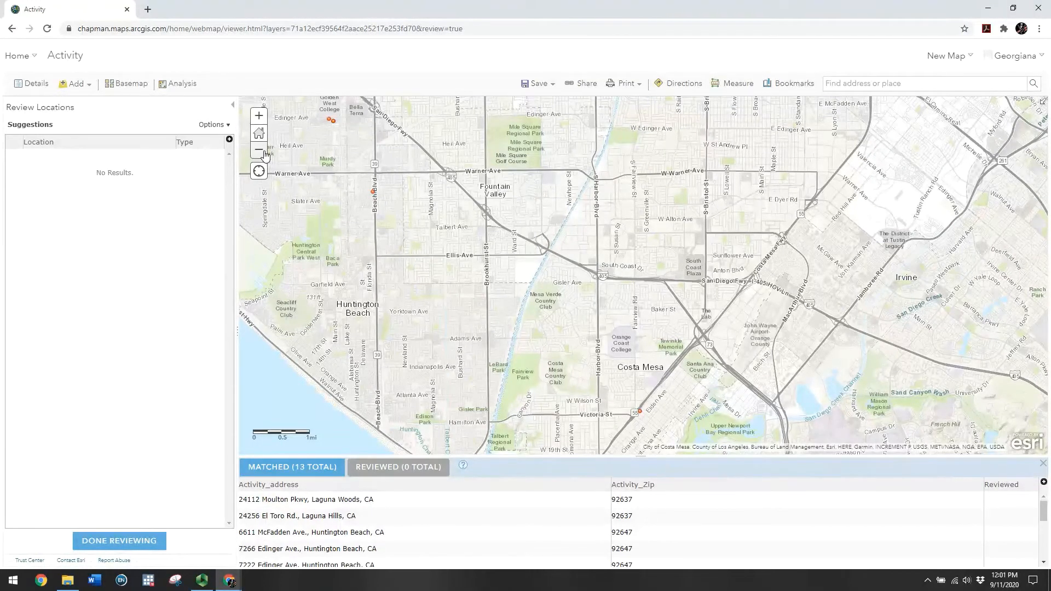
Zoom out to all matched points, then zoom in closely on the Activity point near Red Coach Dr
left_click(260, 151)
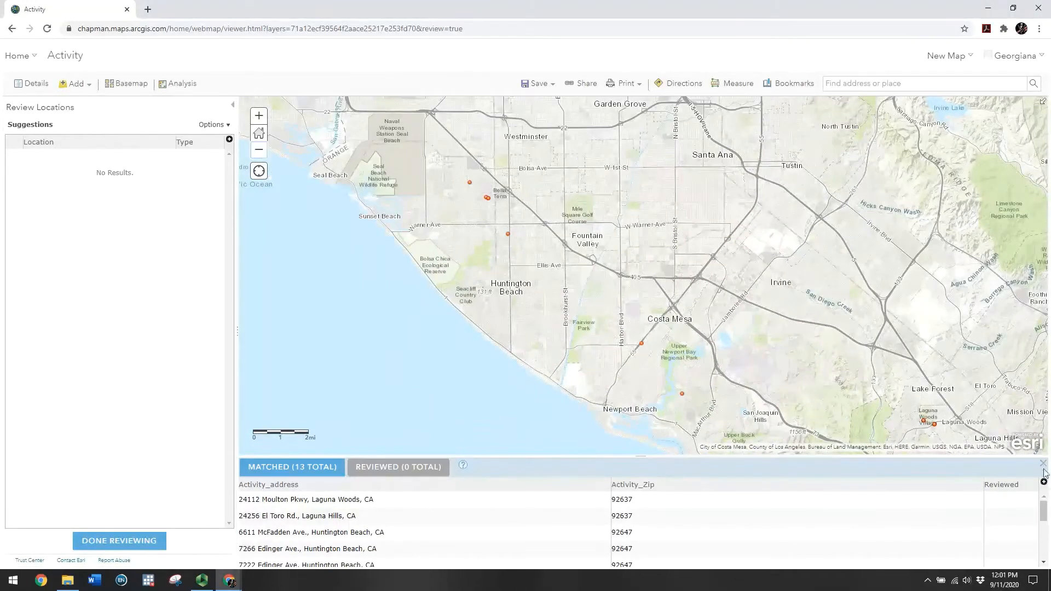
scroll(577, 504, "down", 3)
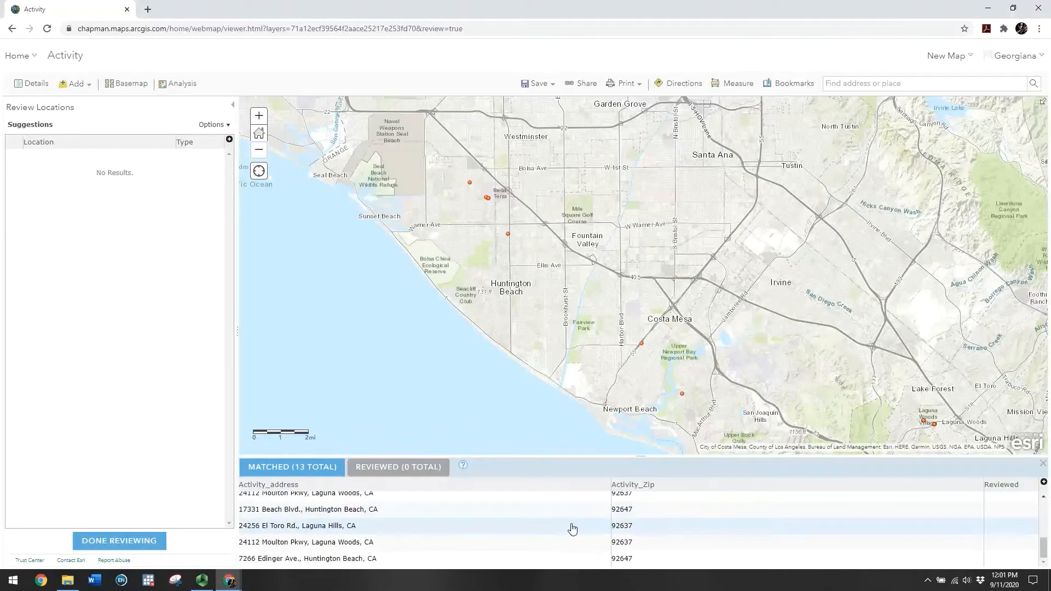
scroll(573, 528, "up", 3)
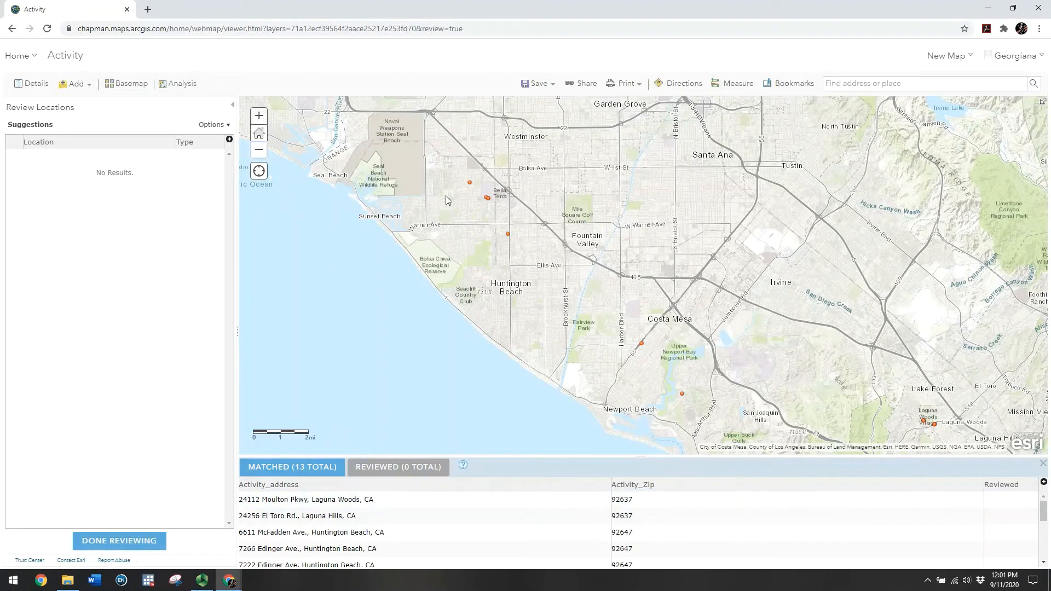
double_click(470, 183)
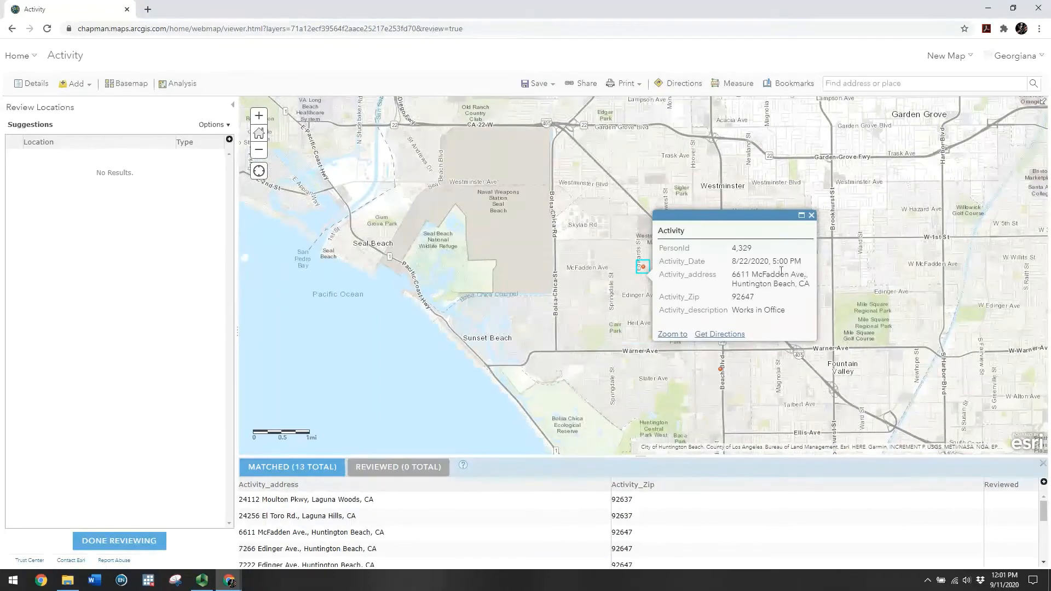
double_click(631, 266)
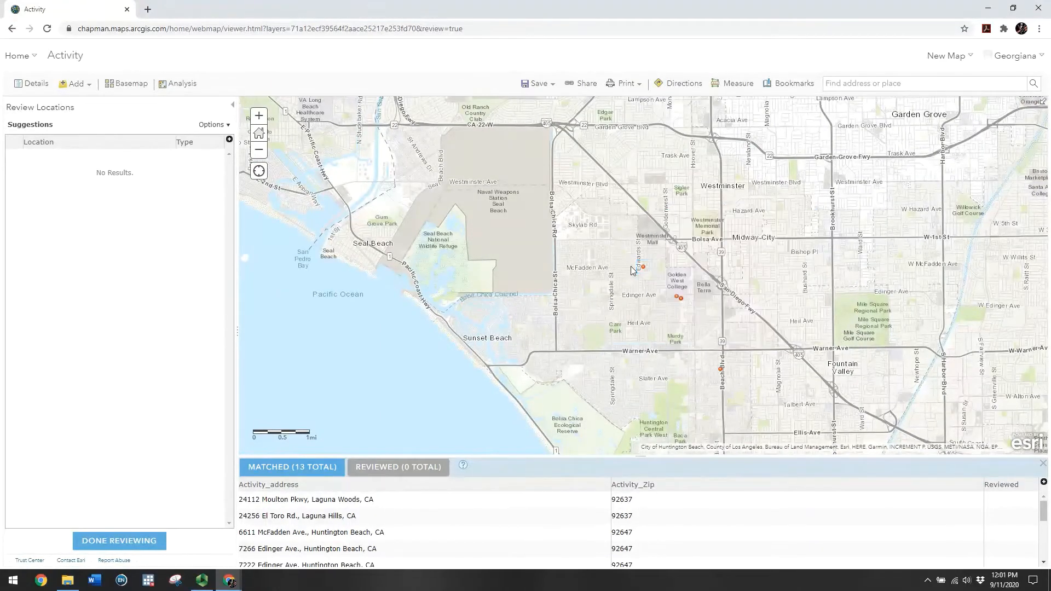
double_click(677, 288)
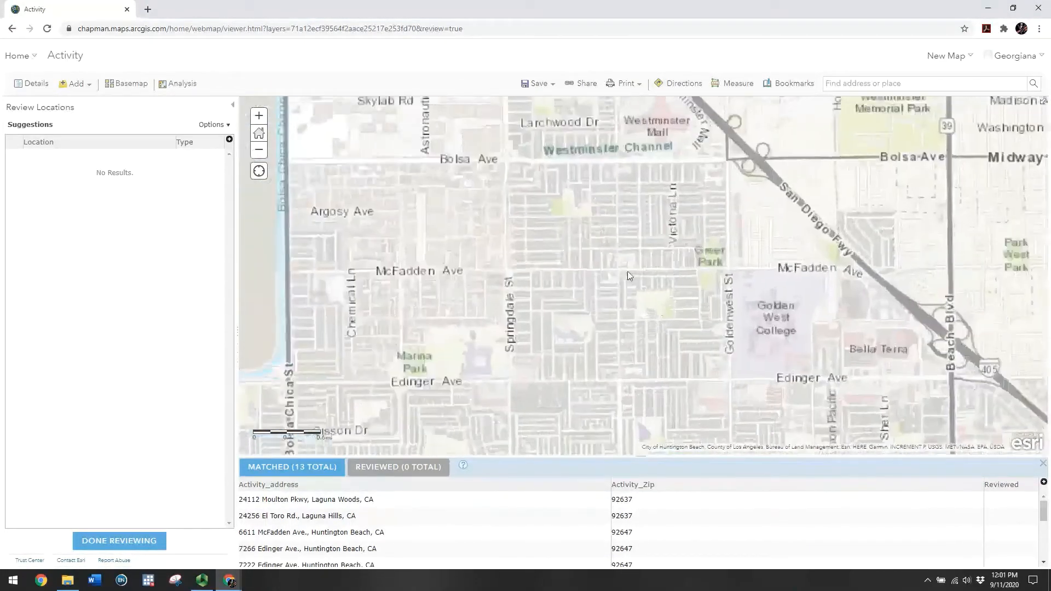
left_click(633, 280)
double_click(633, 280)
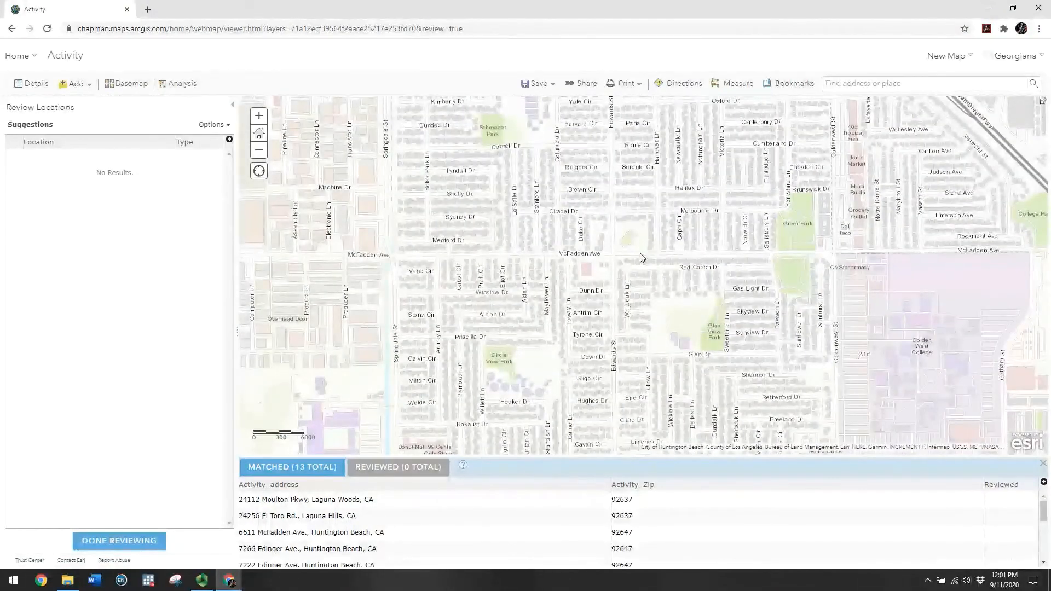
scroll(641, 257, "up", 1)
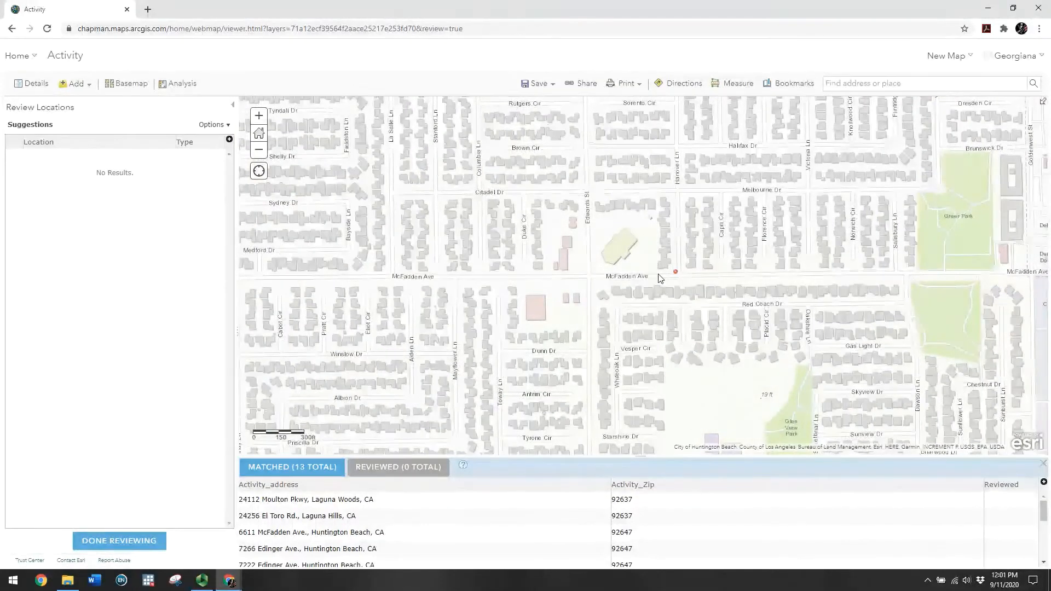
scroll(658, 278, "up", 1)
scroll(657, 280, "up", 1)
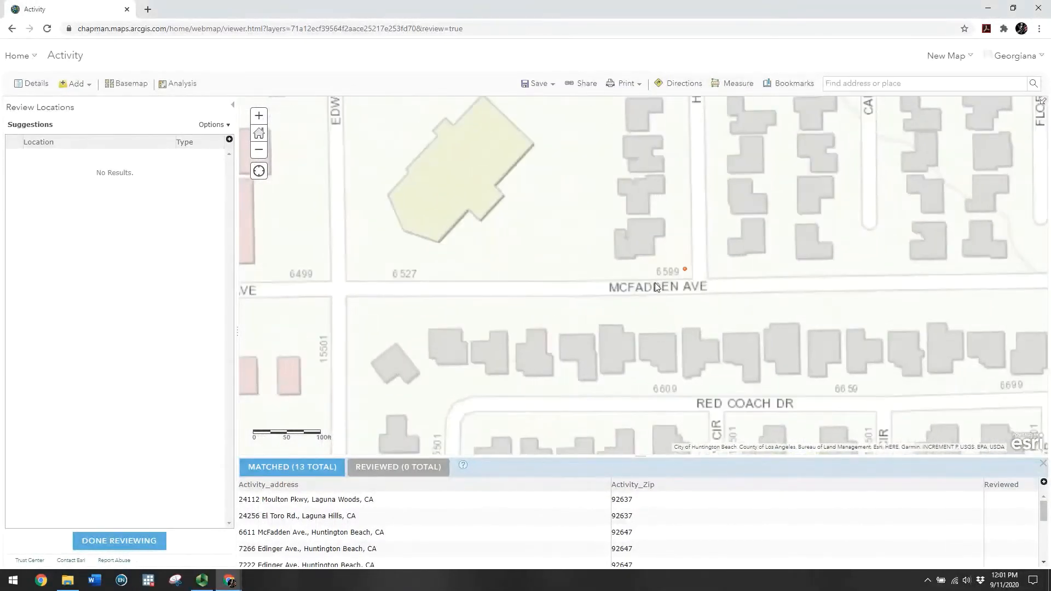
left_click(685, 270)
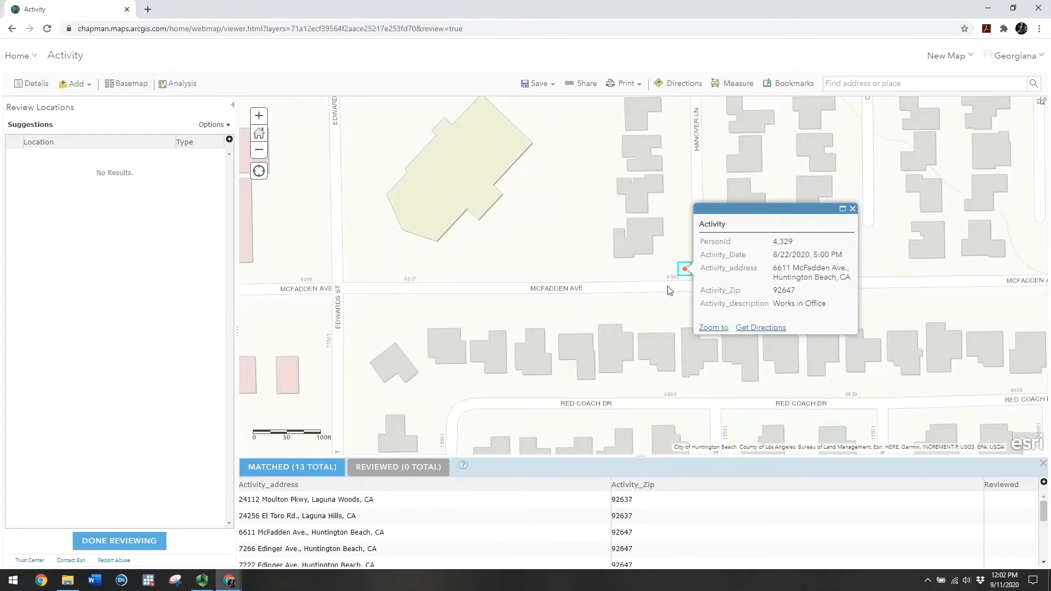
left_click(661, 299)
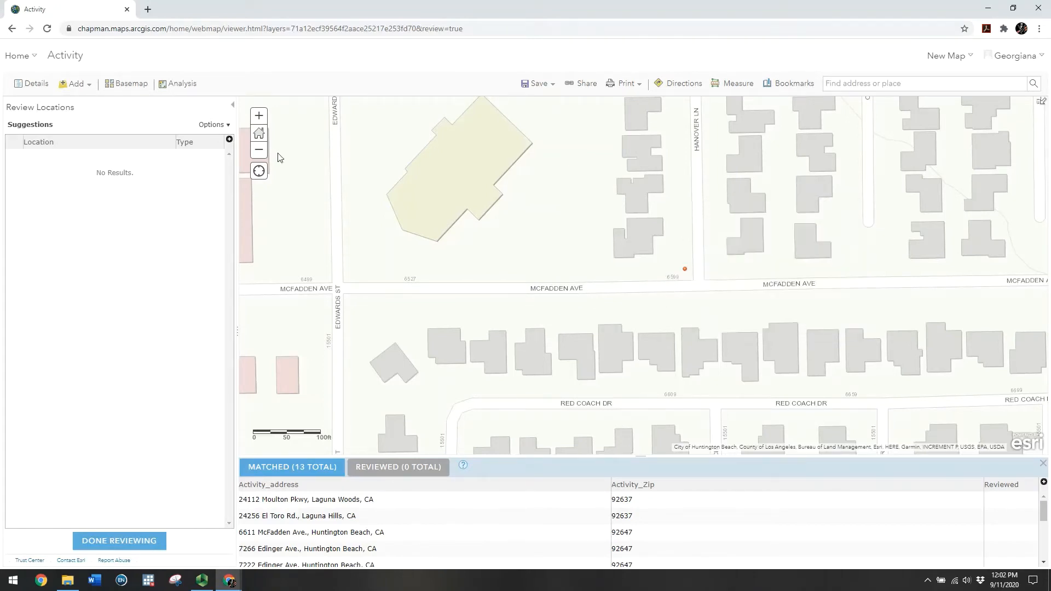
left_click(132, 542)
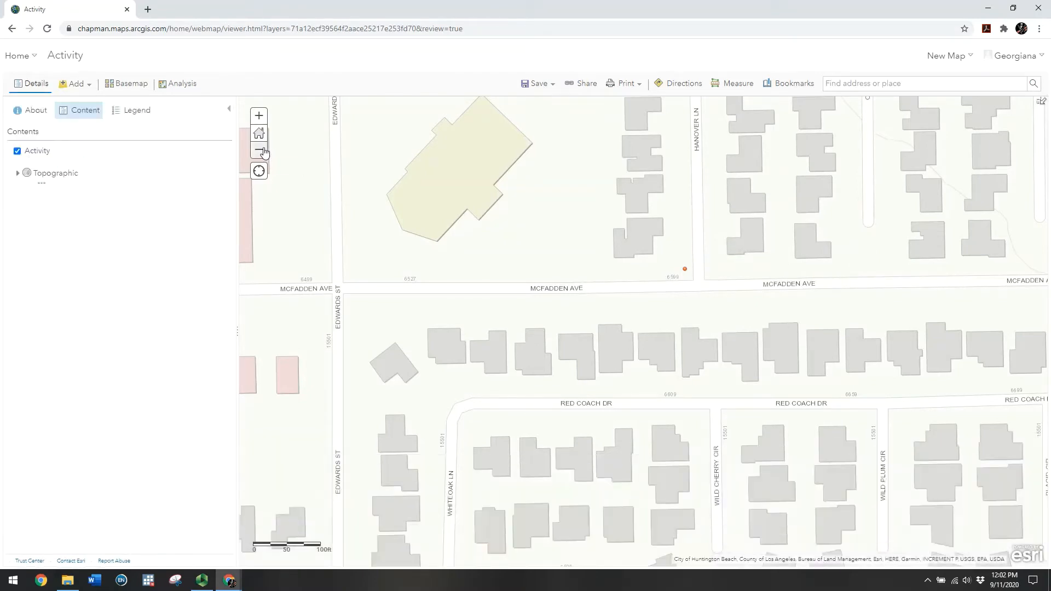
Return the map to its default extent and display the Activity layer's legend symbol in Contents
left_click(263, 150)
left_click(262, 148)
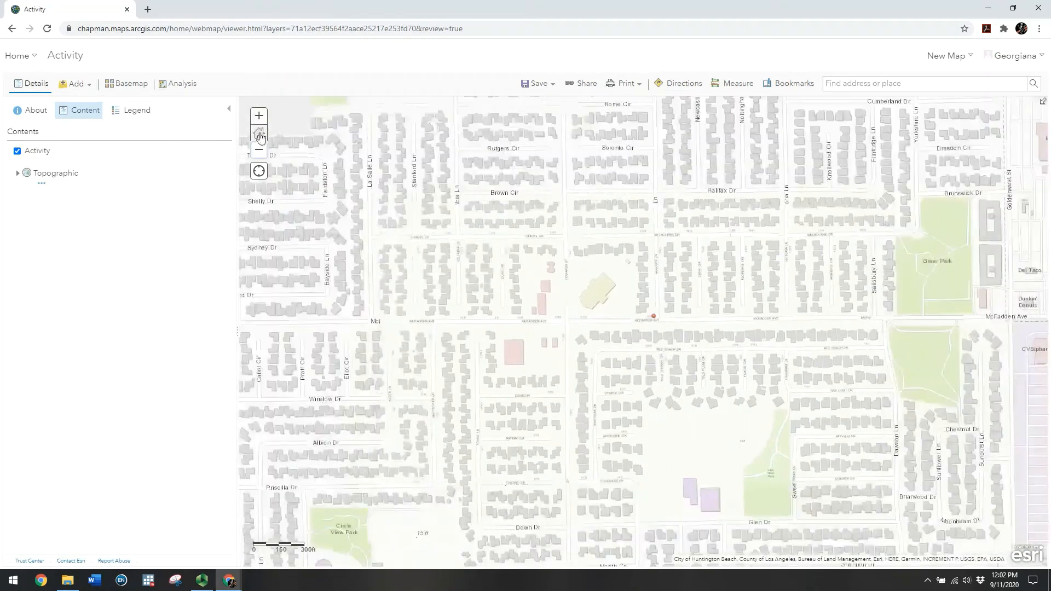
left_click(261, 137)
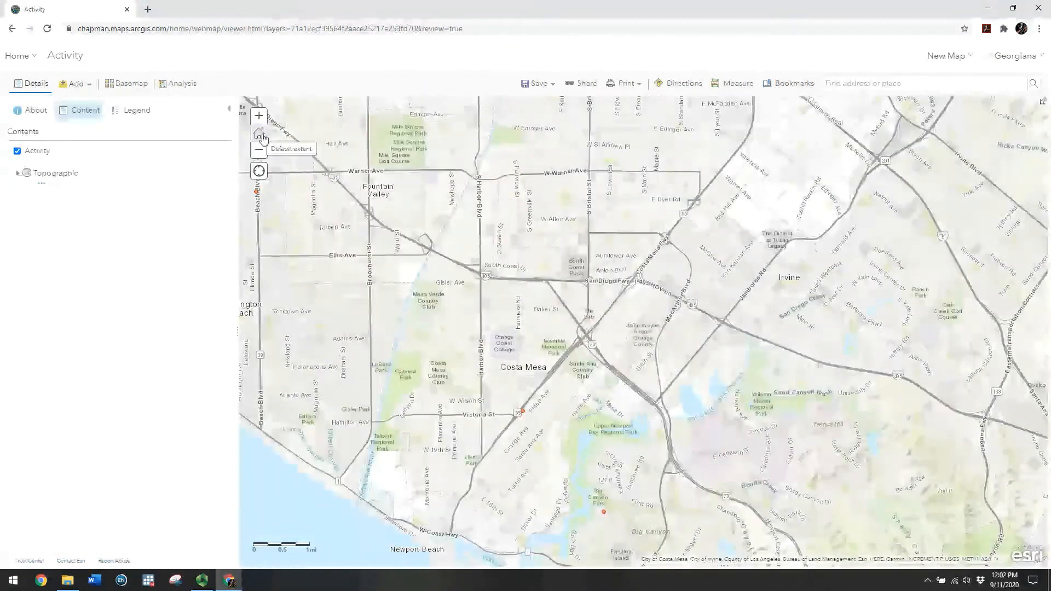
mouse_move(42, 155)
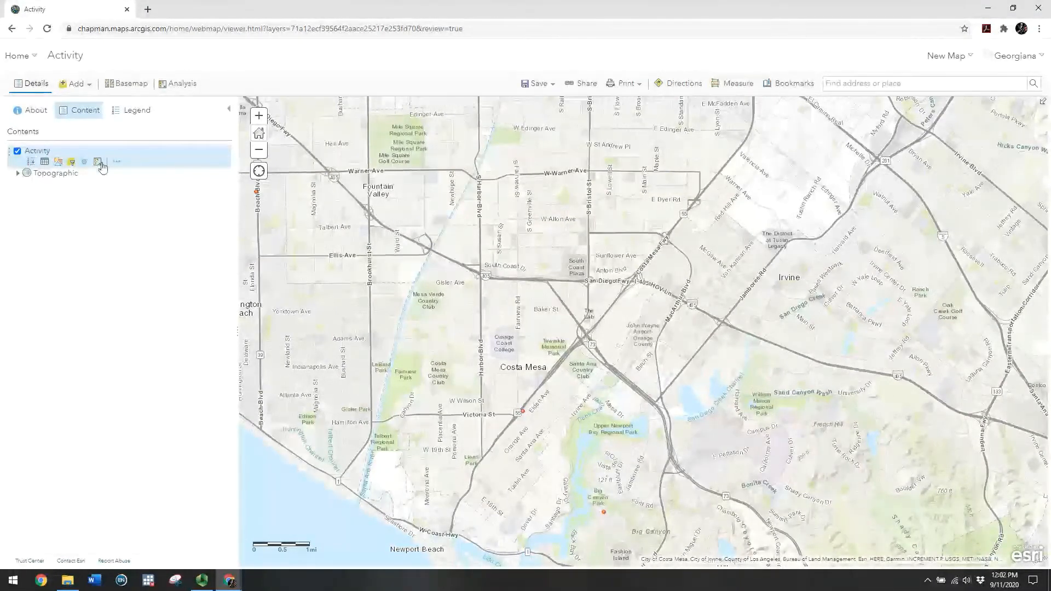
left_click(33, 164)
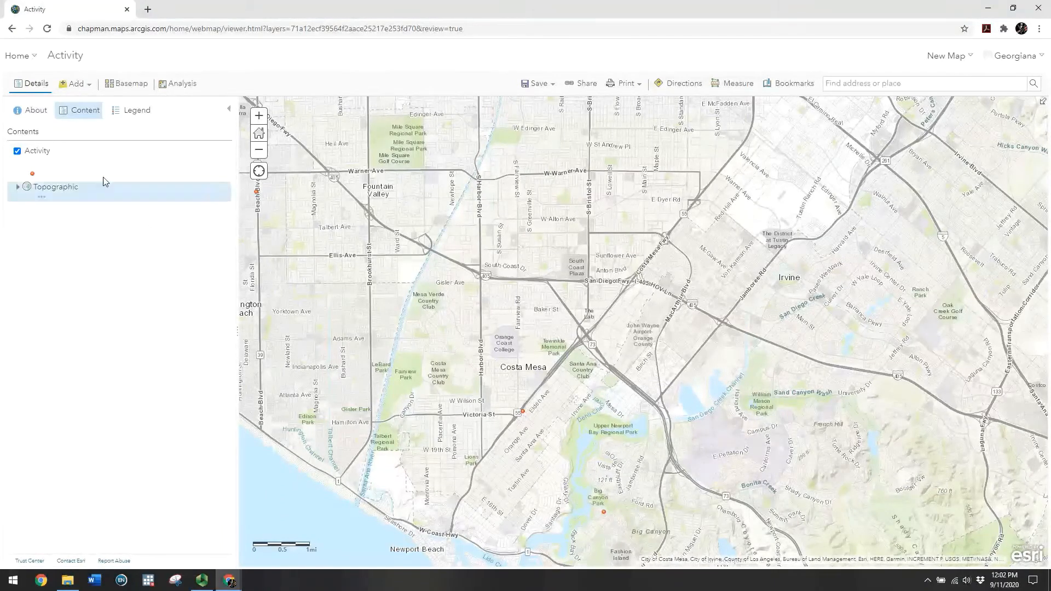
mouse_move(32, 171)
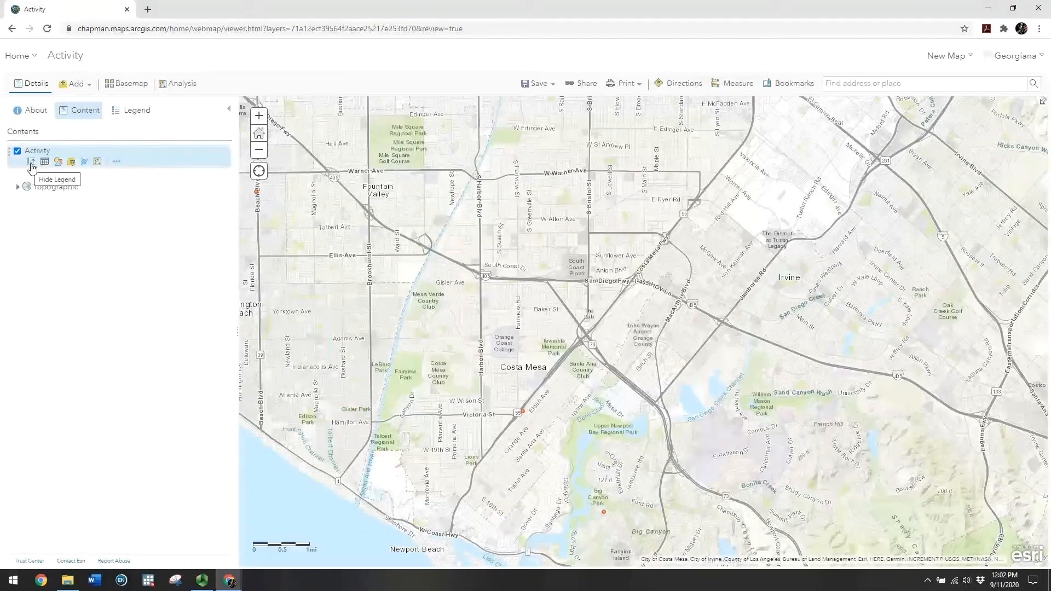
left_click(30, 169)
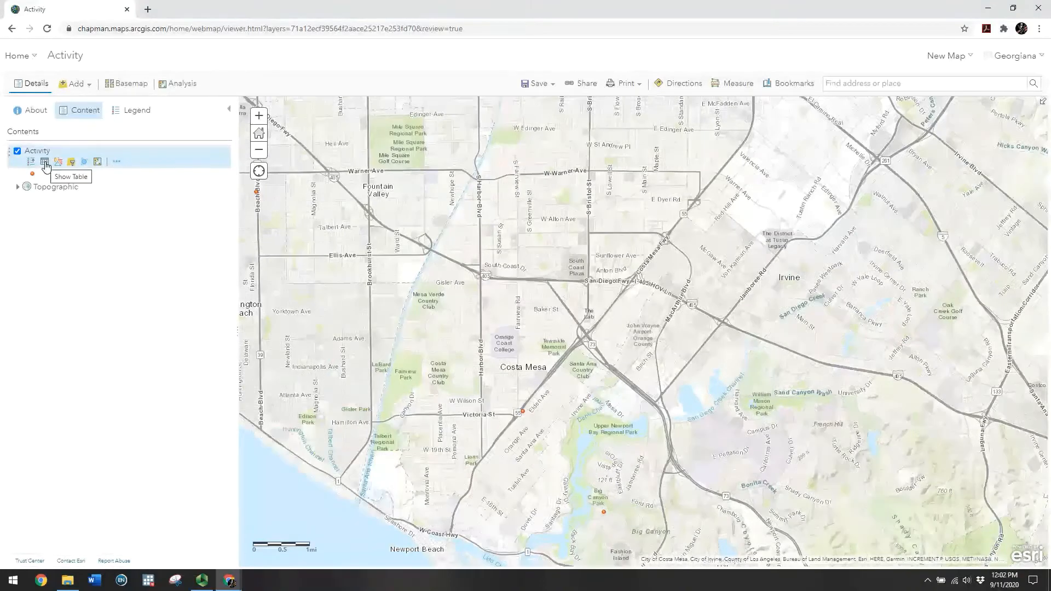
Open the Activity attribute table and centre the map on the McFadden Ave Works in Office record
left_click(45, 163)
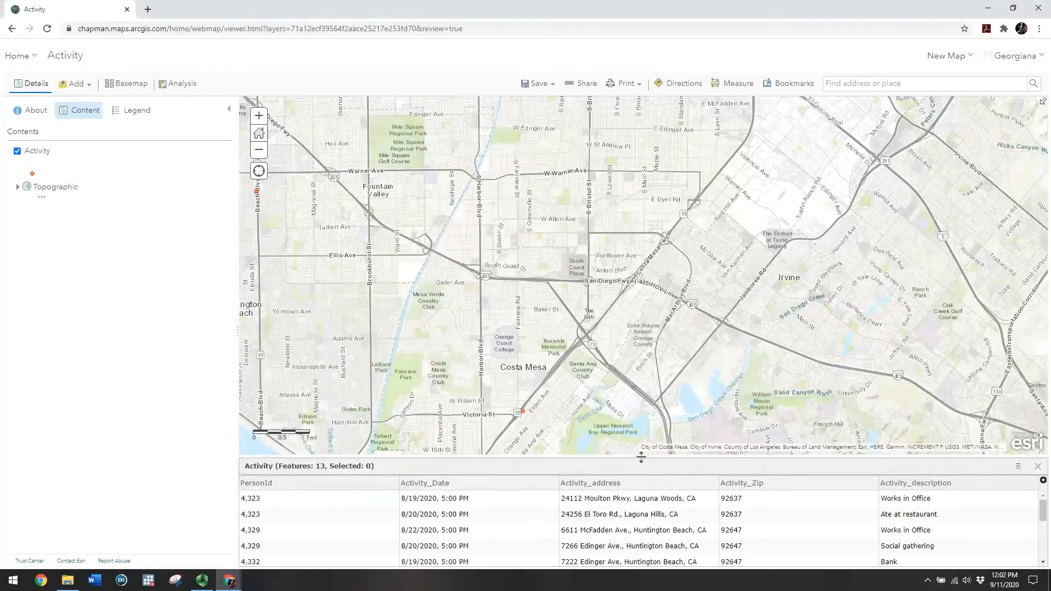
left_click_drag(648, 458, 638, 309)
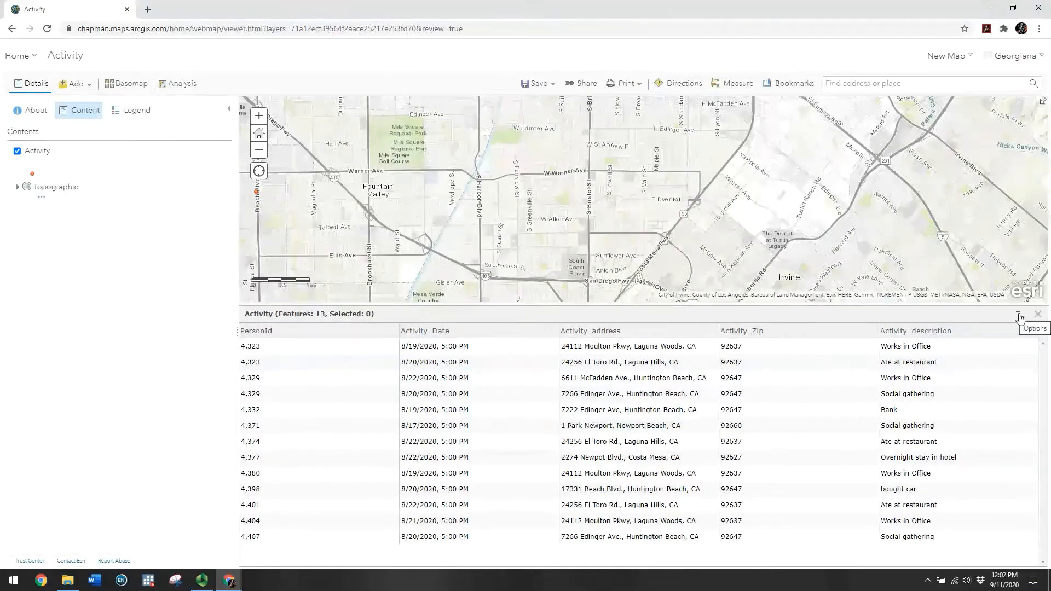
left_click(1019, 319)
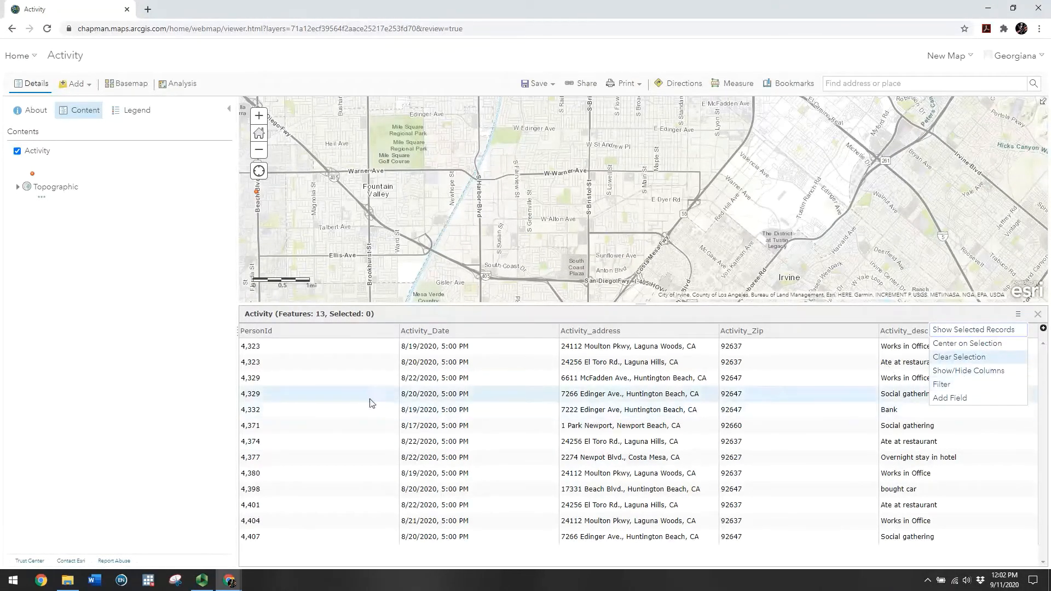
left_click(354, 384)
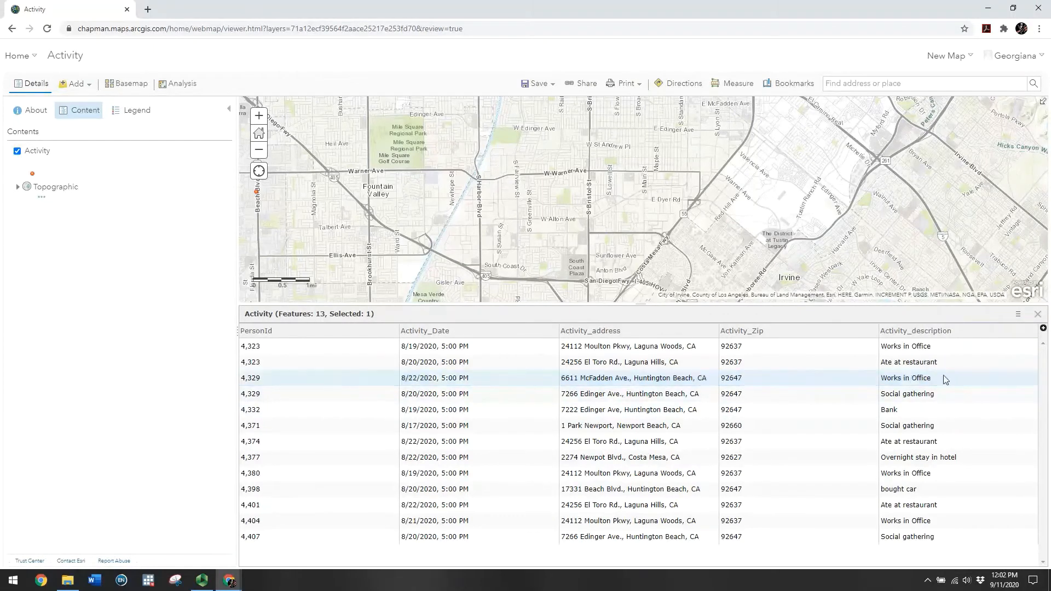
left_click(1018, 317)
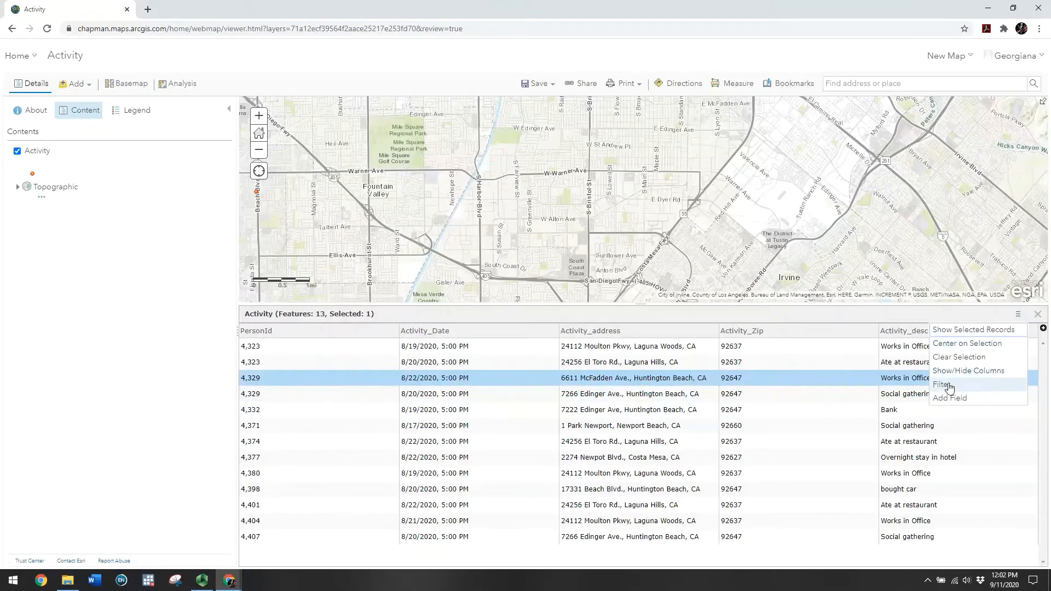
left_click(967, 343)
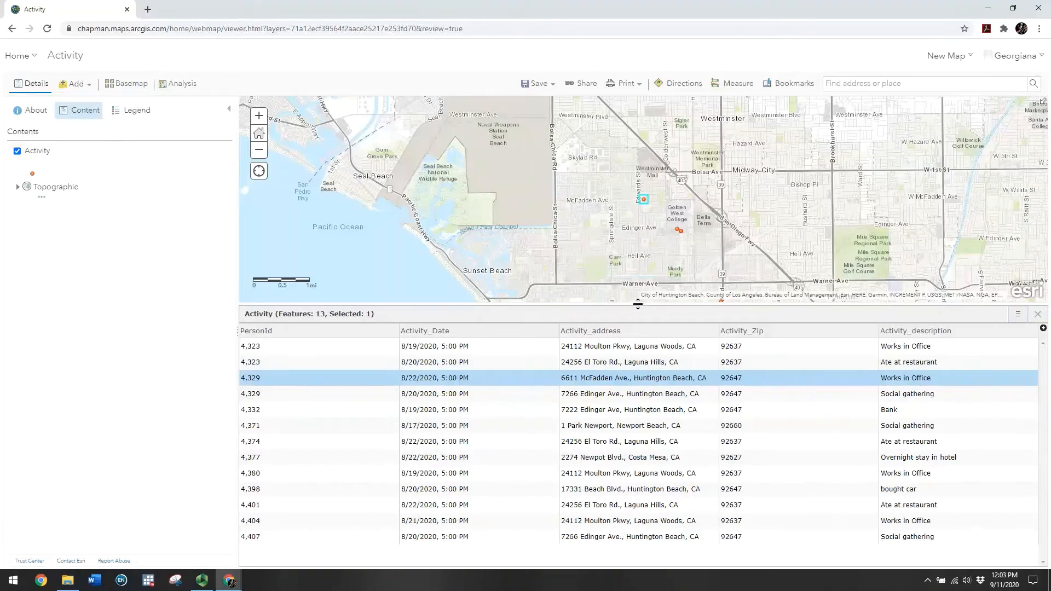
Clear the record selection and shrink the table so the map gets more room
left_click_drag(637, 305, 638, 439)
left_click(1018, 449)
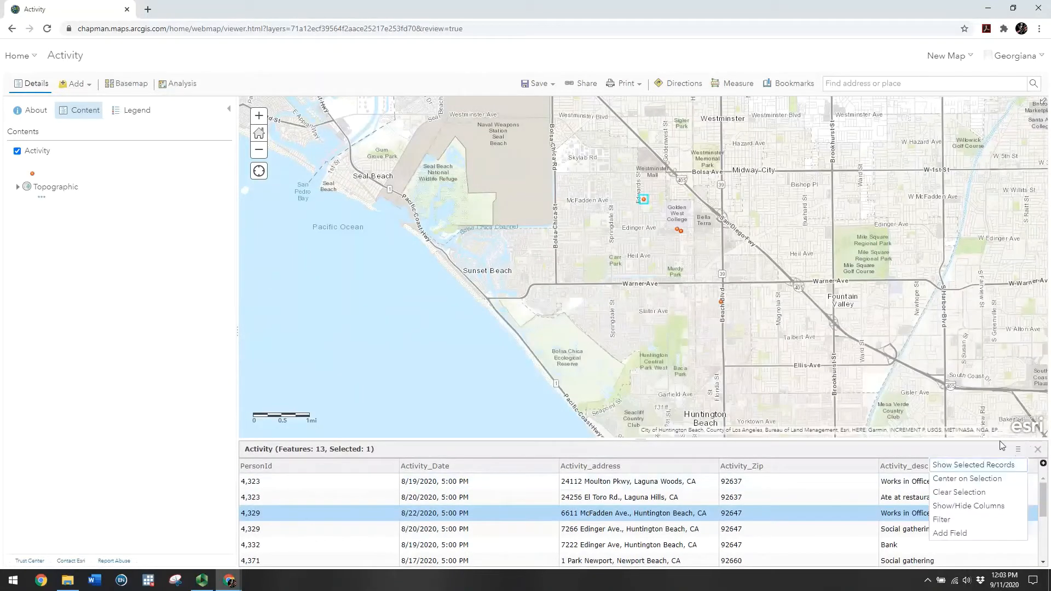
left_click(972, 493)
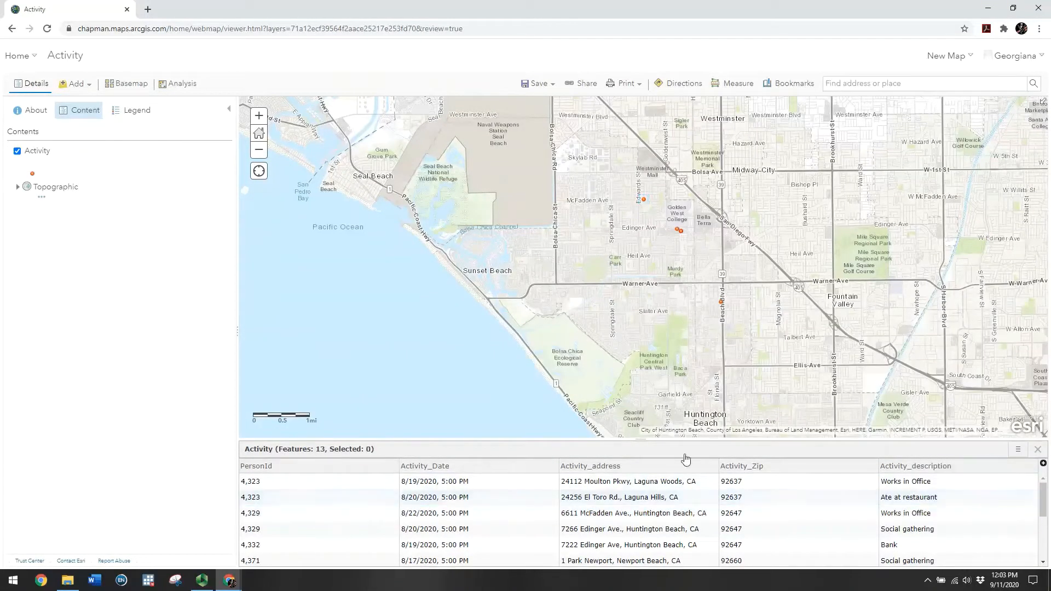
left_click_drag(628, 440, 628, 461)
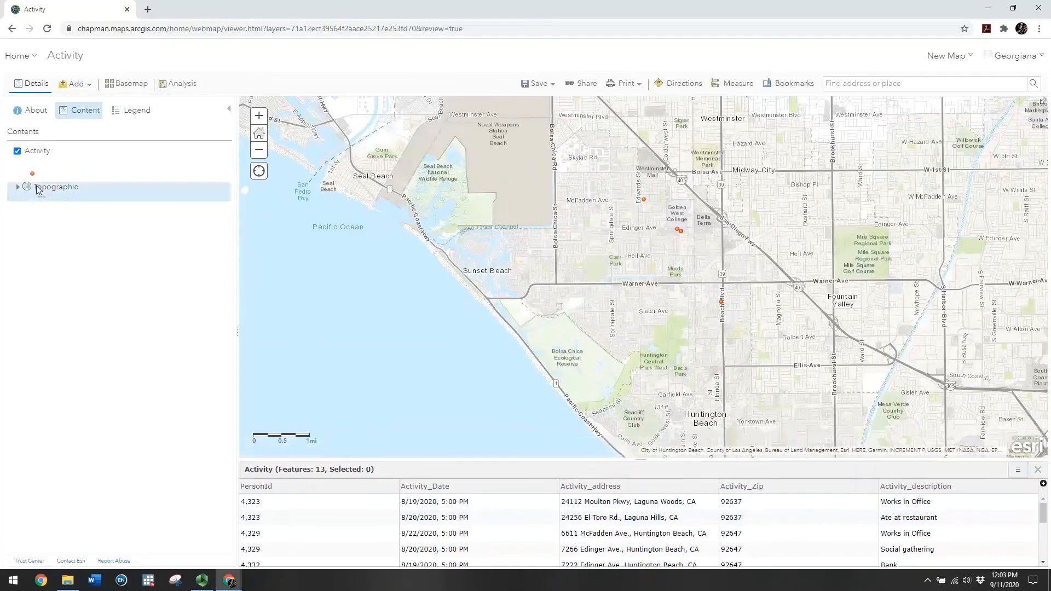
mouse_move(49, 161)
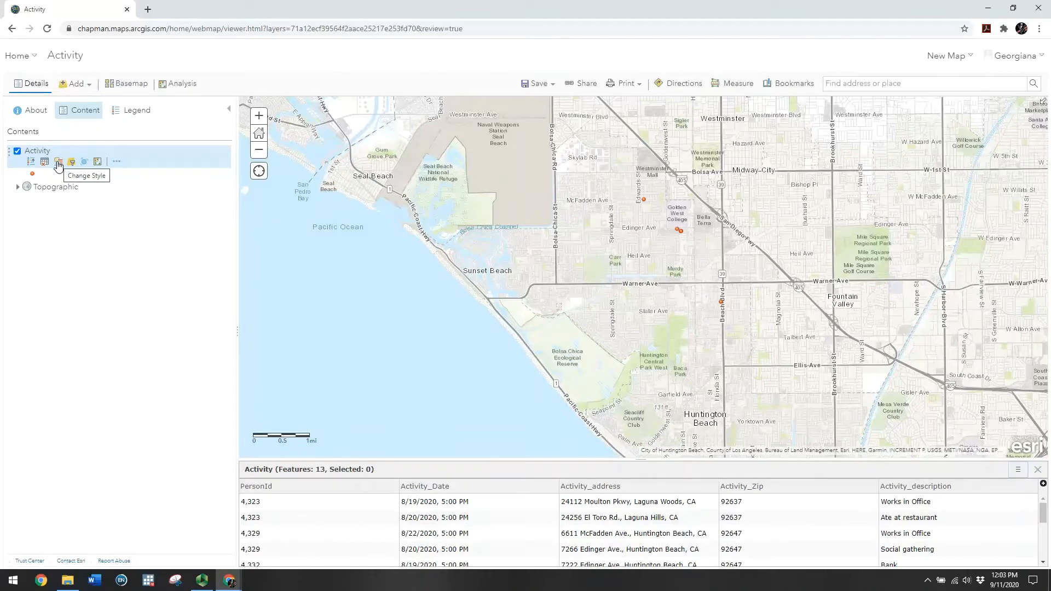
Style the Activity layer by location only using the Heat Map drawing style
left_click(58, 162)
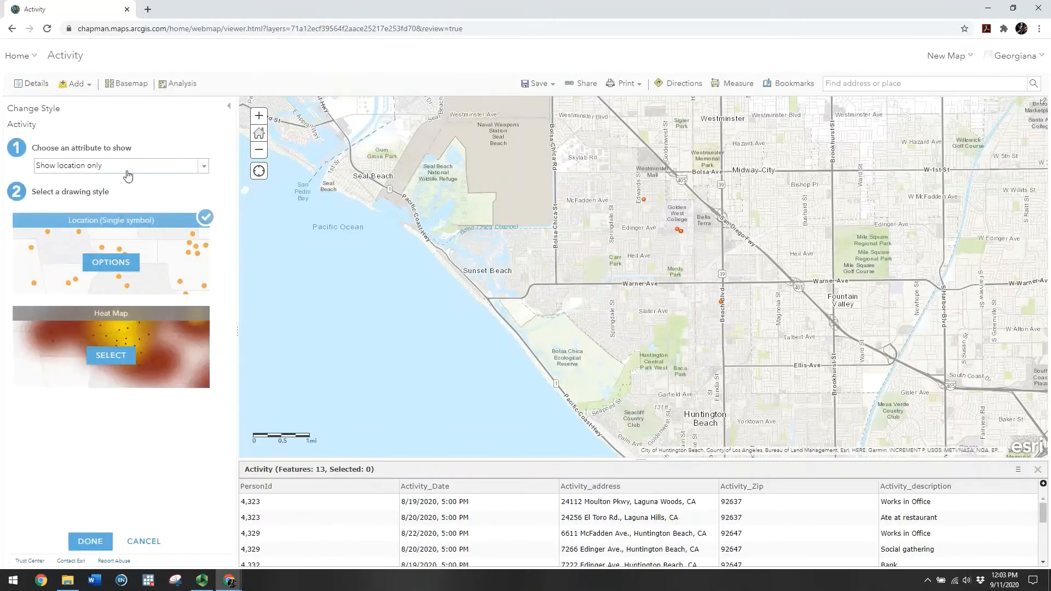
left_click(202, 170)
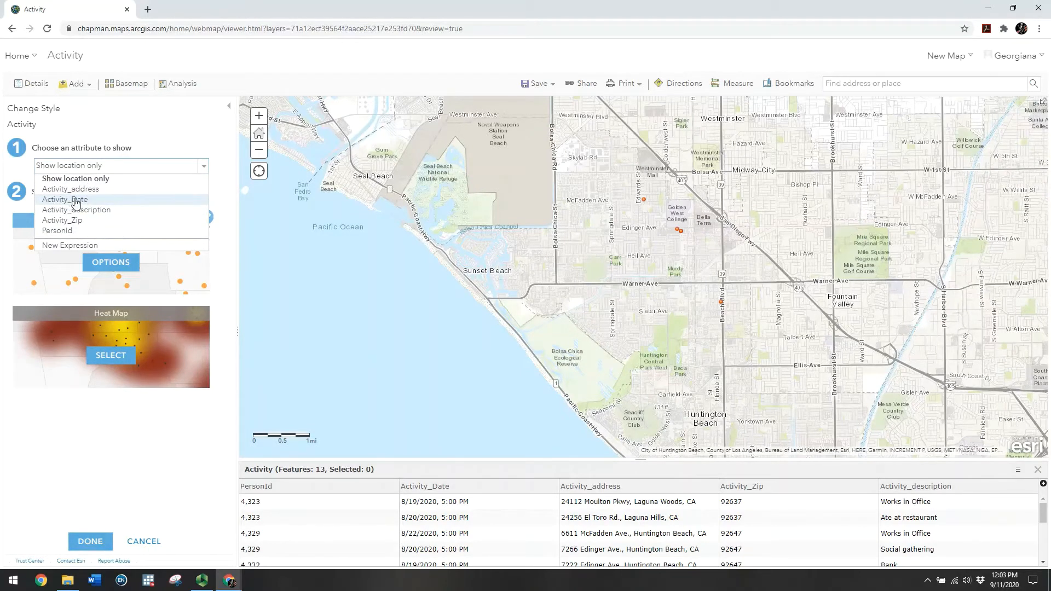
left_click(204, 166)
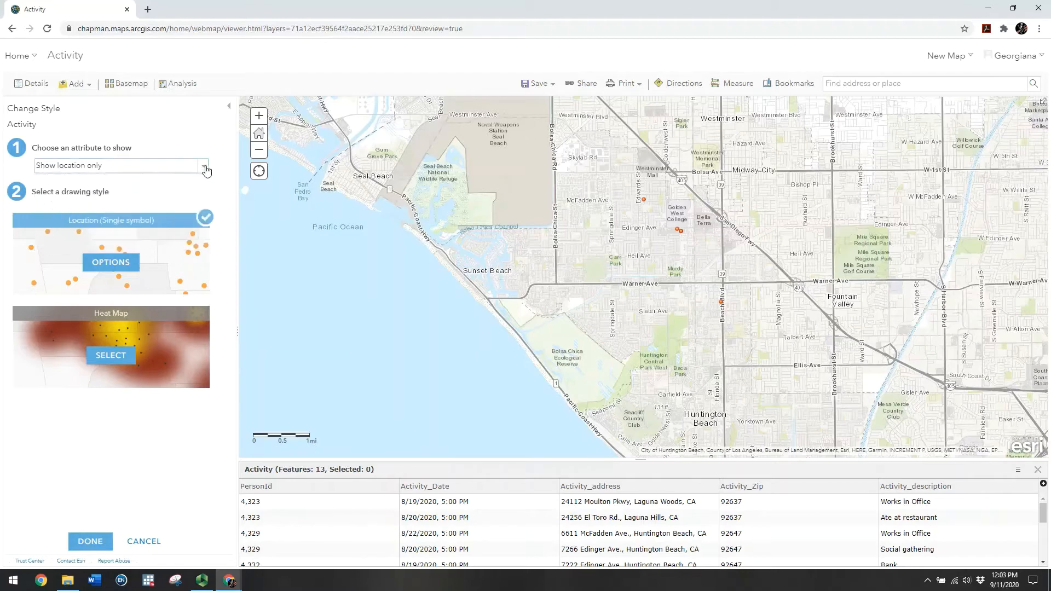
left_click(113, 358)
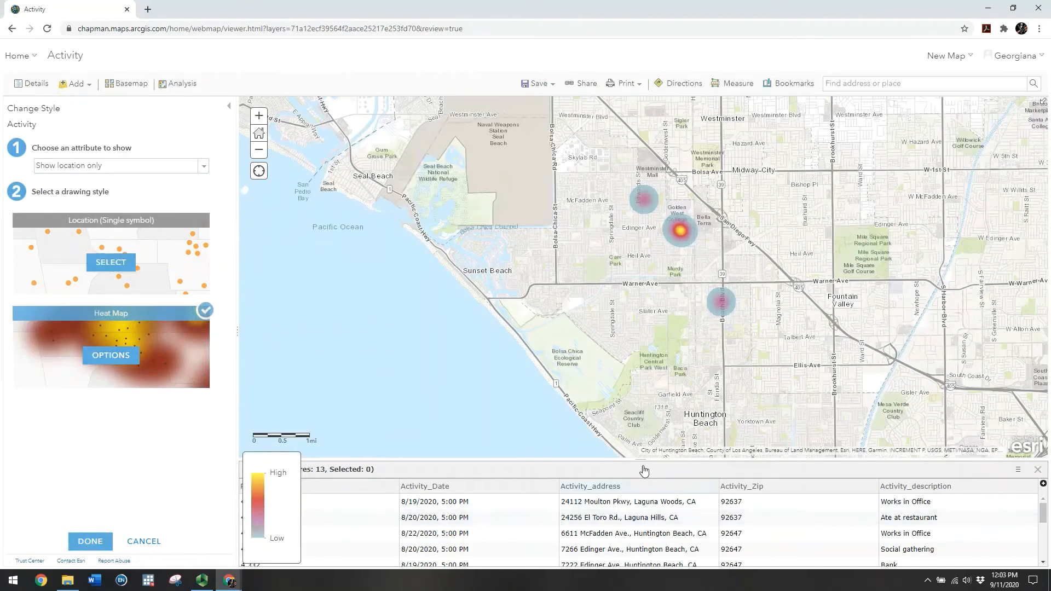
left_click_drag(638, 461, 622, 345)
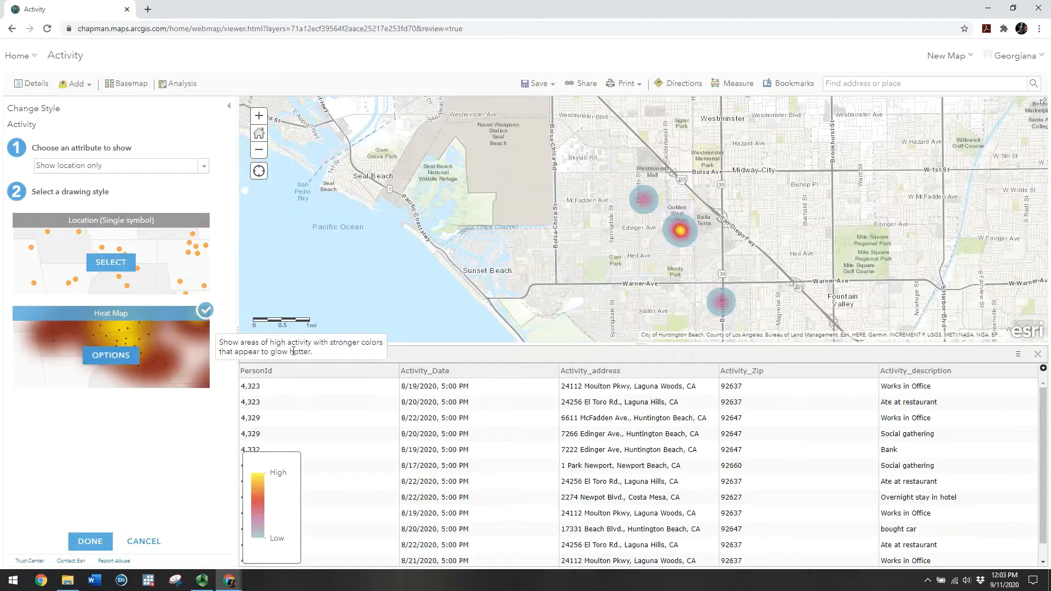
left_click_drag(641, 345, 651, 500)
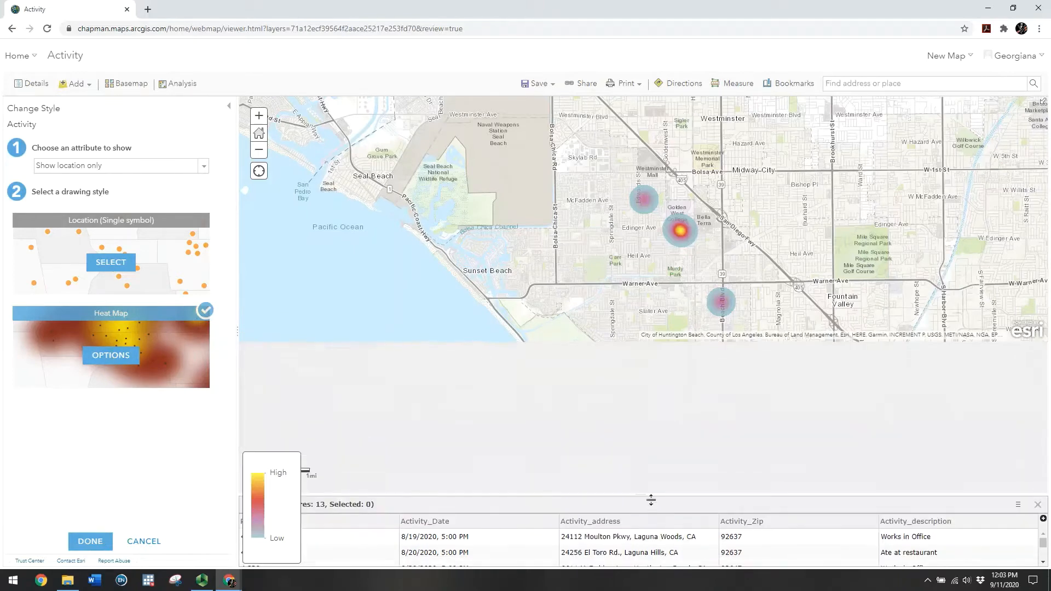
left_click_drag(620, 340, 534, 341)
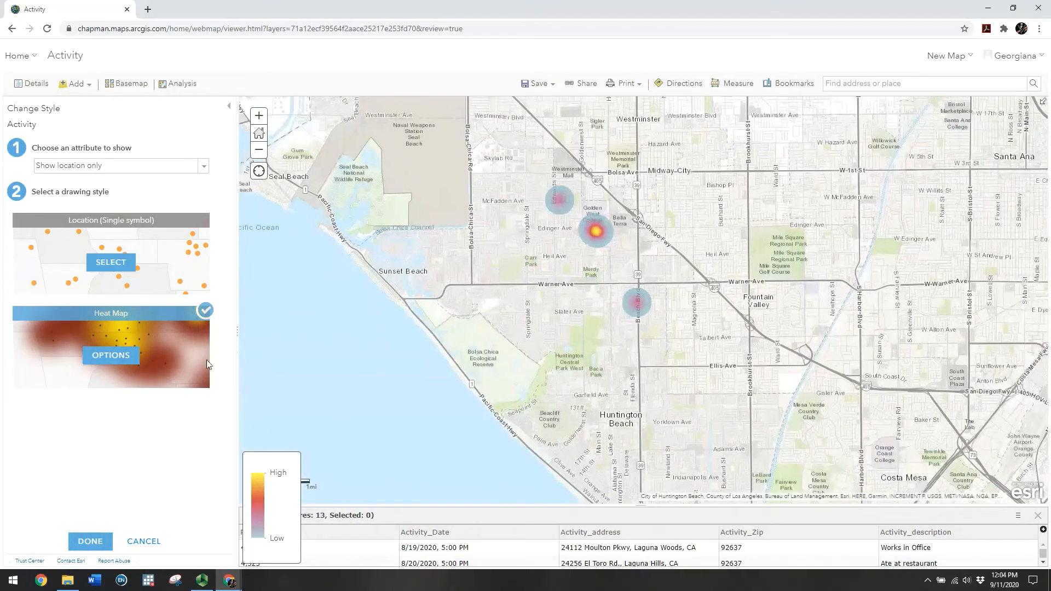
left_click(90, 542)
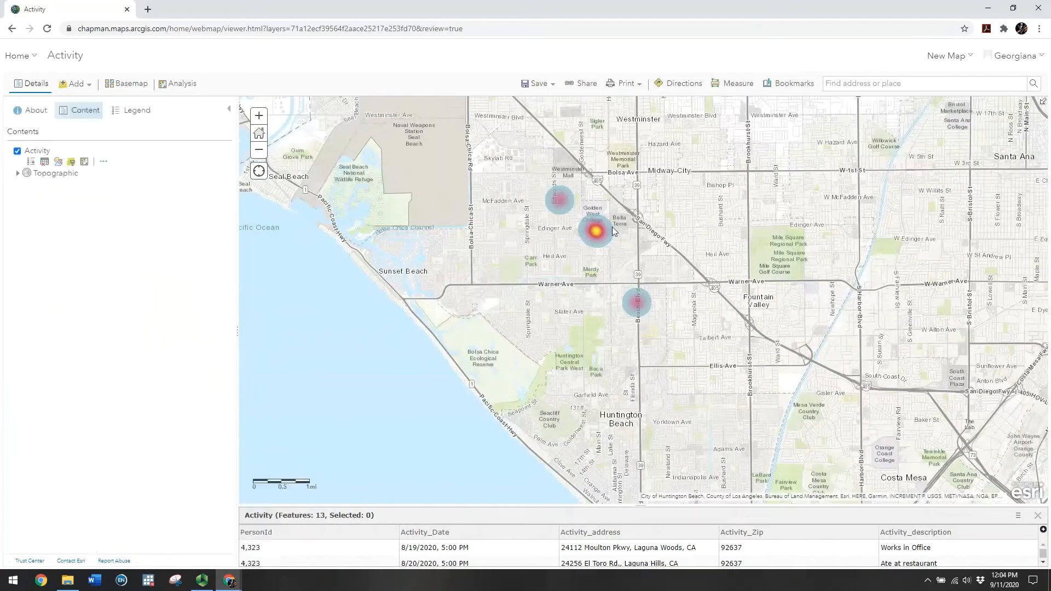
Zoom in two levels and view the McFadden Ave activity's details
left_click(259, 116)
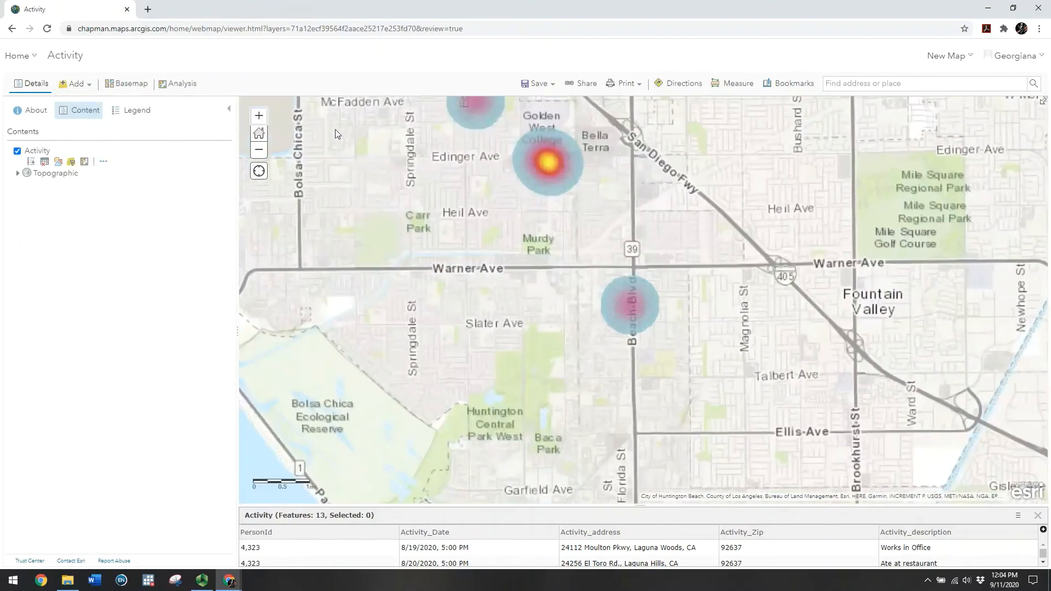
left_click_drag(411, 162, 468, 297)
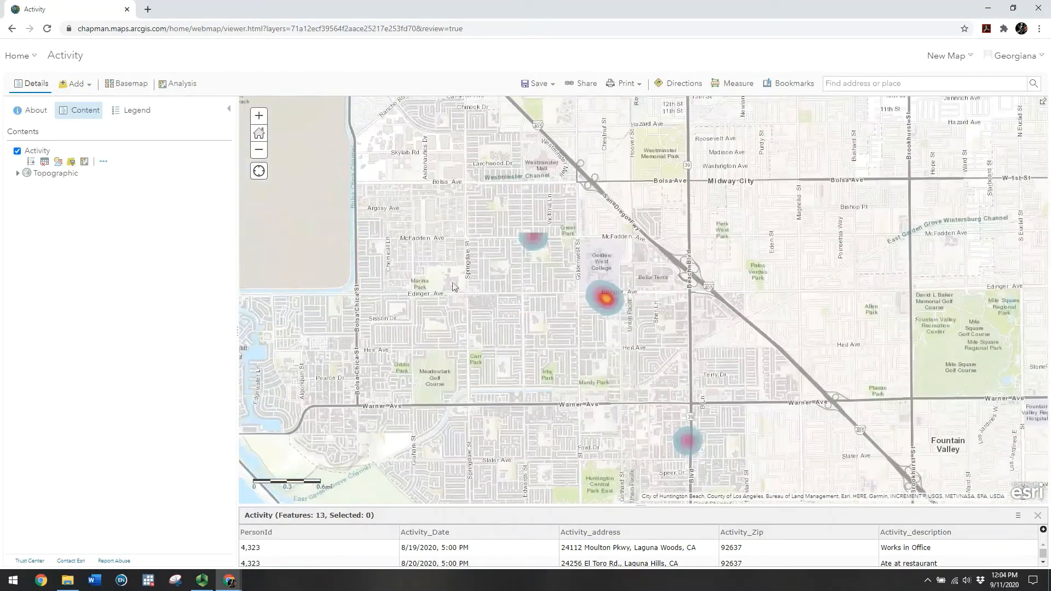
left_click(259, 116)
left_click_drag(395, 247, 426, 259)
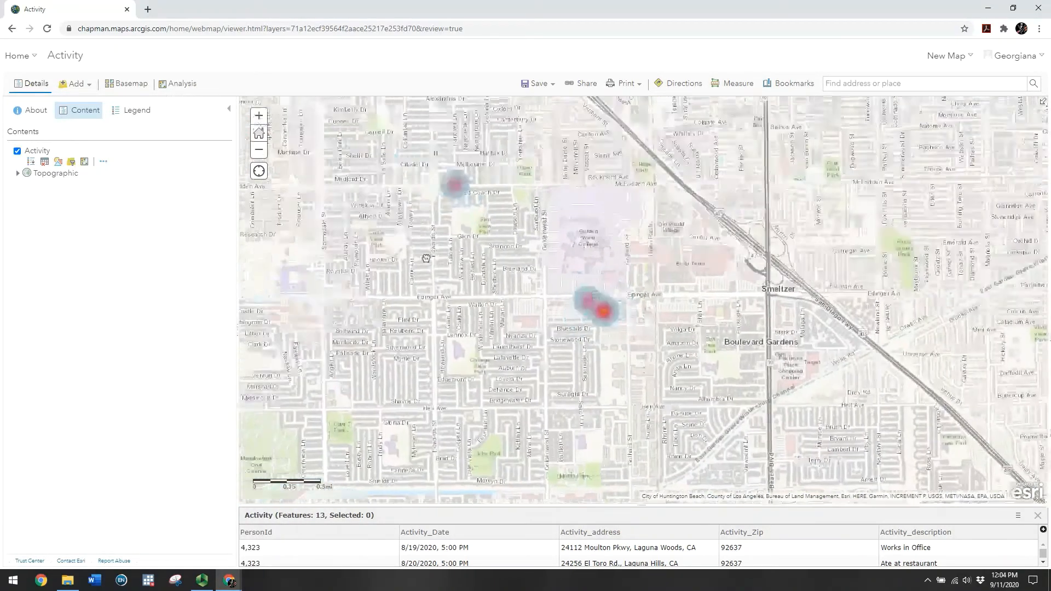
scroll(429, 217, "up", 1)
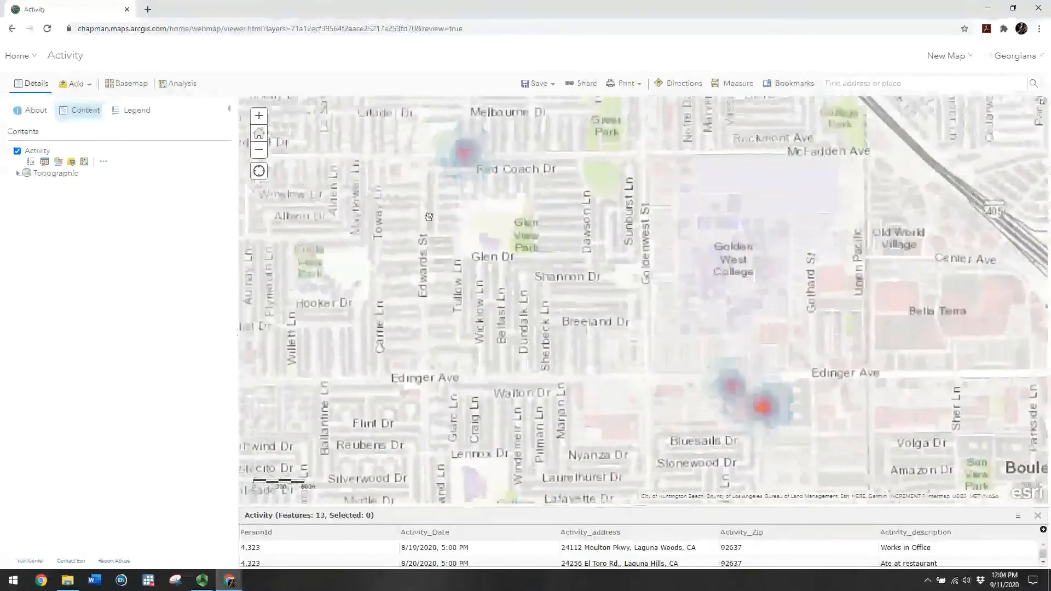
left_click_drag(429, 217, 556, 305)
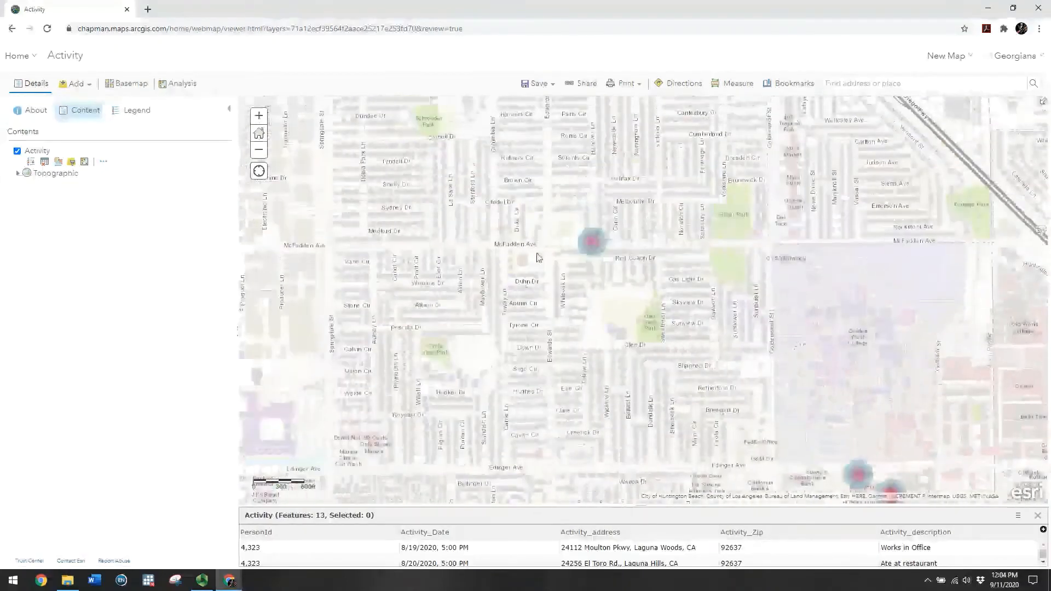
left_click(595, 246)
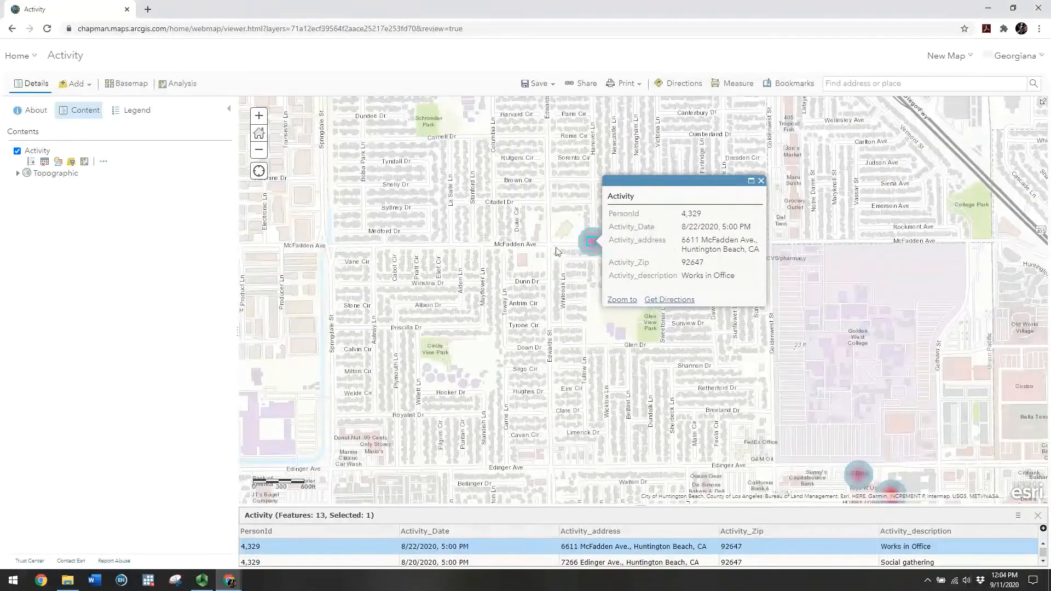
Pan to the Edinger Ave hot spot and step through its two activity records
left_click_drag(606, 341, 413, 159)
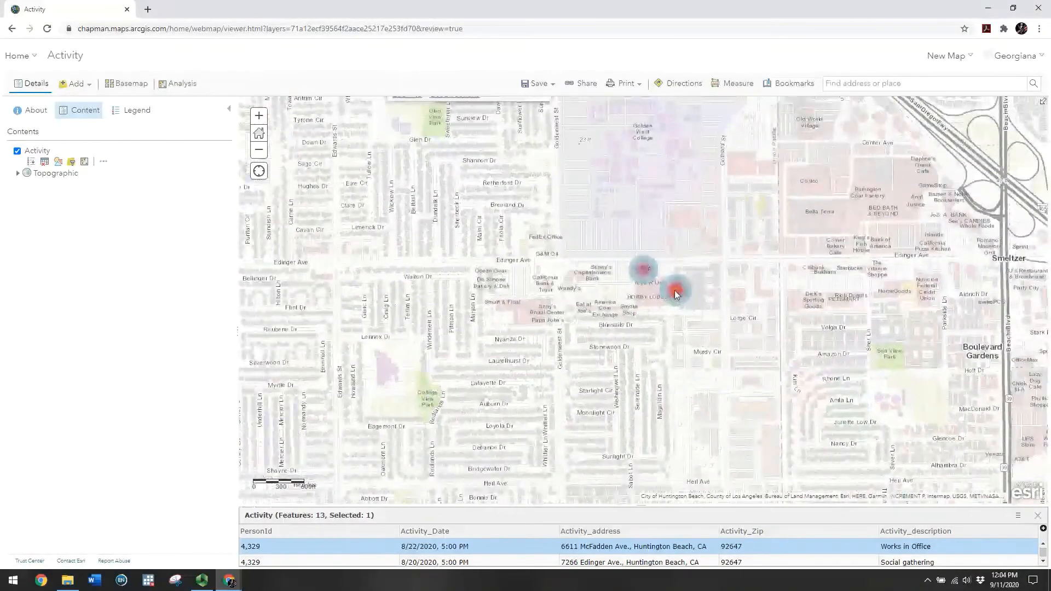
left_click(677, 294)
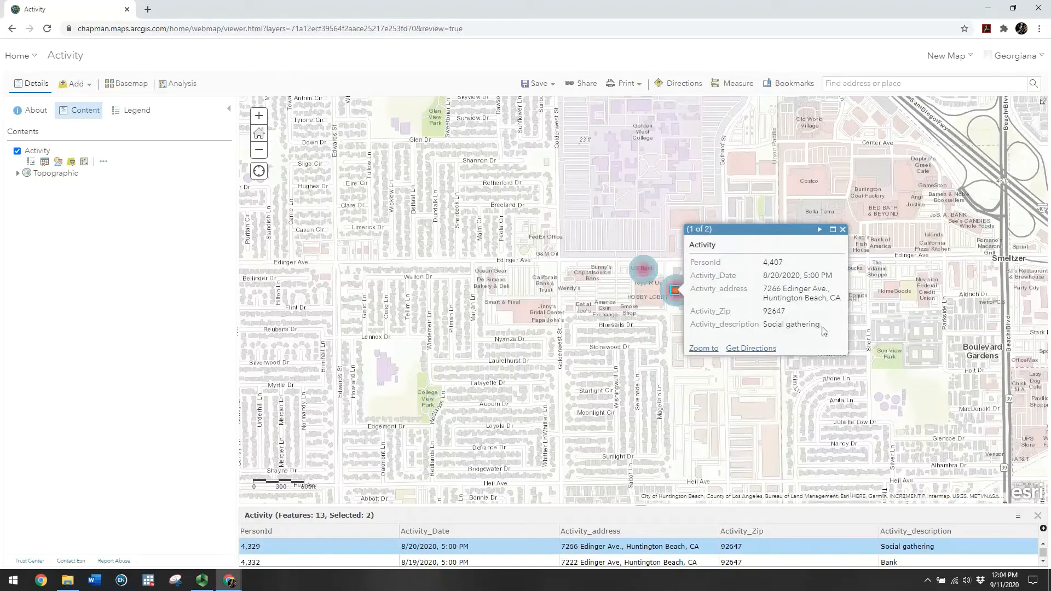
left_click(821, 230)
left_click(812, 230)
left_click_drag(765, 291, 833, 302)
Close the Edinger Ave details, zoom out three levels, and pan southeast to the Laguna Woods hotspots
left_click(694, 300)
left_click(842, 230)
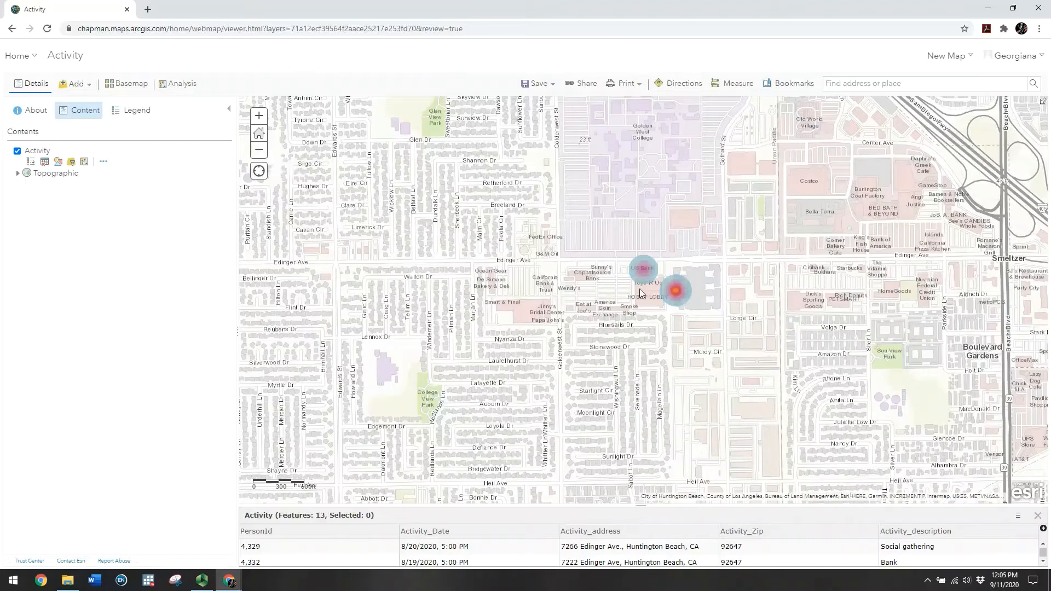
left_click(259, 151)
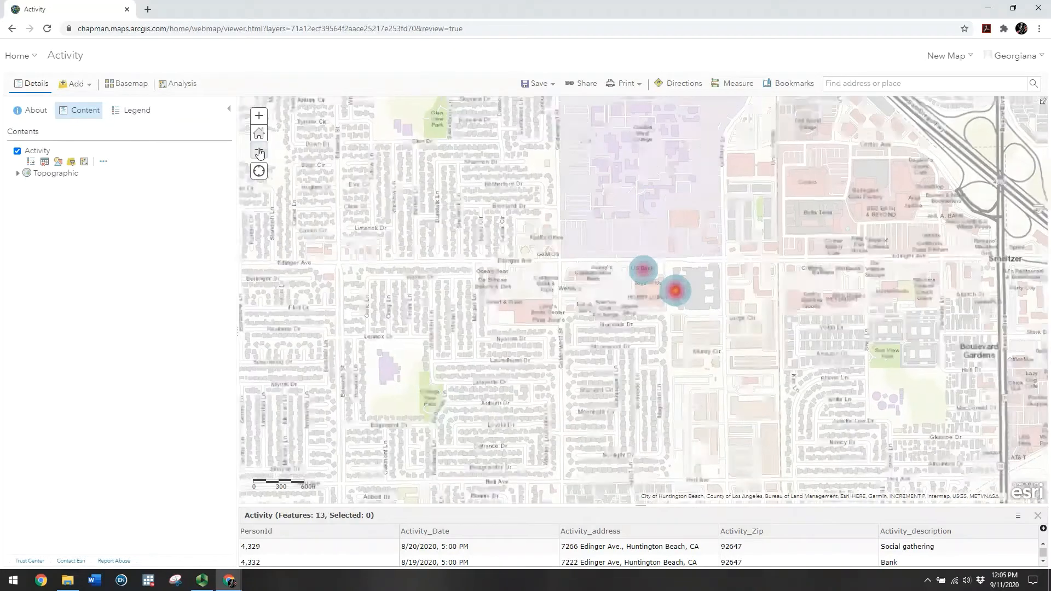
left_click(260, 151)
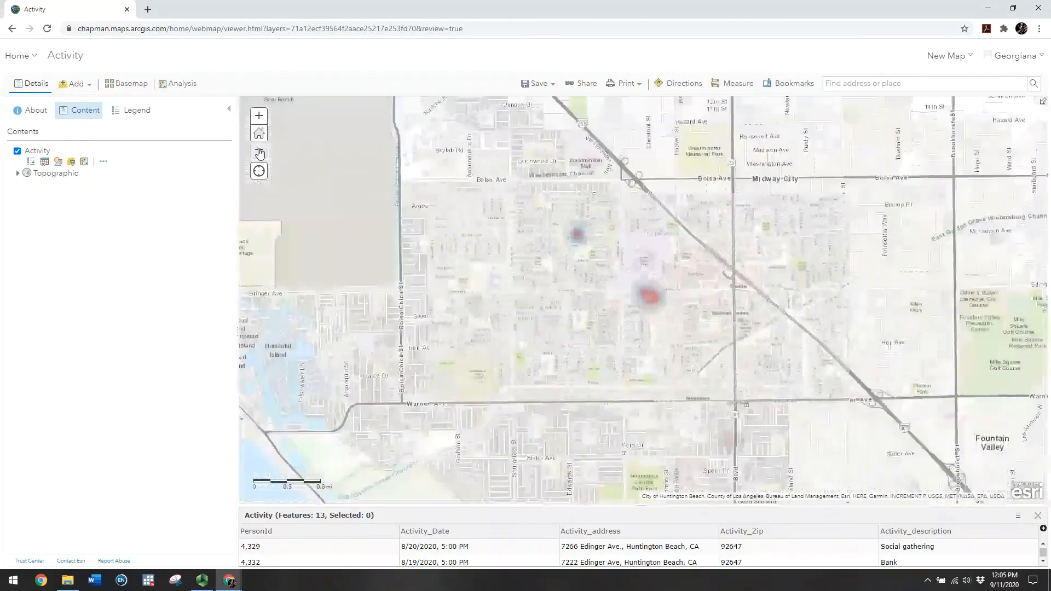
left_click(259, 151)
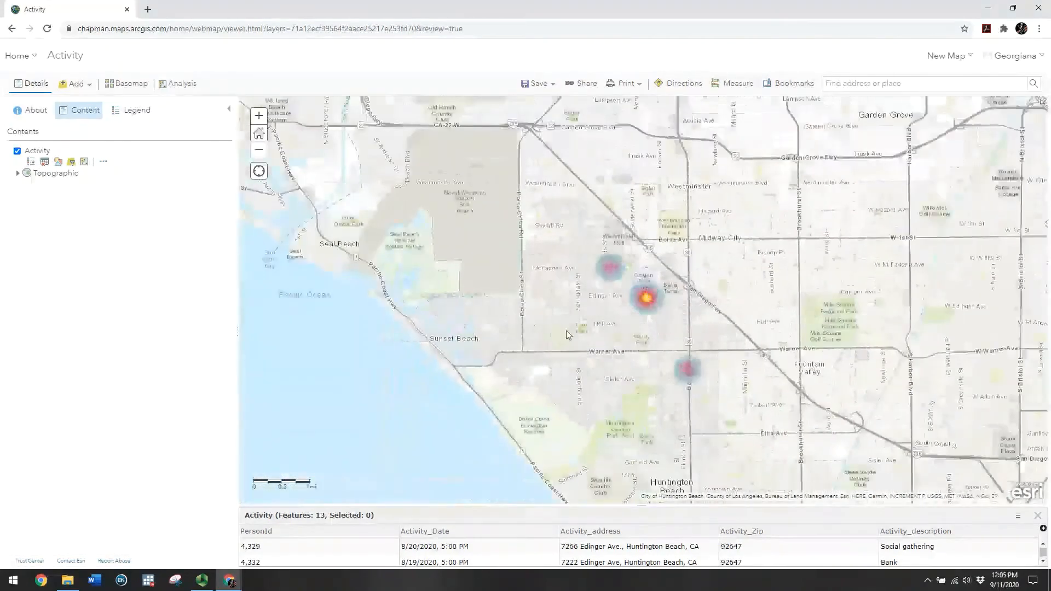
left_click_drag(566, 330, 377, 203)
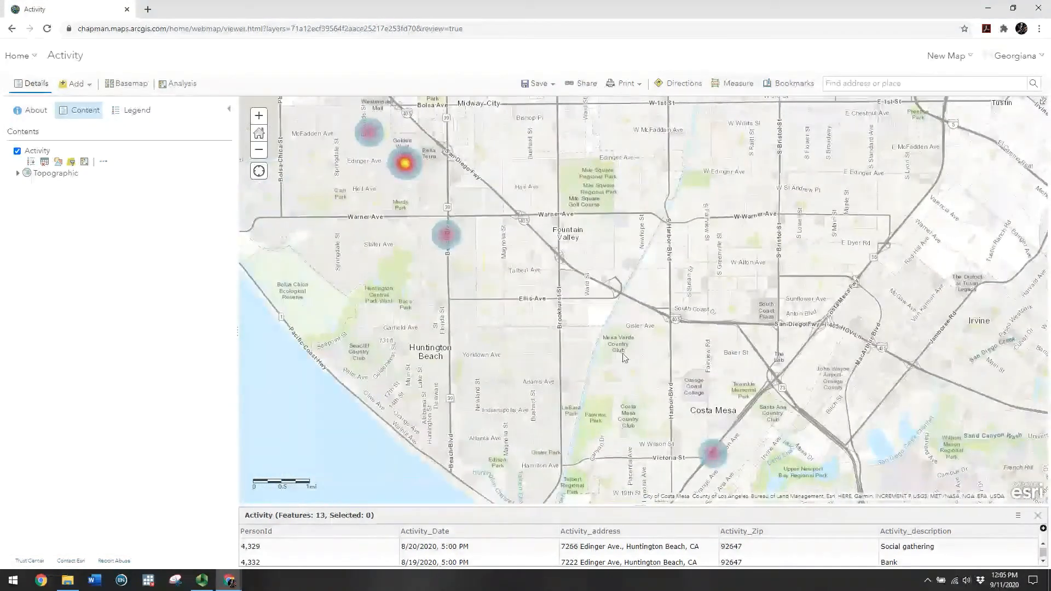
left_click_drag(618, 346, 460, 181)
left_click_drag(556, 351, 478, 246)
left_click_drag(954, 339, 725, 326)
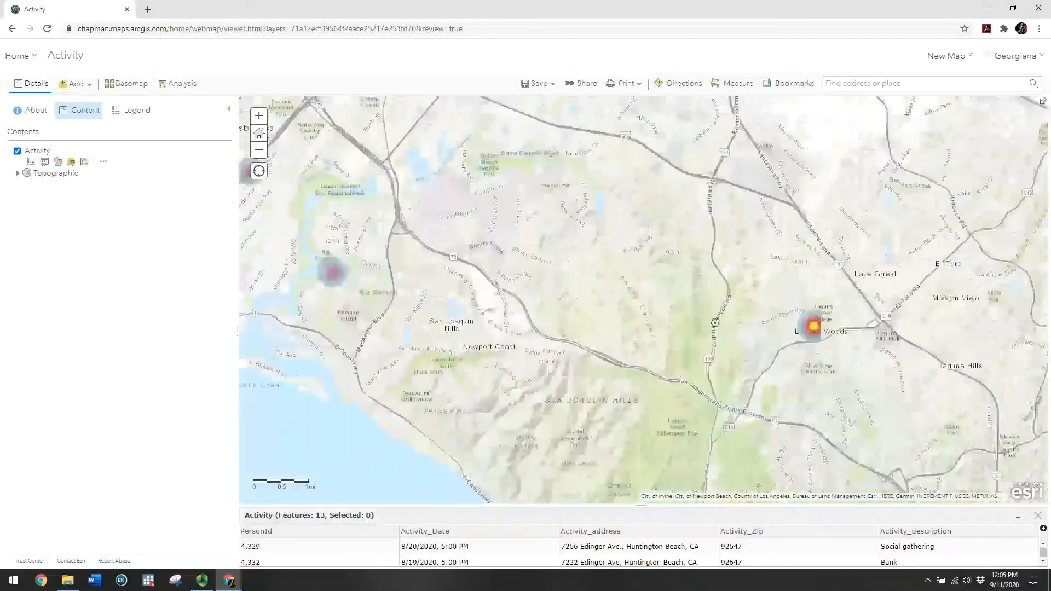
left_click_drag(813, 341, 663, 290)
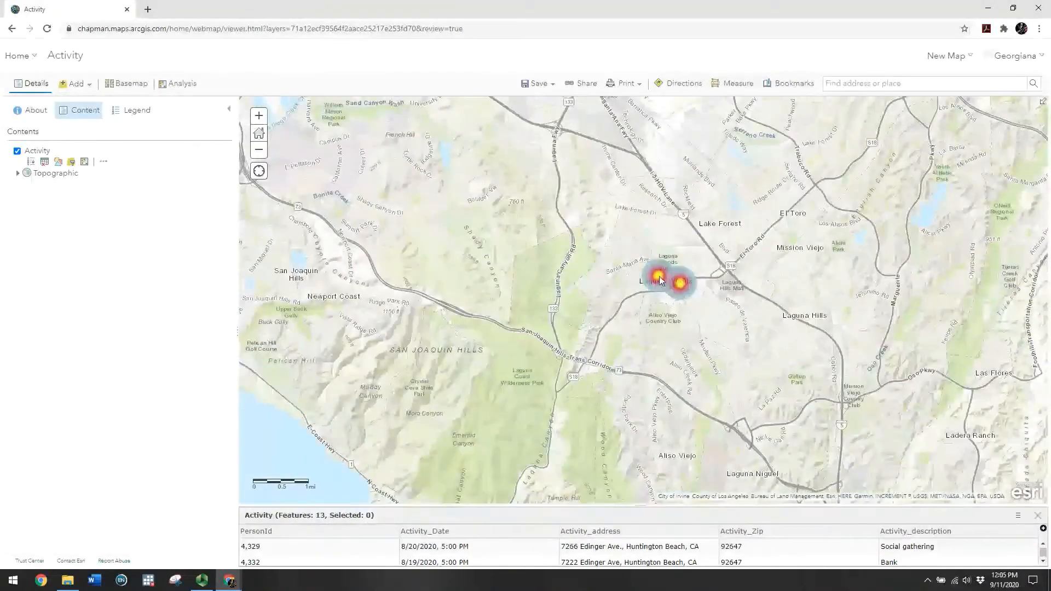
Open the Laguna Woods hotspot records, then close them and zoom in on both hotspots
left_click(659, 279)
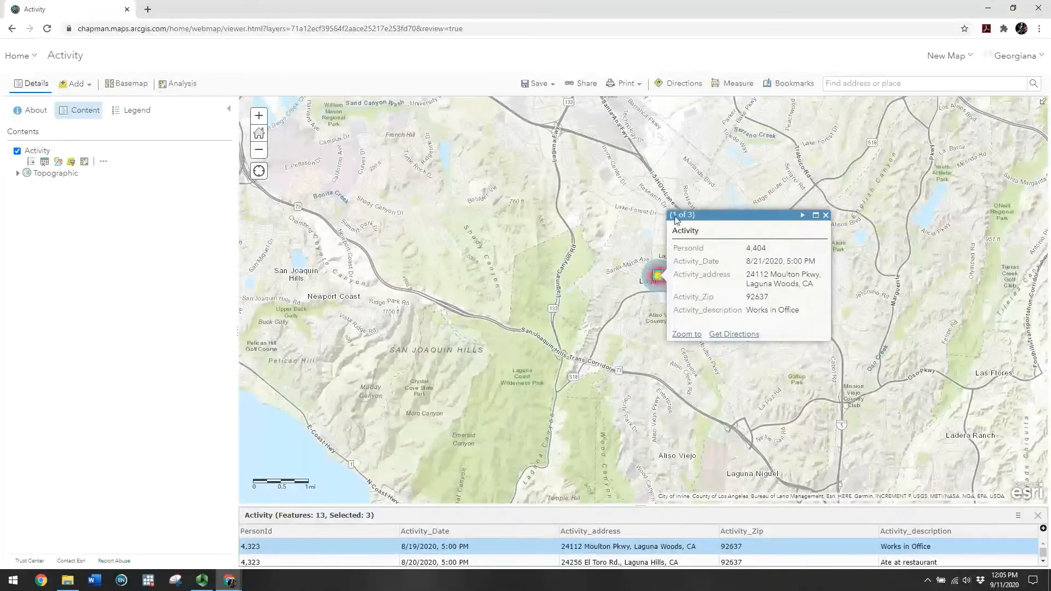
left_click(265, 118)
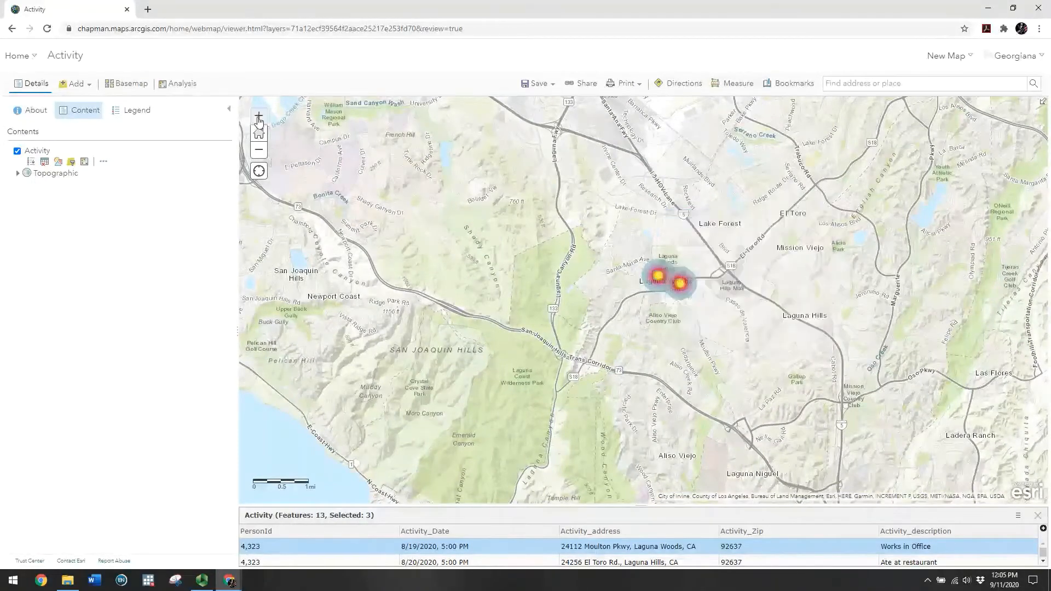
left_click(623, 309)
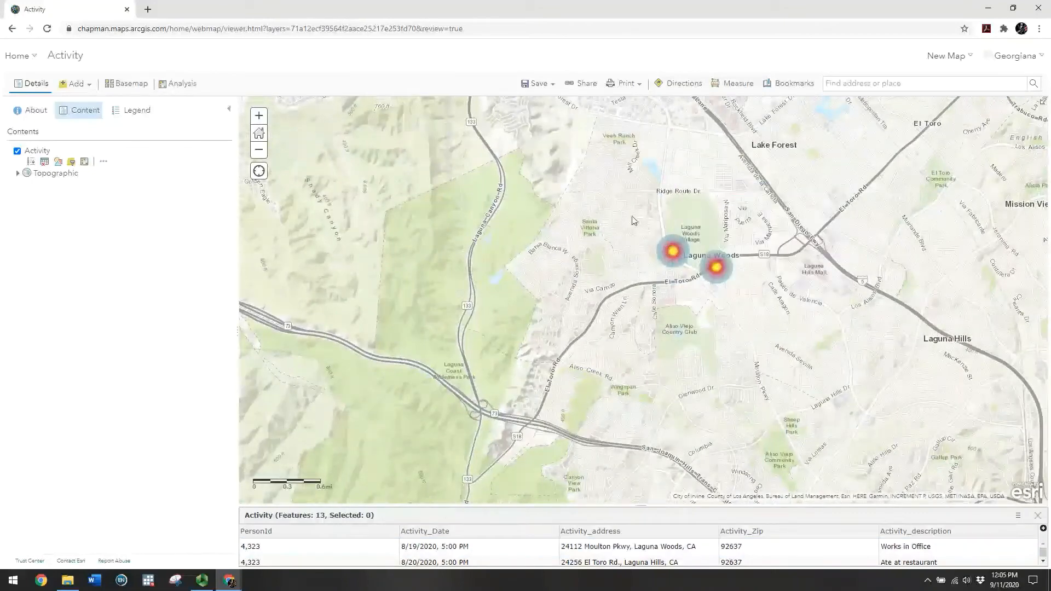
left_click(258, 116)
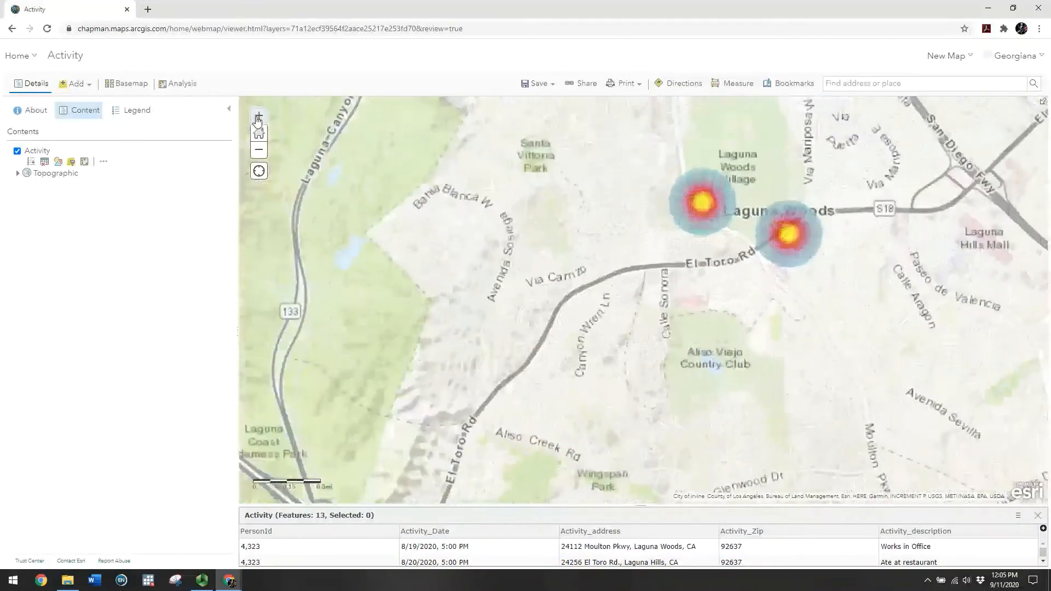
left_click(259, 117)
left_click_drag(712, 190, 537, 292)
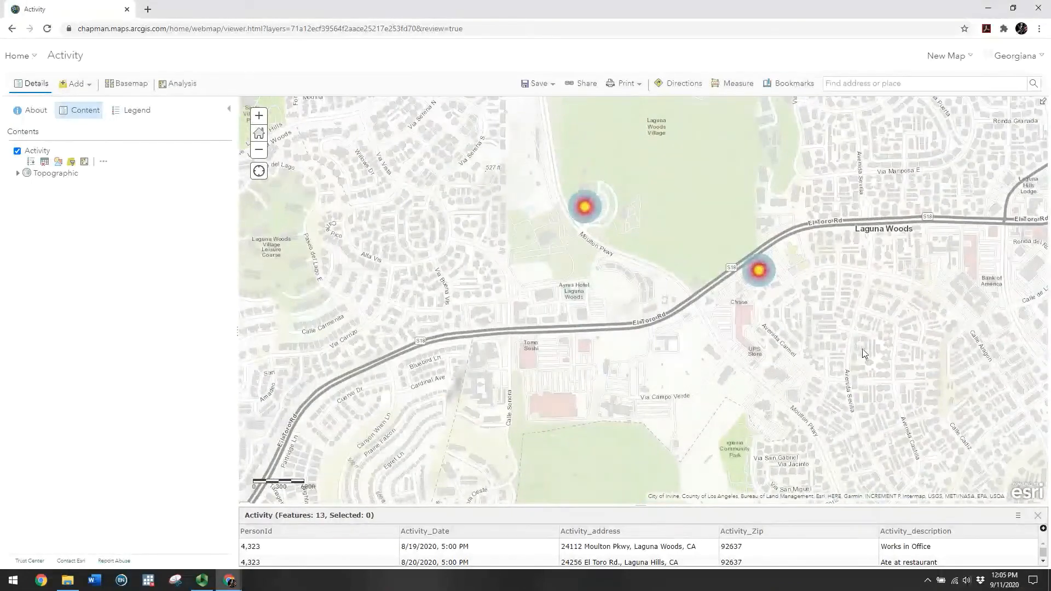
Page through the three records at the Laguna Woods Village hotspot, then close the popup
left_click(585, 205)
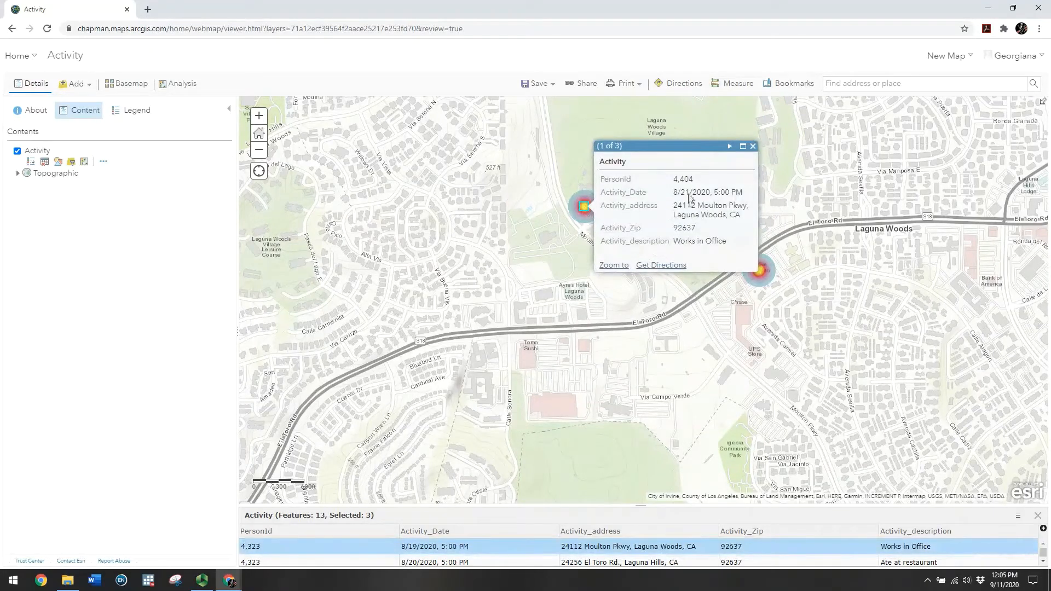
left_click_drag(675, 181, 693, 183)
left_click(675, 205)
left_click_drag(692, 206, 697, 206)
left_click(697, 206)
left_click(730, 147)
left_click(730, 147)
double_click(699, 179)
left_click(700, 207)
left_click_drag(679, 215, 730, 216)
left_click(691, 238)
left_click_drag(674, 242, 730, 249)
left_click(713, 239)
left_click(753, 146)
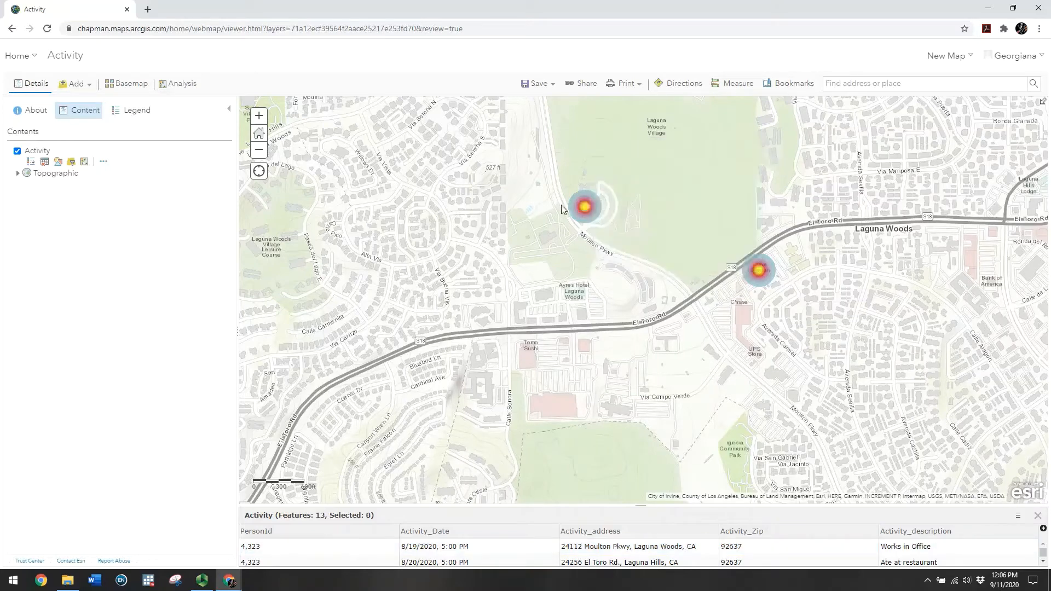
Zoom in further and recentre the map on the Laguna Woods Village hotspot
left_click_drag(610, 179, 584, 233)
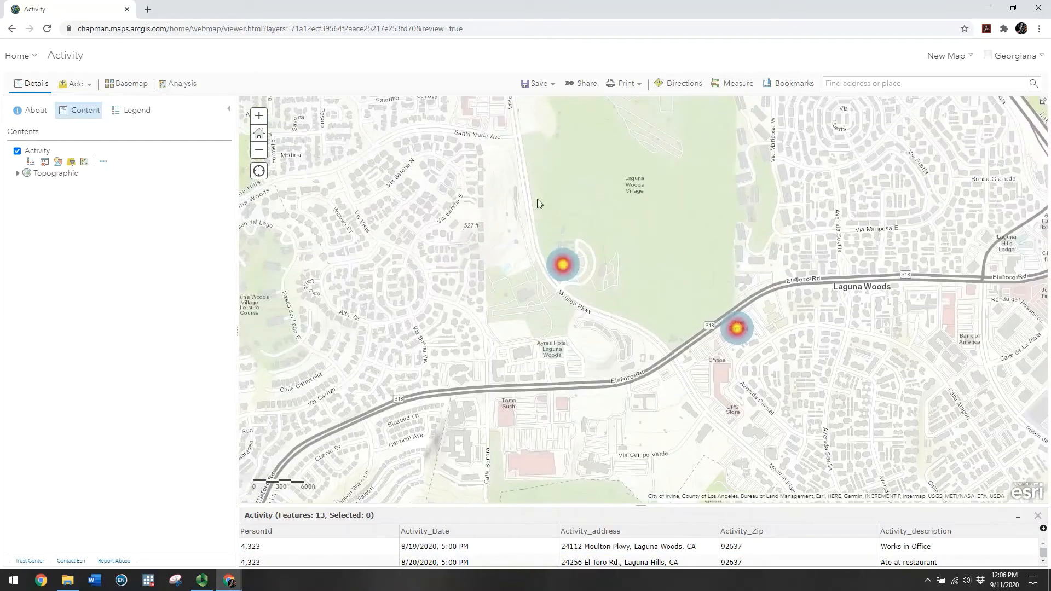
left_click_drag(537, 201, 511, 277)
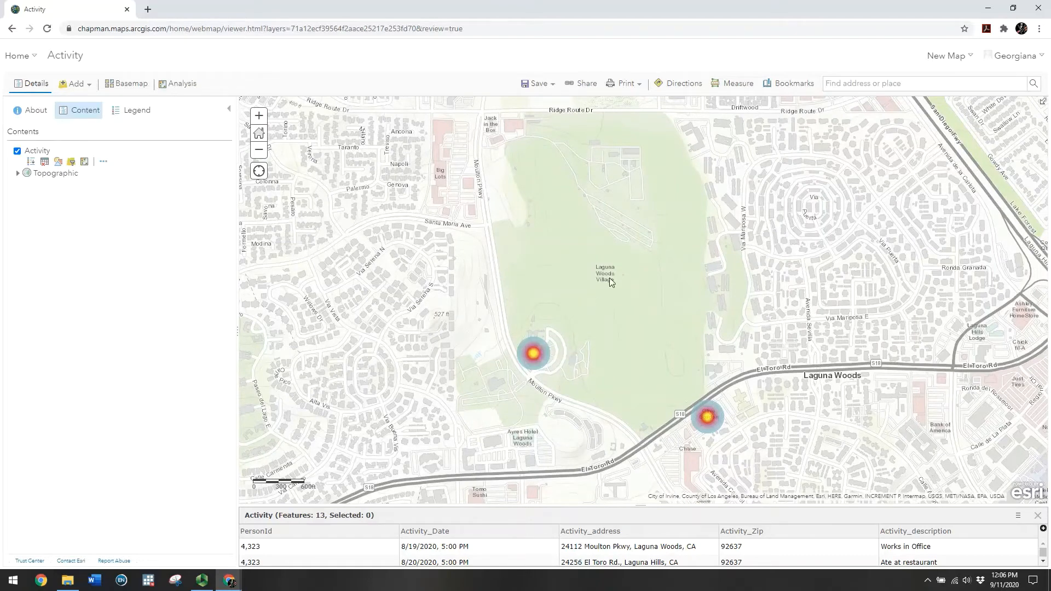
scroll(611, 282, "up", 1)
left_click_drag(651, 353, 680, 223)
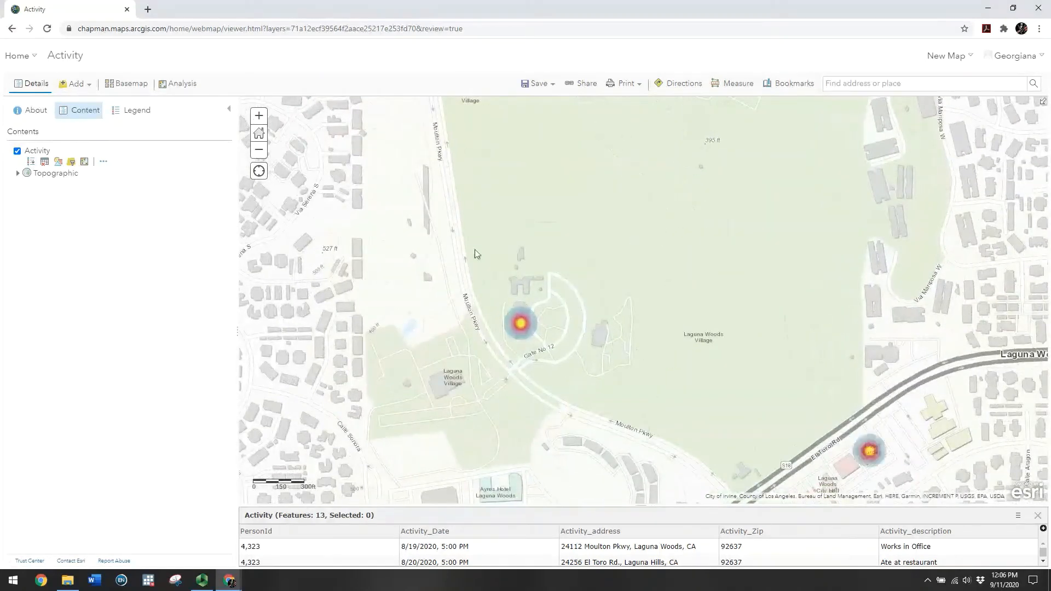
Open and close the Laguna Woods Village popup, then zoom out two levels
left_click(521, 327)
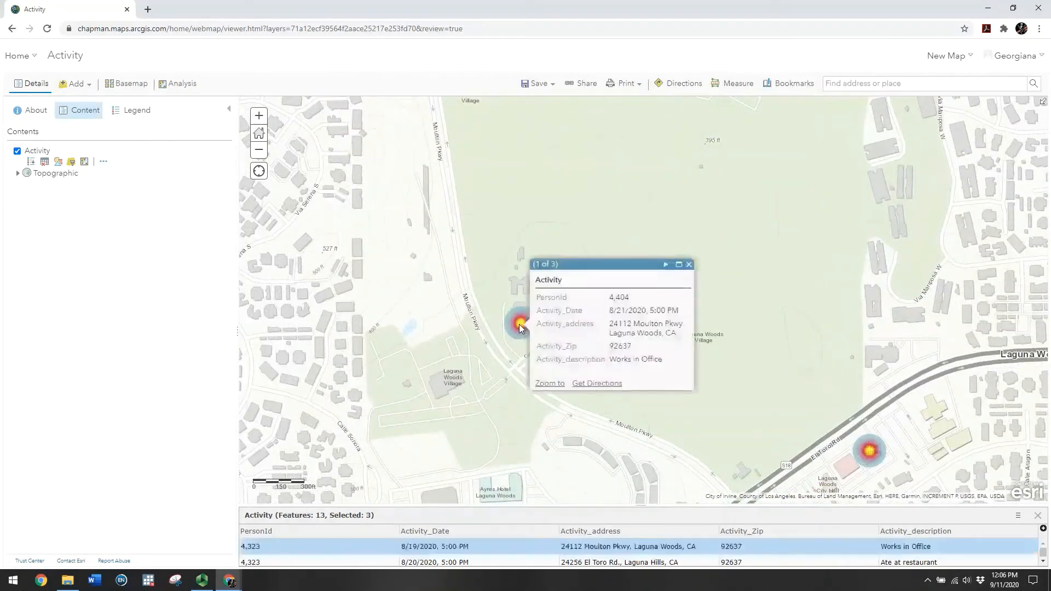
left_click(493, 329)
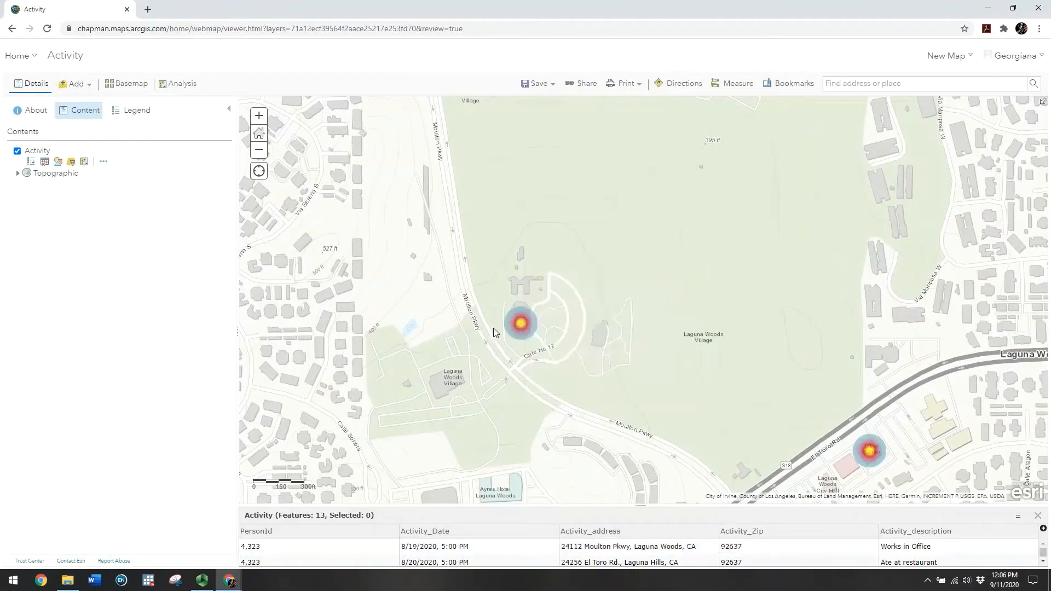
left_click(260, 151)
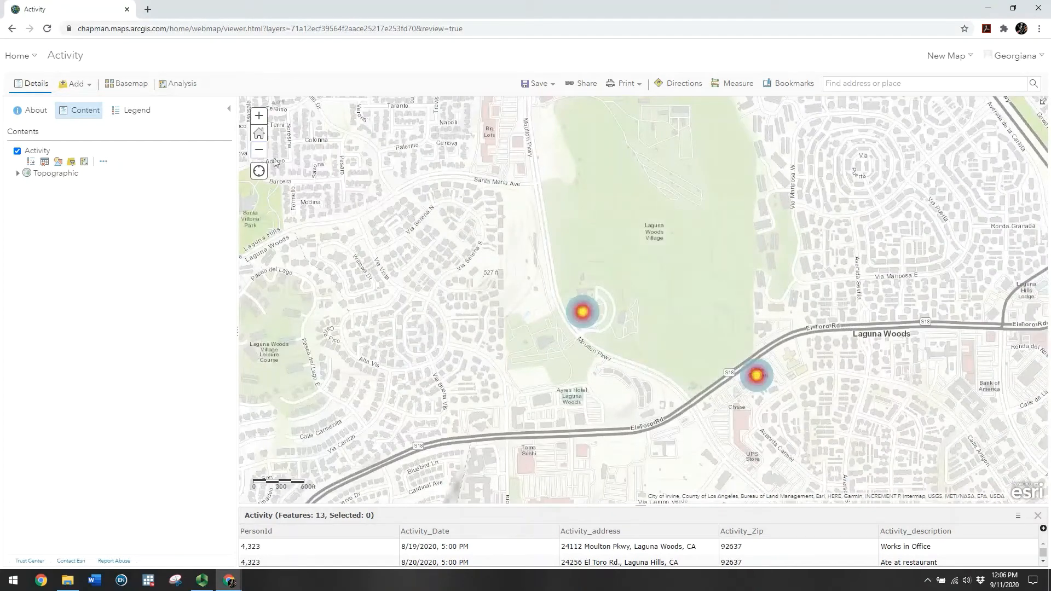
left_click(261, 153)
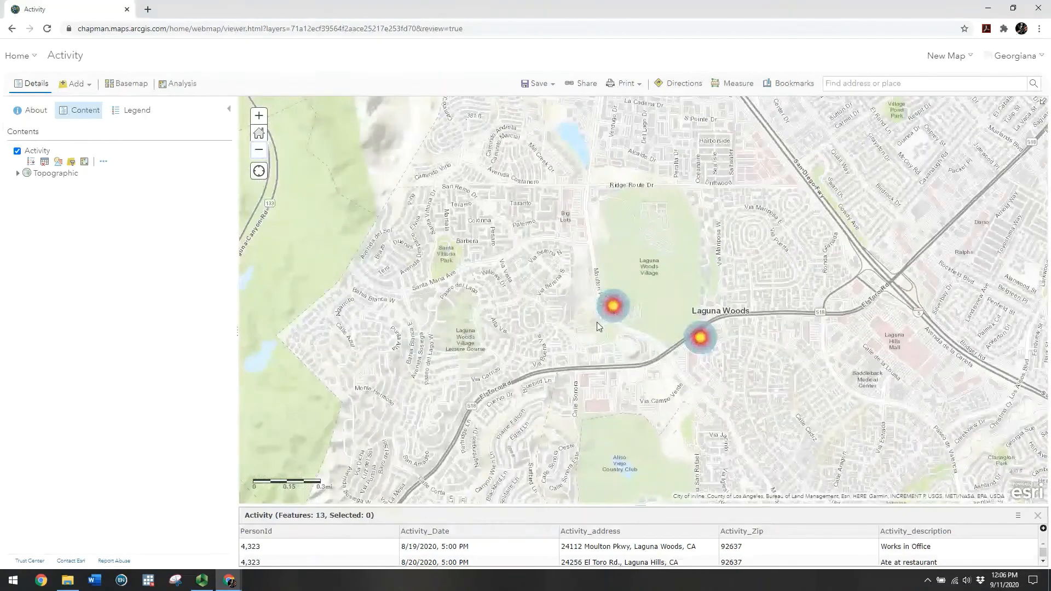
Page through all three El Toro Rd hotspot records, close the popup, and zoom out
left_click(700, 337)
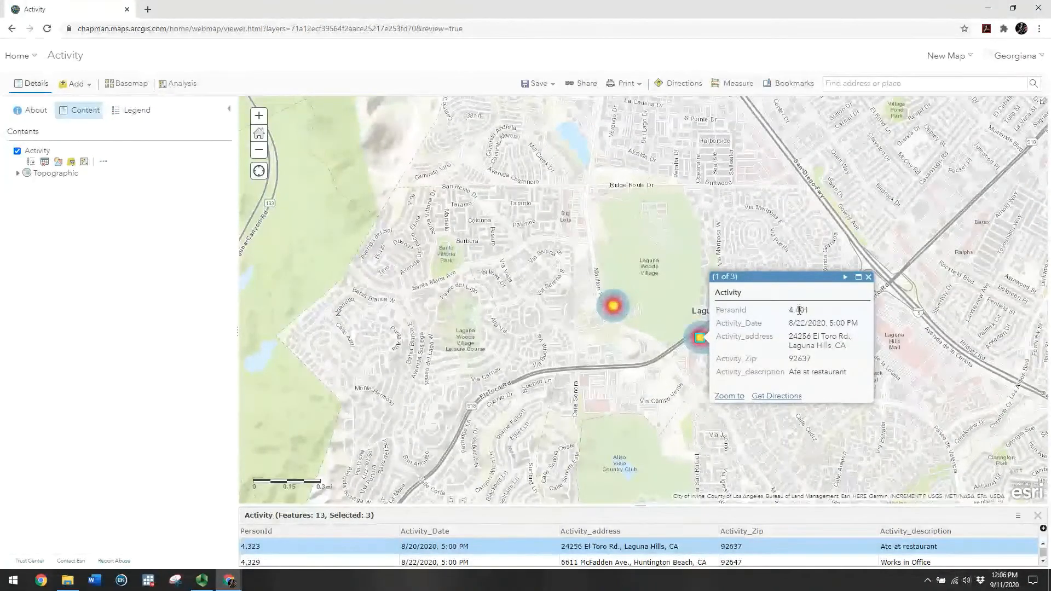
left_click(845, 277)
left_click(845, 277)
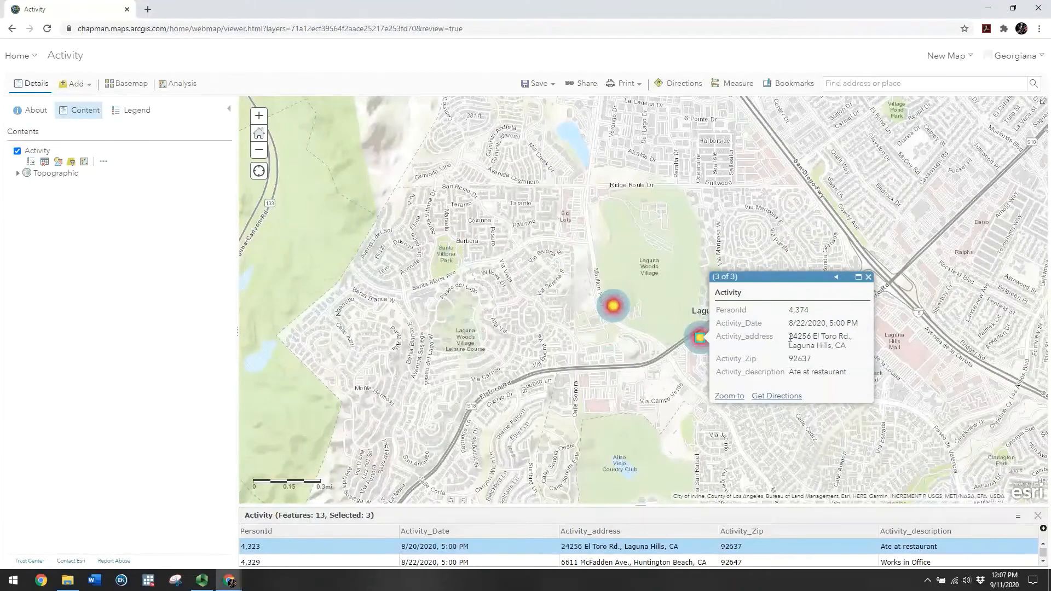
left_click(869, 277)
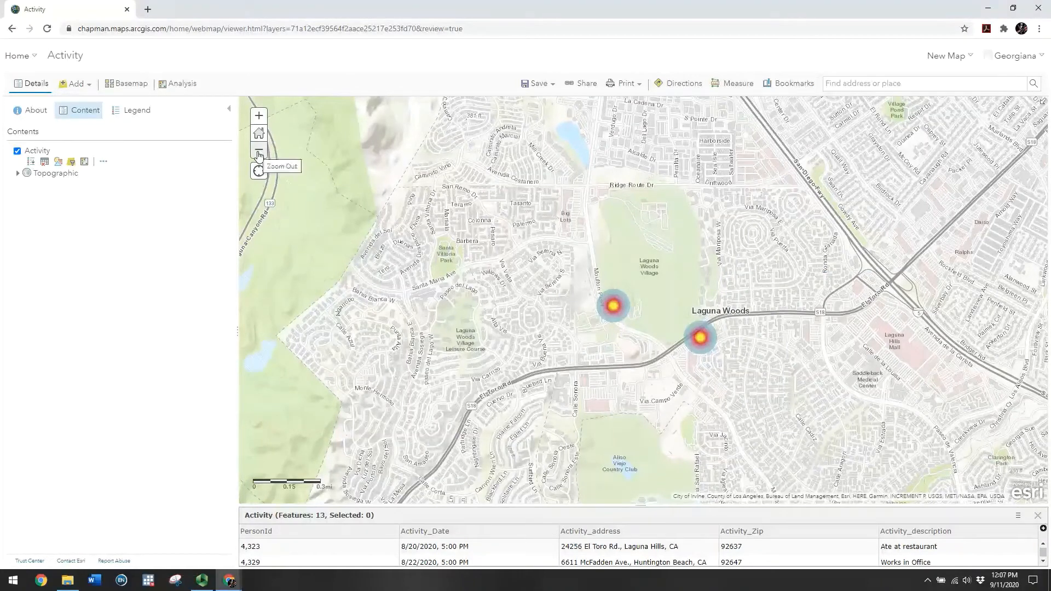
left_click(260, 156)
Frame all hotspots from Huntington Beach to Laguna Woods, then check the Add menu and layer Filter
left_click(260, 156)
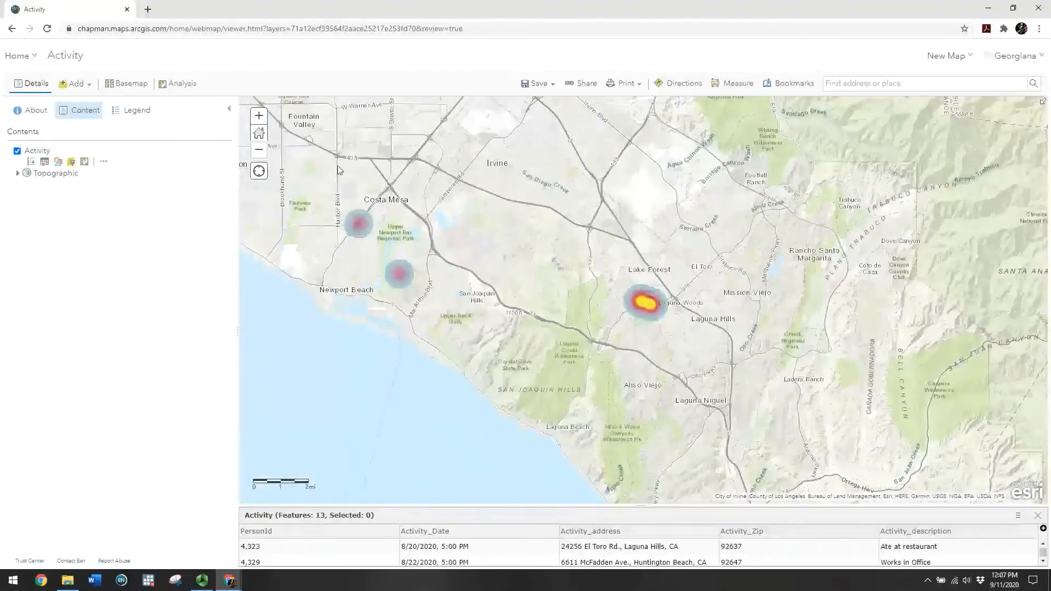
left_click_drag(350, 175, 507, 271)
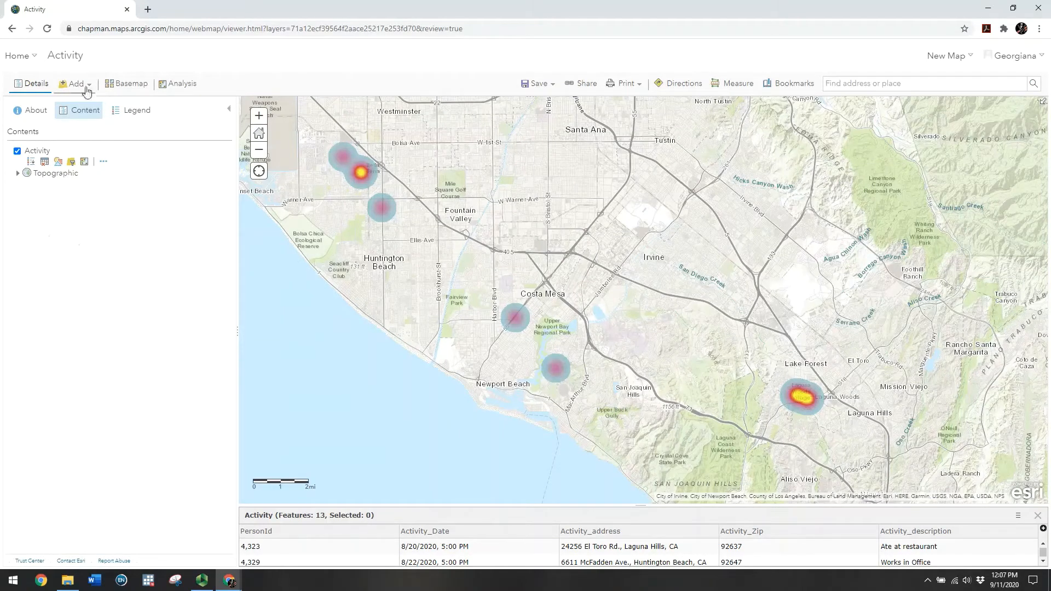
left_click(74, 84)
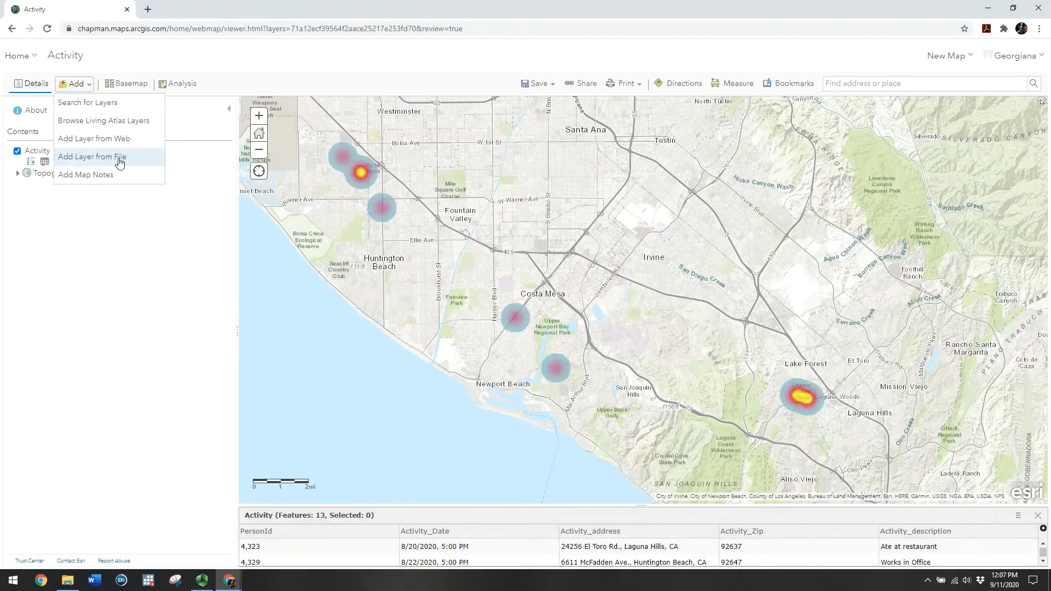
left_click(110, 281)
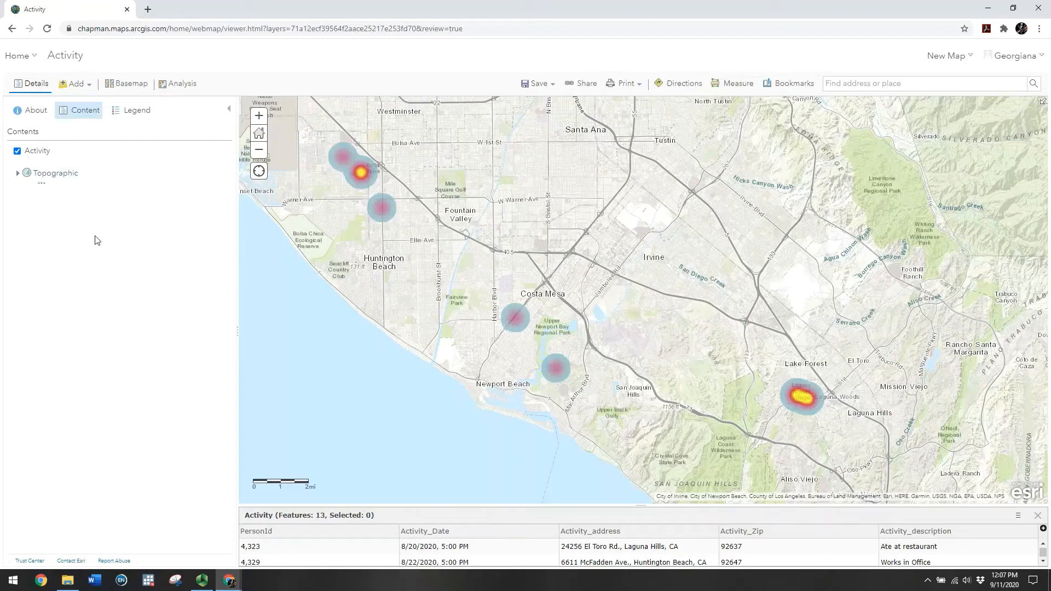
mouse_move(51, 149)
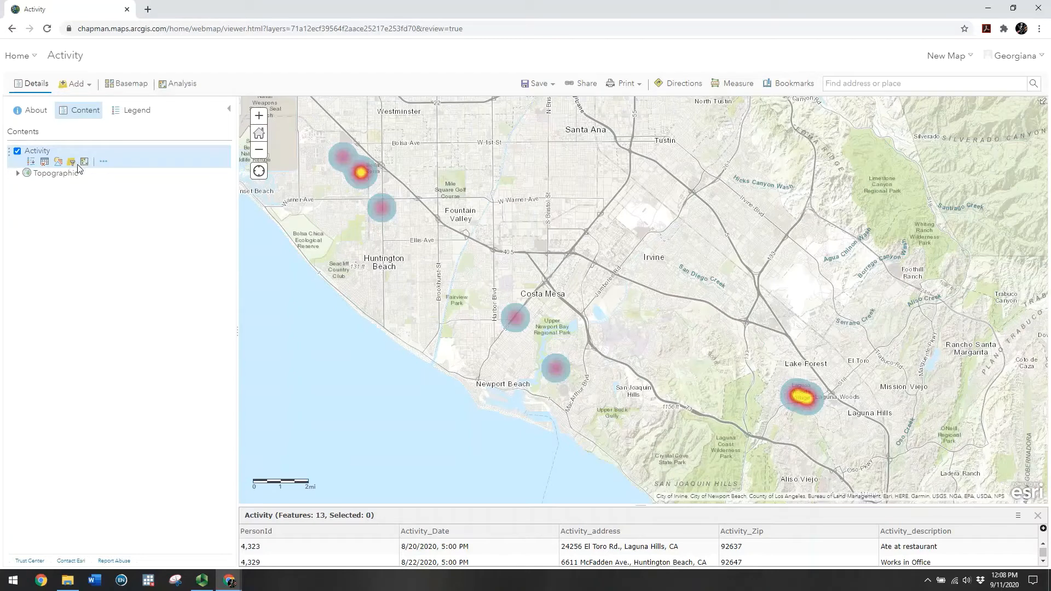
left_click(72, 163)
Save the map as a new copy titled ContactTracing_FakeCases with the COVID-19 tag
left_click(537, 83)
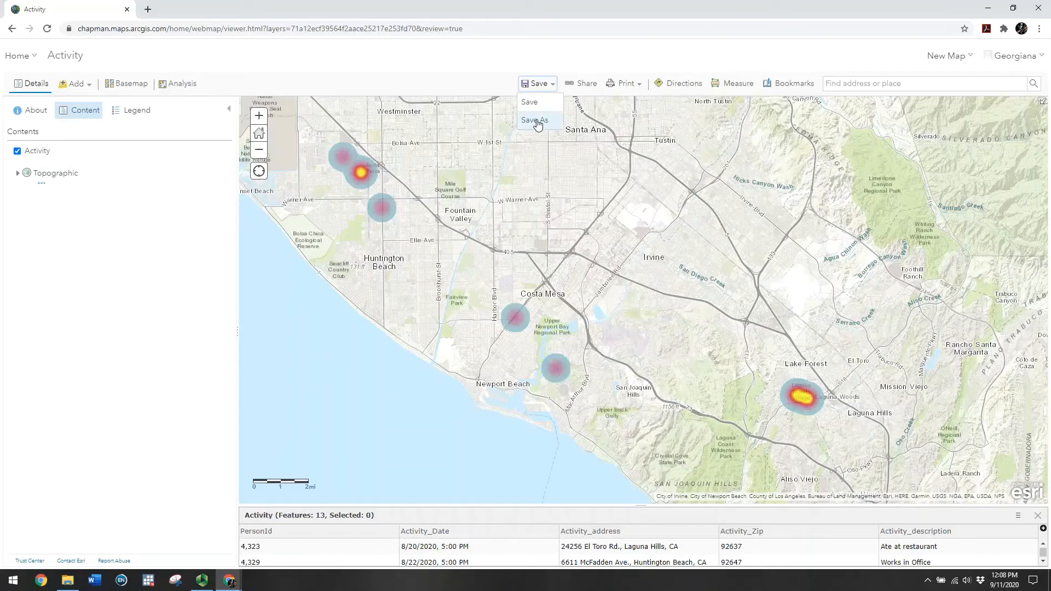
left_click(535, 120)
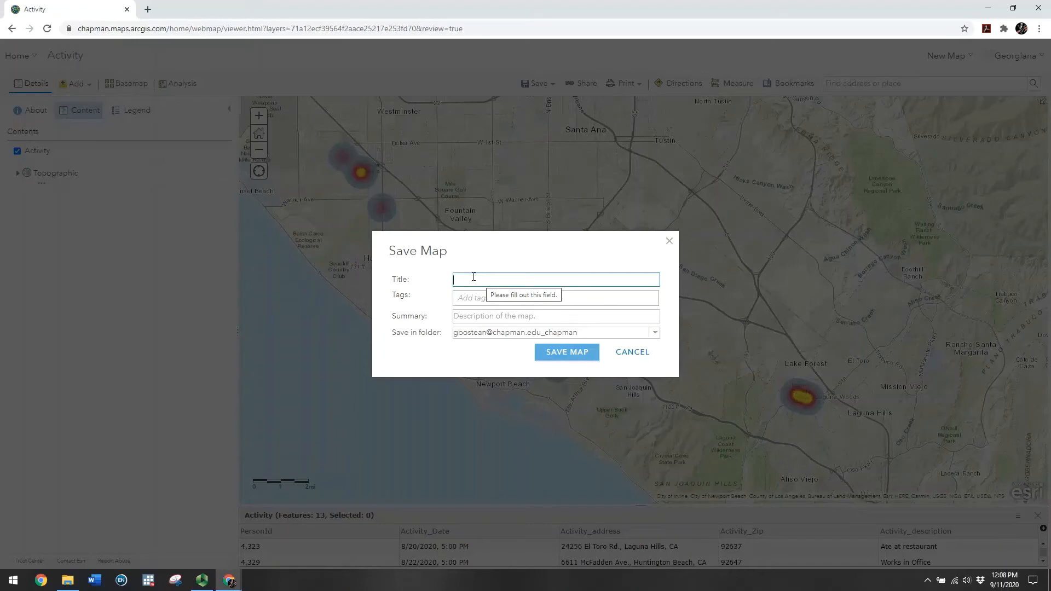
type("Cont")
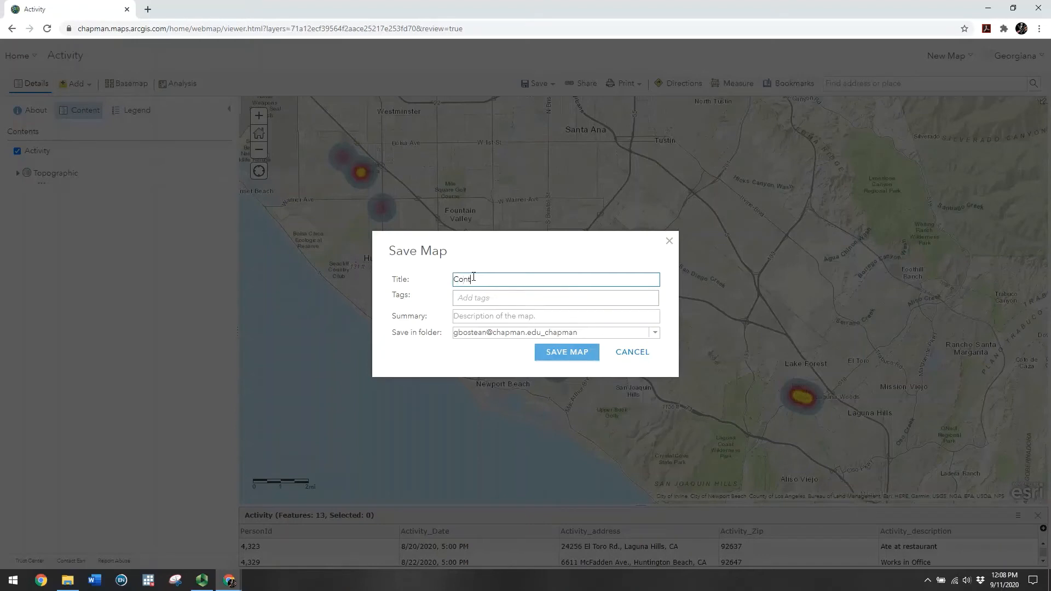
type("actTrac")
type("cing")
type("_FakeCases")
left_click(466, 301)
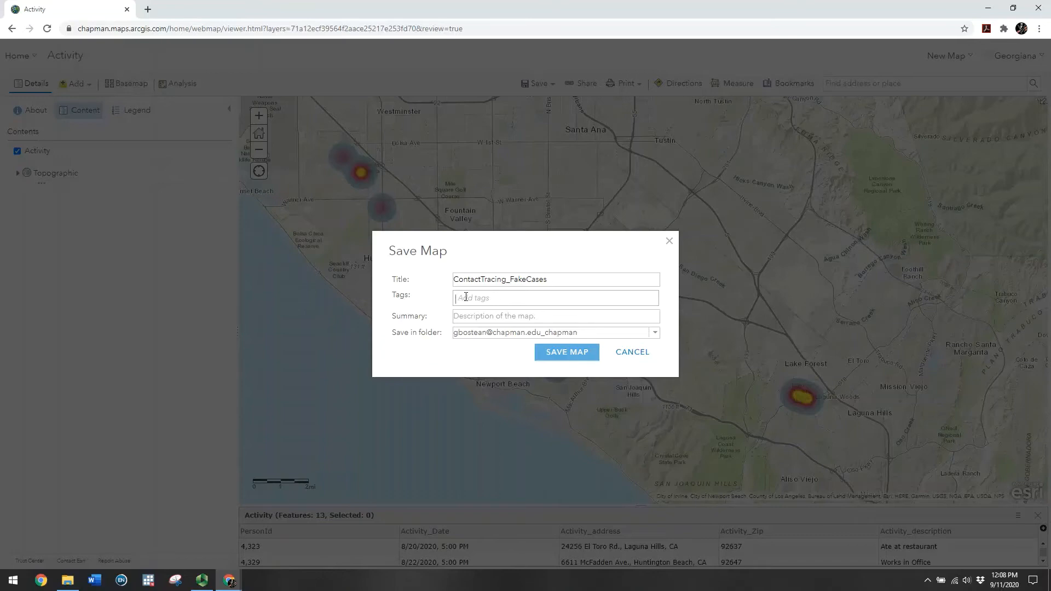
type("Co")
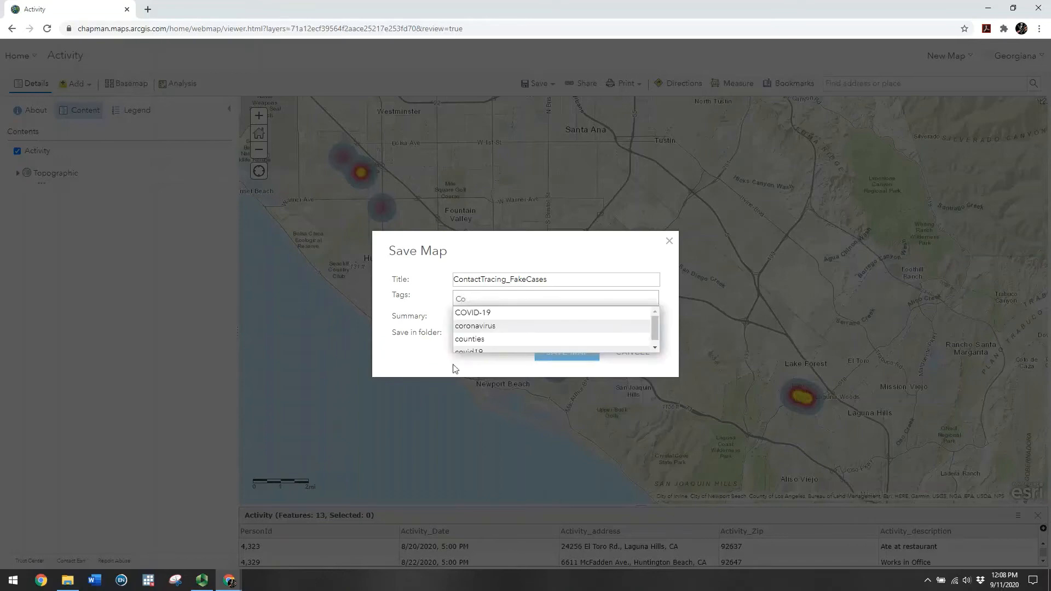
left_click(470, 320)
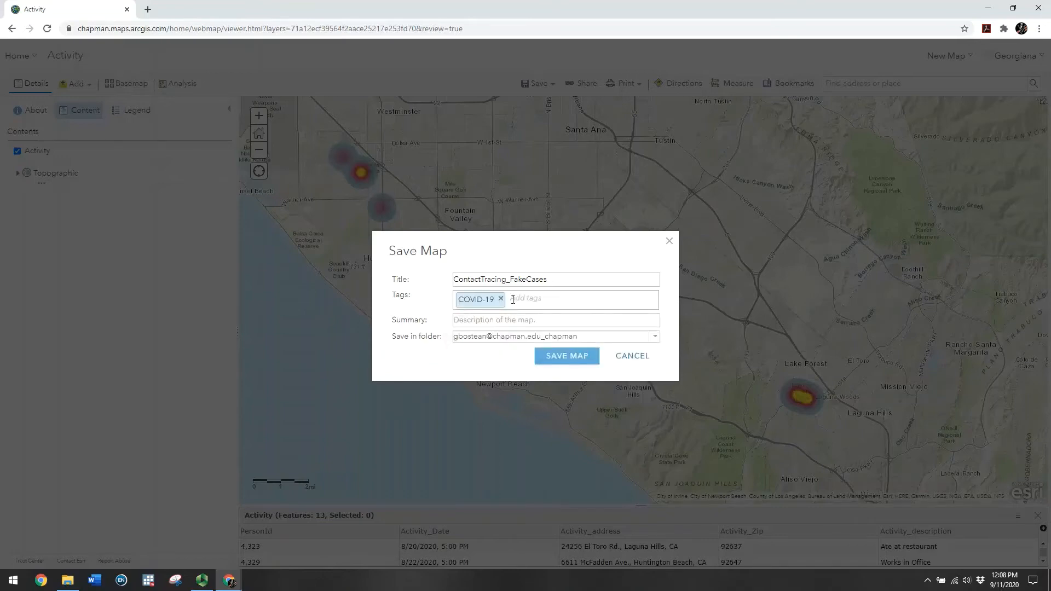
left_click(477, 318)
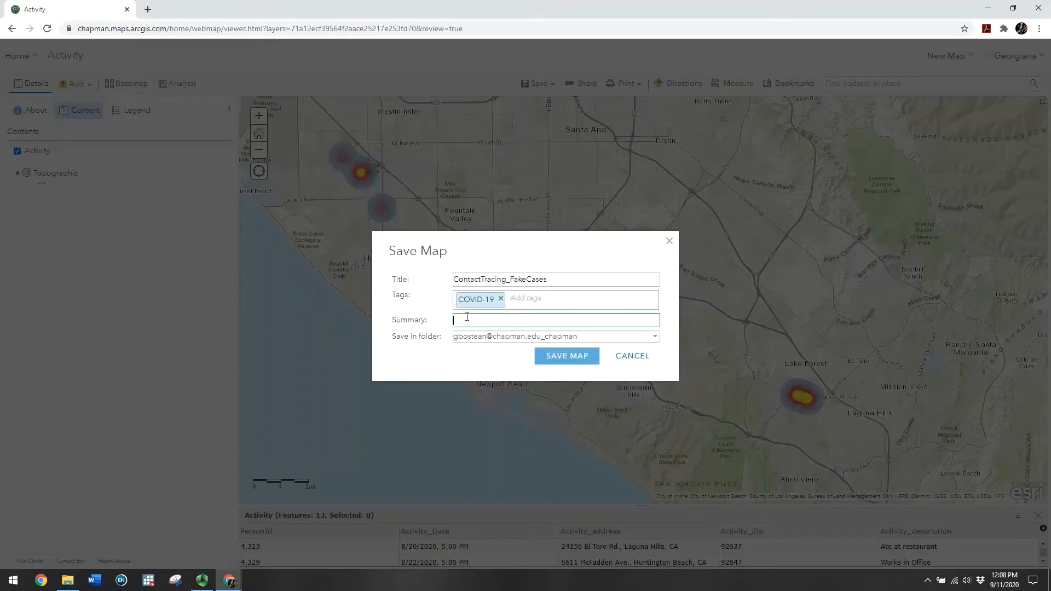
left_click(587, 360)
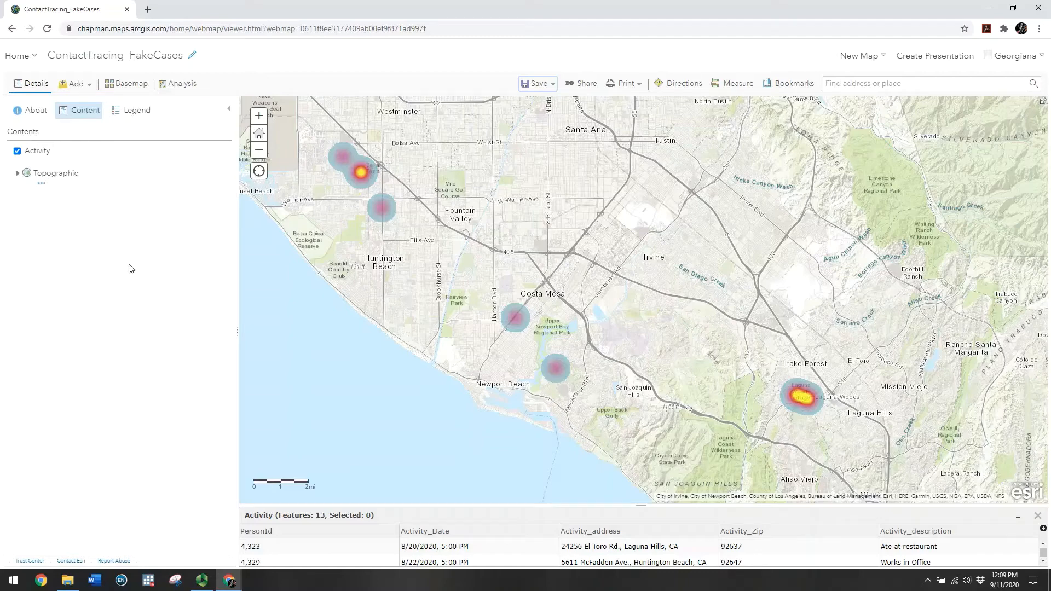
From My Content, add a new item from the computer by choosing the Cases file
left_click(34, 60)
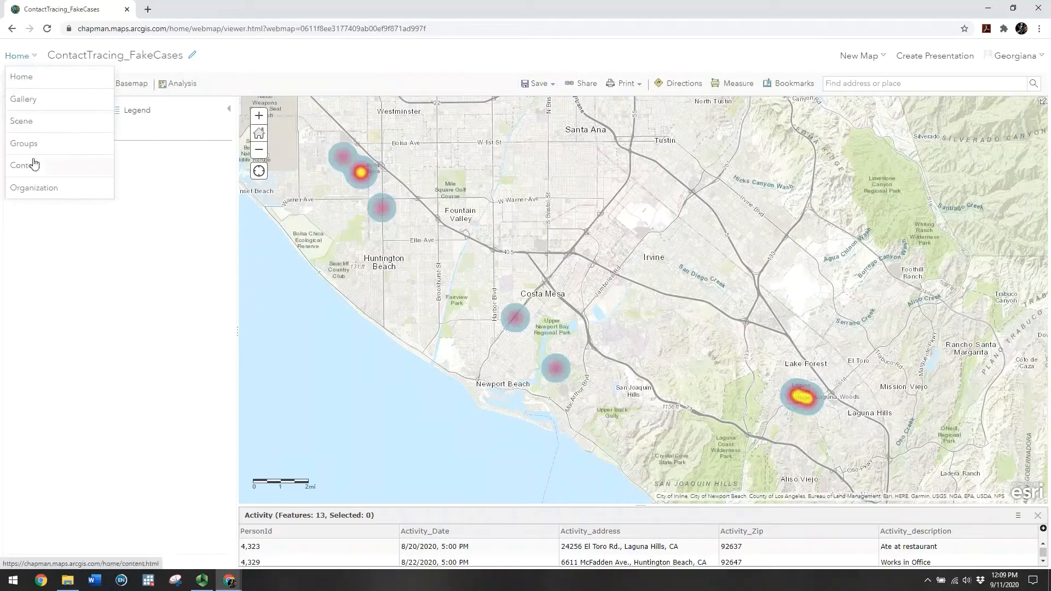
left_click(63, 172)
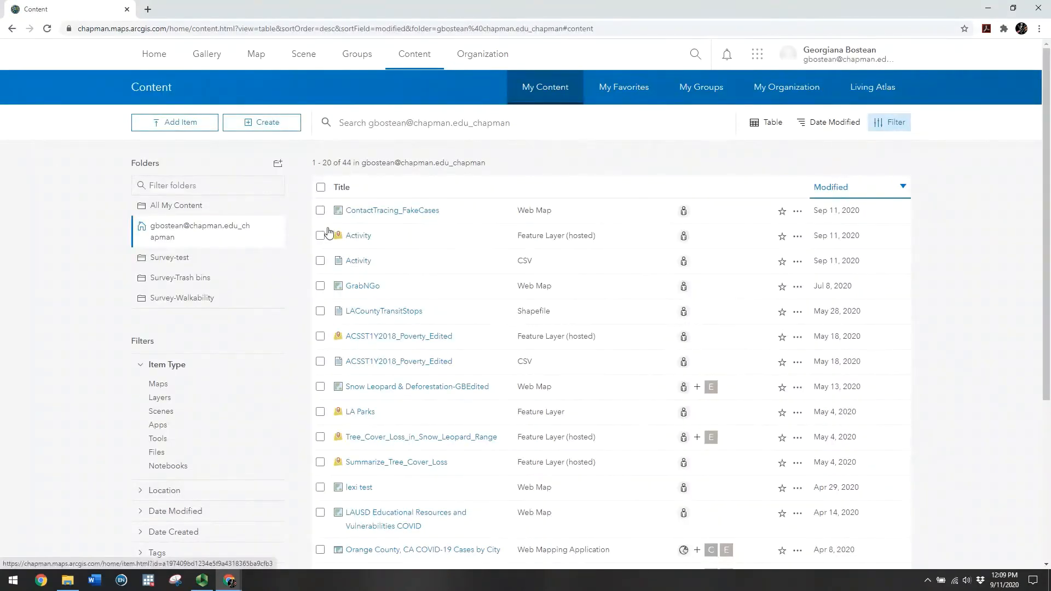
left_click(172, 126)
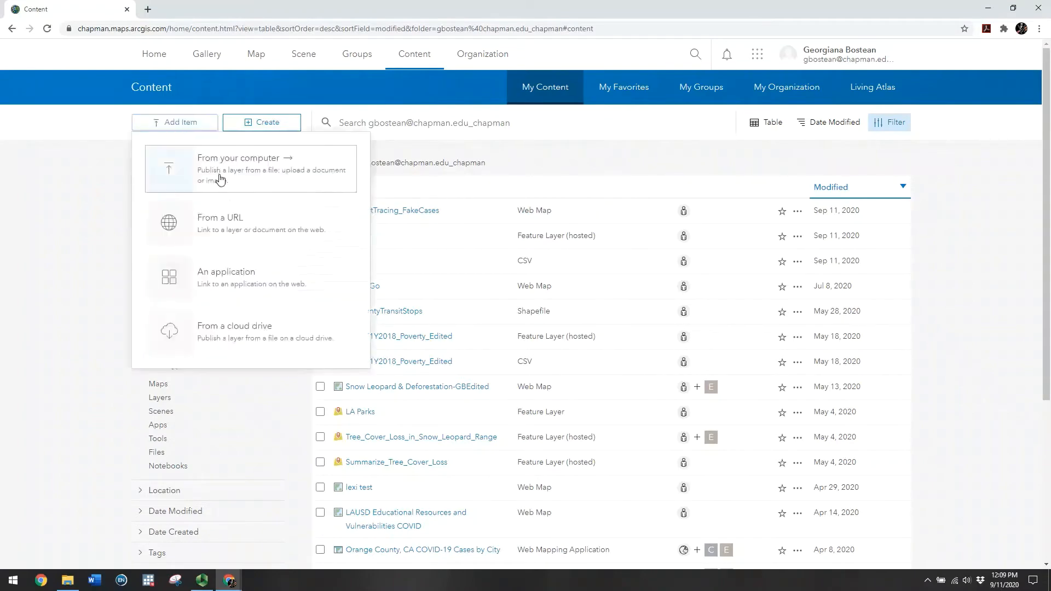
left_click(219, 179)
left_click(368, 253)
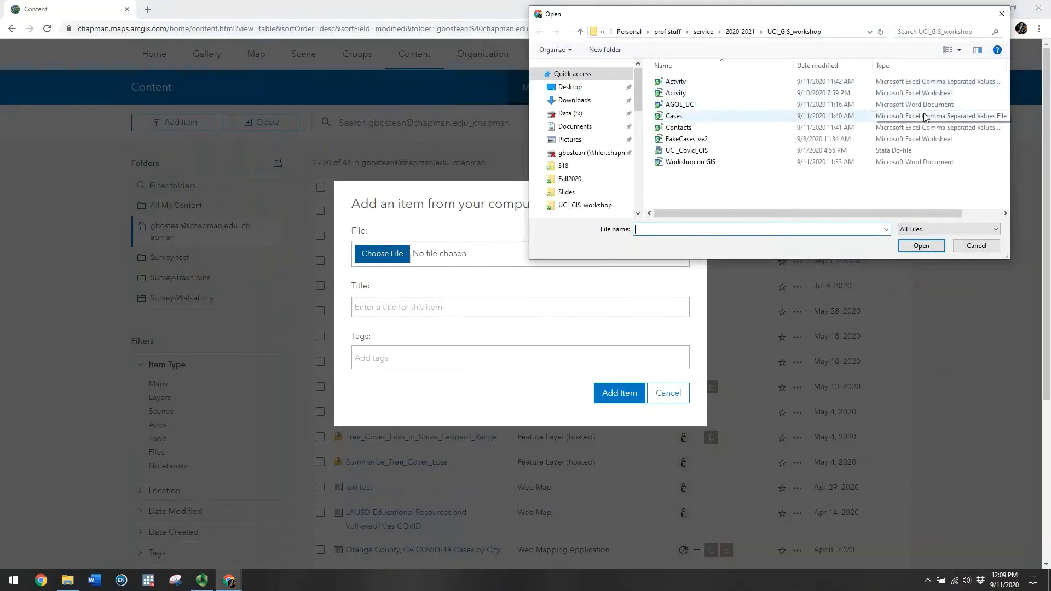
double_click(677, 114)
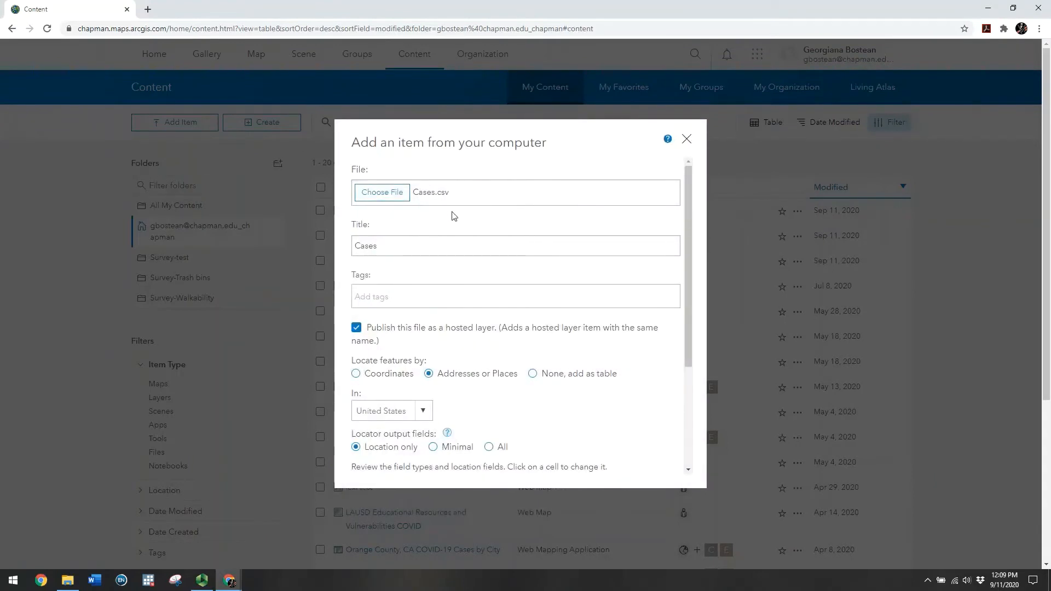
Keep the item title Cases and tag it COVID-19
left_click(388, 251)
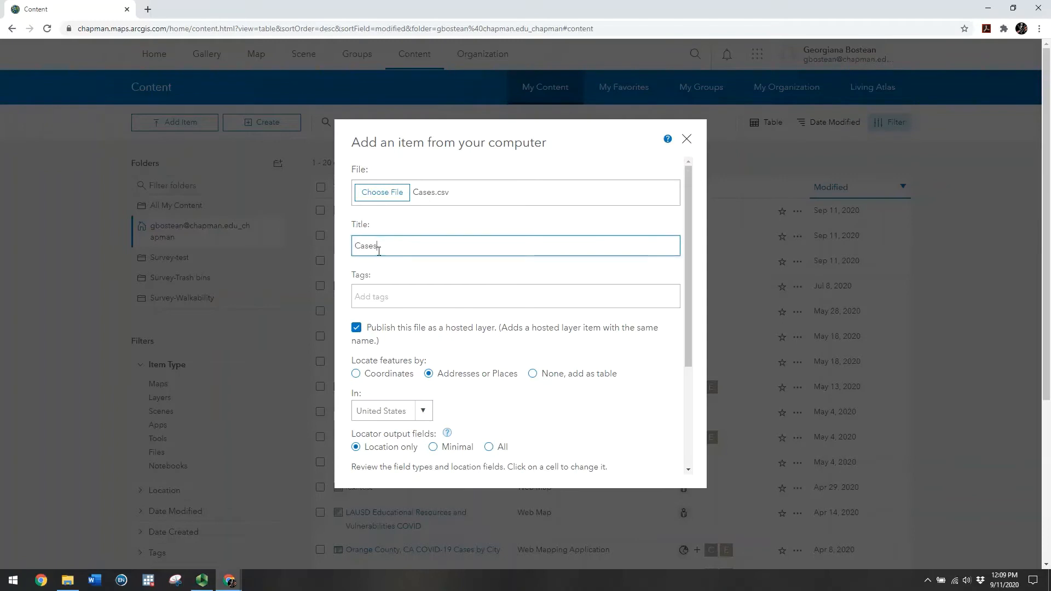
left_click(383, 296)
type("c")
left_click(386, 334)
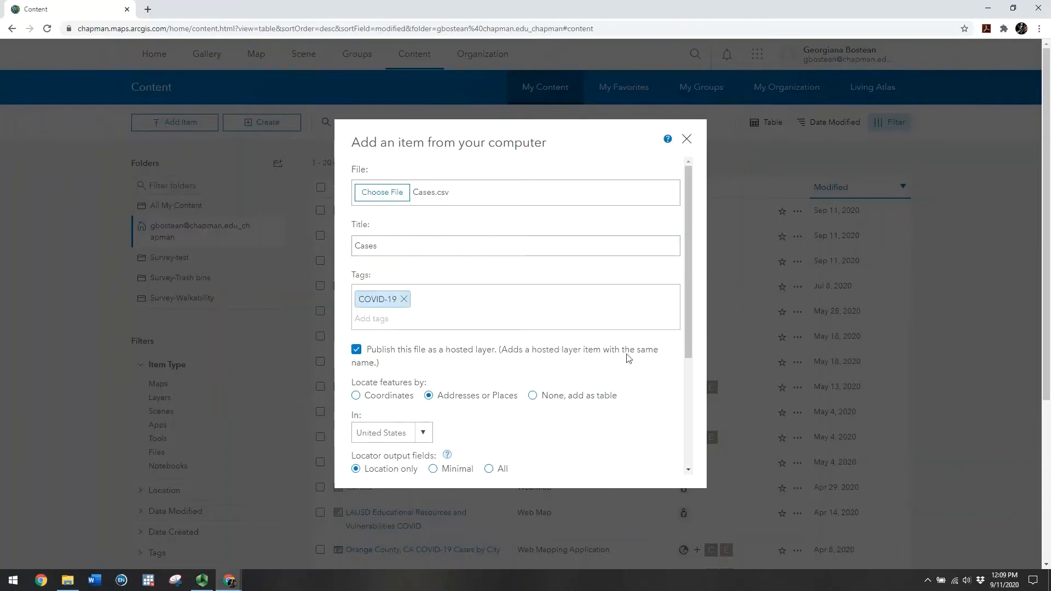
Geocode with Case_Address as Address or Place and Case_Zip as ZIP, then add the item
scroll(695, 274, "down", 3)
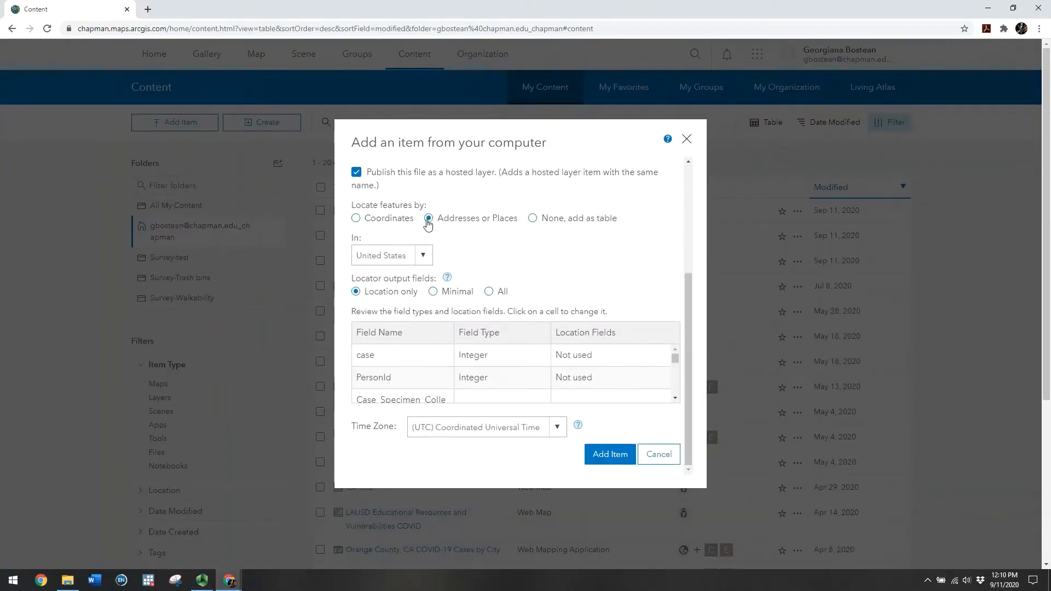
left_click(675, 398)
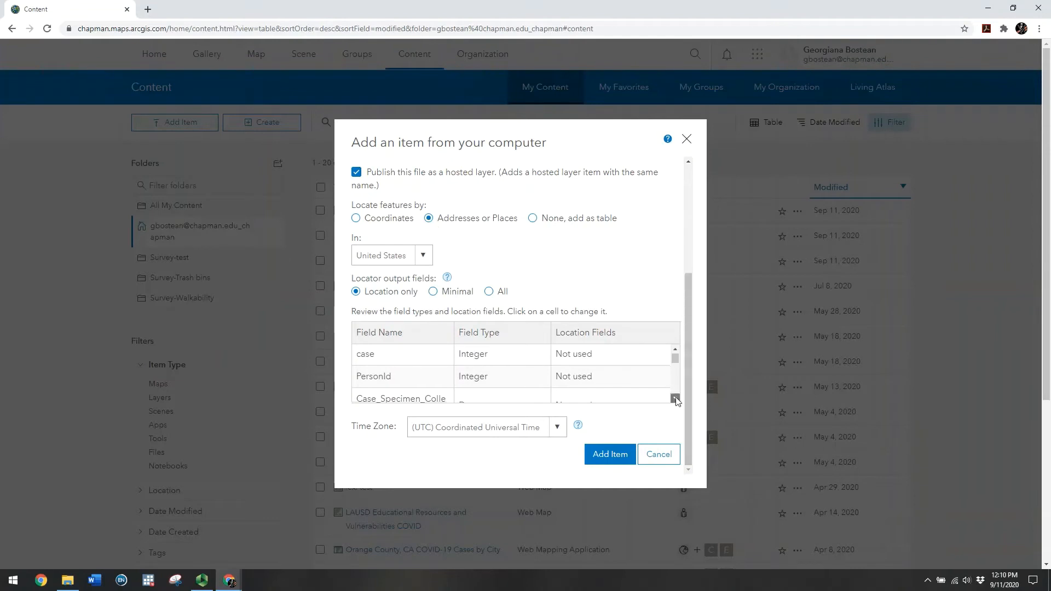
left_click(675, 399)
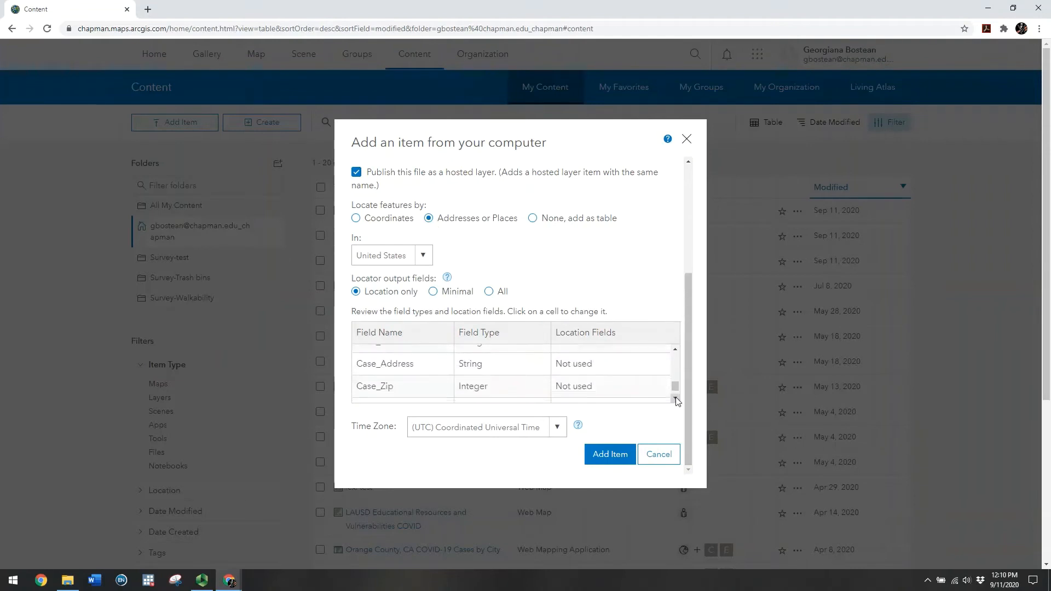
left_click(616, 371)
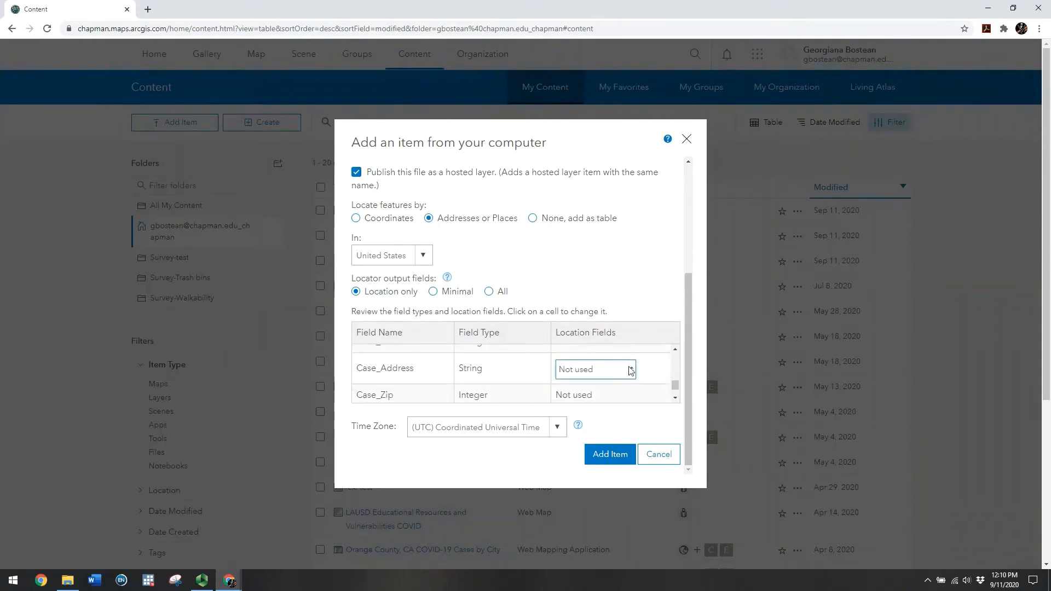
left_click(616, 371)
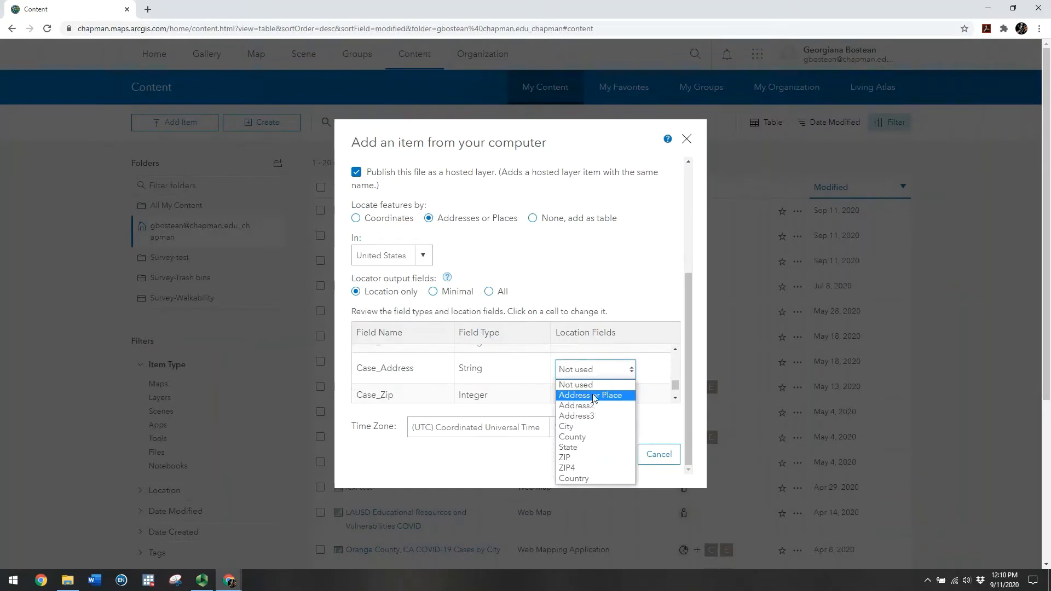
left_click(573, 395)
left_click(675, 399)
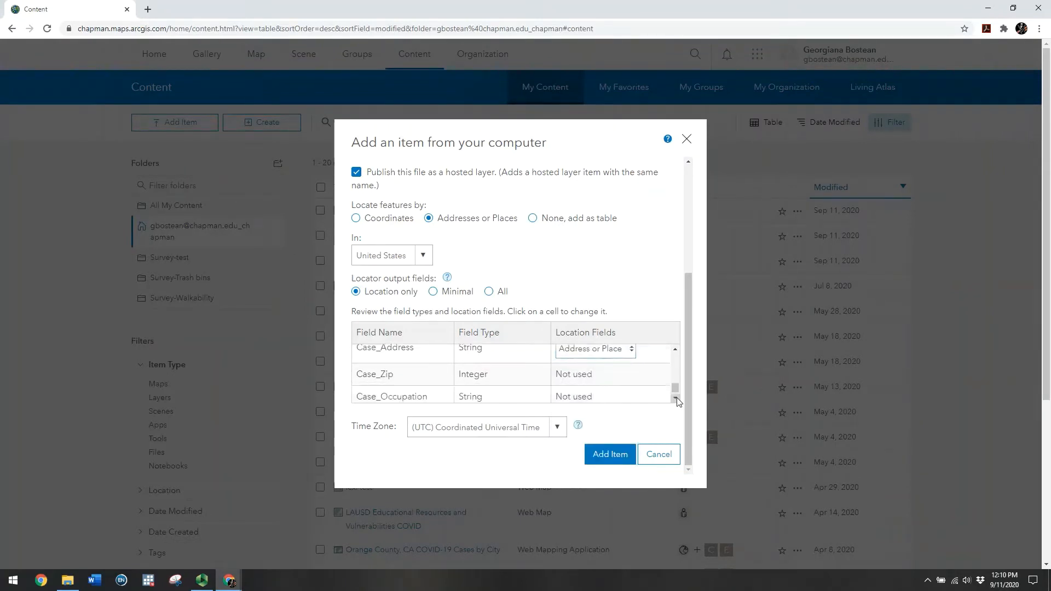
left_click(633, 375)
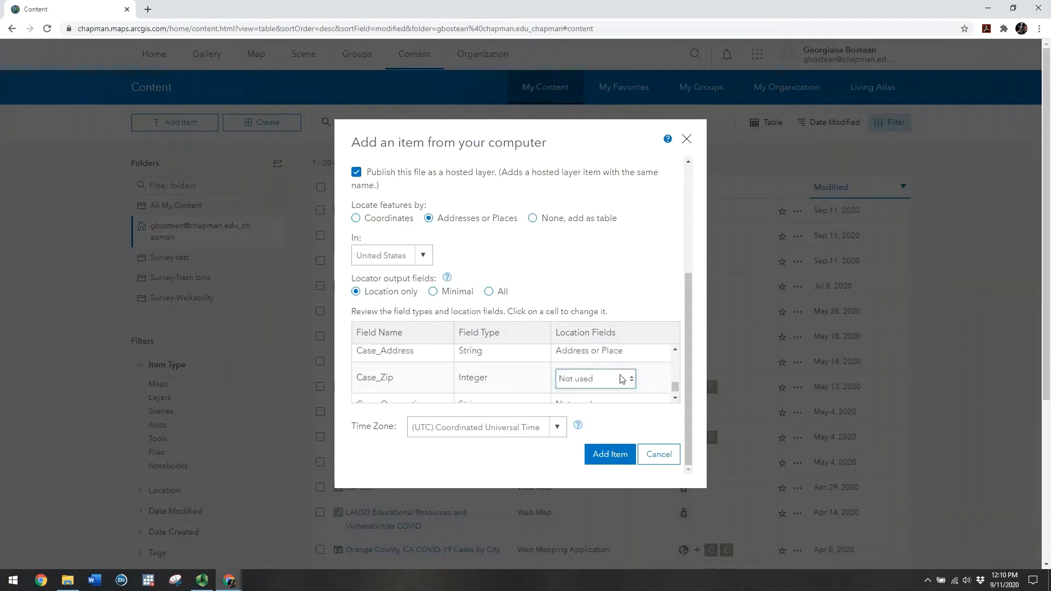
left_click(632, 379)
left_click(569, 466)
left_click(610, 459)
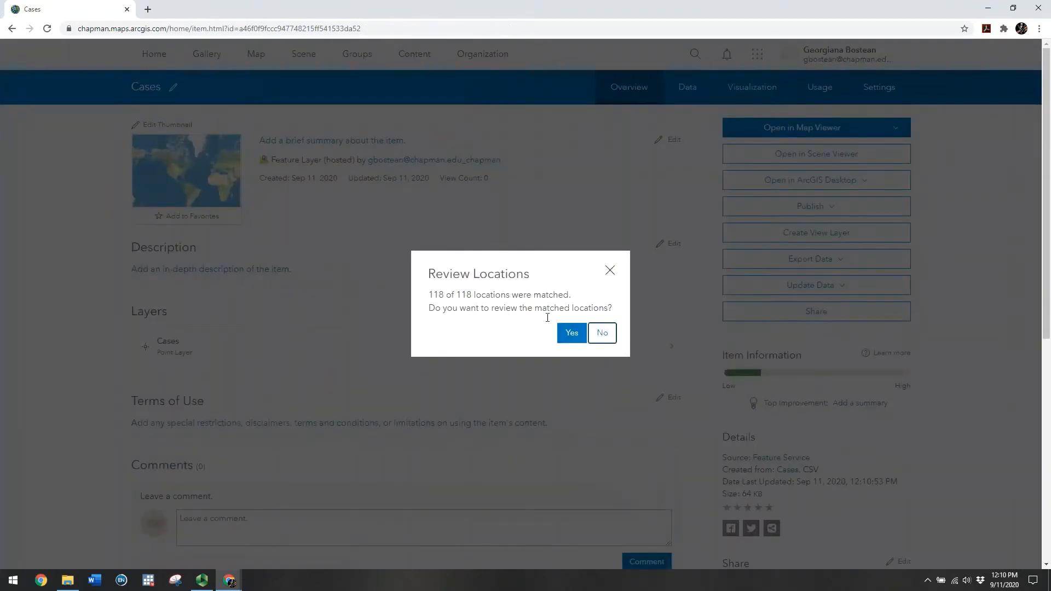
Review the 118 matched case points on the map, then return to My Content
left_click(572, 335)
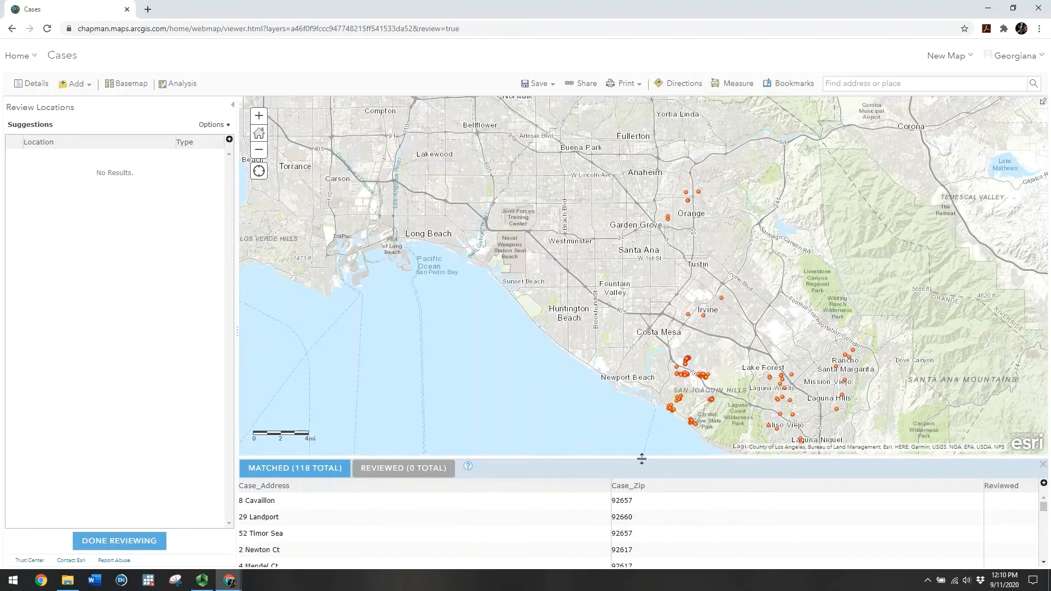
left_click_drag(641, 456, 636, 506)
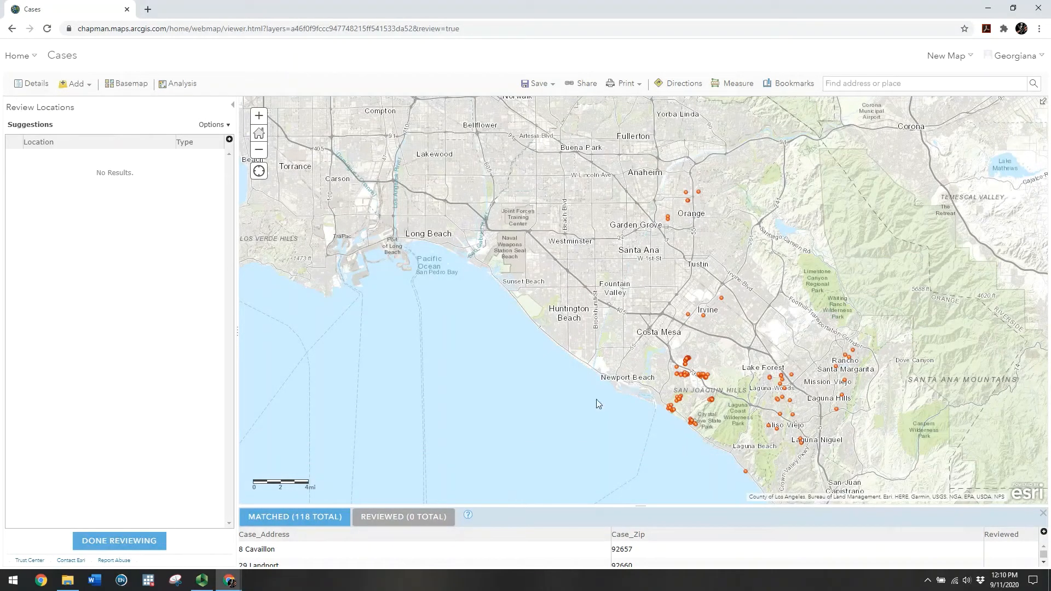
left_click_drag(640, 507, 641, 488)
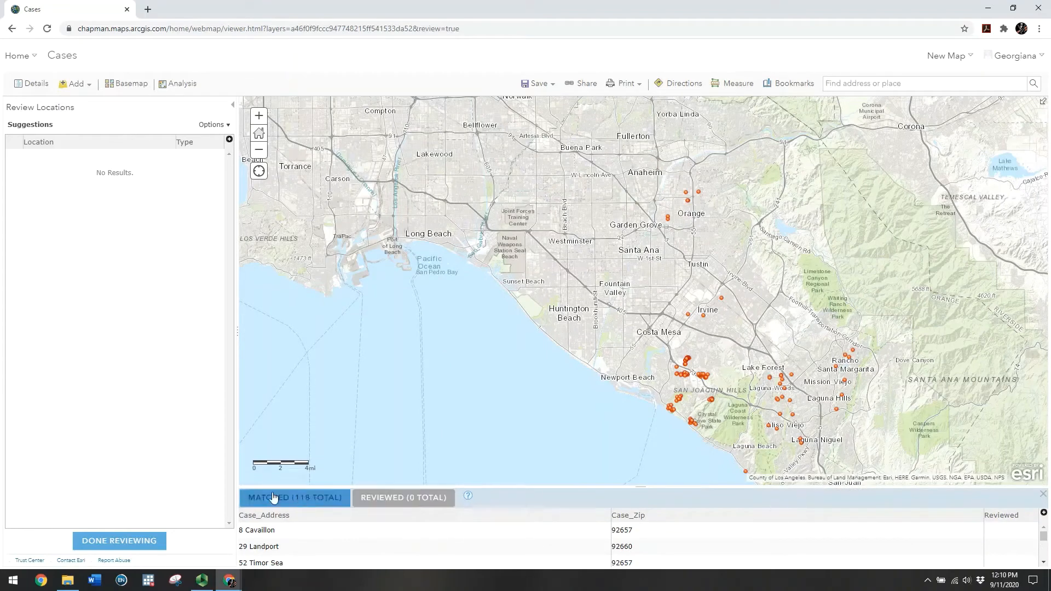
left_click(146, 544)
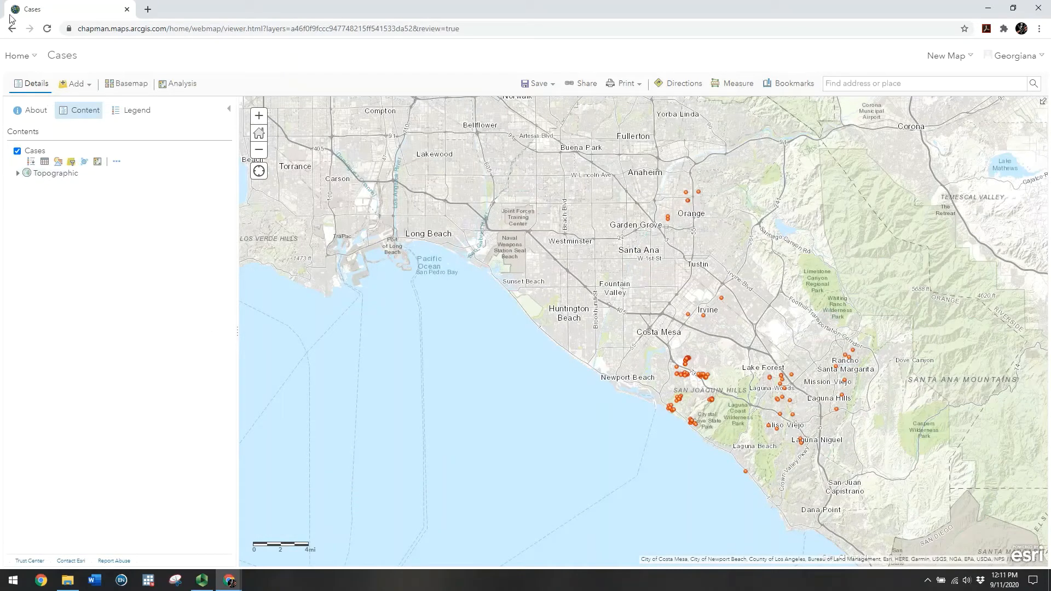
left_click(33, 59)
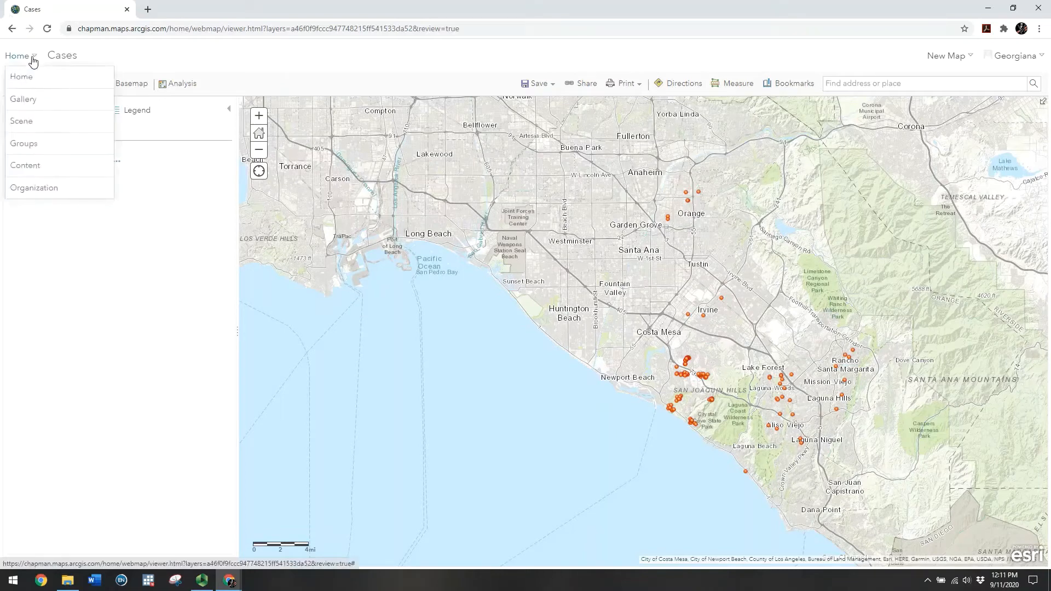
left_click(35, 171)
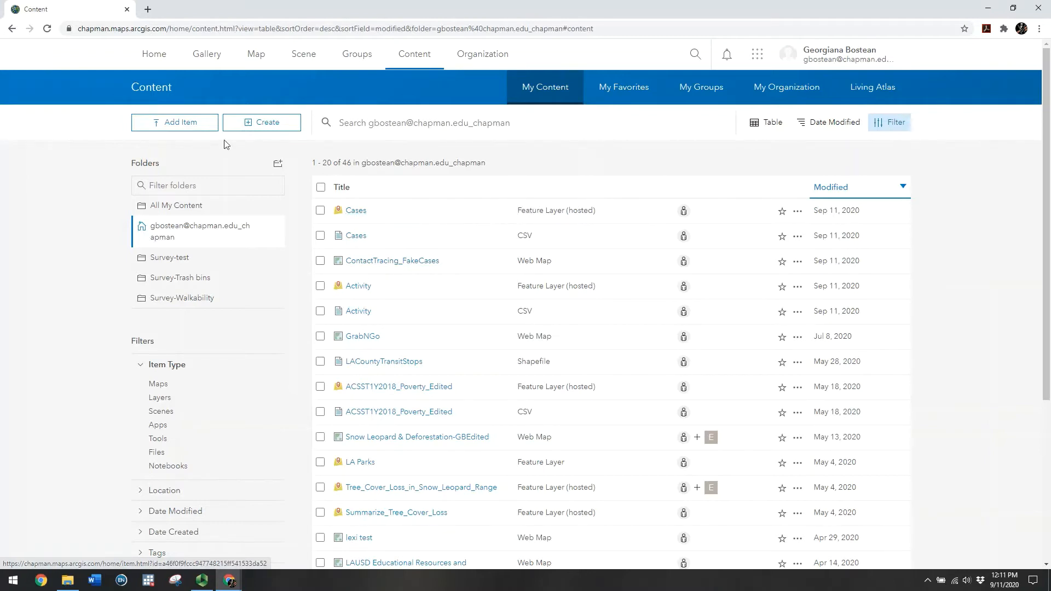
Start a new item from a local file and choose Contacts.csv
left_click(187, 127)
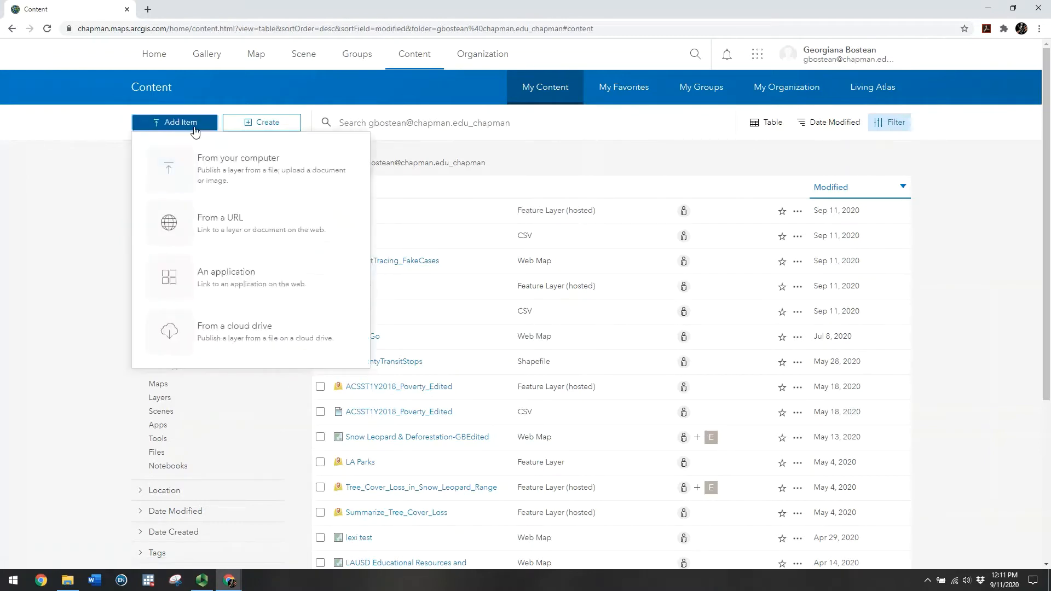
left_click(225, 171)
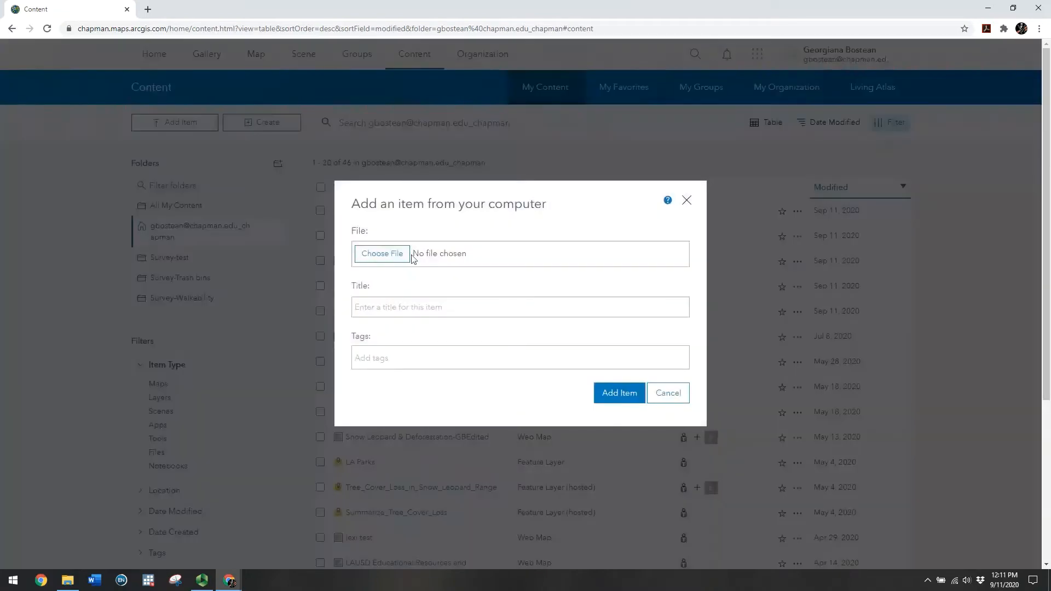
left_click(397, 255)
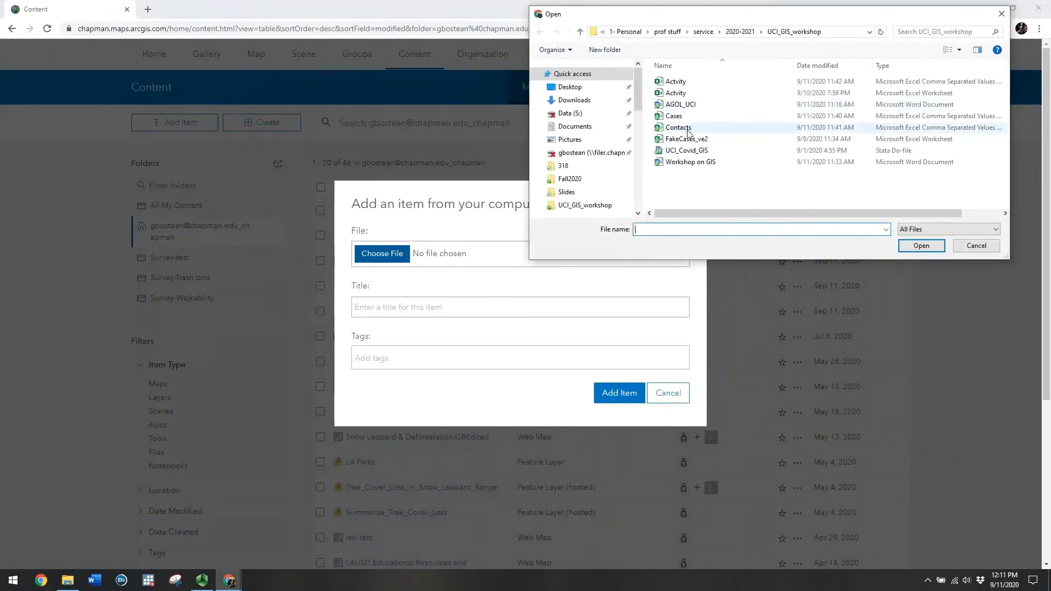
left_click(688, 131)
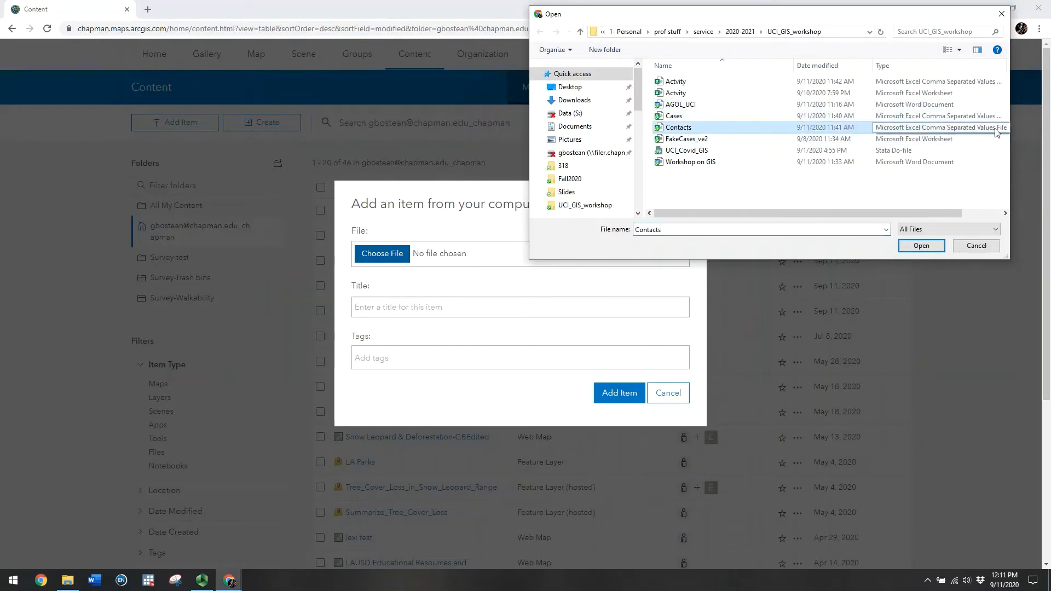
double_click(703, 129)
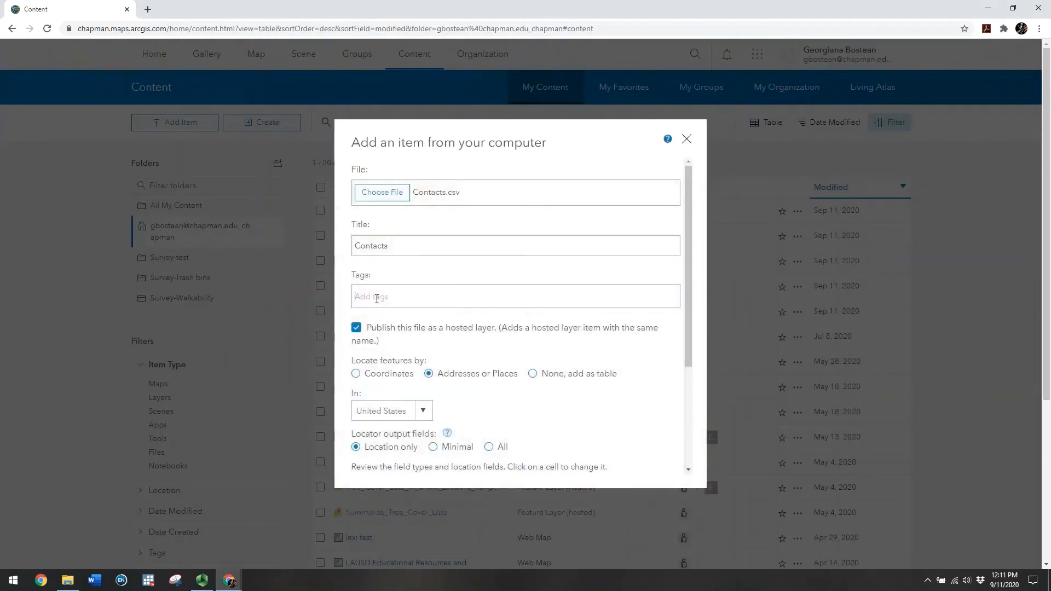
Tag the Contacts item COVID-19
left_click(377, 299)
type("C")
left_click(380, 333)
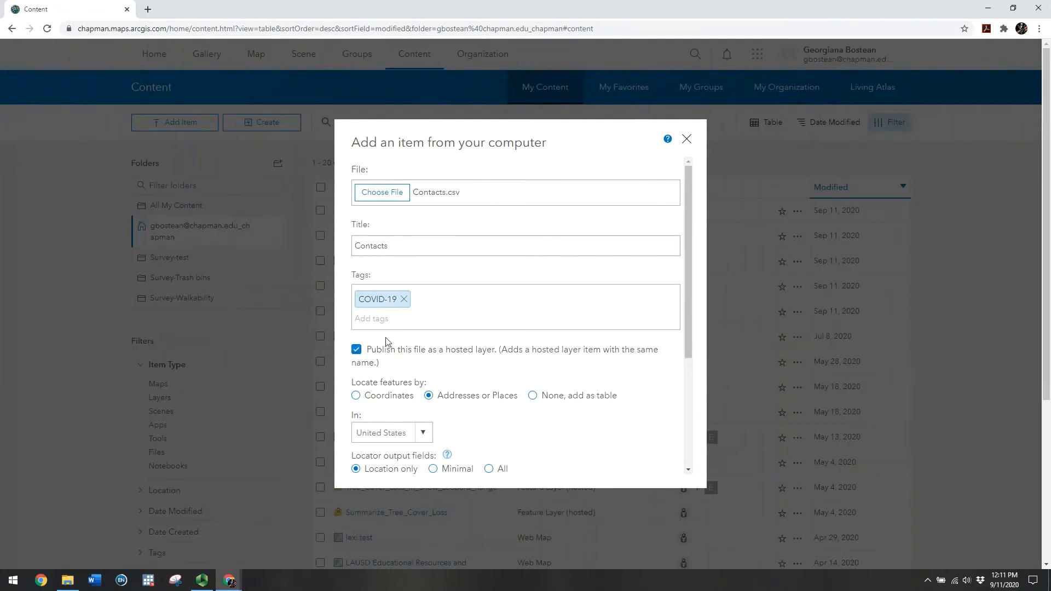
Set Contact_Address to Address or Place and Contact_Zip to ZIP, then add the item
left_click_drag(688, 280, 688, 393)
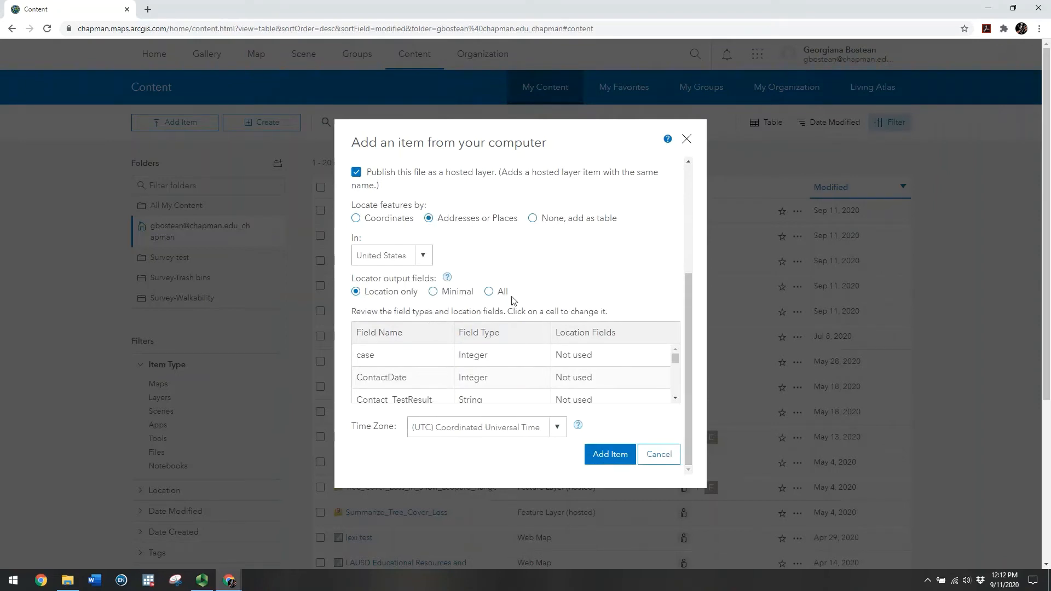
left_click_drag(676, 358, 679, 385)
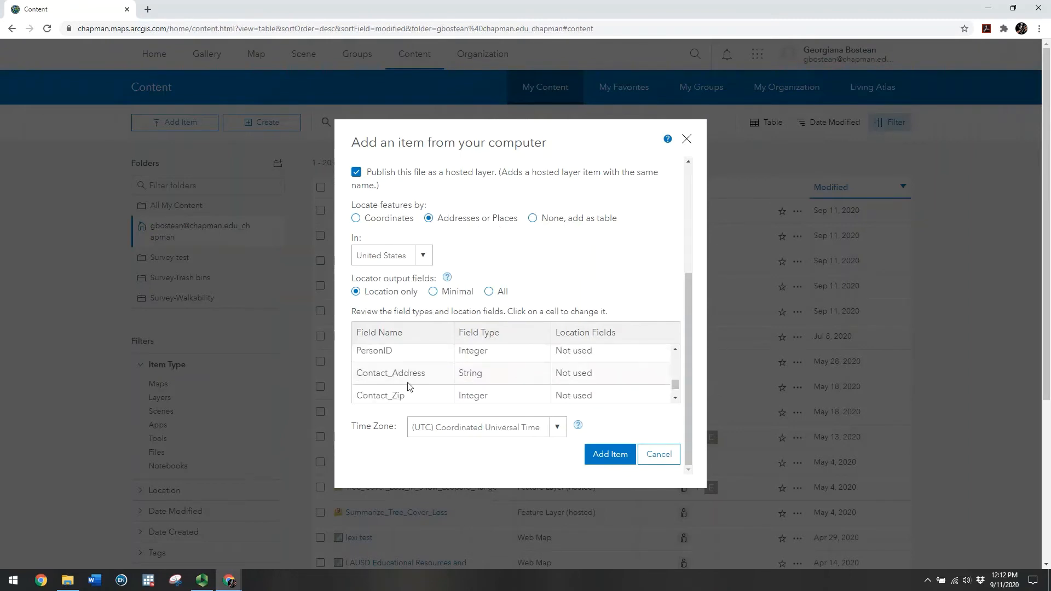
left_click(569, 374)
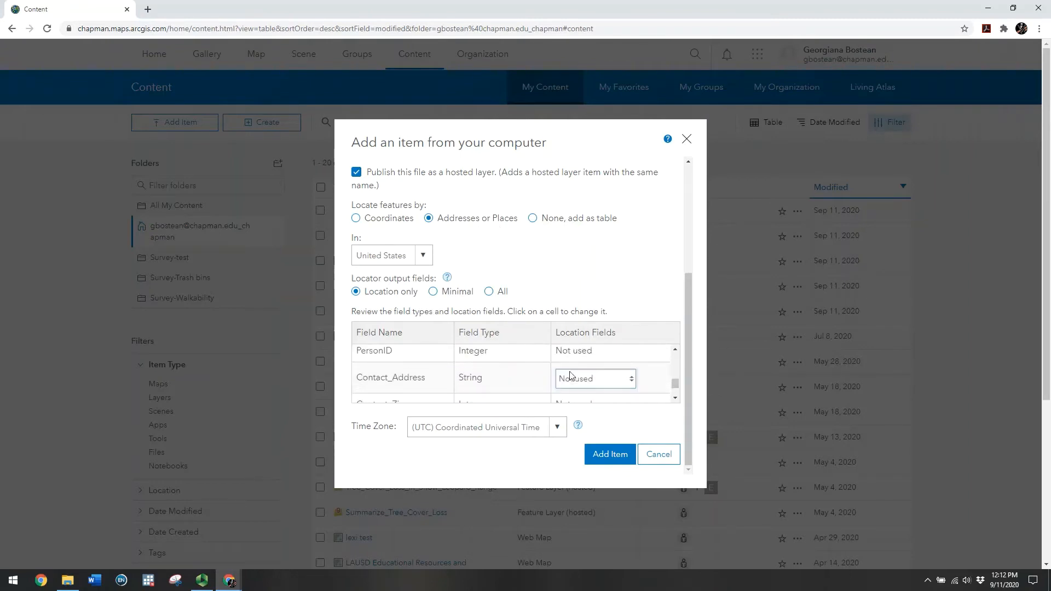
left_click(627, 379)
left_click(603, 406)
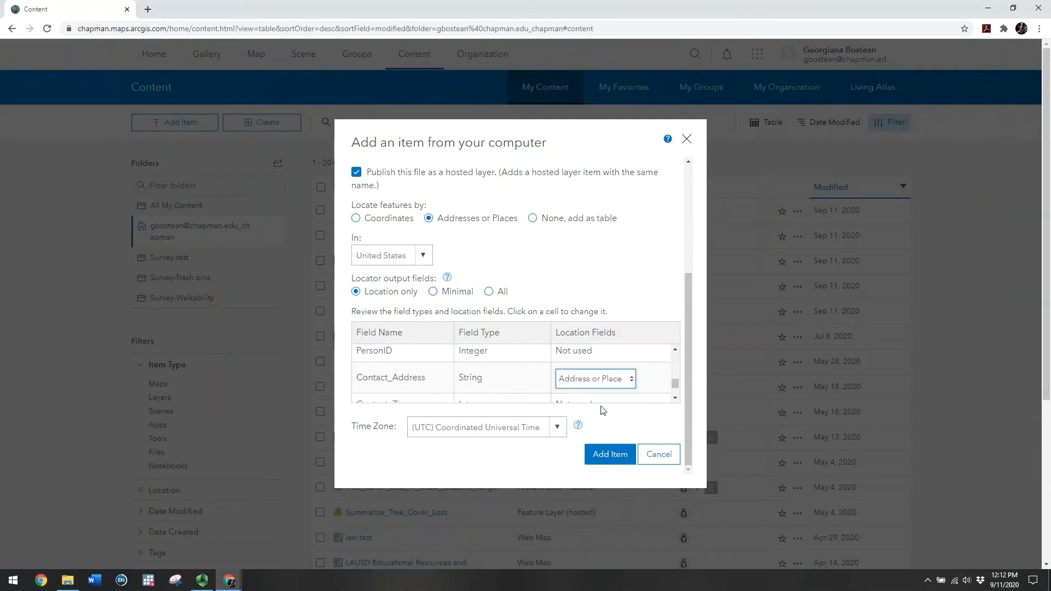
scroll(676, 386, "down", 1)
left_click(584, 387)
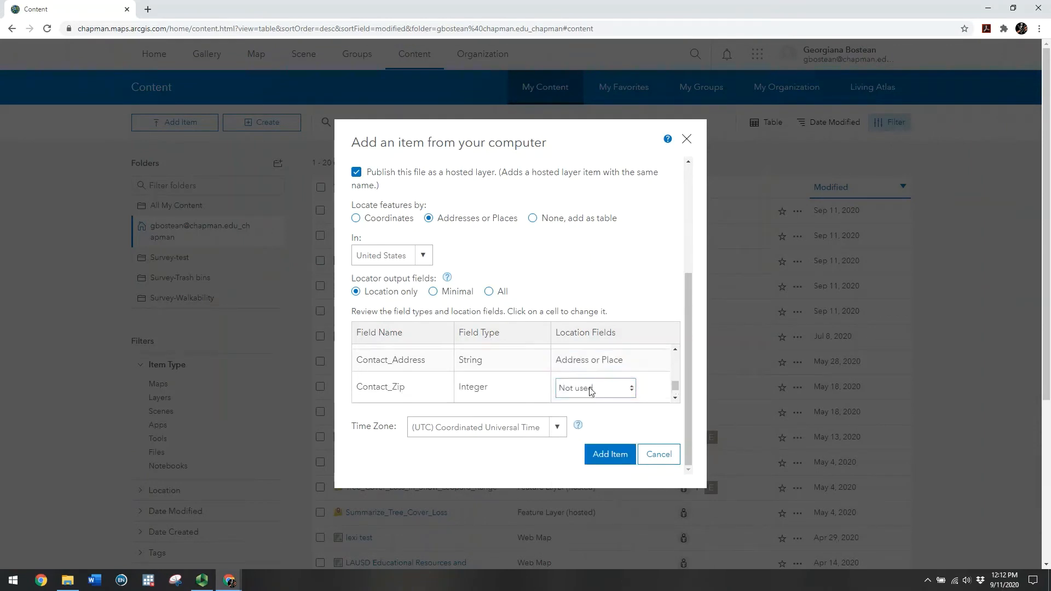
left_click(633, 387)
left_click(596, 478)
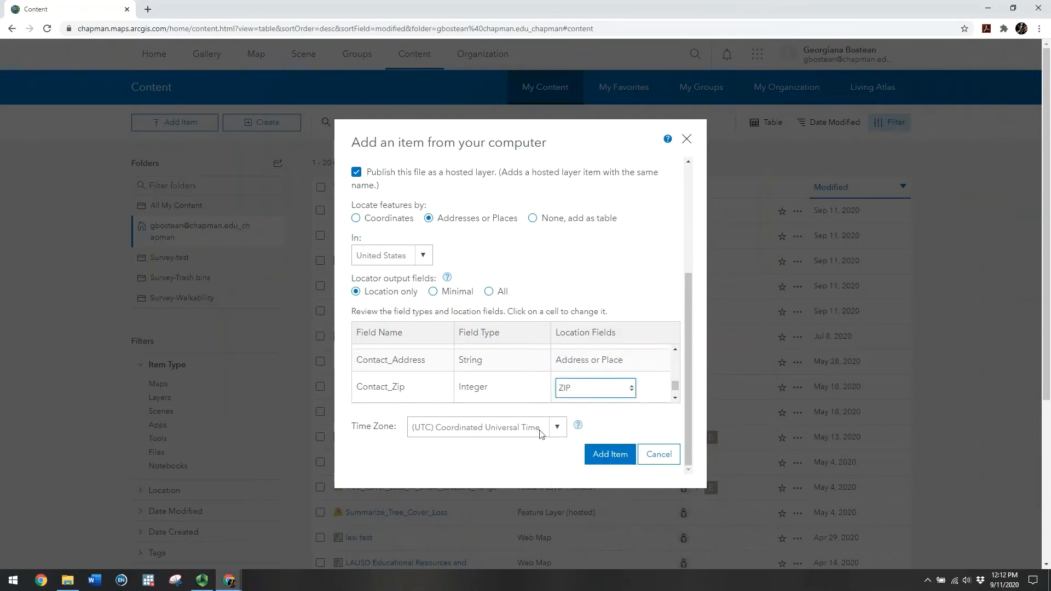
left_click(603, 457)
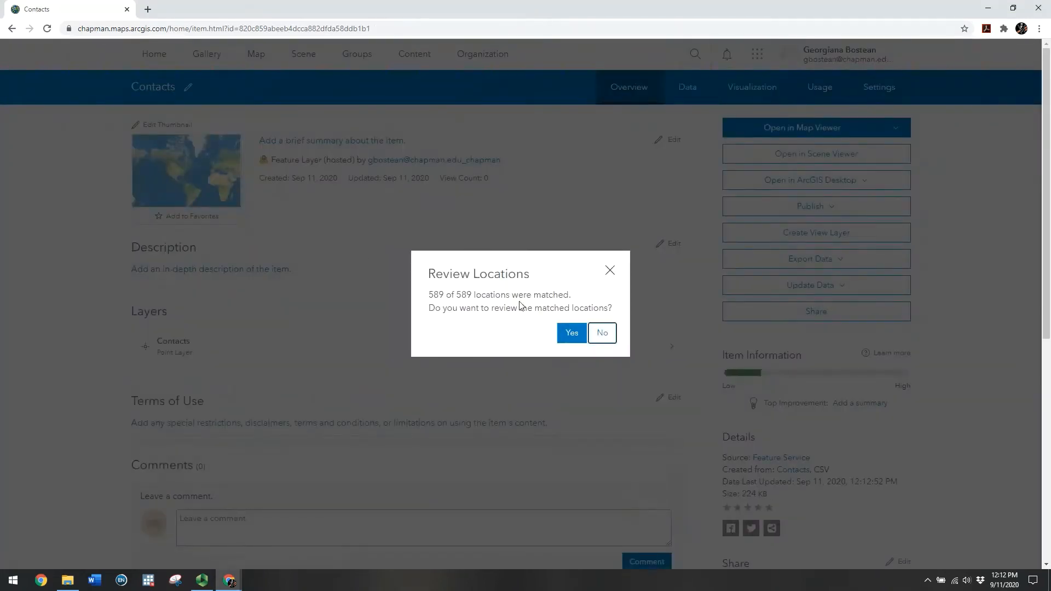
Review the 589 matched contact locations, finish reviewing, and go back to Content
left_click(570, 334)
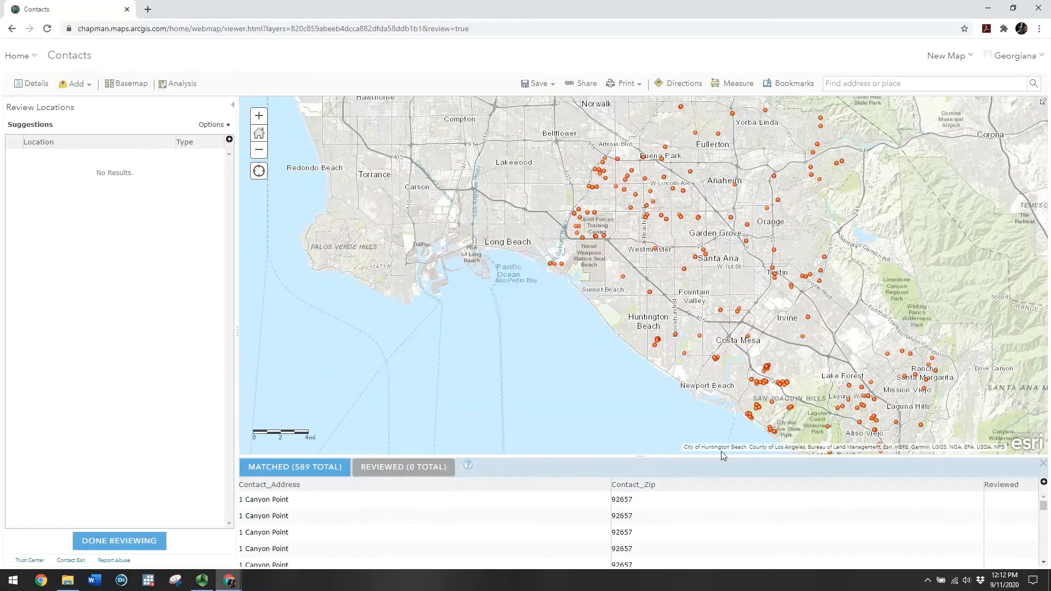
left_click(155, 542)
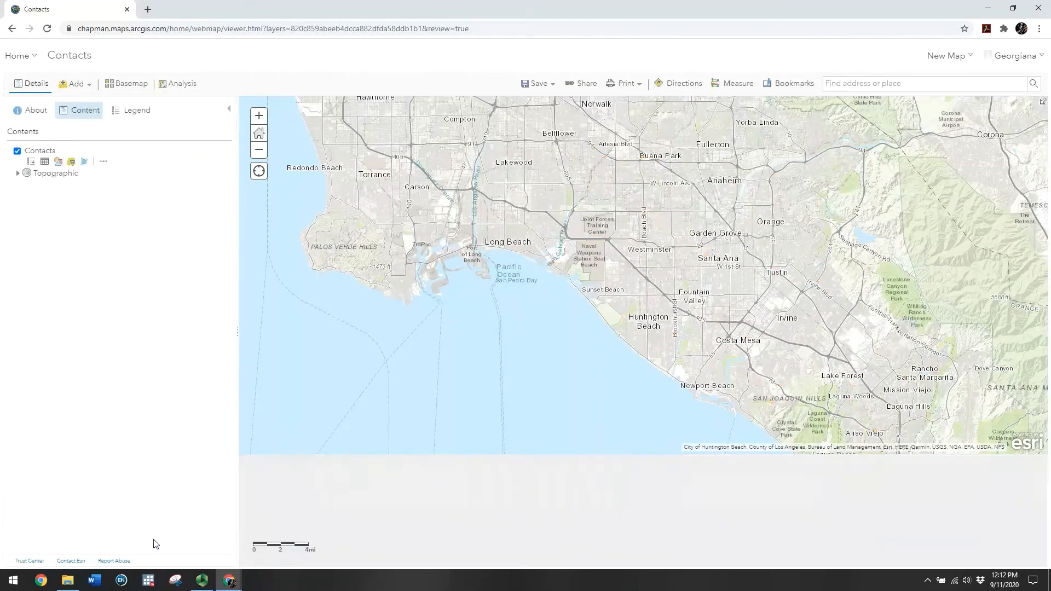
left_click_drag(642, 388, 508, 385)
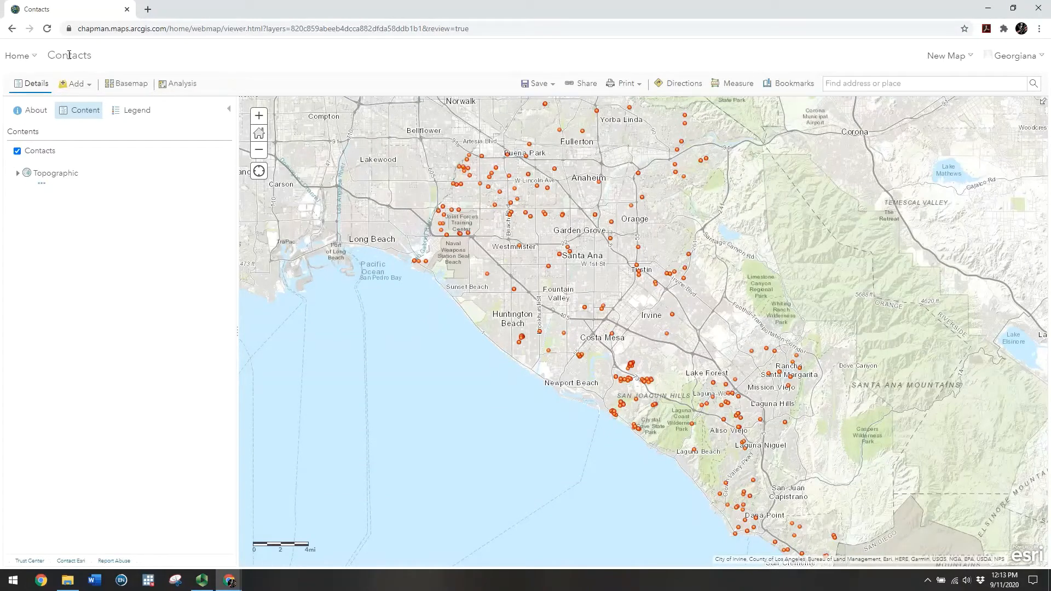
mouse_move(30, 57)
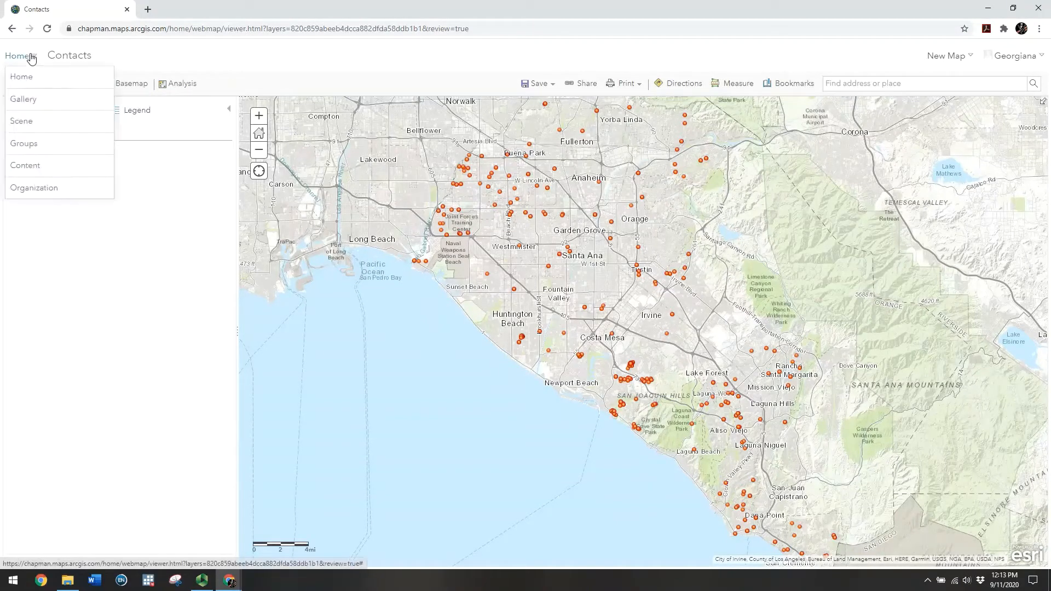
left_click(22, 170)
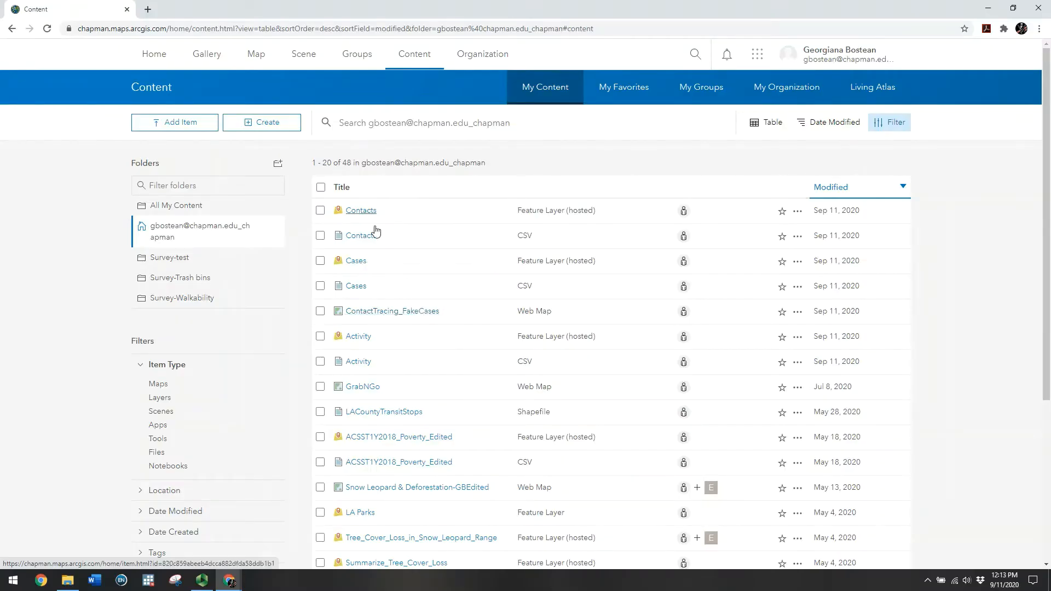
Open ContactTracing_FakeCases in Map Viewer and expand the Add menu
left_click(407, 312)
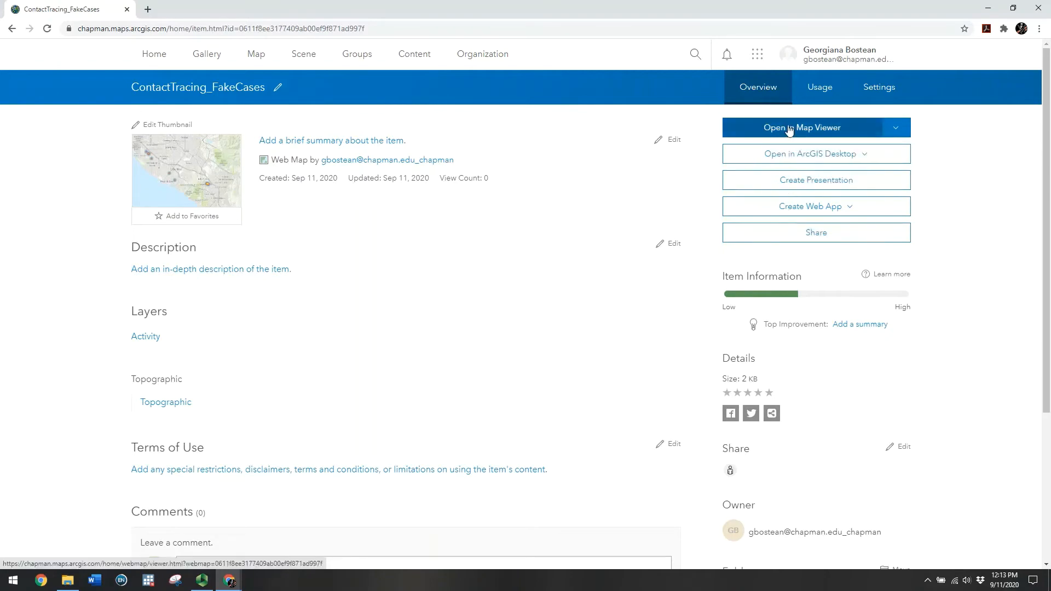
left_click(789, 130)
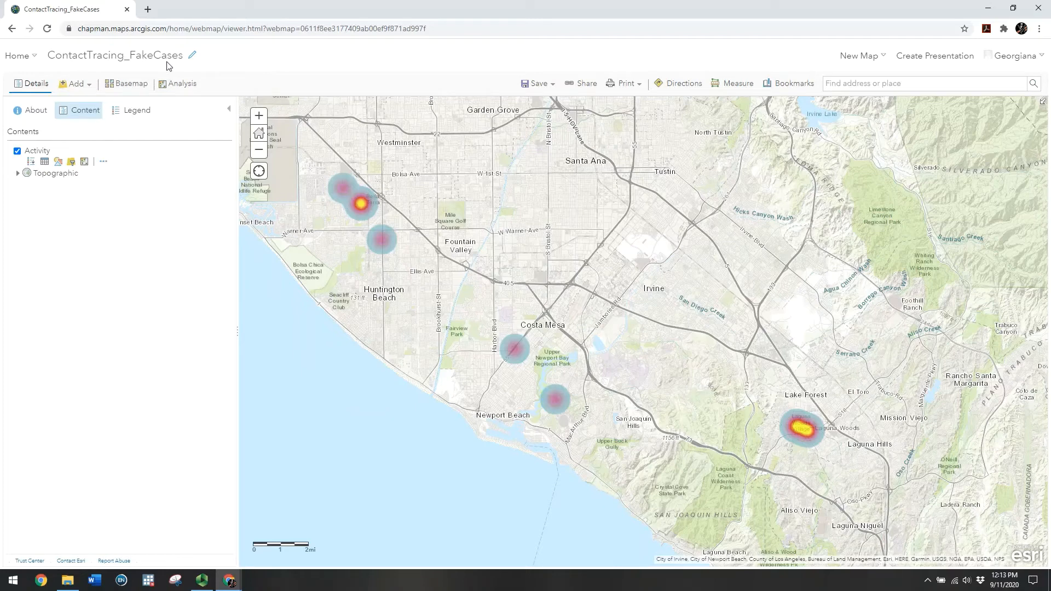
left_click(90, 89)
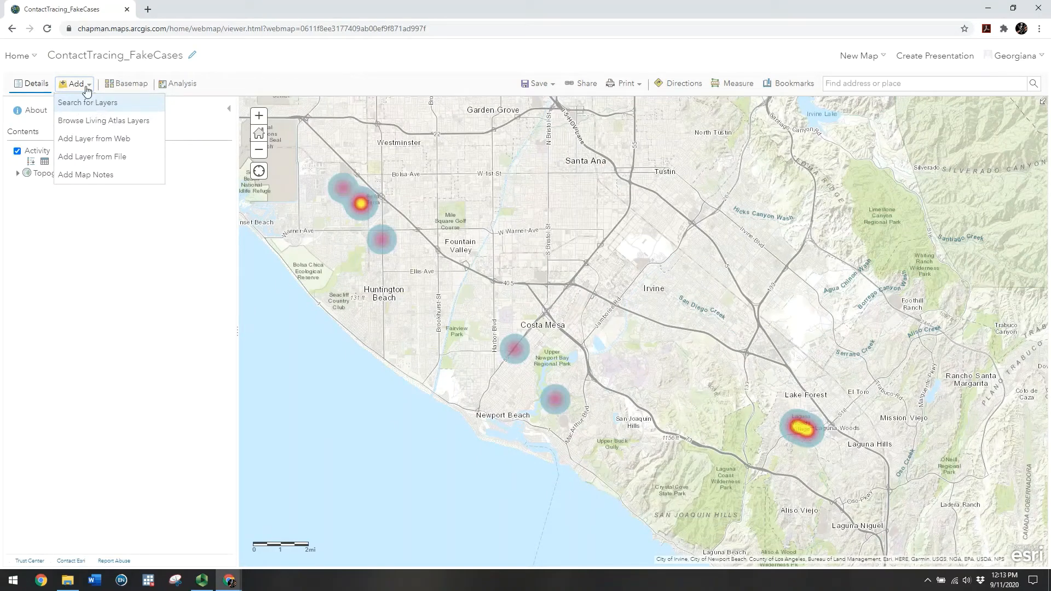
Search My Content for layers, add Contacts and Cases, and return to the layer list
left_click(106, 109)
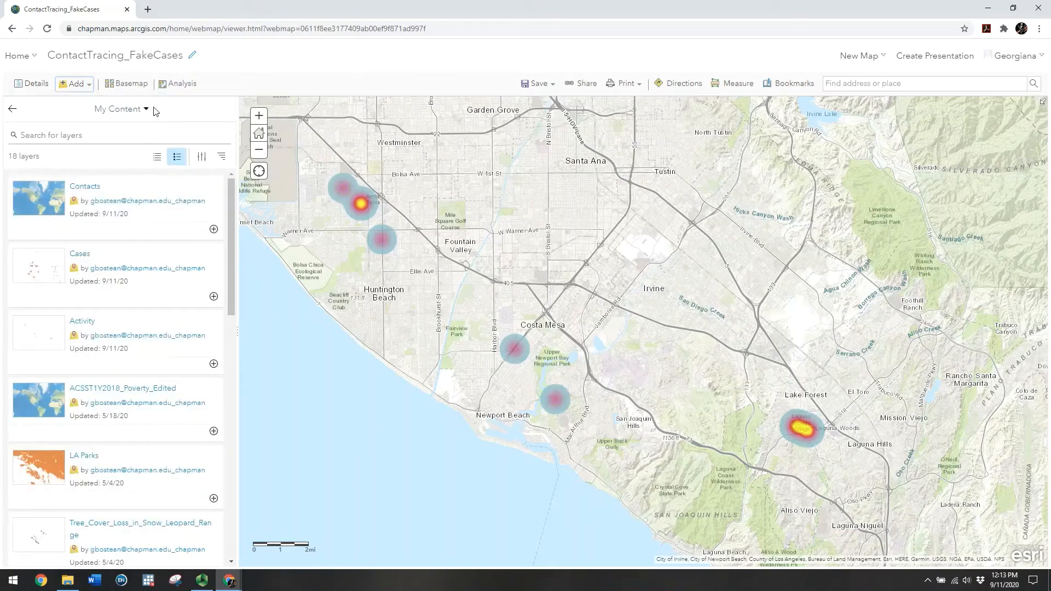
left_click(146, 111)
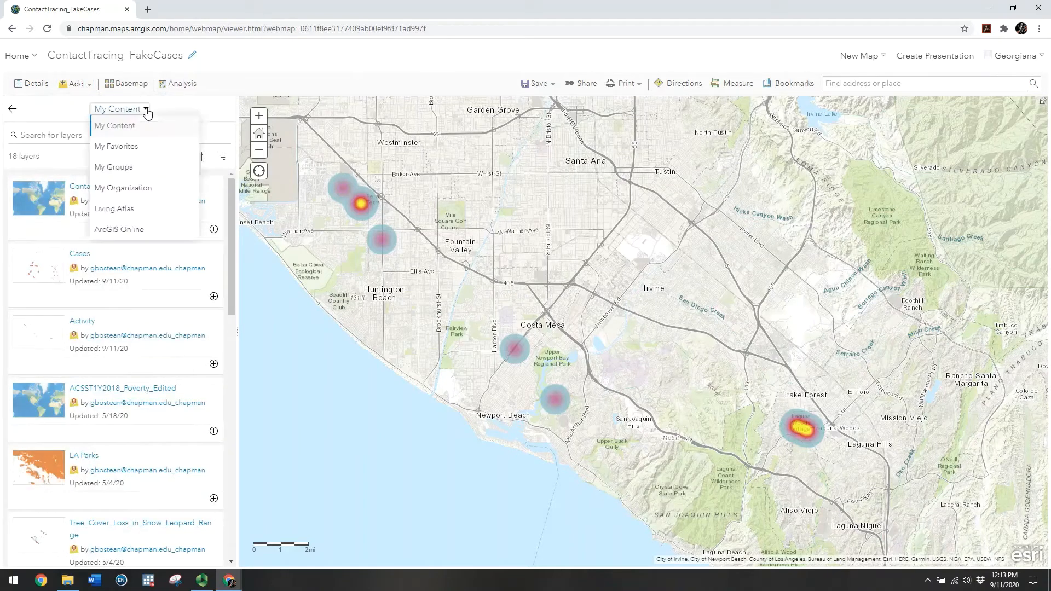
left_click(122, 127)
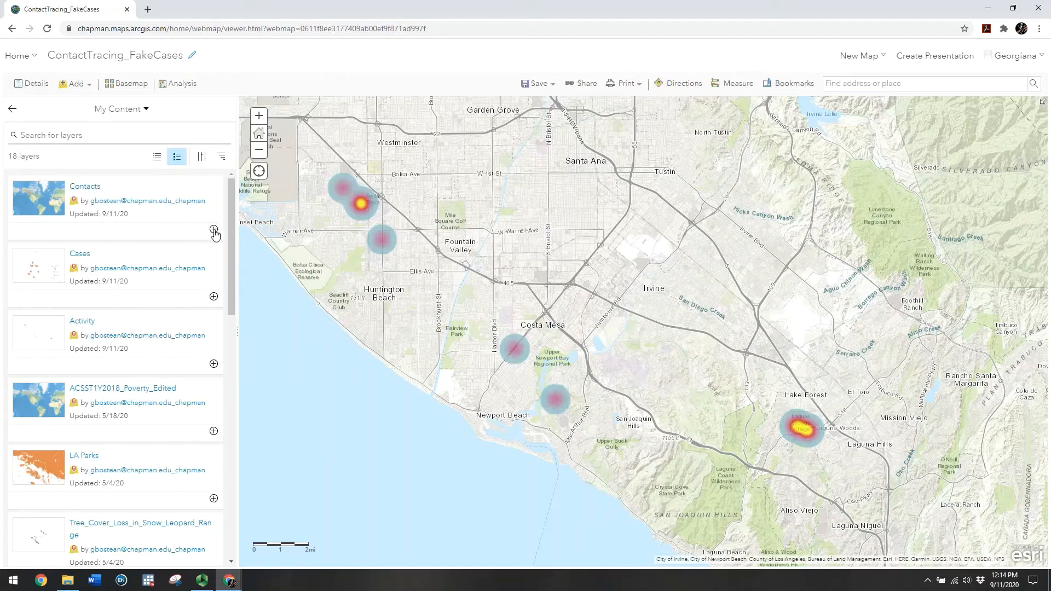
left_click(214, 230)
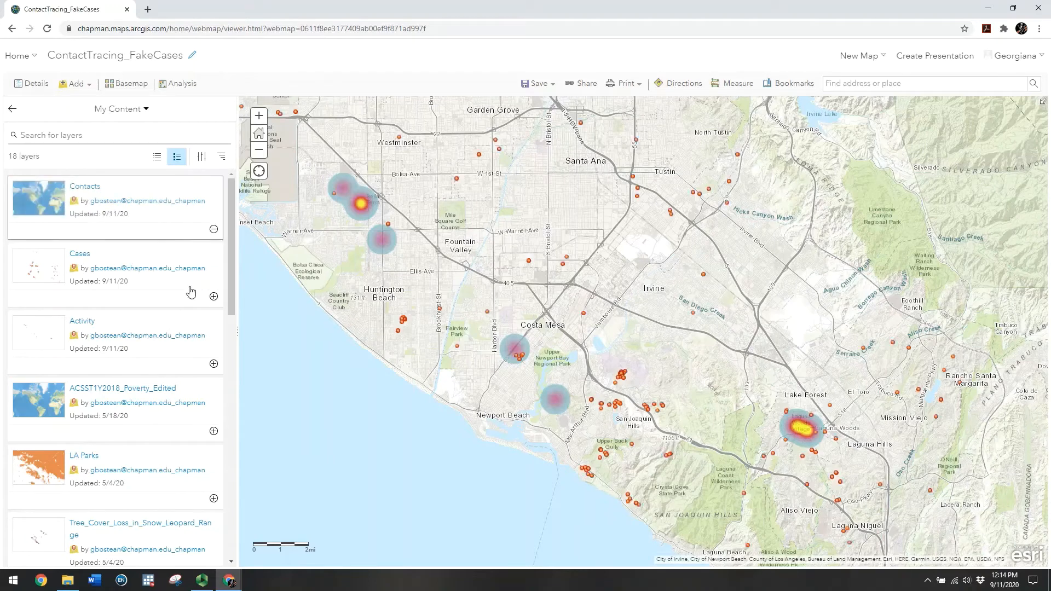
left_click(214, 298)
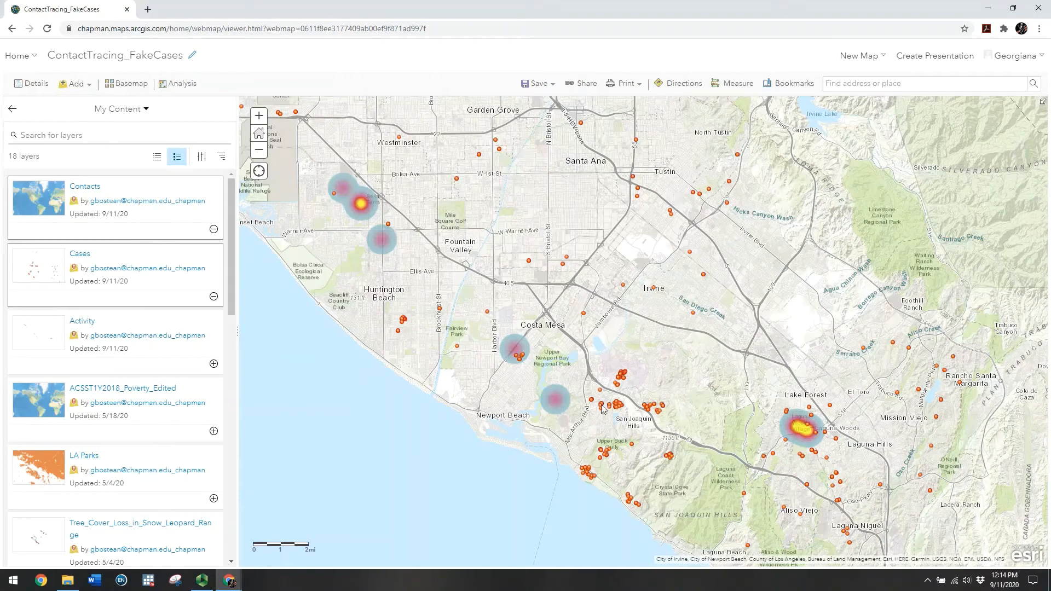
left_click(13, 111)
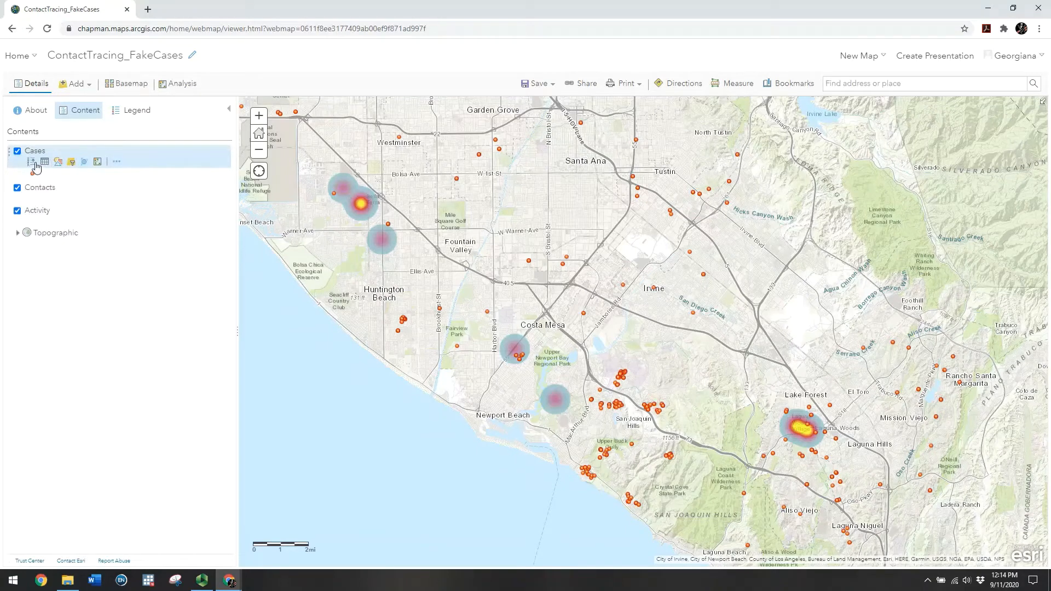
Show the Cases, Contacts and Activity legends, uncheck Activity, and open Contacts' Change Style
left_click(32, 162)
left_click(31, 199)
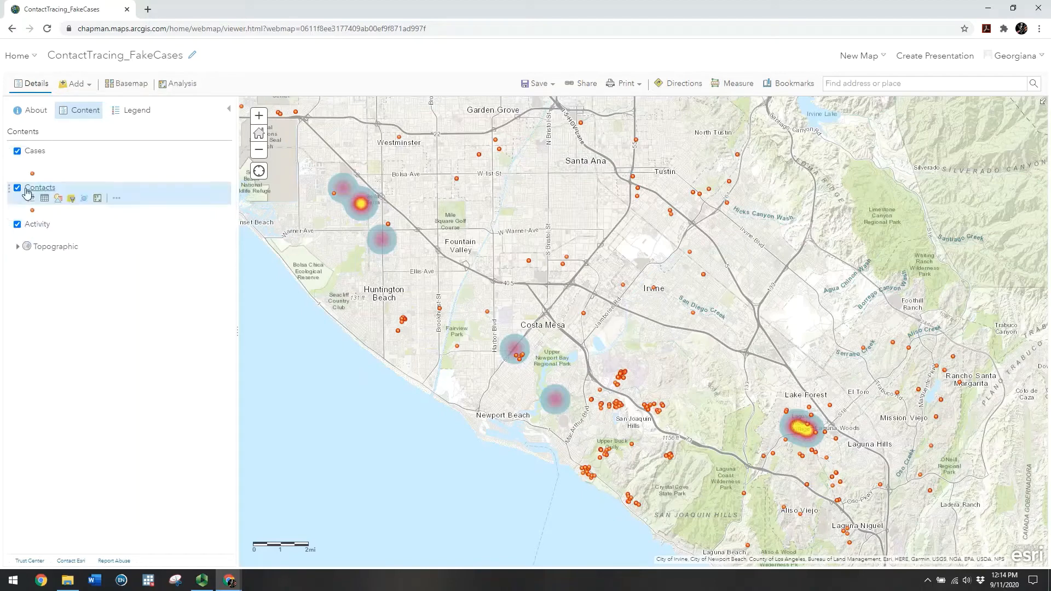
left_click(32, 236)
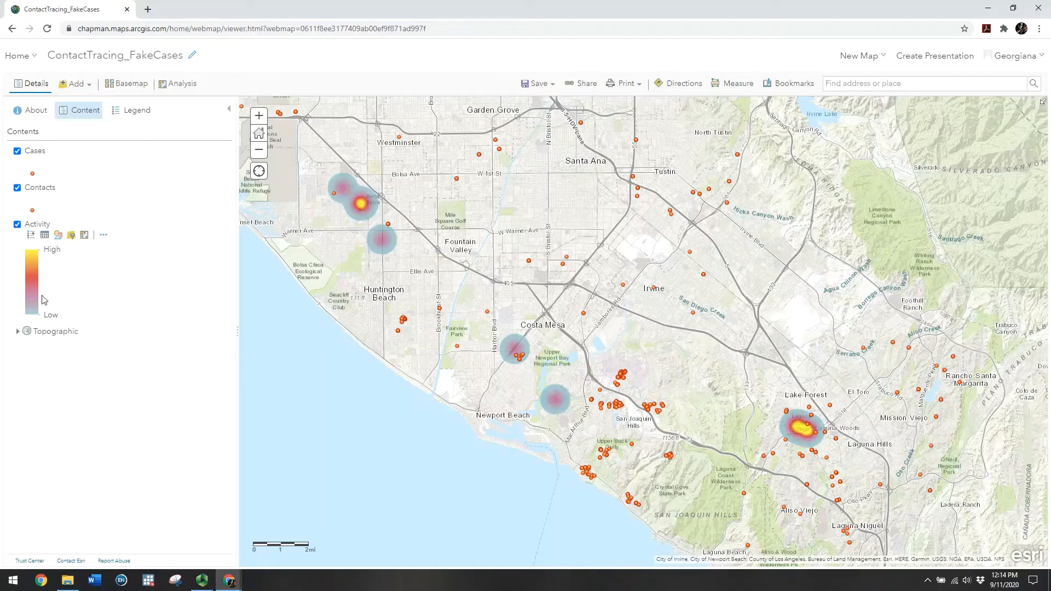
left_click(18, 226)
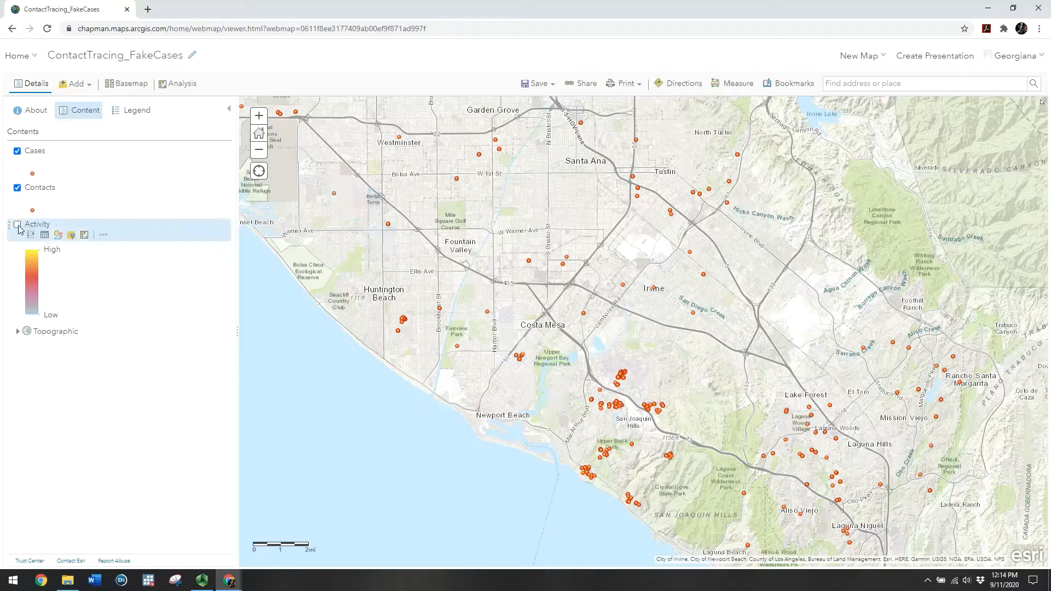
mouse_move(35, 178)
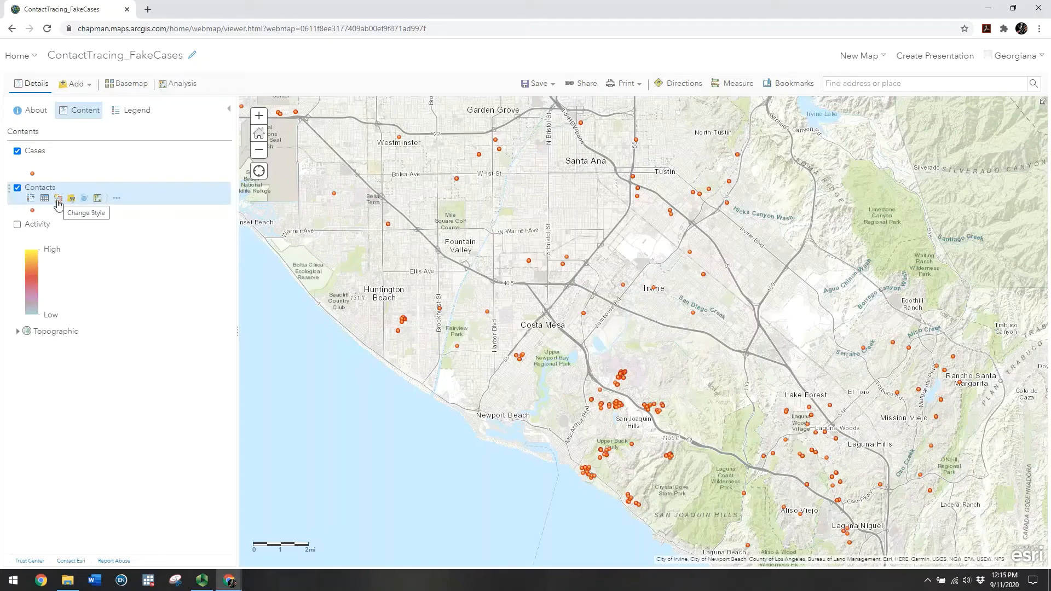
left_click(60, 201)
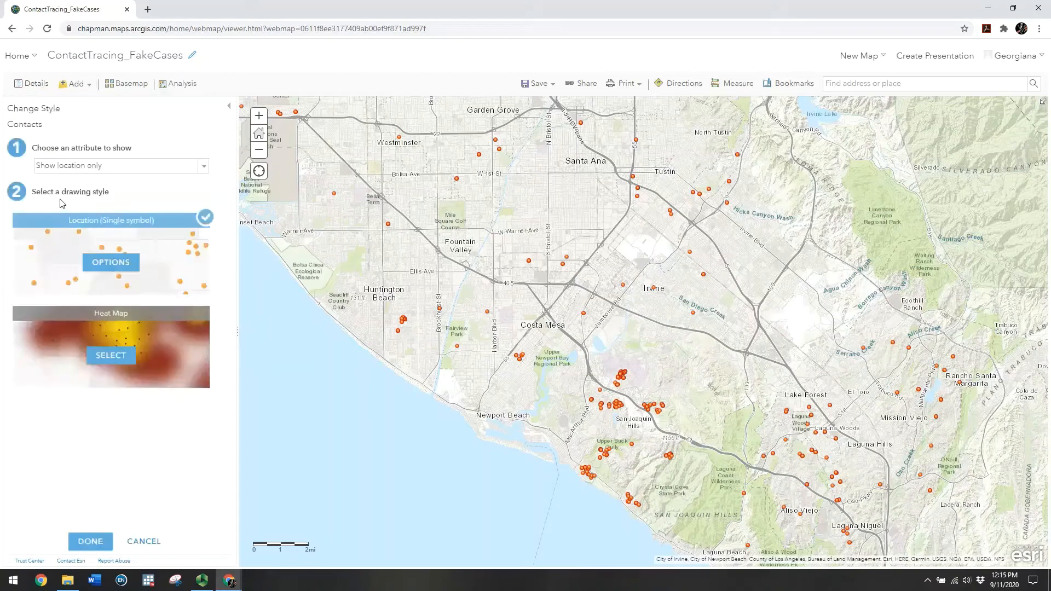
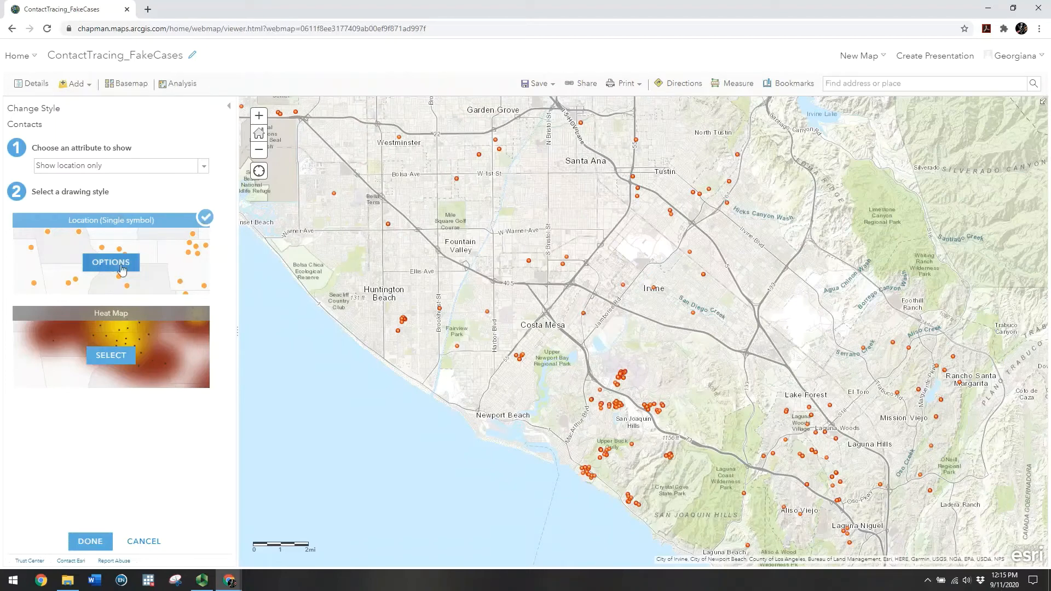
Style Contacts by location only as a single blue circle symbol, shrunk from 20 to 13 px
left_click(204, 167)
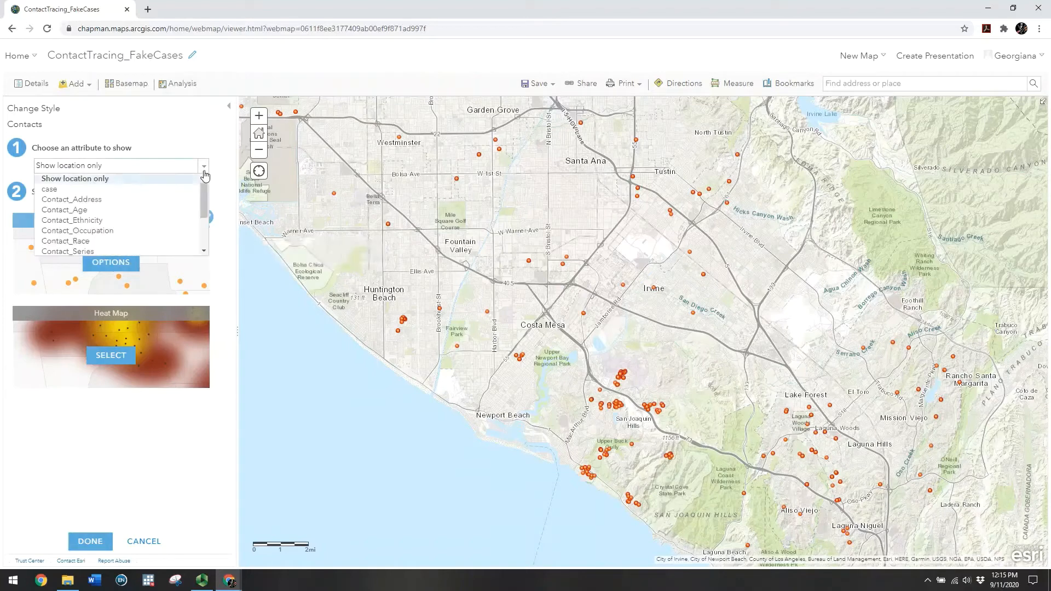
left_click(96, 181)
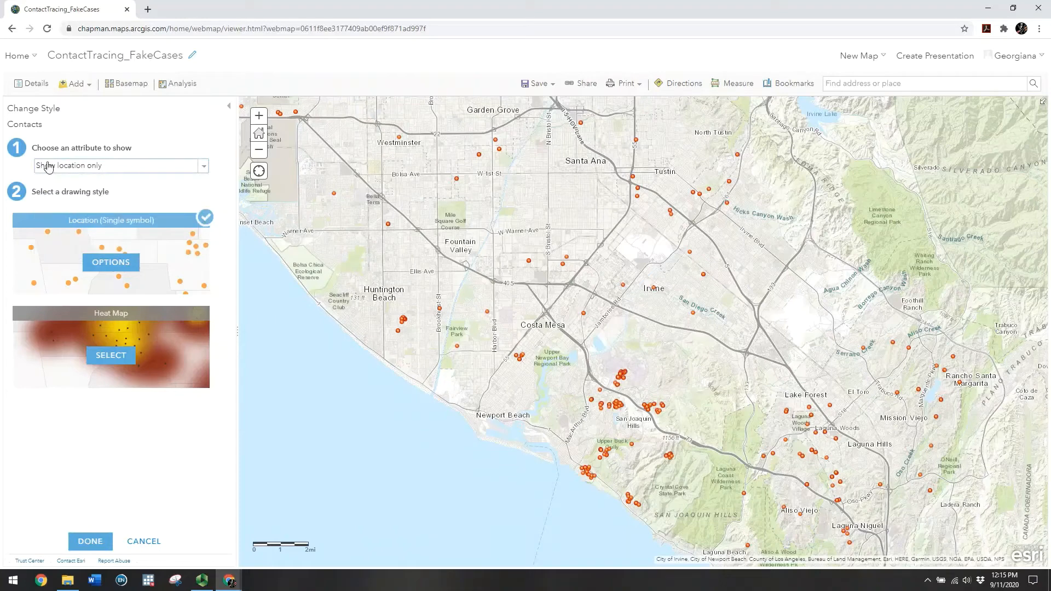
left_click(111, 264)
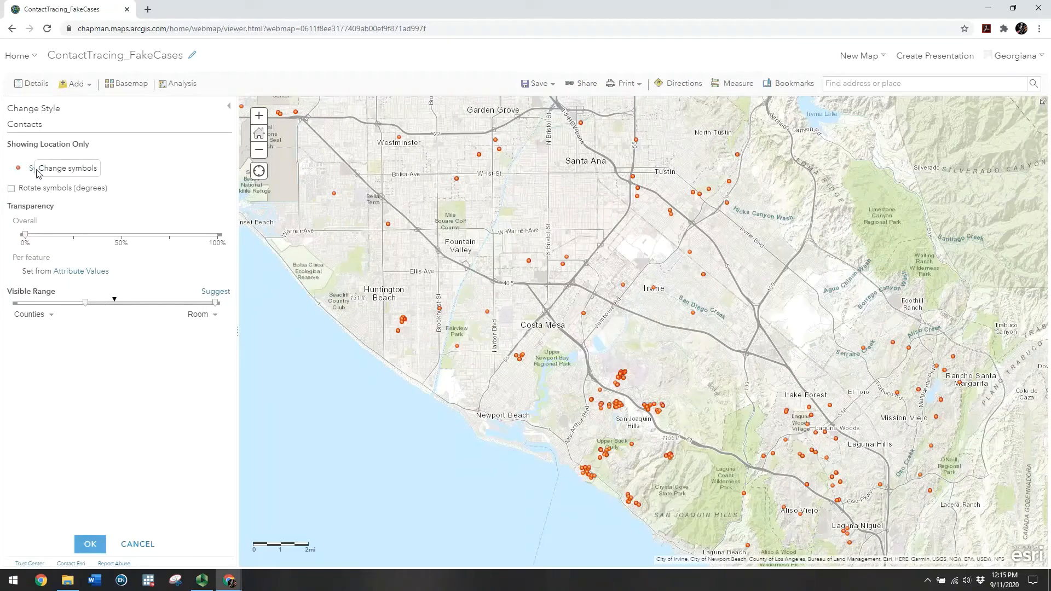
left_click(18, 167)
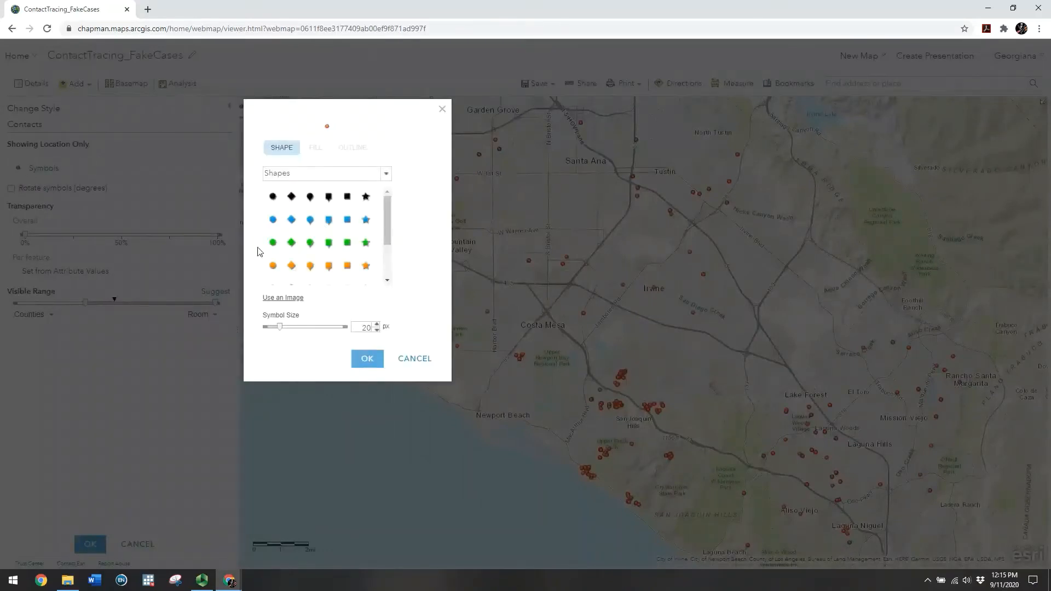
left_click(273, 220)
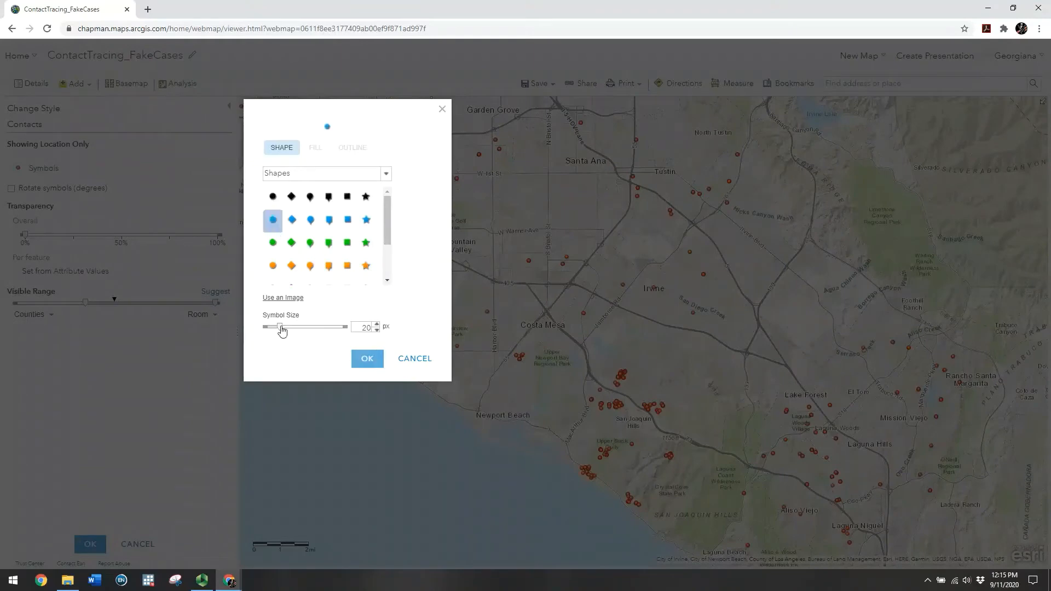
left_click_drag(280, 327, 276, 330)
left_click(364, 355)
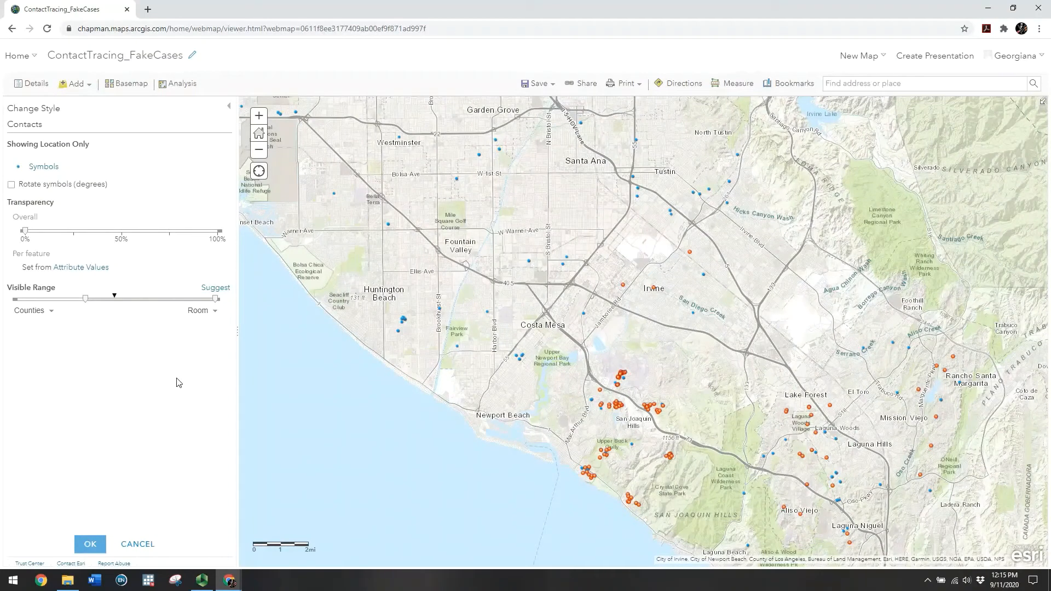
left_click(90, 543)
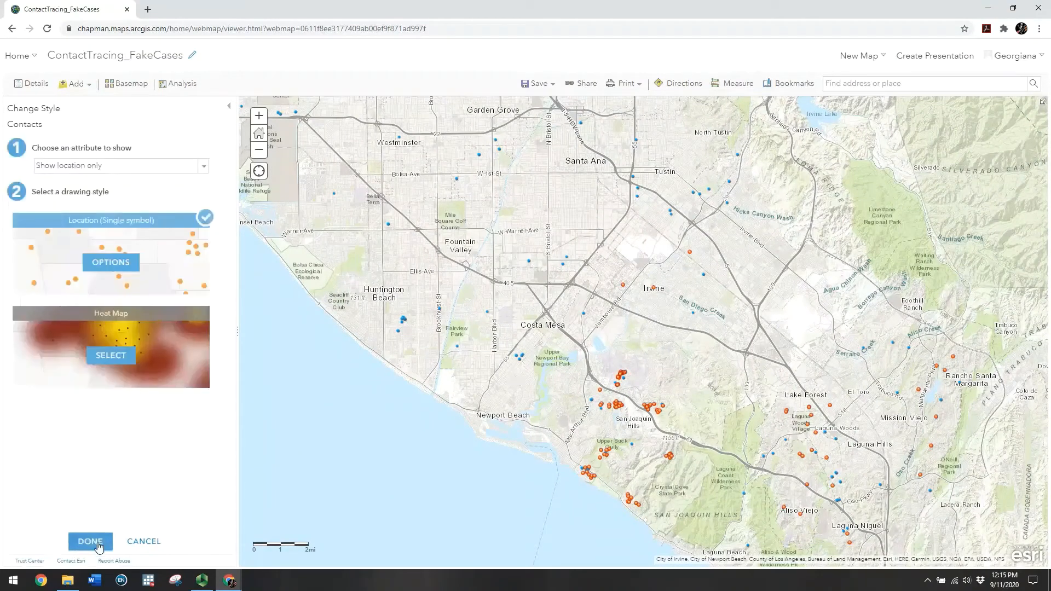
Enable clustering on the Contacts points with the clustering slider set near the minimum
left_click(85, 543)
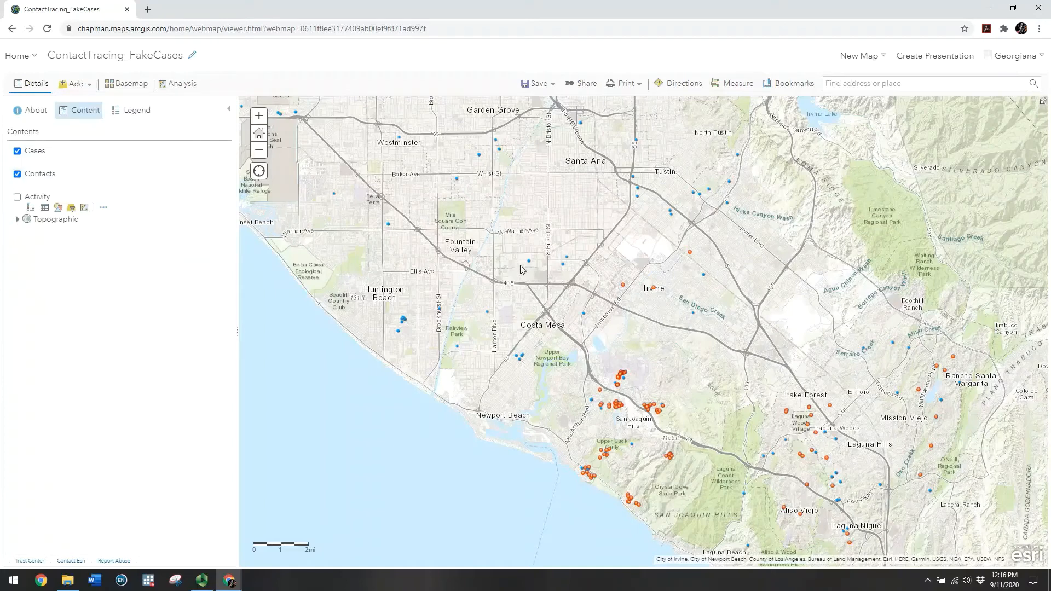
mouse_move(47, 185)
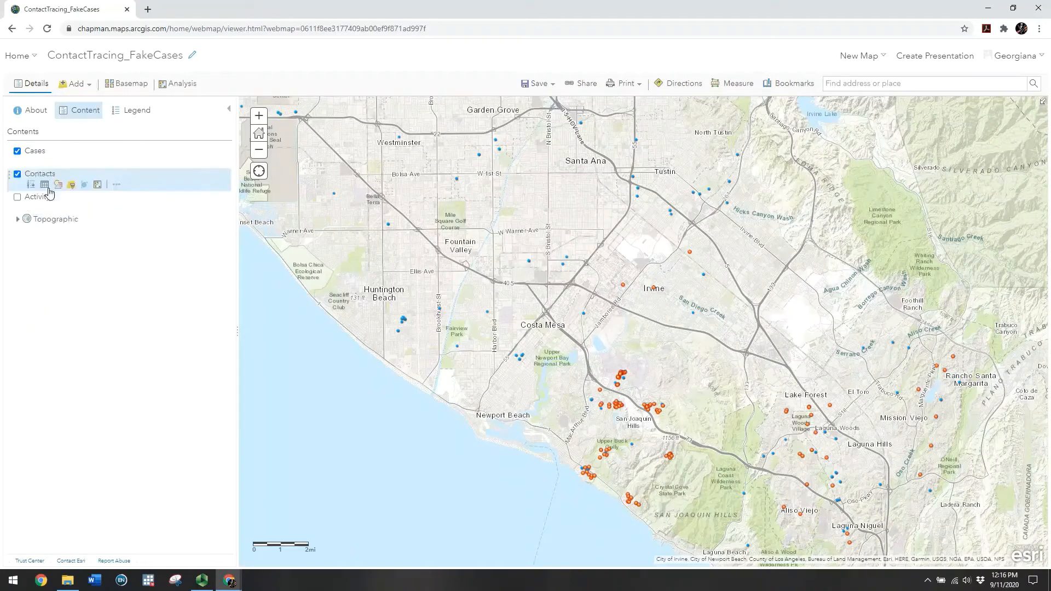
left_click(85, 188)
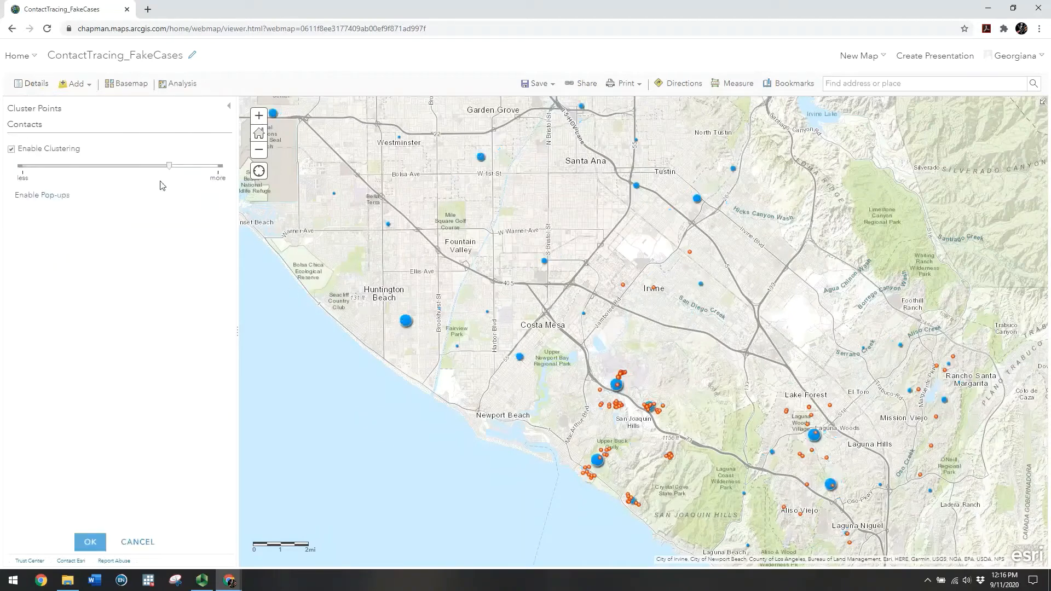
left_click_drag(169, 167, 24, 170)
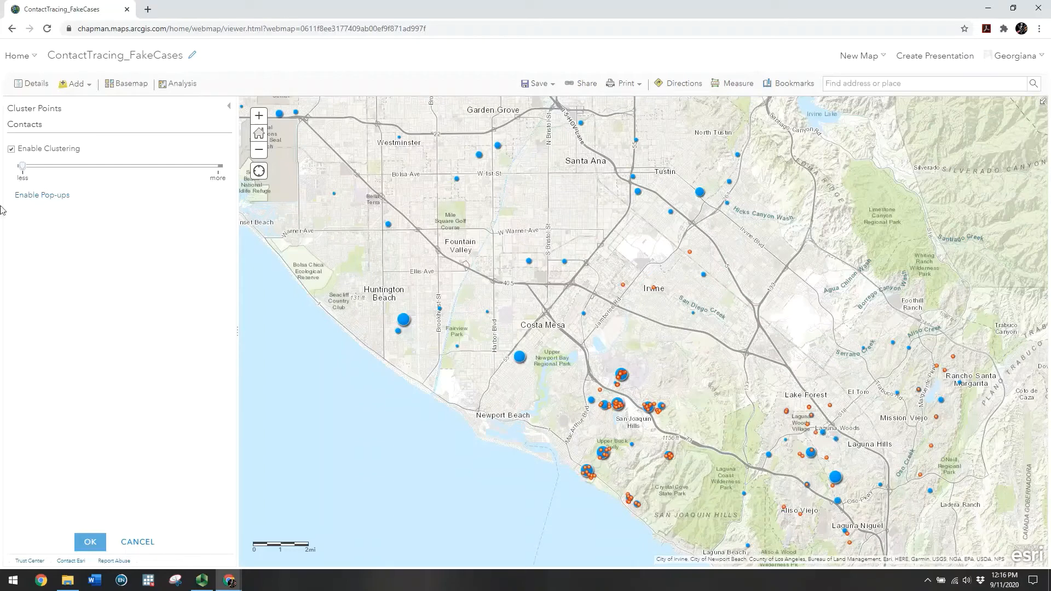
left_click_drag(22, 166, 228, 200)
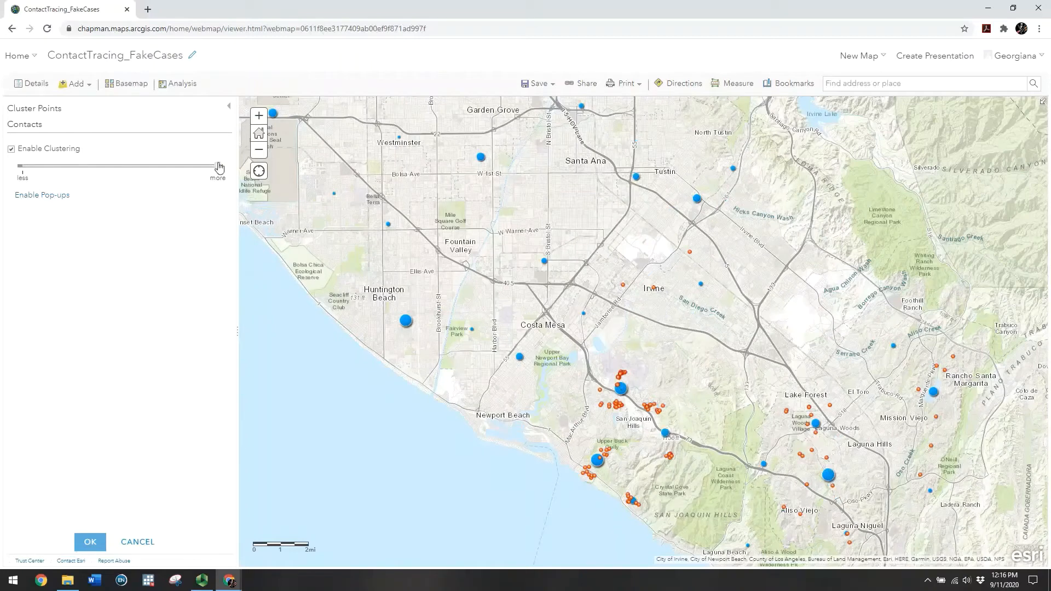
left_click_drag(218, 168, 2, 181)
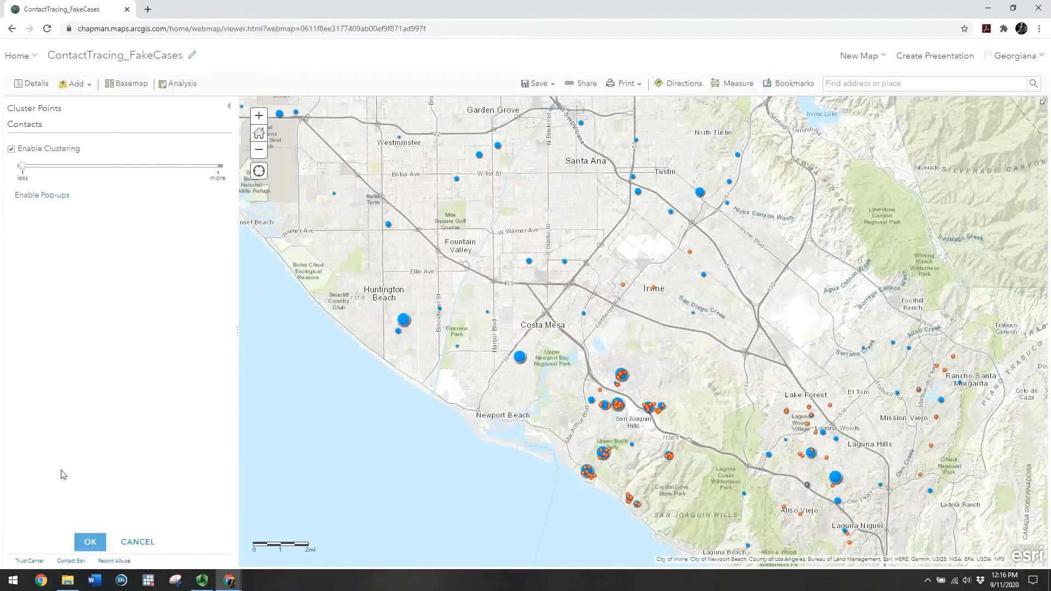
left_click(88, 542)
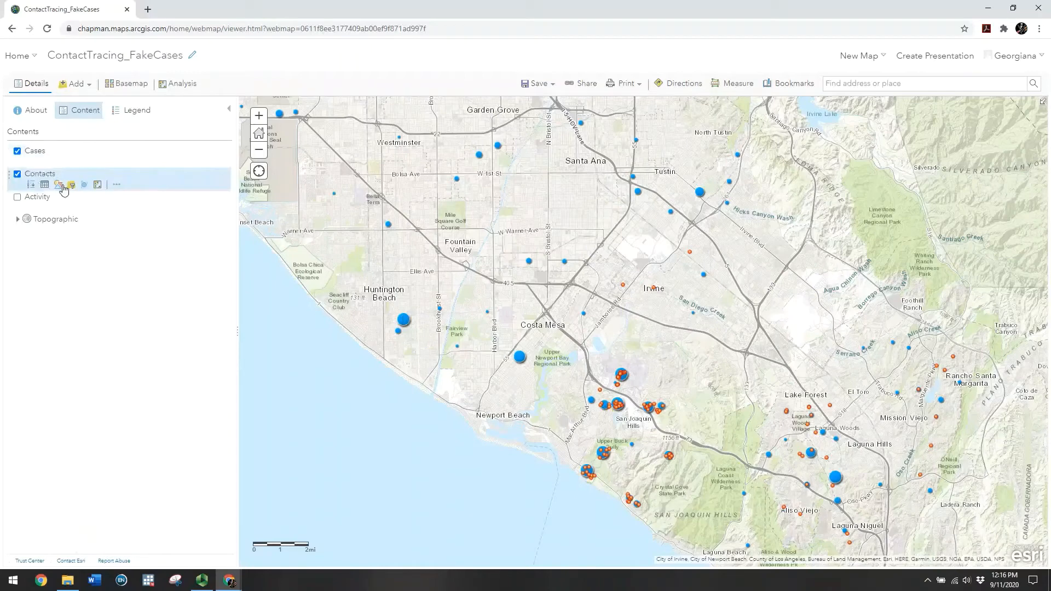
Zoom into the large Huntington Beach cluster and check the cluster near Larthorn Dr
left_click(403, 320)
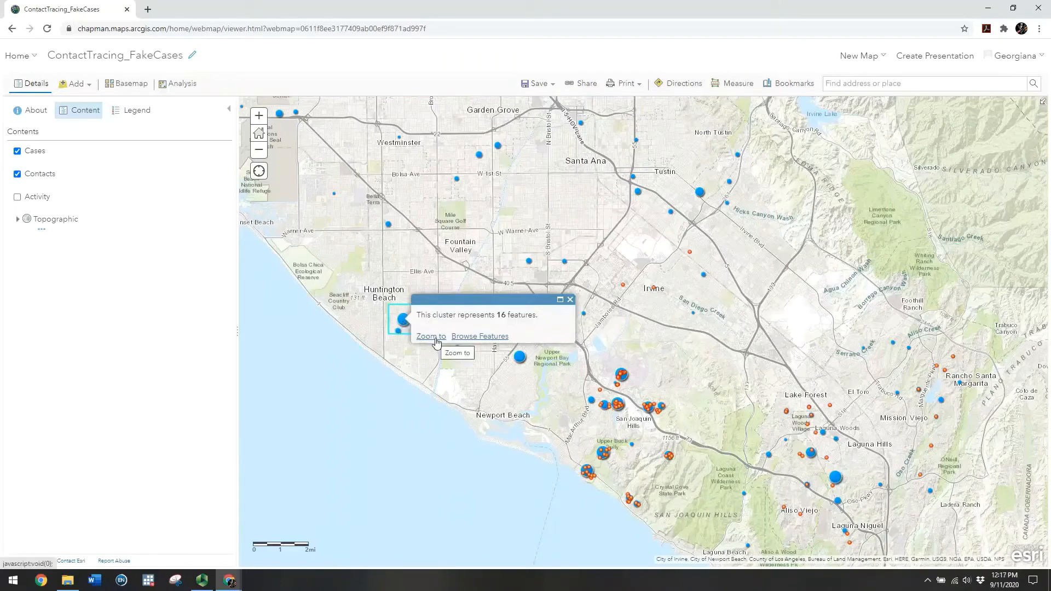
left_click(431, 336)
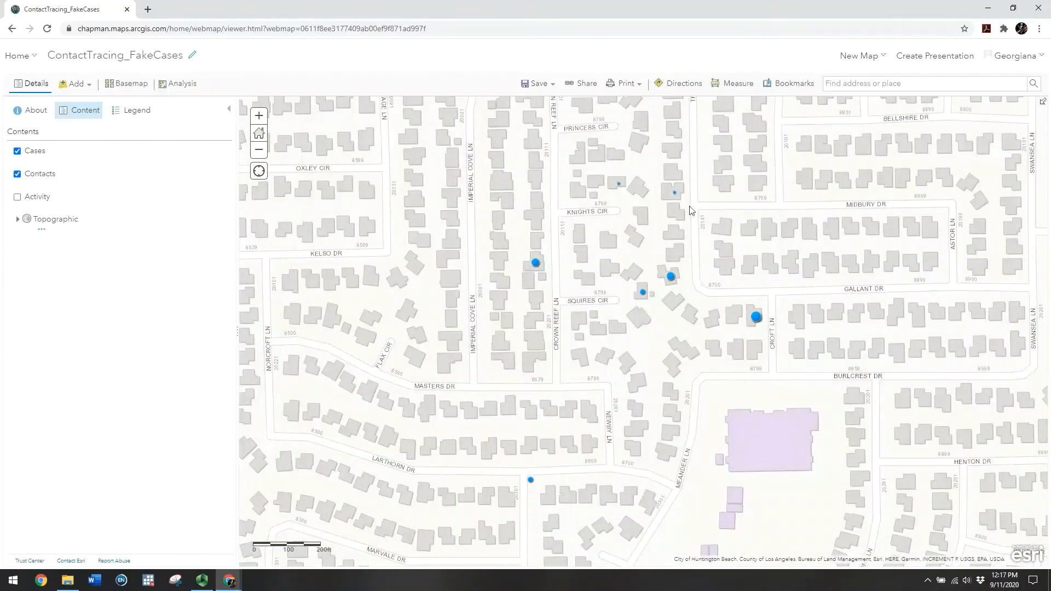
left_click(531, 481)
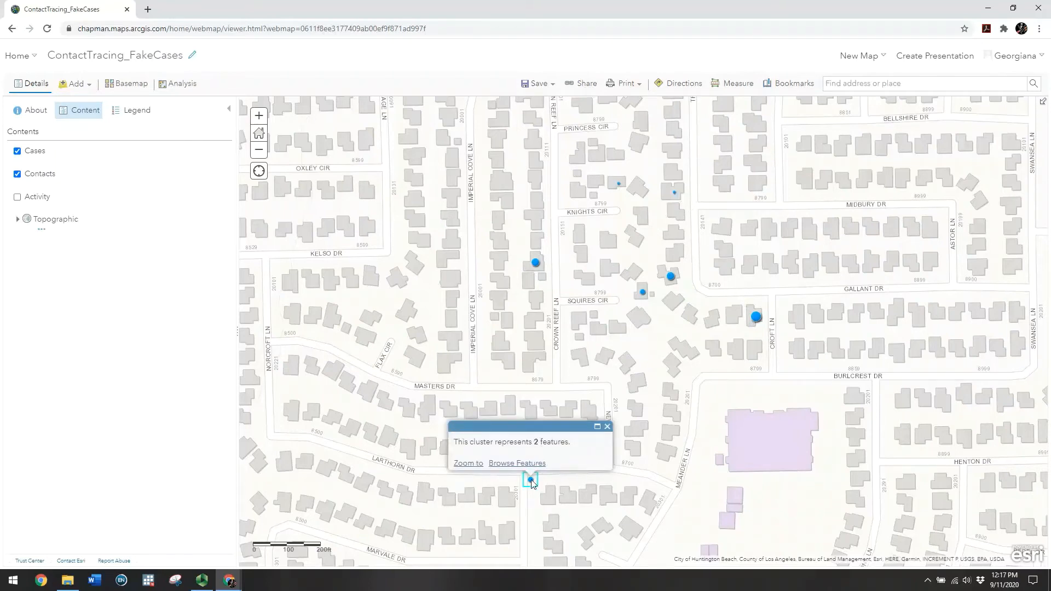
Page through the three contacts in the Crown Reef Ln cluster, then close the pop-up
left_click(534, 262)
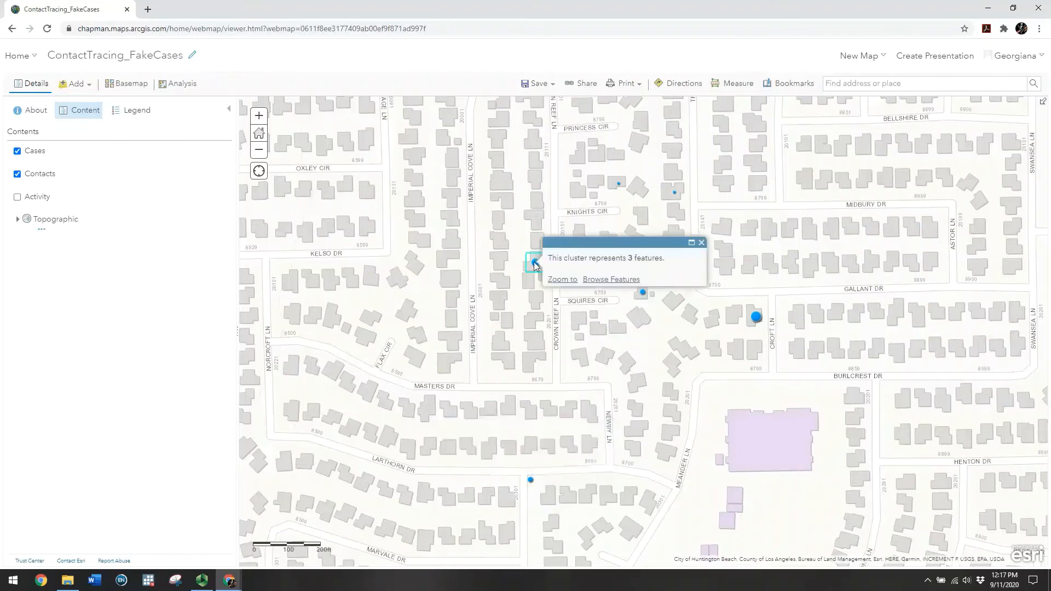
left_click(617, 280)
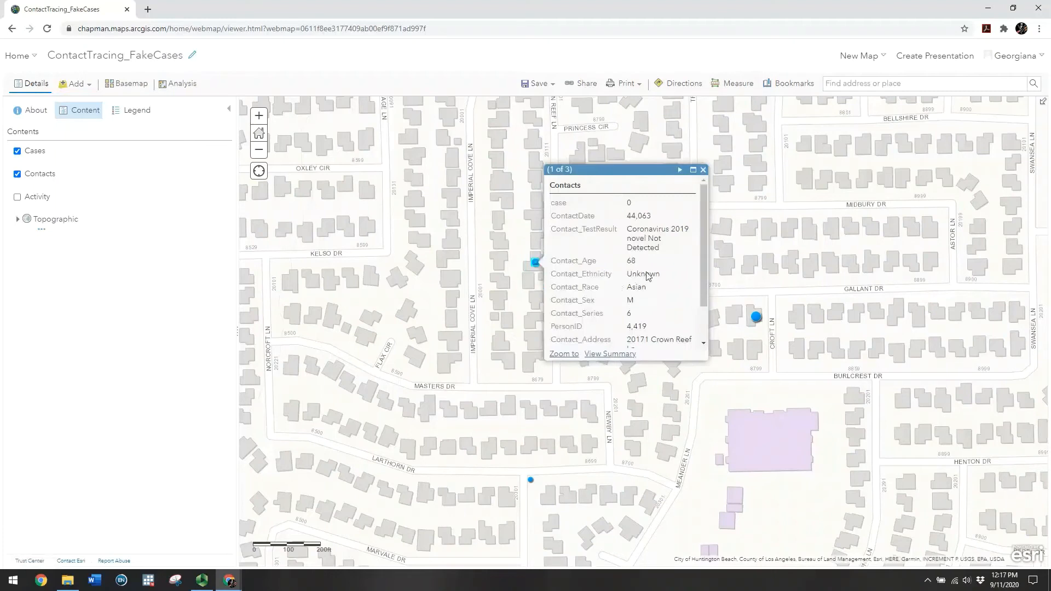
scroll(704, 288, "down", 2)
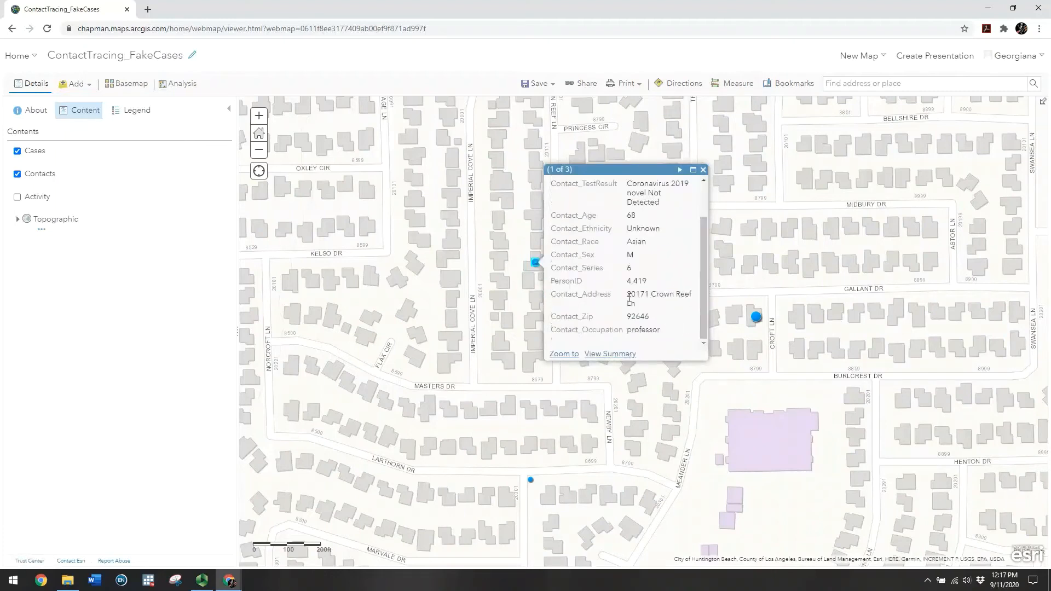
left_click_drag(630, 295, 693, 294)
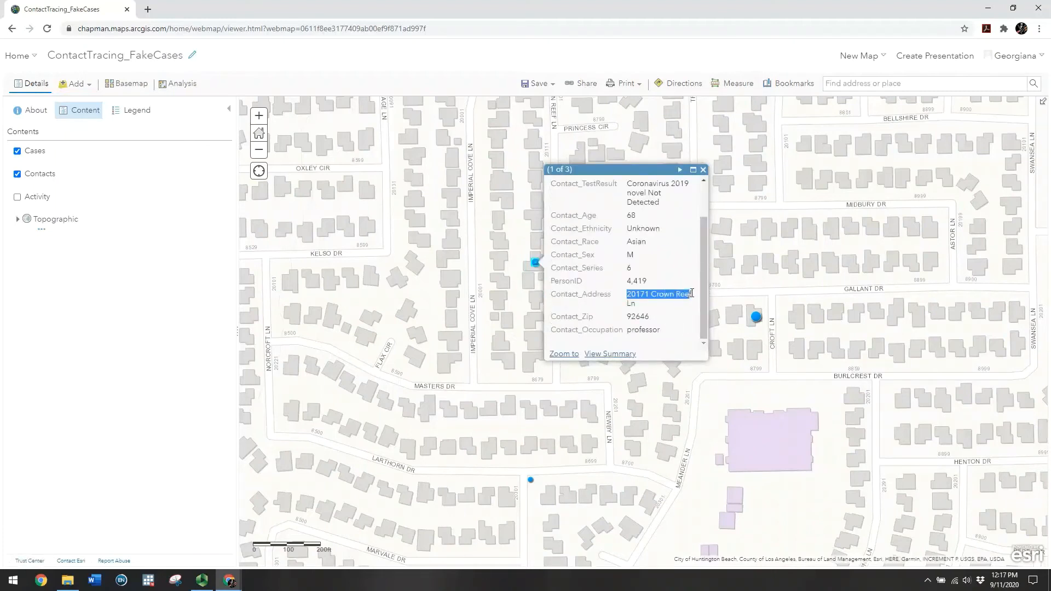
left_click(659, 299)
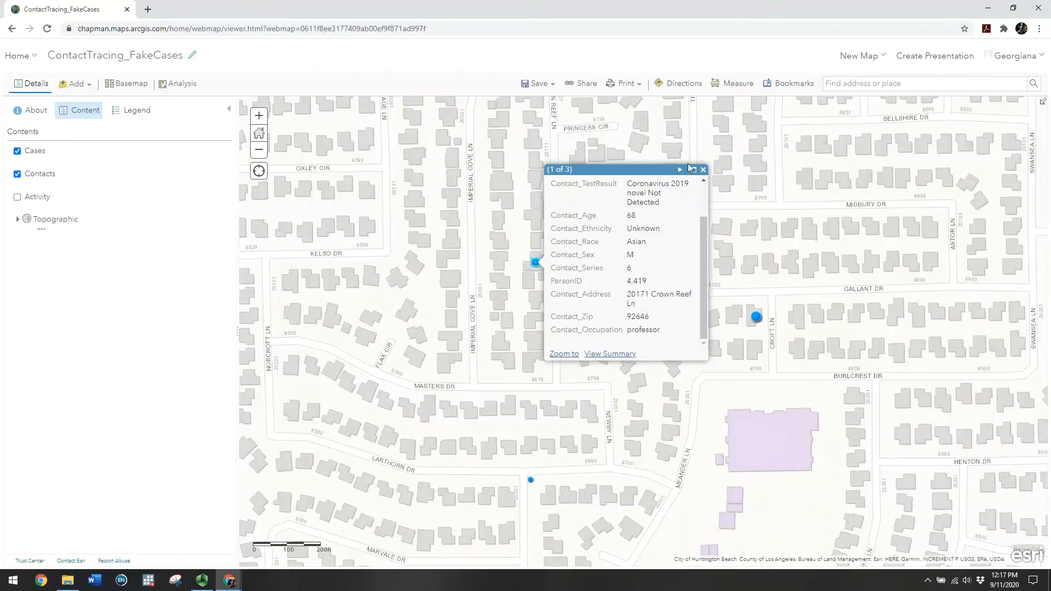
left_click(680, 171)
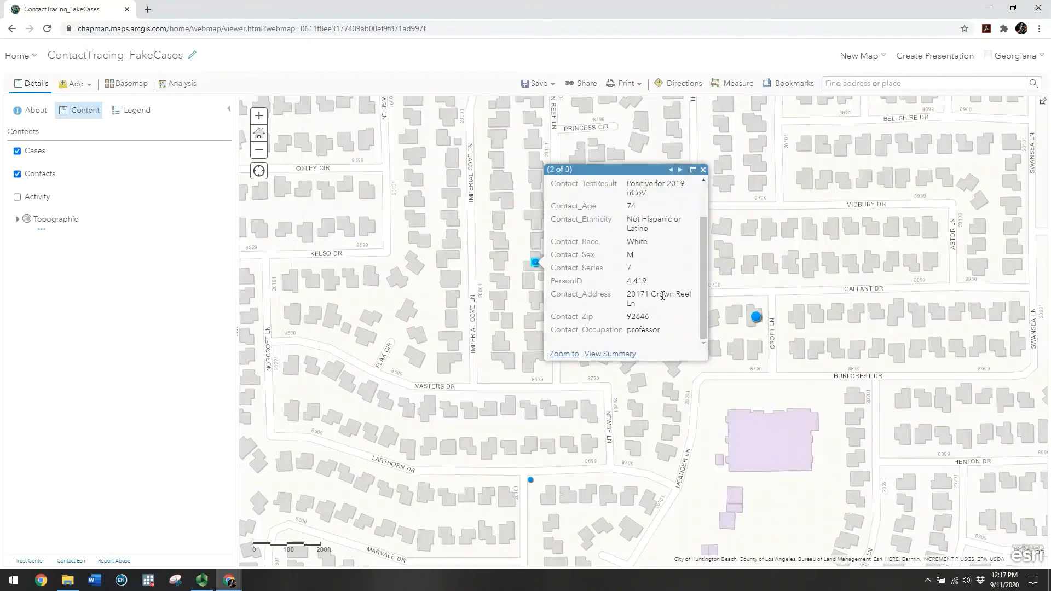
left_click(681, 171)
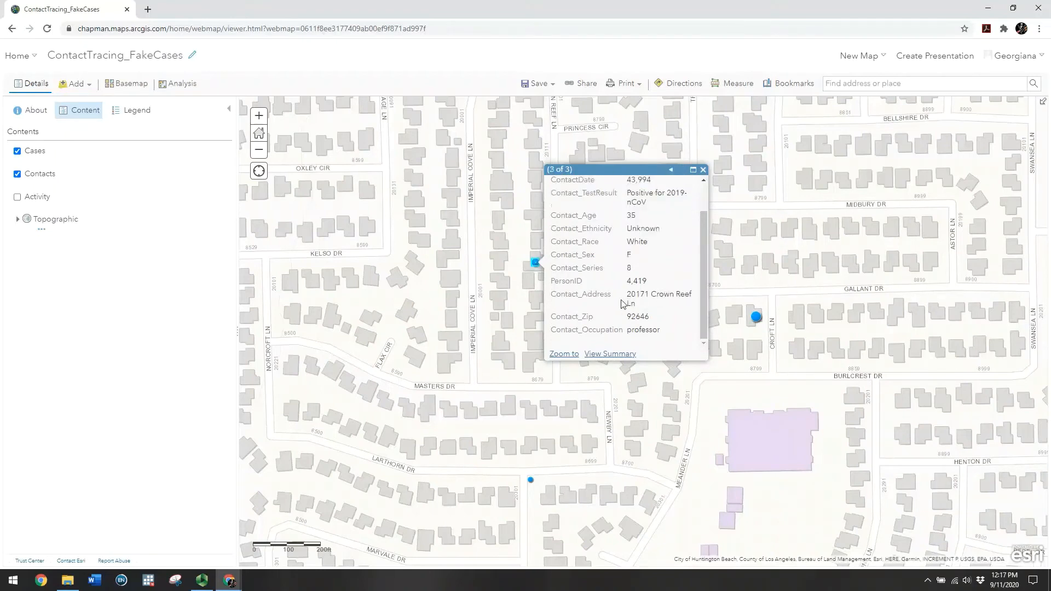
left_click_drag(630, 294, 638, 306)
left_click(684, 266)
scroll(703, 271, "up", 2)
left_click(704, 171)
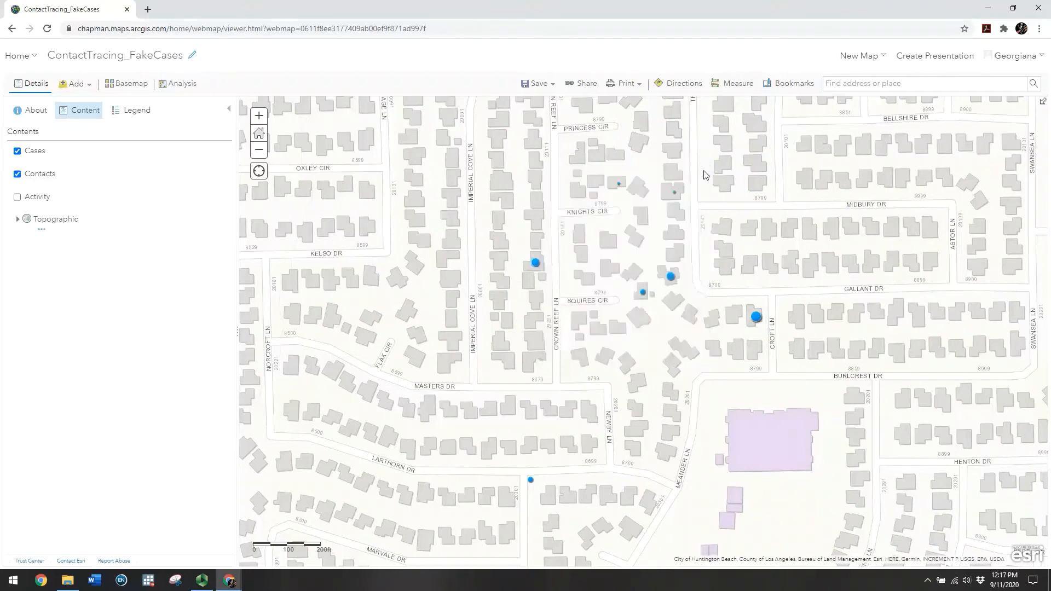
Review the four contacts in the Croft Ln cluster, including test results, then close the pop-up
left_click(671, 277)
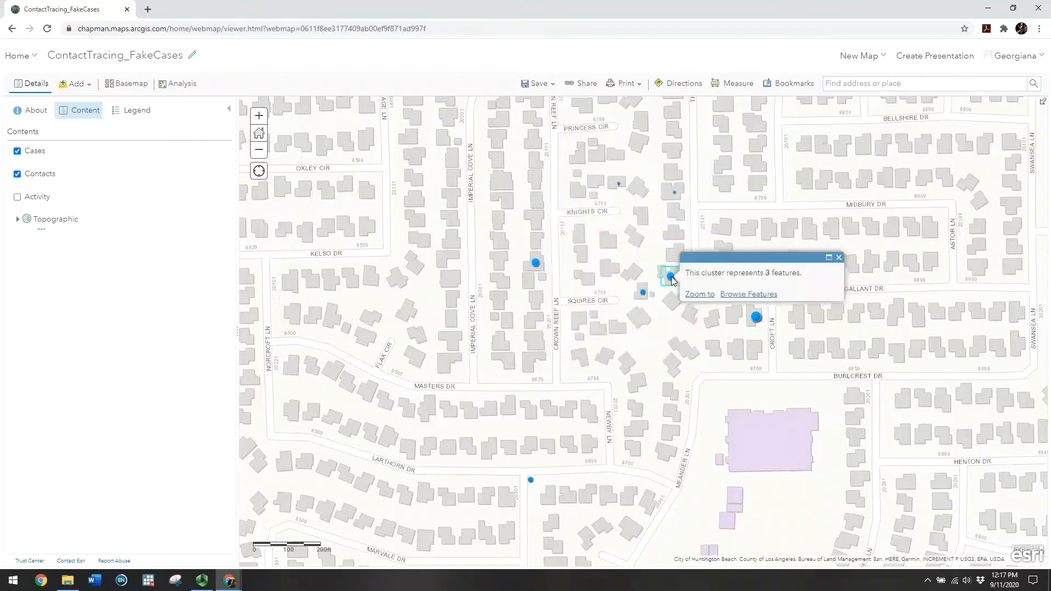
left_click(757, 318)
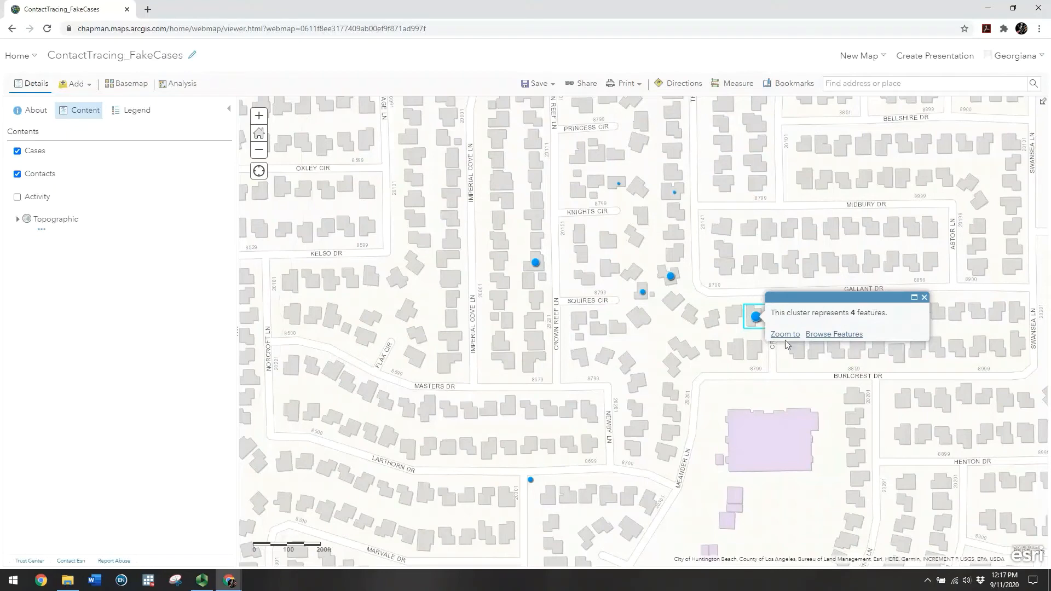
left_click(811, 335)
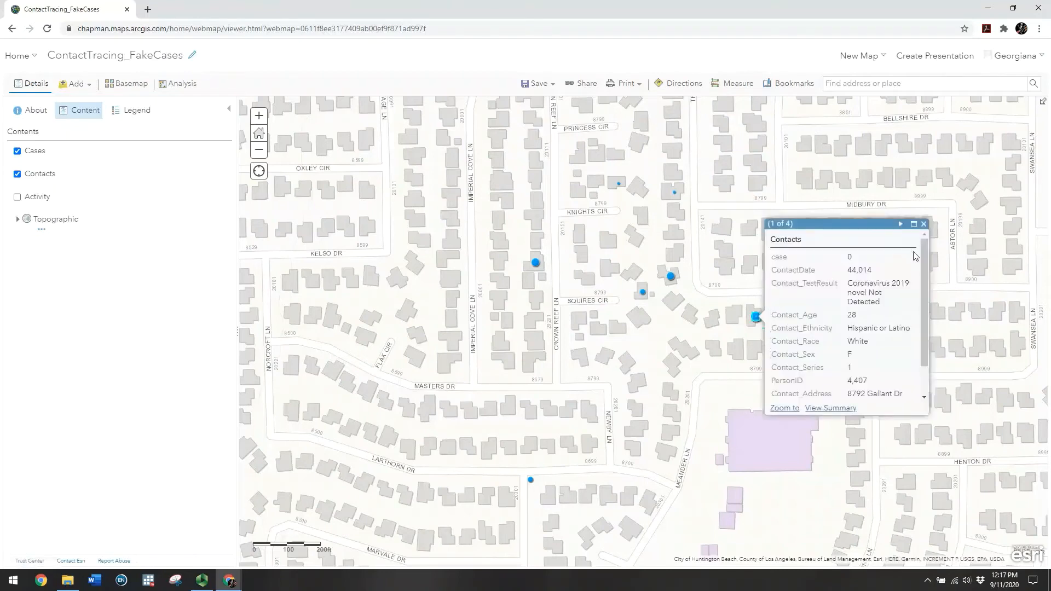
left_click_drag(924, 263, 925, 319)
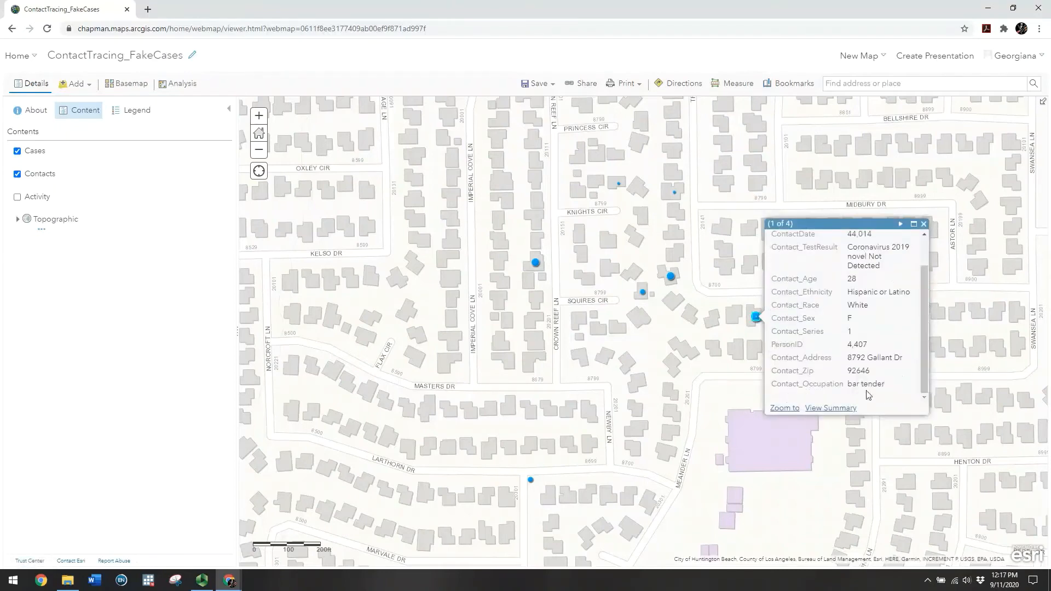
left_click_drag(924, 277, 917, 248)
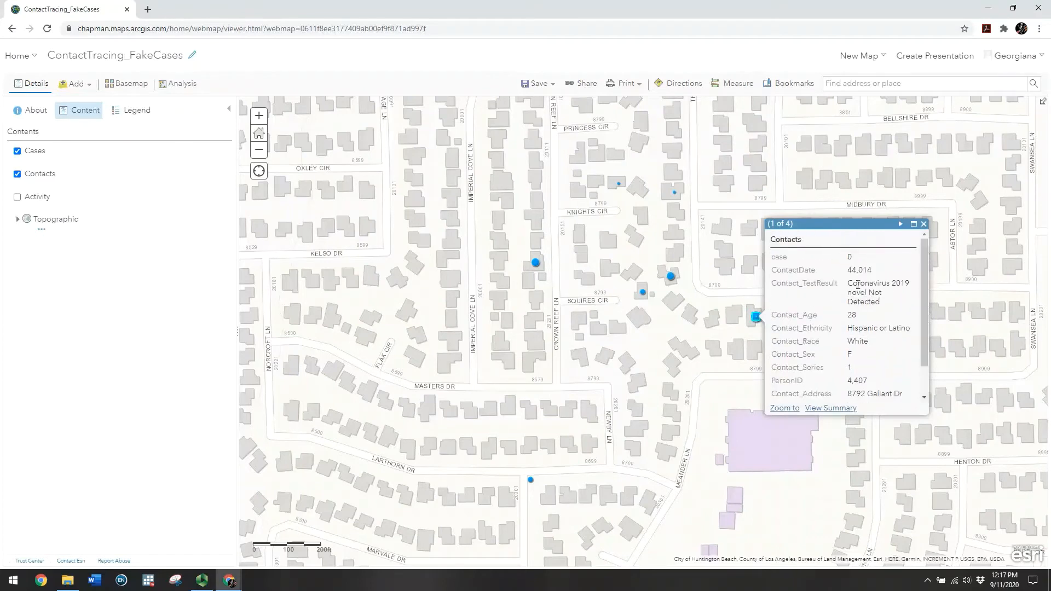
left_click_drag(848, 284, 888, 296)
left_click(873, 296)
left_click(901, 224)
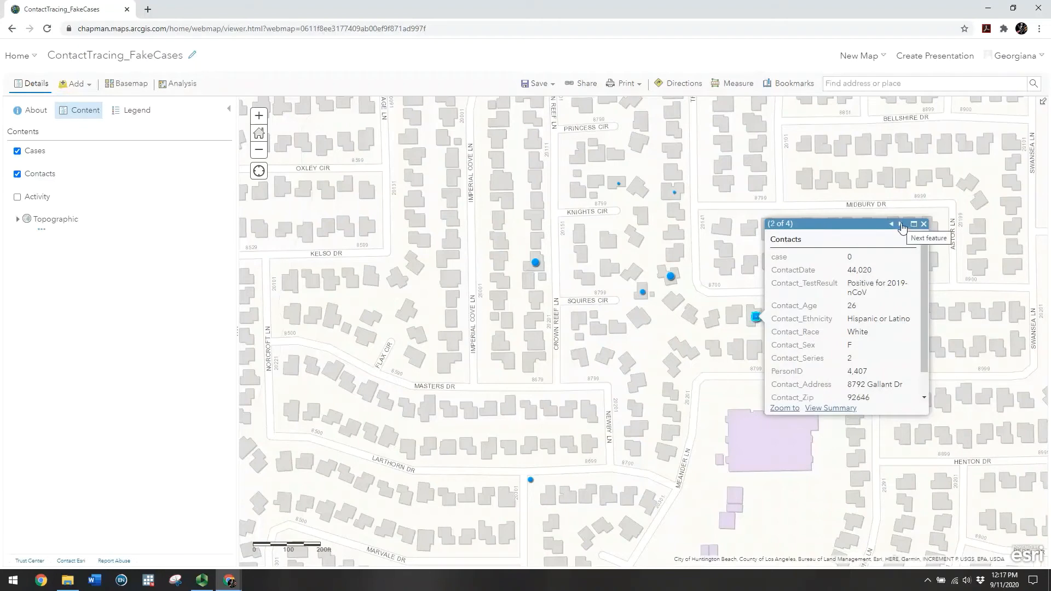
left_click(901, 225)
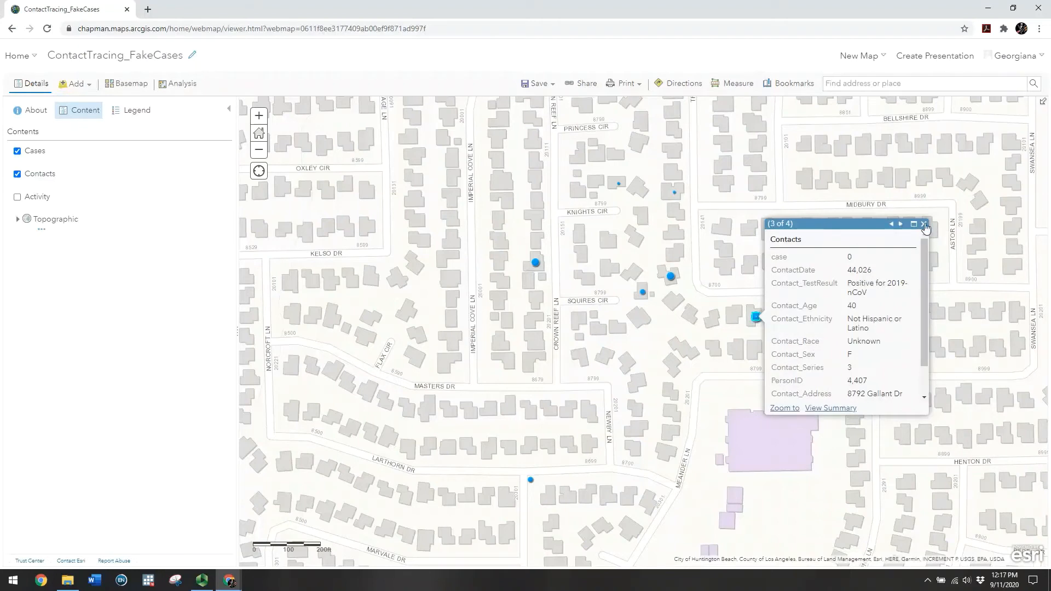
left_click(924, 225)
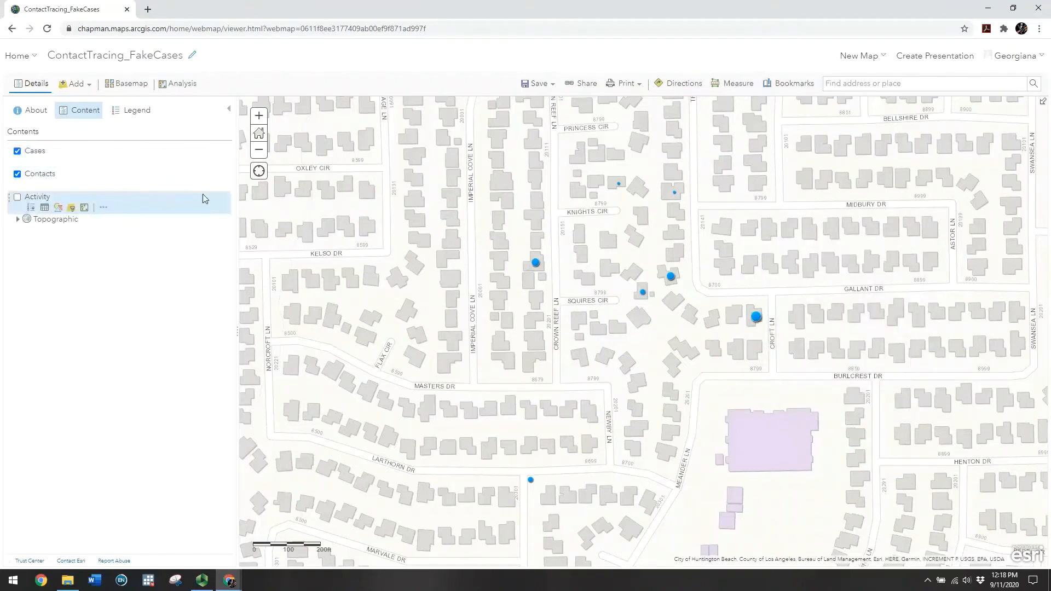
Zoom out several levels and pan east past Costa Mesa to reveal more cases
left_click(260, 152)
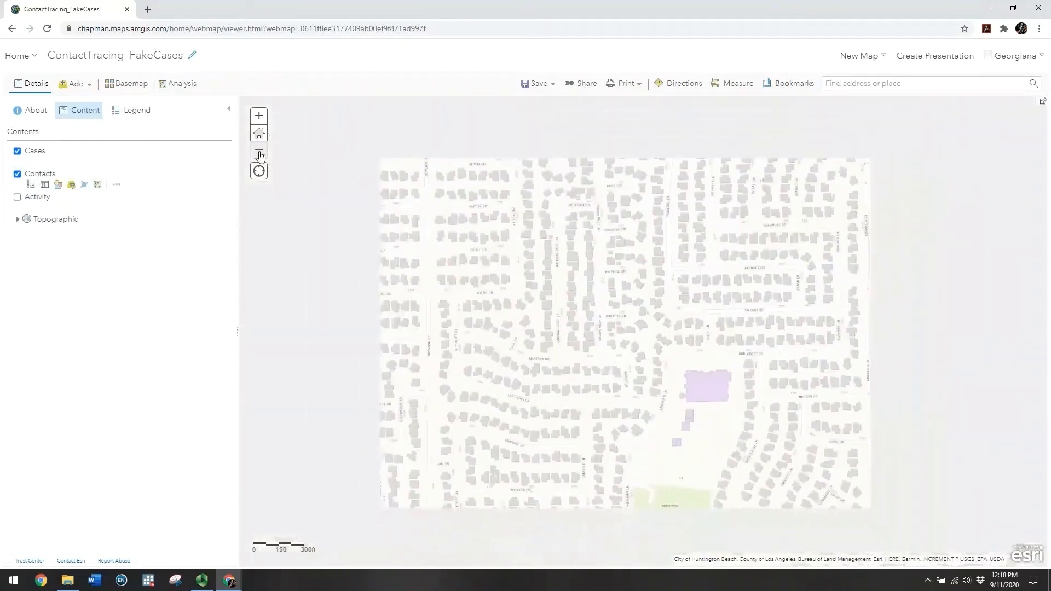
left_click(259, 153)
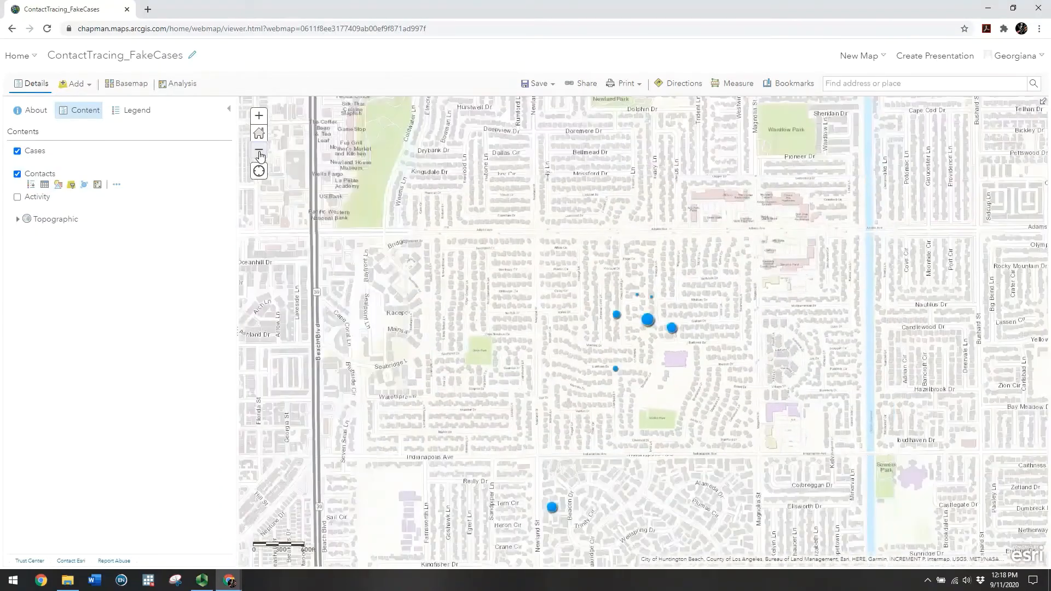
left_click(260, 152)
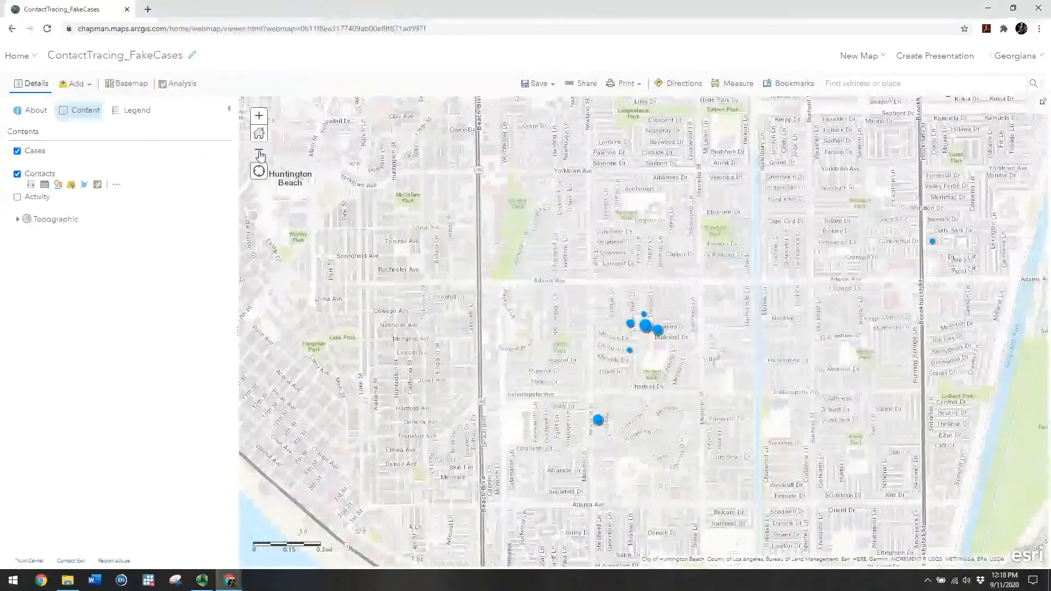
left_click(260, 153)
left_click_drag(789, 348, 529, 262)
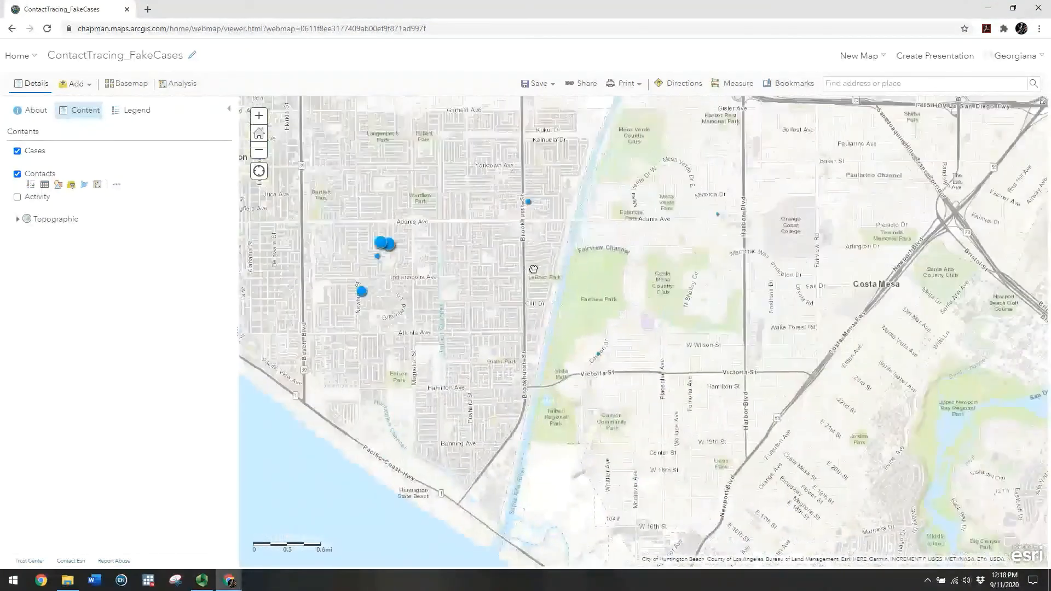
left_click(260, 152)
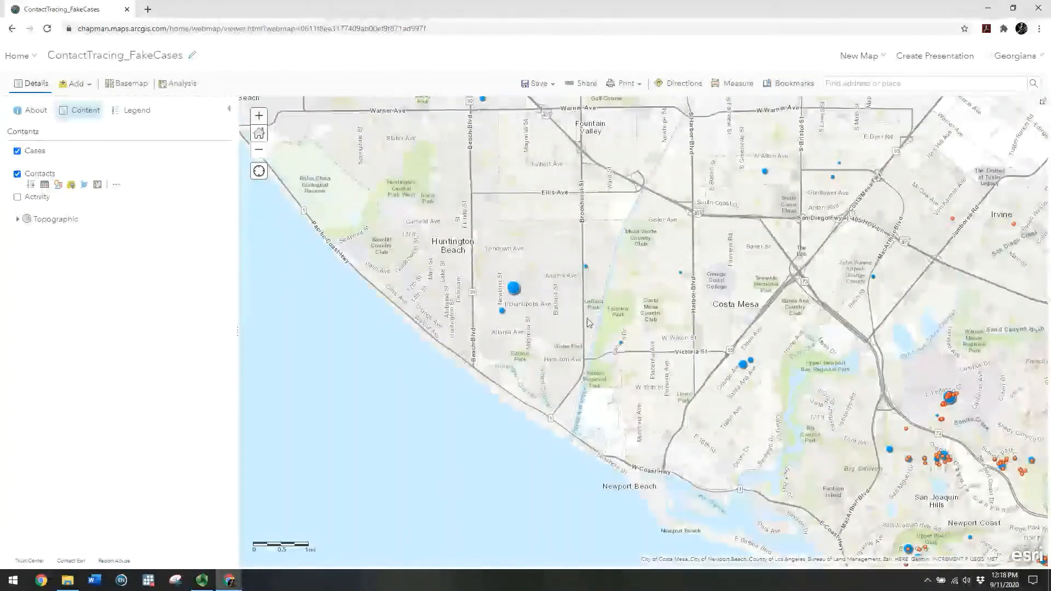
left_click_drag(600, 315, 506, 273)
left_click_drag(511, 312, 431, 262)
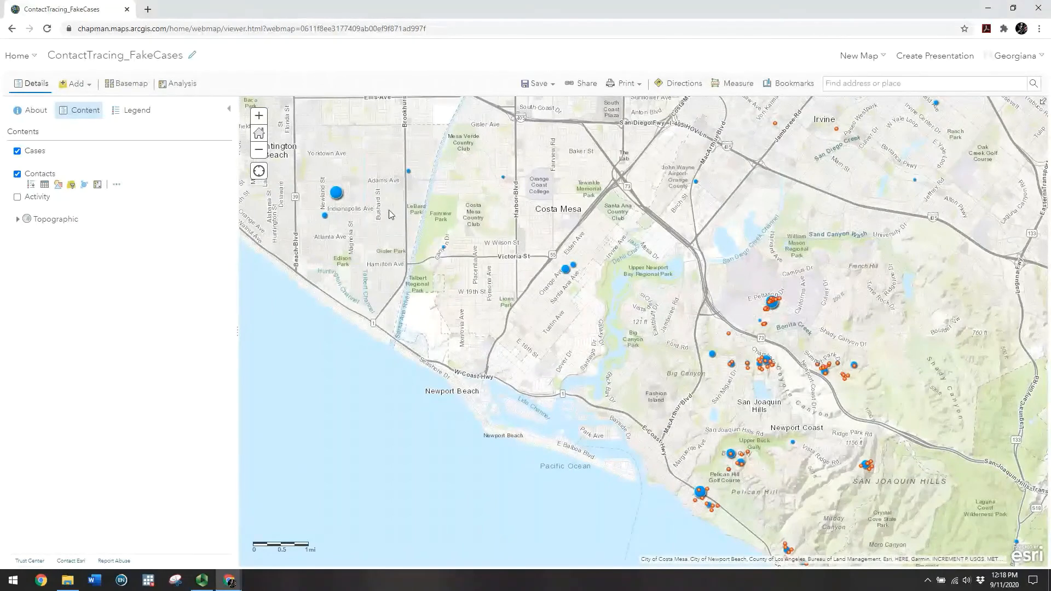
Check one cluster's feature count, then pan and zoom out to the whole Orange County coast
left_click(337, 194)
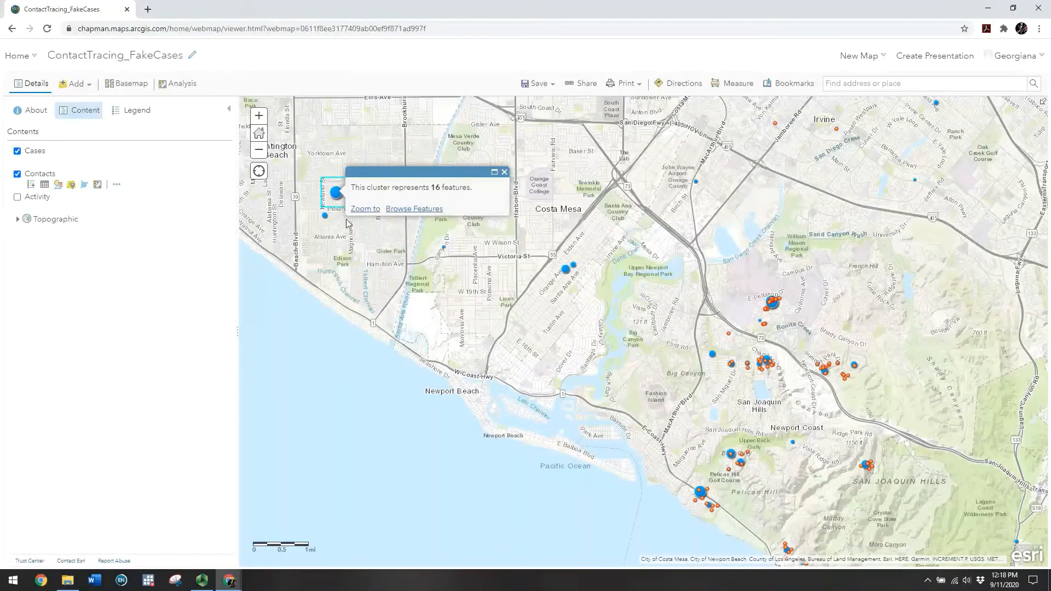
left_click(357, 262)
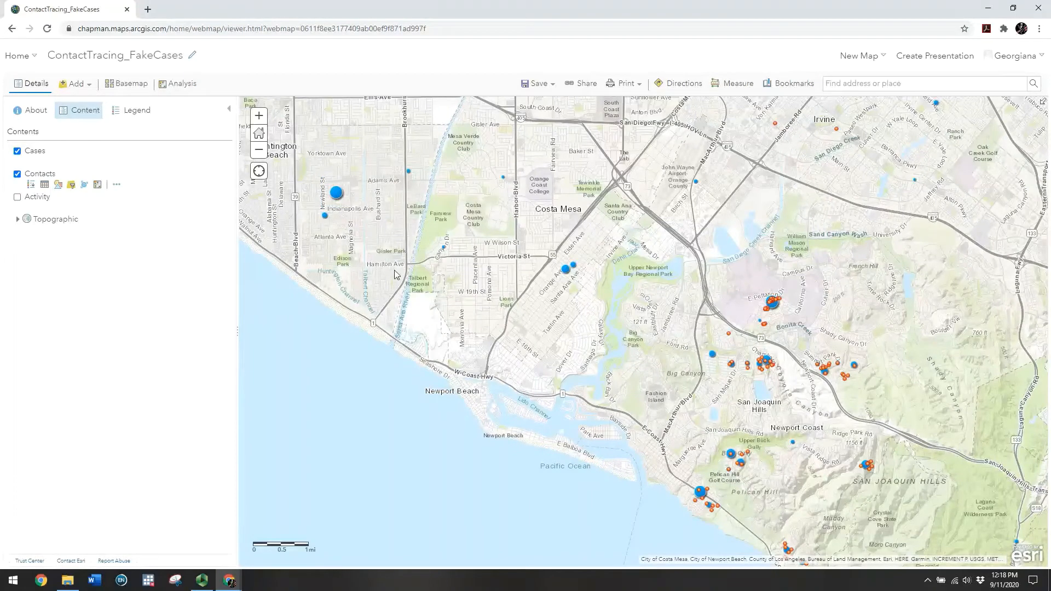
left_click_drag(517, 284, 447, 247)
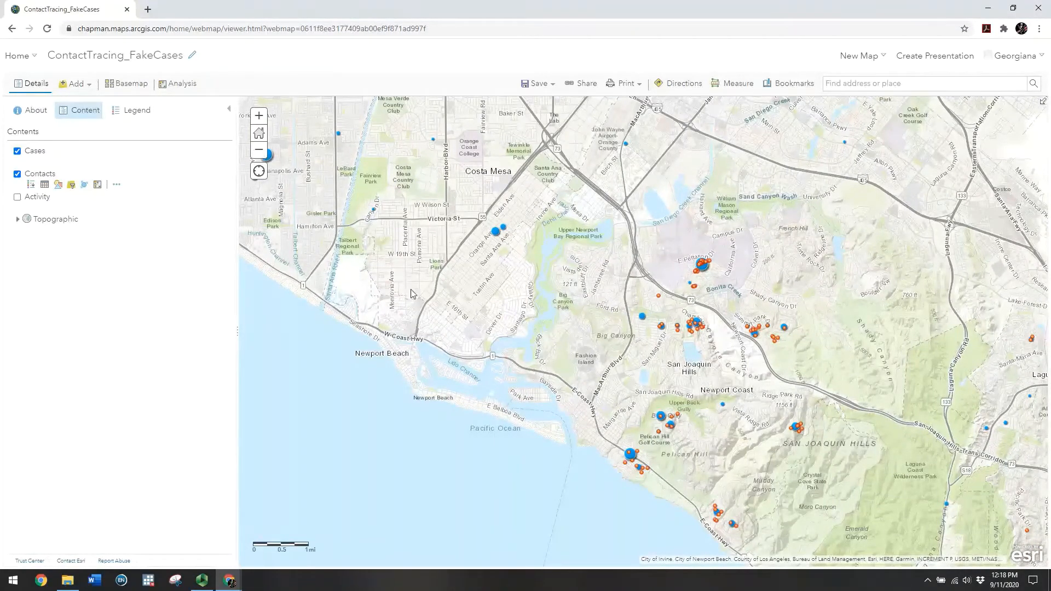
left_click(259, 150)
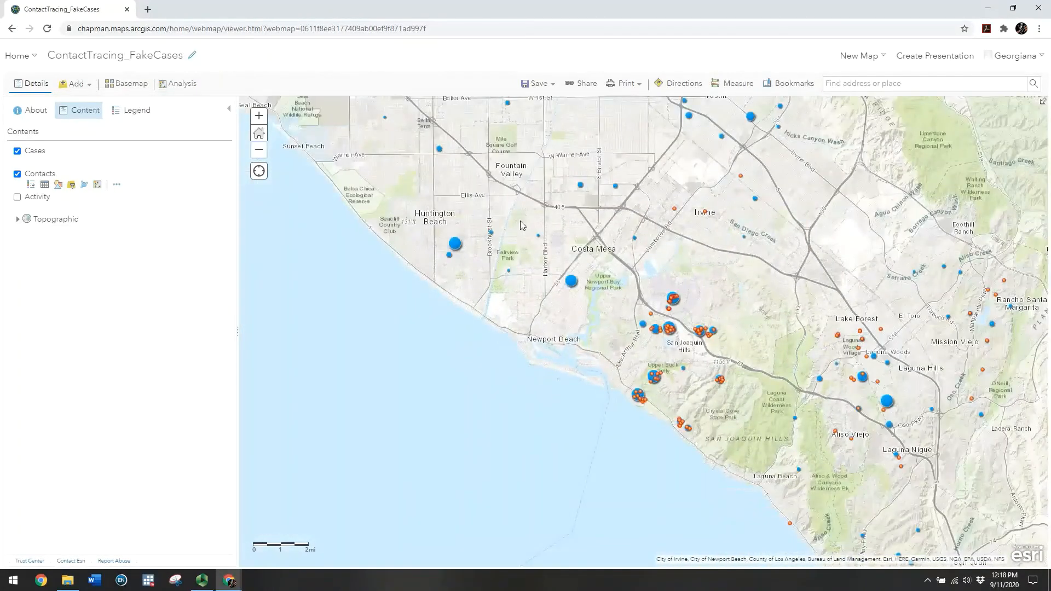
left_click_drag(867, 303, 699, 297)
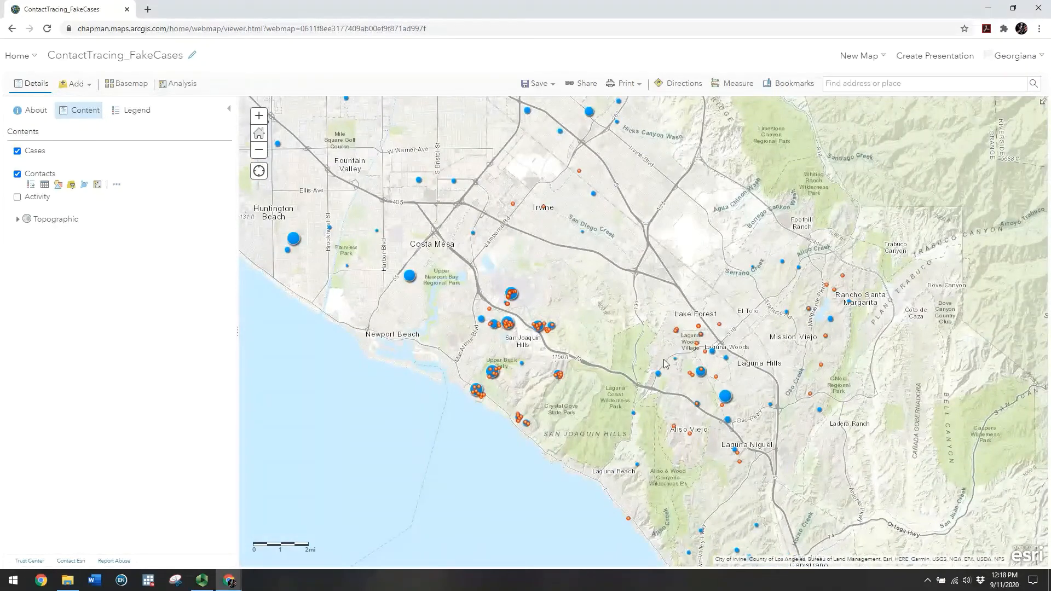
left_click(259, 153)
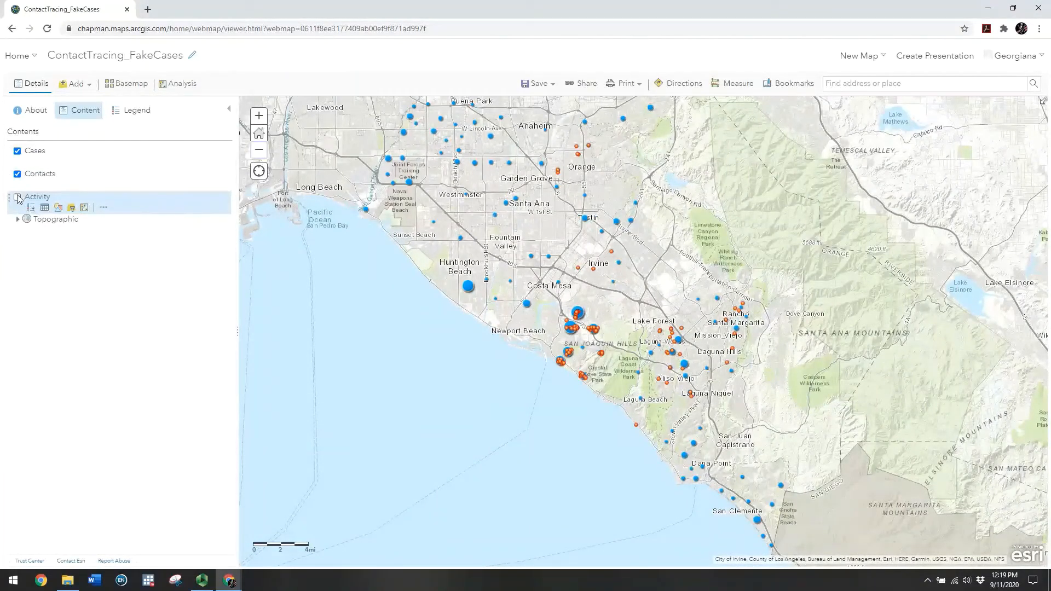
Turn on Activity and review its 13-record attribute table before closing it
left_click(17, 197)
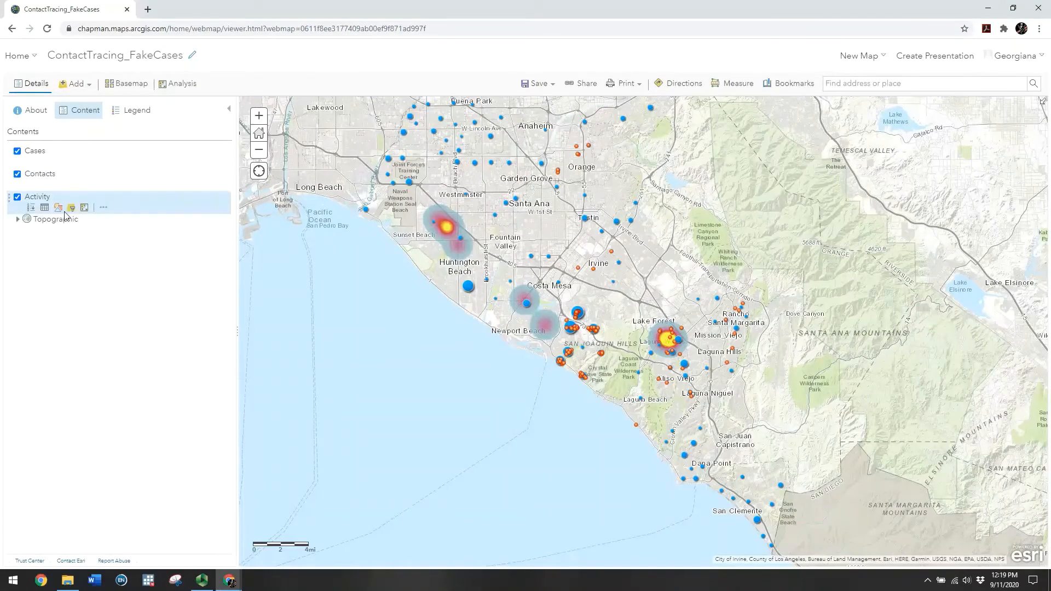
left_click(44, 207)
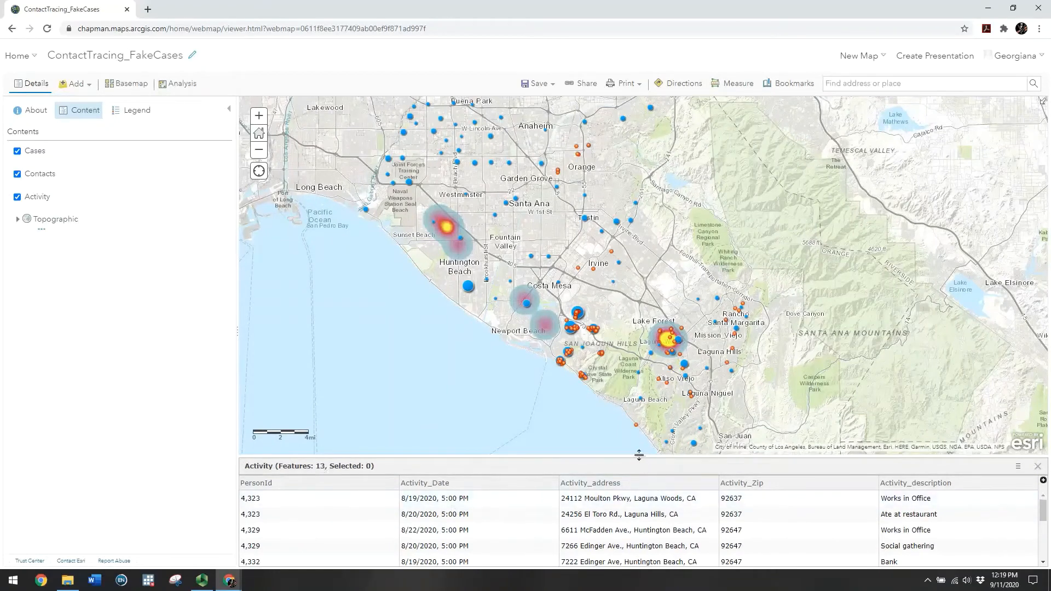
left_click_drag(640, 457, 633, 393)
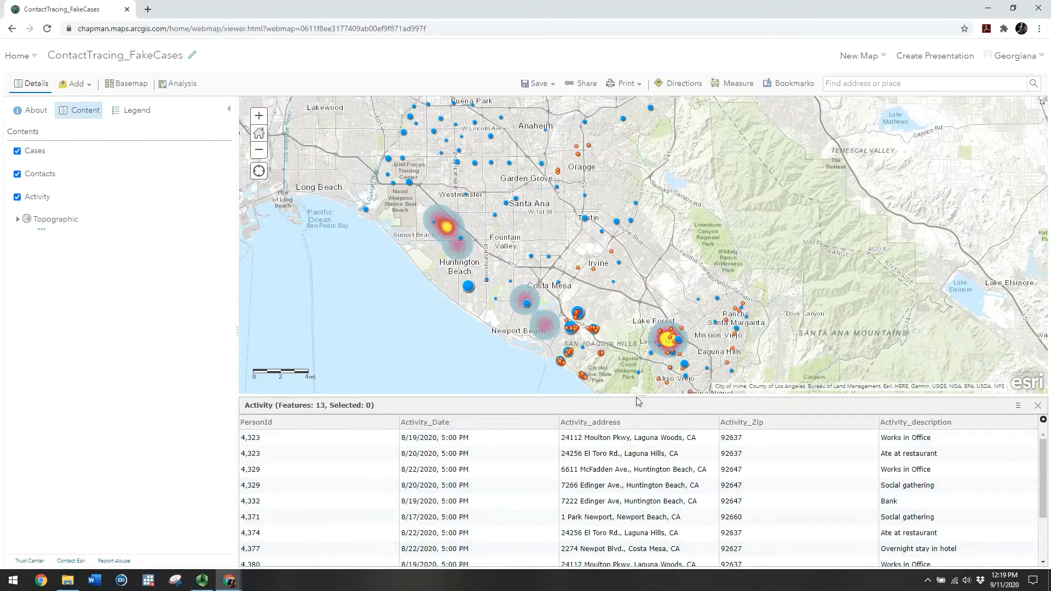
left_click_drag(641, 395, 635, 463)
left_click(1038, 473)
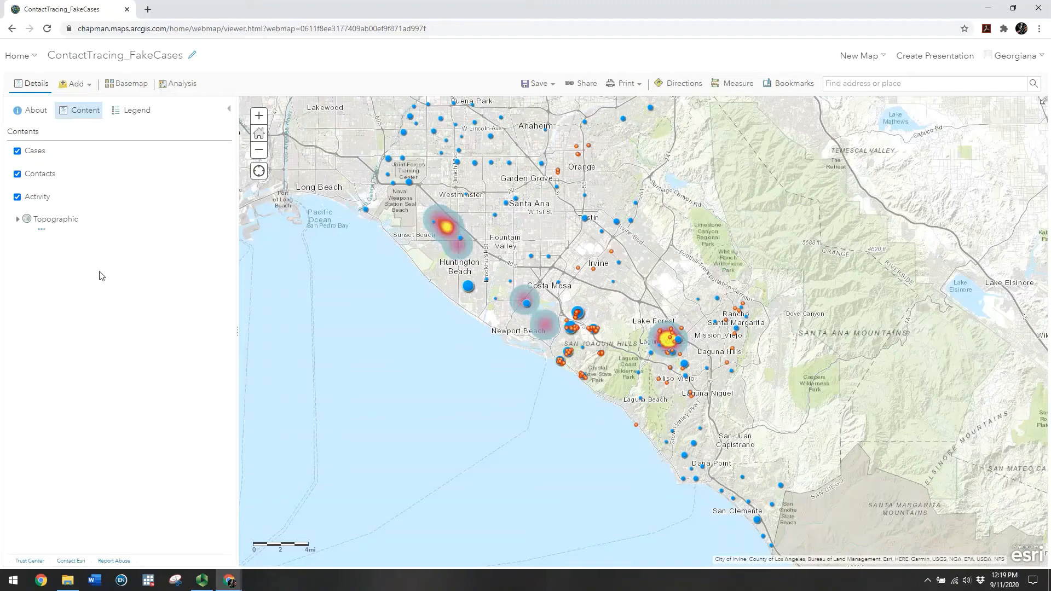
Raise the Activity layer's transparency to about 80%
mouse_move(43, 207)
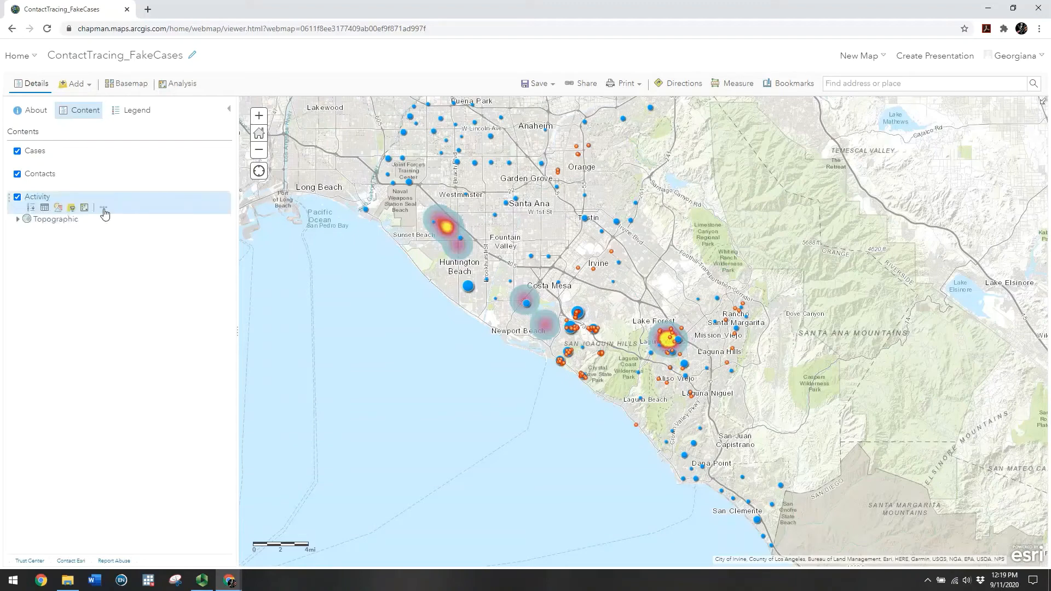
left_click(104, 209)
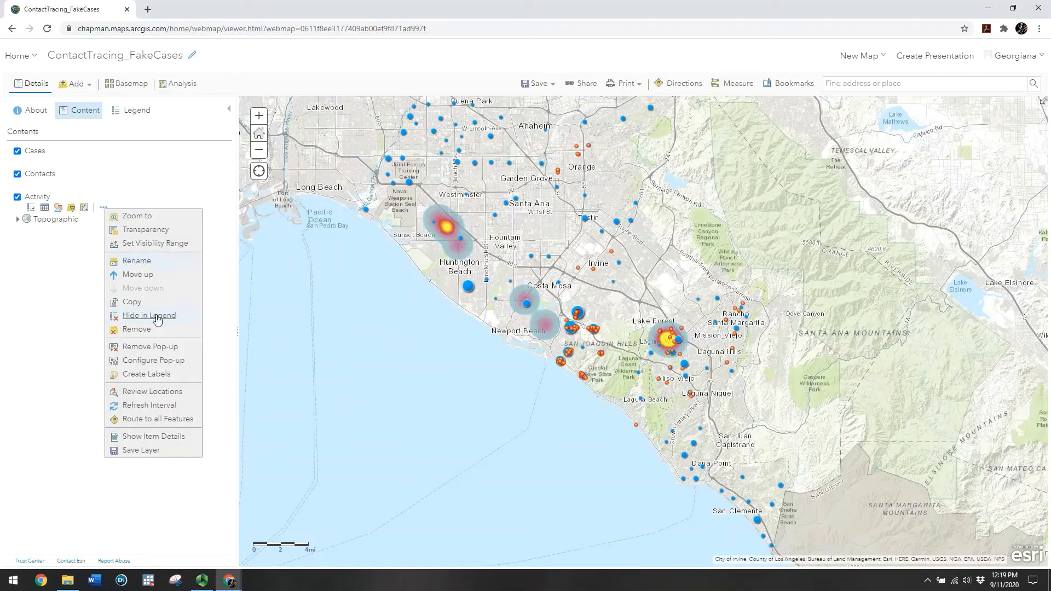
mouse_move(146, 229)
left_click_drag(266, 252, 292, 259)
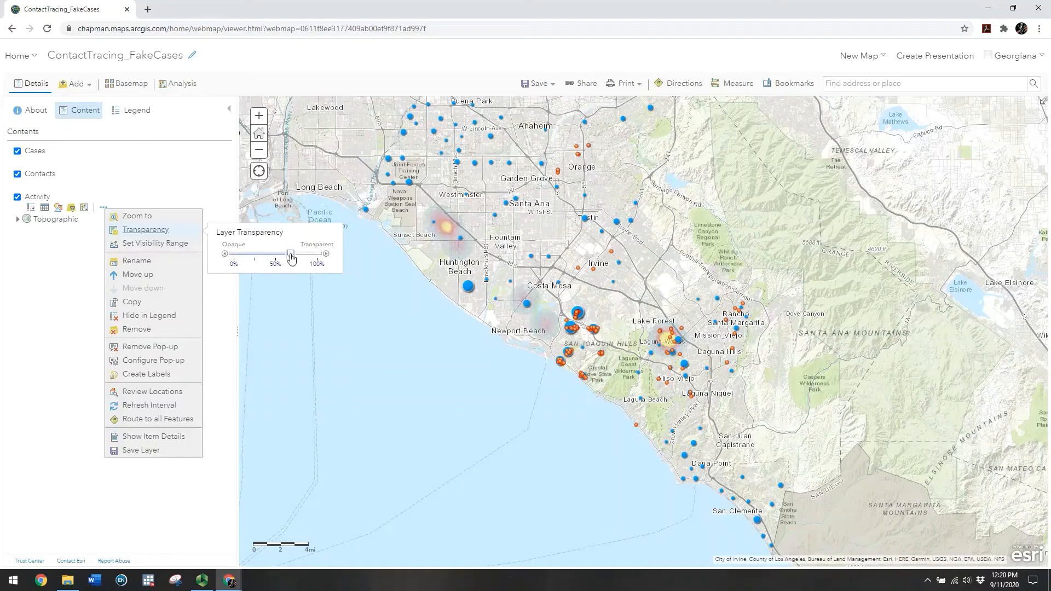
left_click(36, 281)
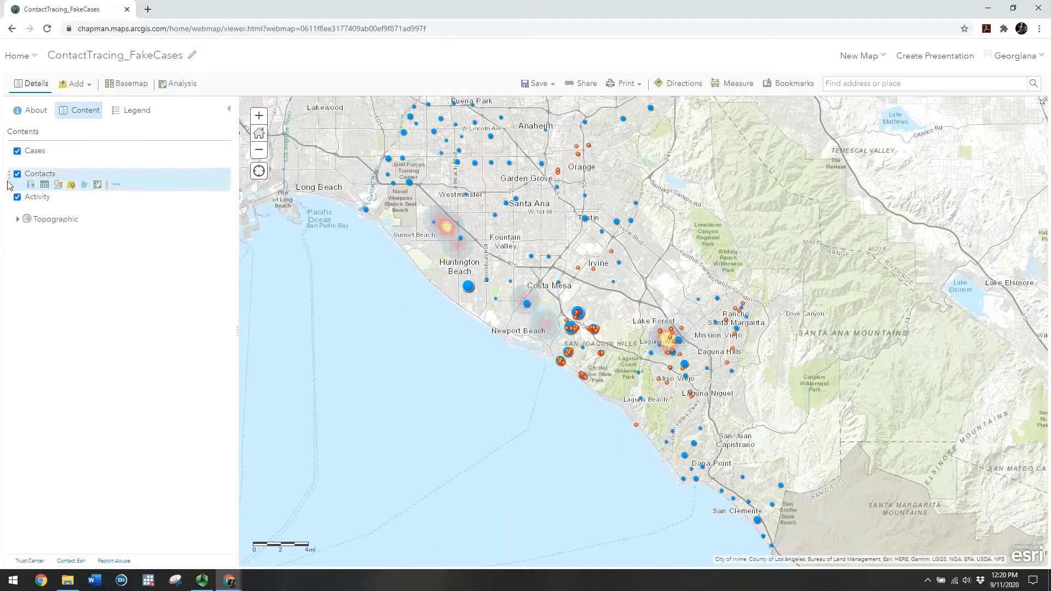
Try Contacts above Cases and revert, then zoom into the Newport Hills neighbourhood cases
left_click_drag(11, 177, 11, 149)
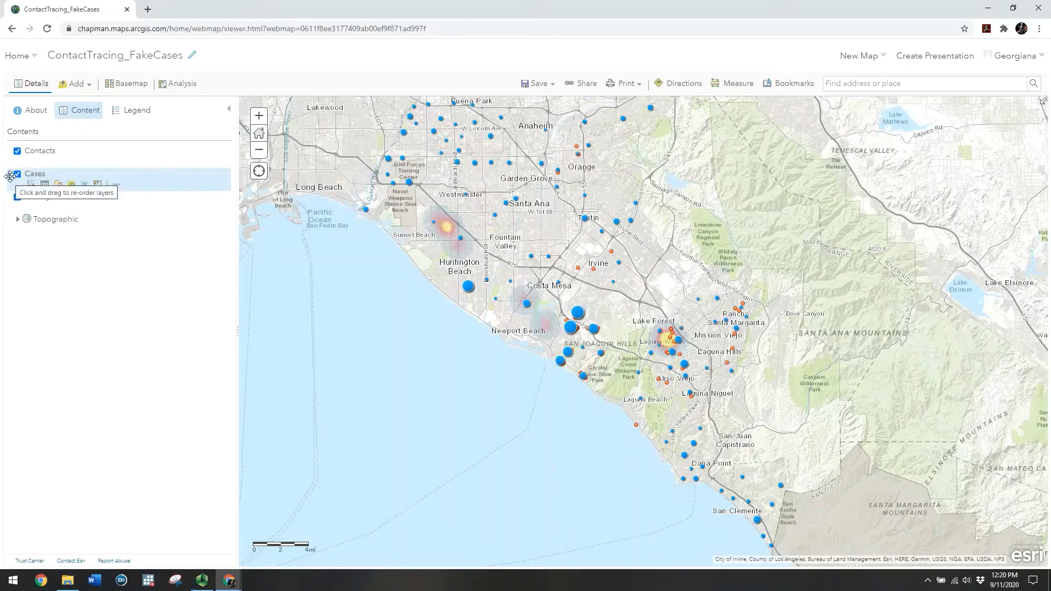
mouse_move(10, 176)
left_mouse_down()
mouse_move(5, 146)
mouse_move(11, 193)
left_mouse_up()
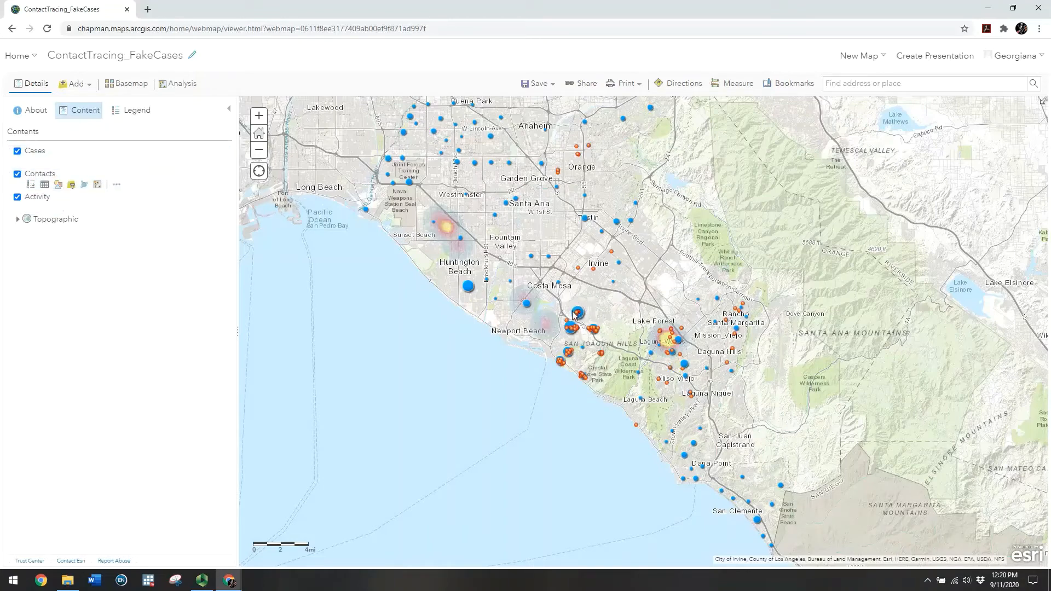
left_click(259, 115)
left_click(259, 116)
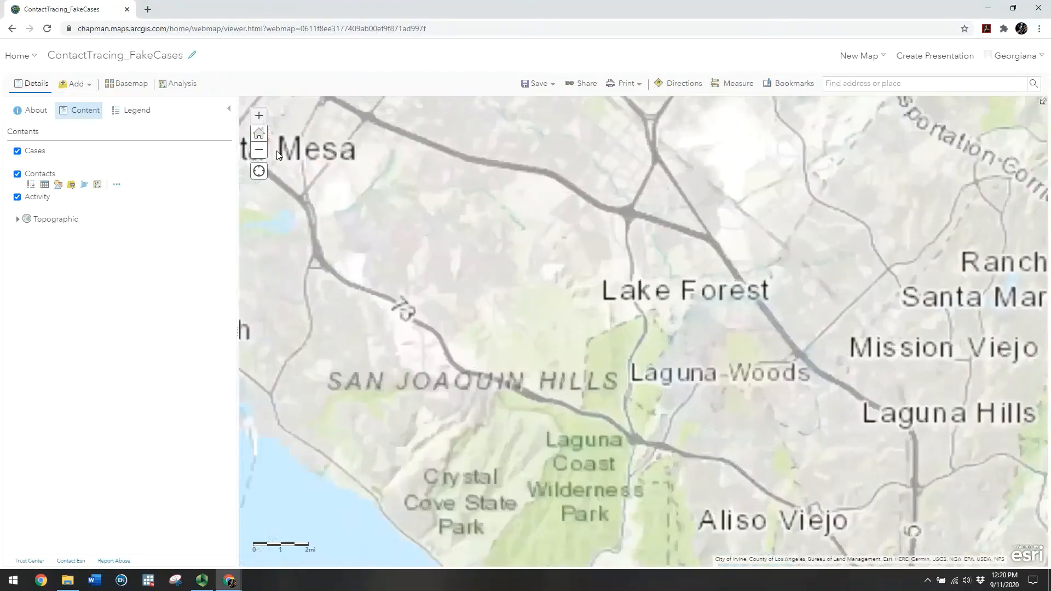
left_click_drag(376, 276, 487, 248)
left_click(259, 116)
left_click(259, 116)
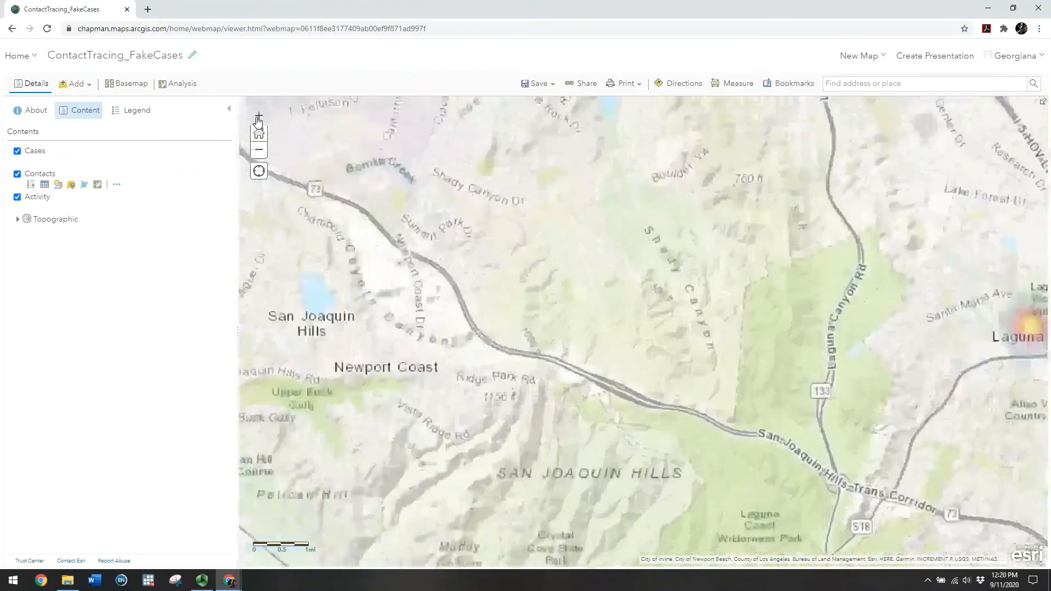
left_click_drag(336, 251, 872, 350)
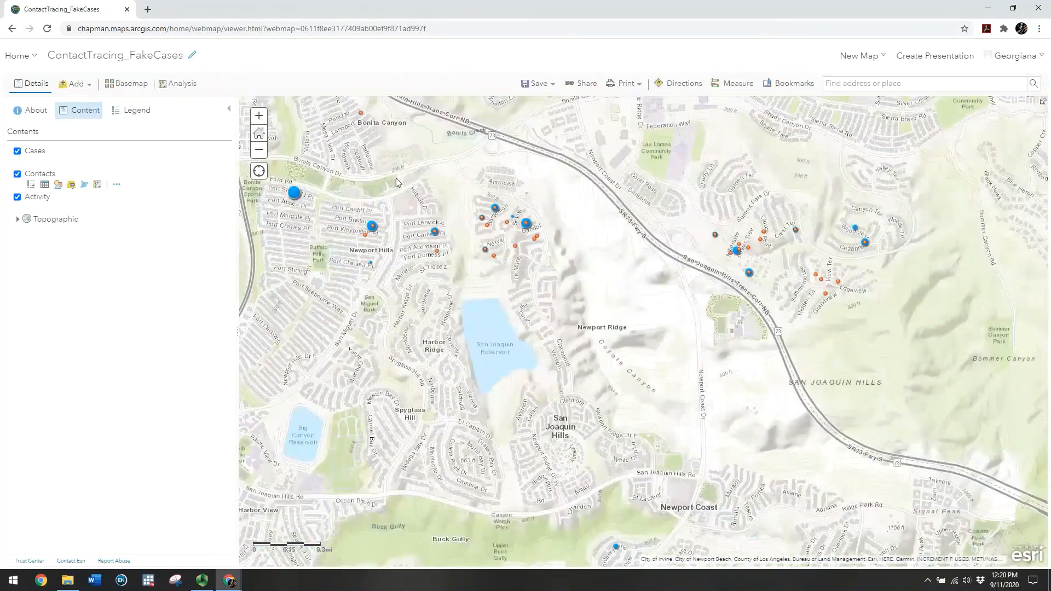
left_click_drag(395, 181, 473, 265)
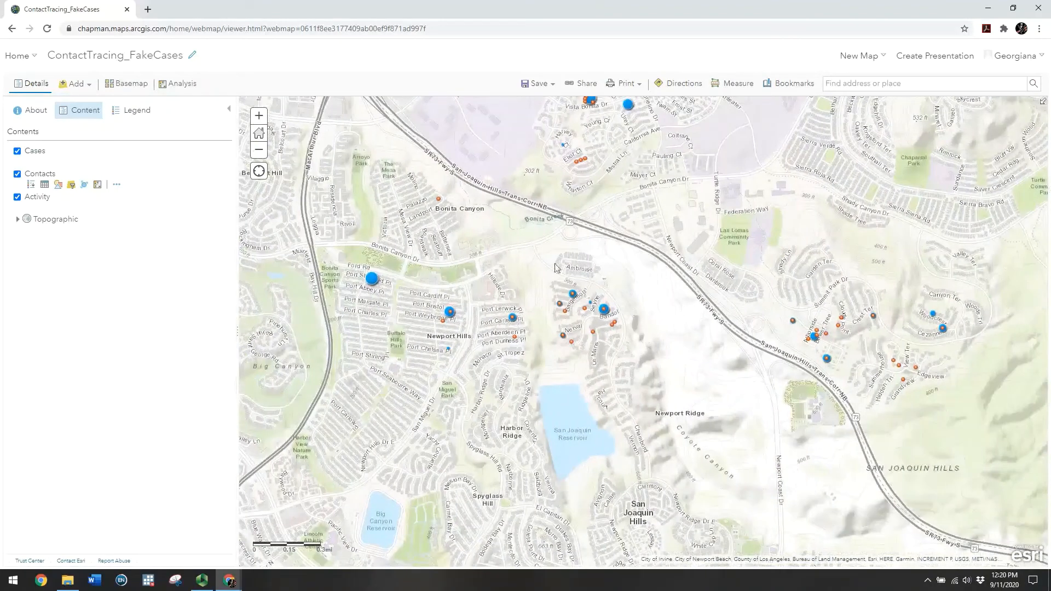
left_click(259, 116)
left_click_drag(446, 300, 520, 293)
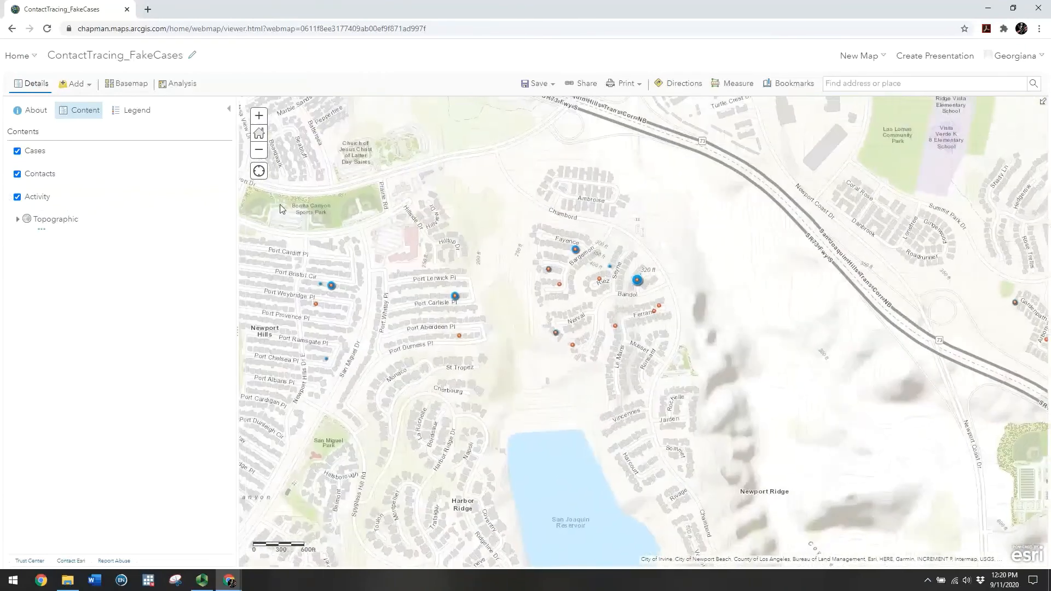
Settle the layer order as Cases, Contacts, Activity and collapse the Contacts legend
left_click(32, 162)
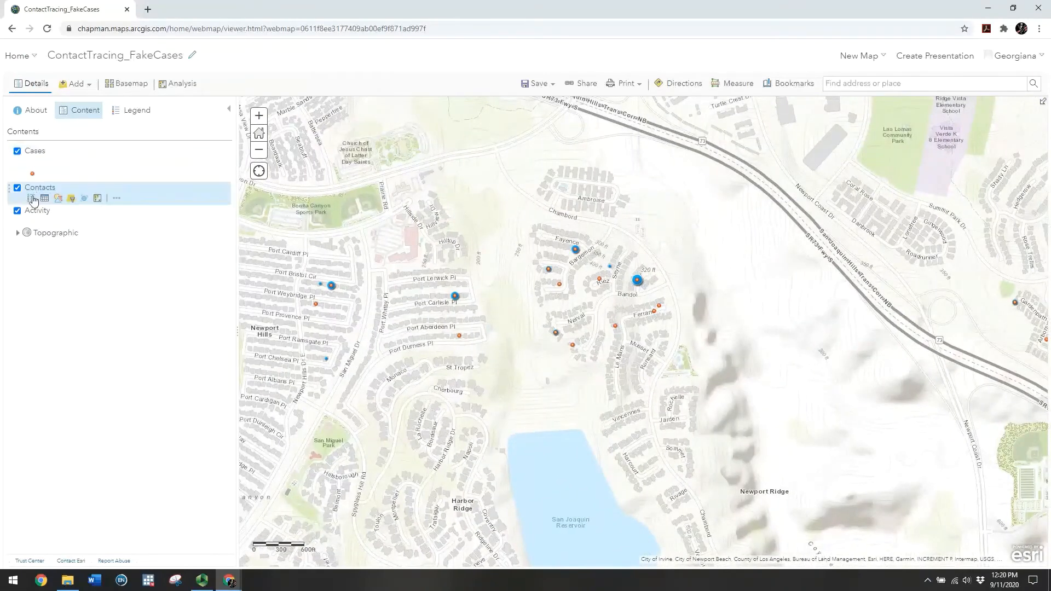
left_click(31, 198)
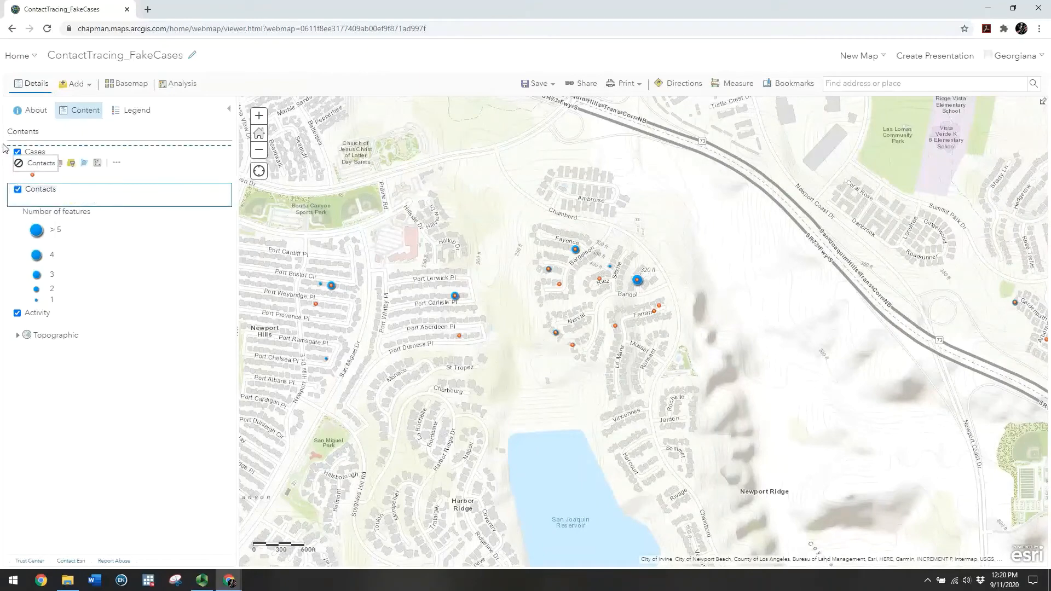
mouse_move(5, 145)
left_click_drag(8, 153, 14, 310)
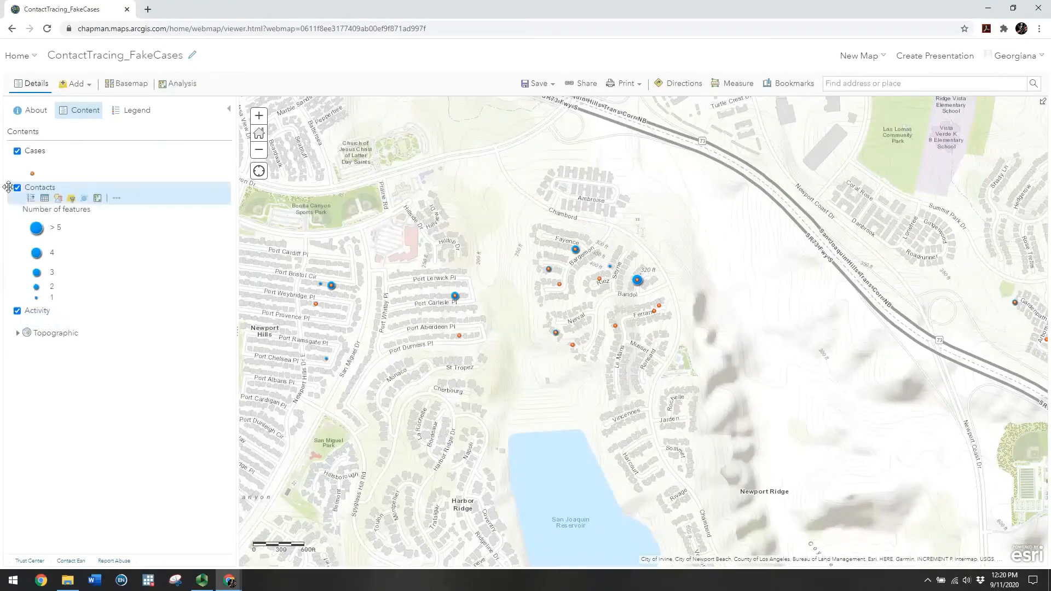
left_click_drag(11, 152, 11, 312)
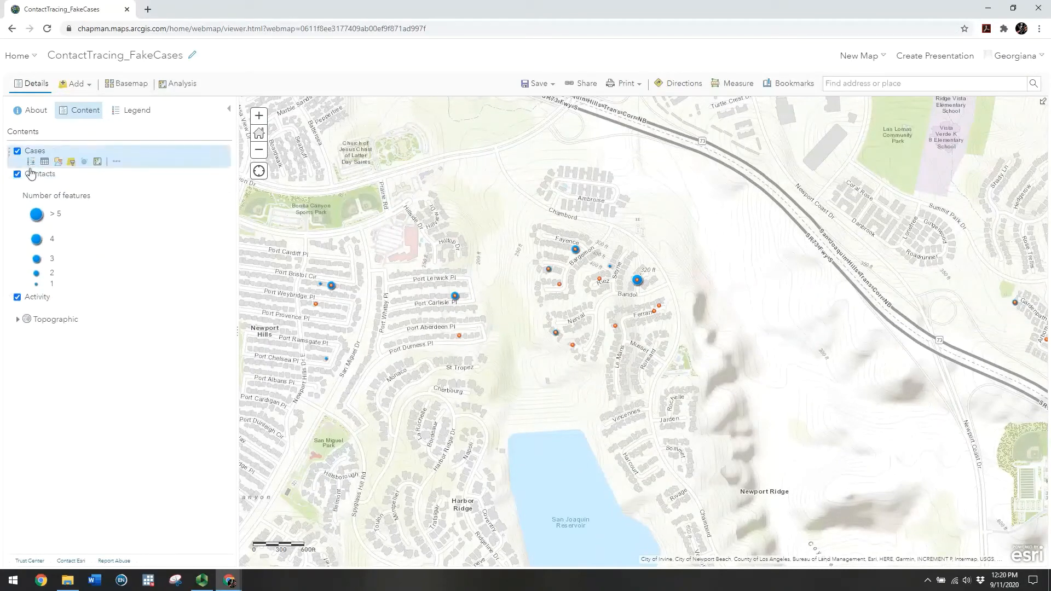
left_click(32, 187)
left_click_drag(10, 153, 12, 164)
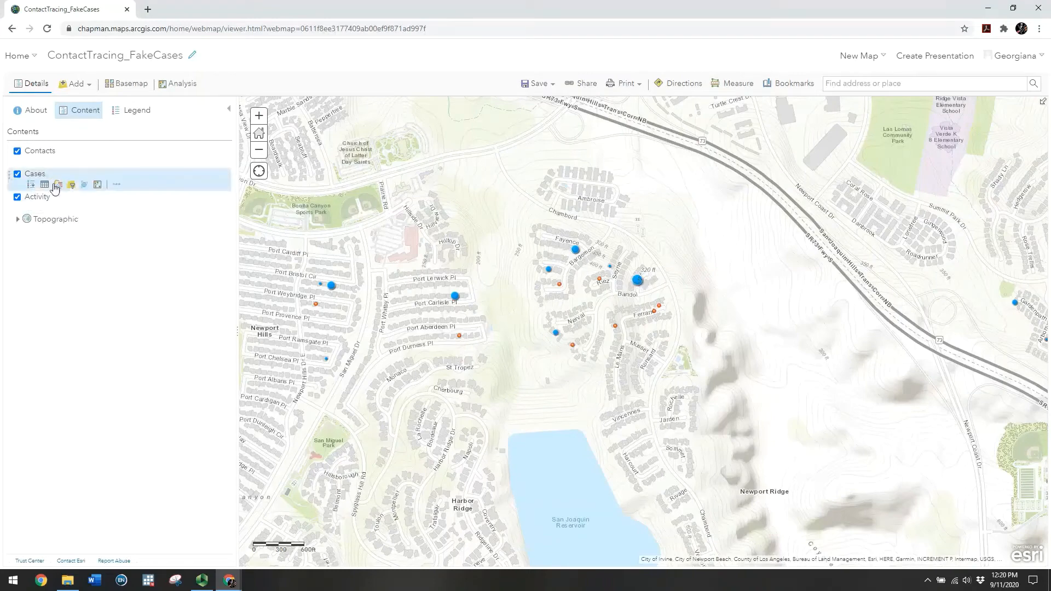
left_click_drag(11, 152, 10, 197)
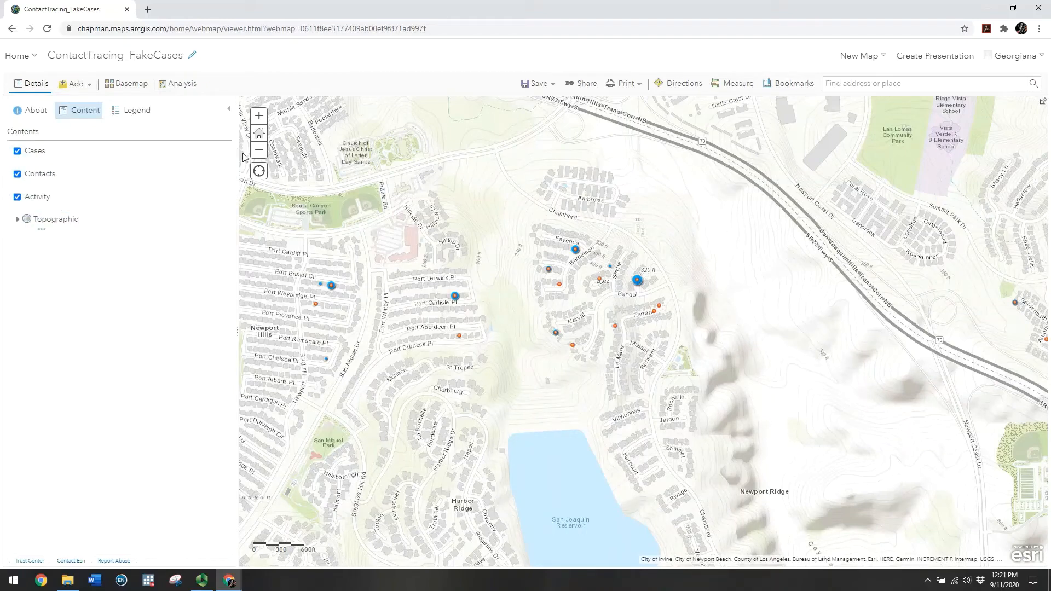
Frame Newport Beach, Costa Mesa and the Pelican Hill coast, then open the Add menu
left_click(259, 152)
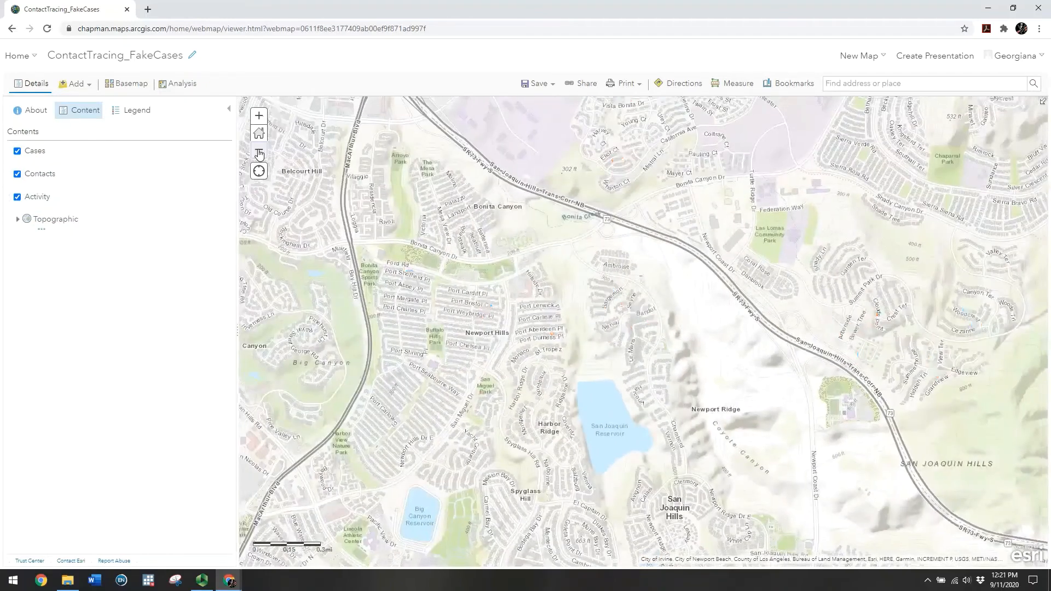
left_click(259, 153)
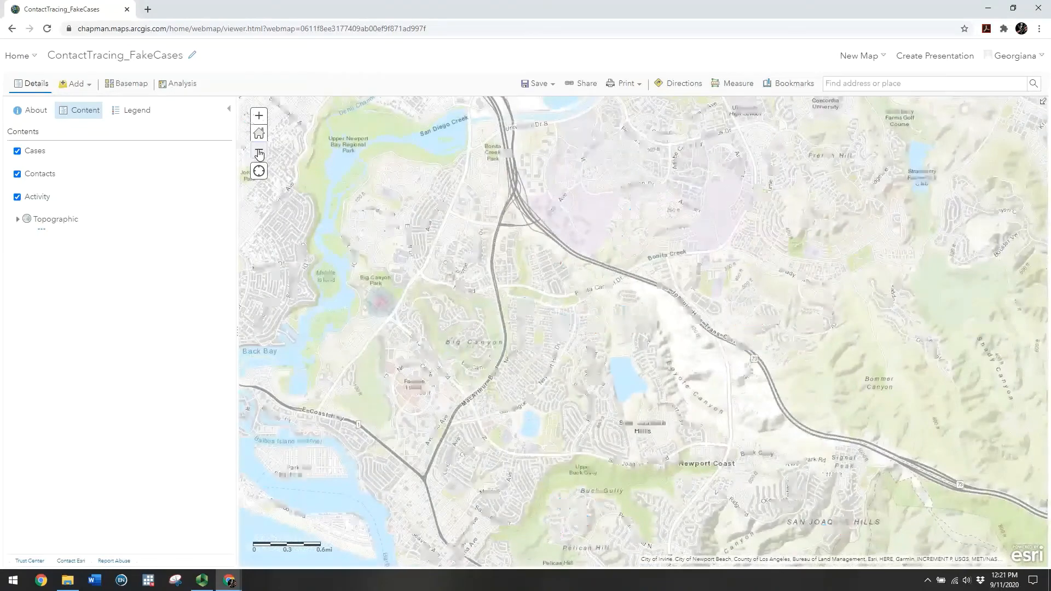
left_click(259, 154)
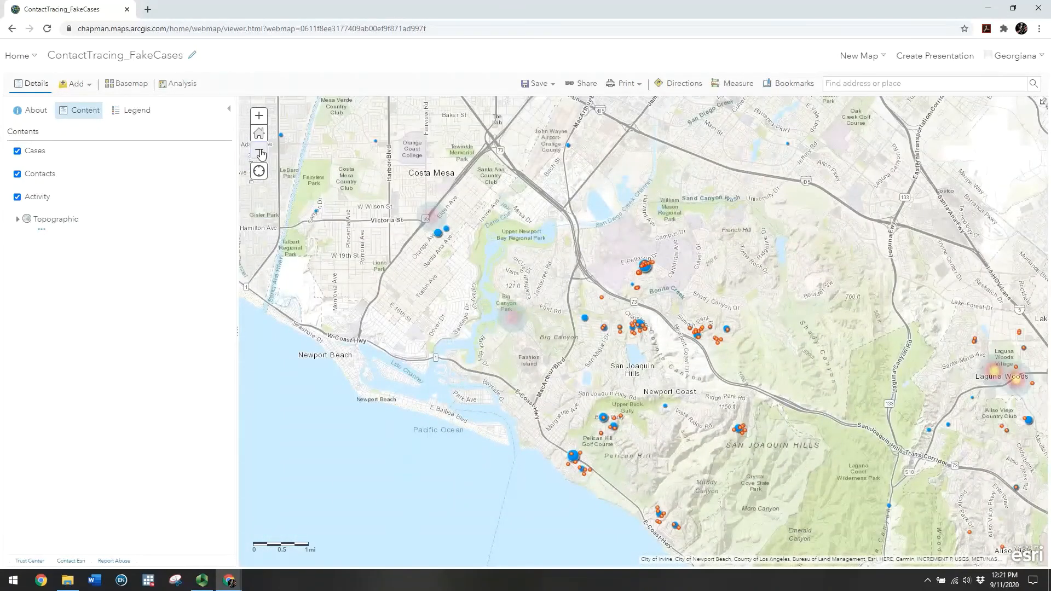
left_click(259, 153)
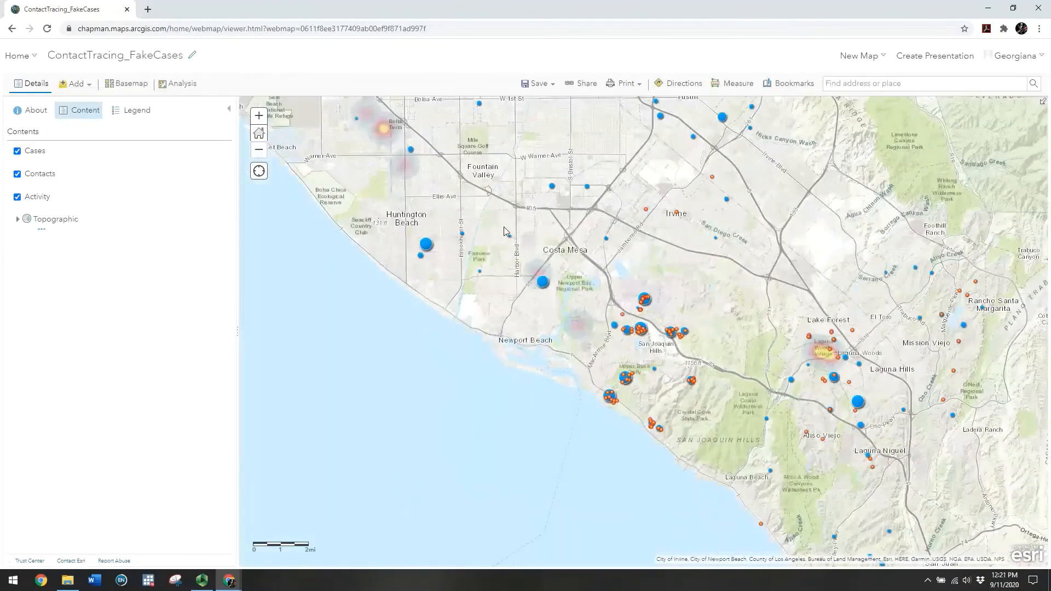
left_click_drag(504, 228, 472, 277)
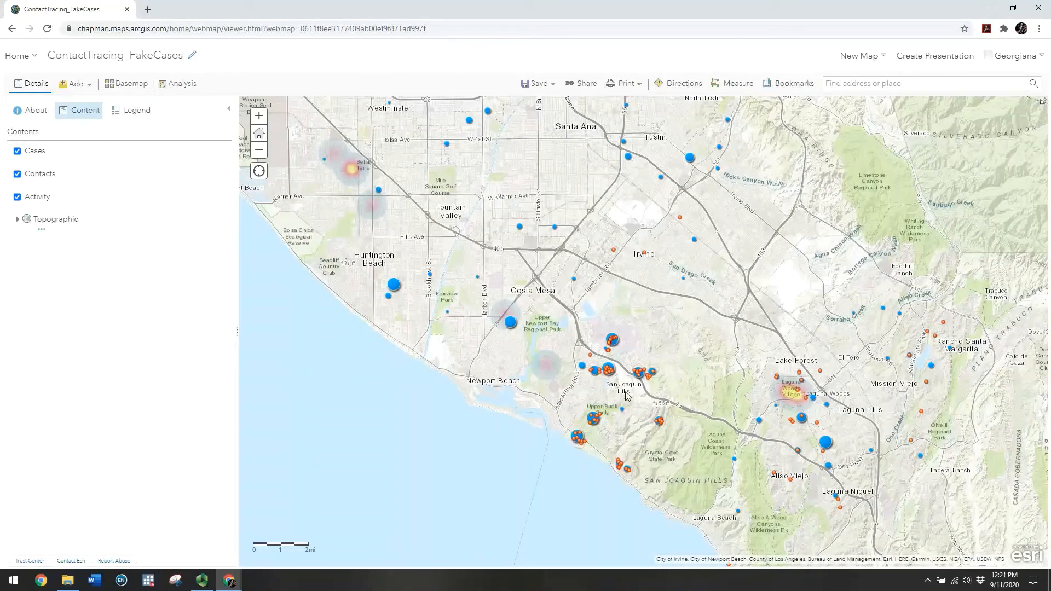
left_click(259, 117)
scroll(519, 495, "up", 2)
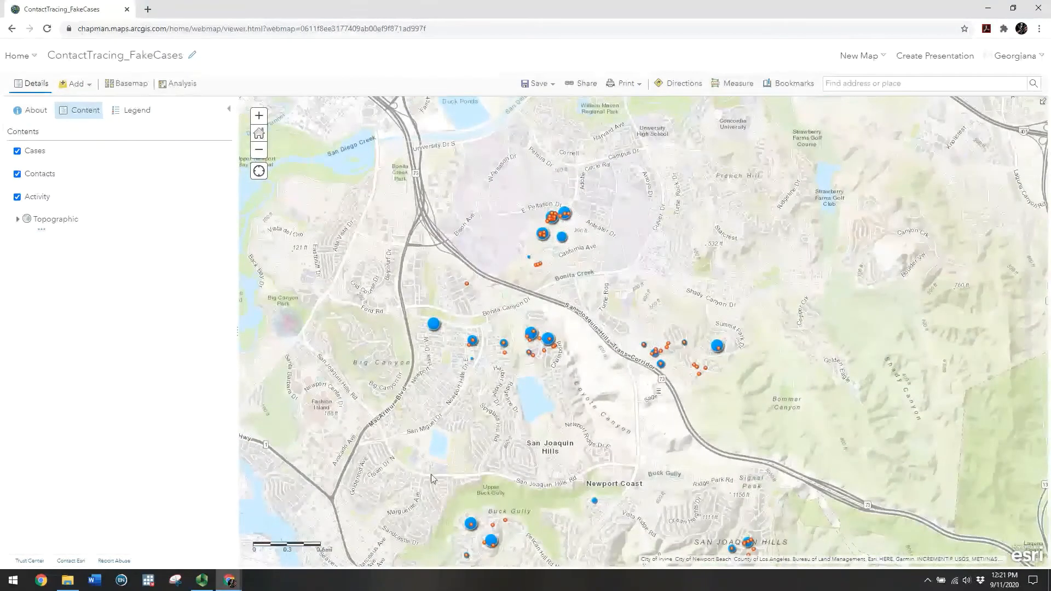
left_click_drag(557, 472, 548, 312)
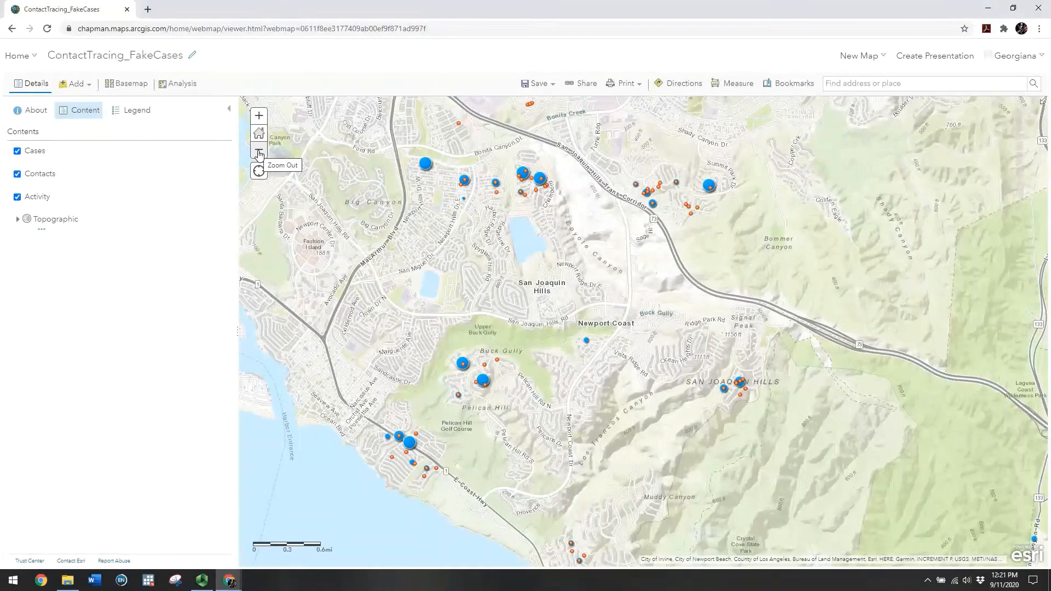
left_click(259, 155)
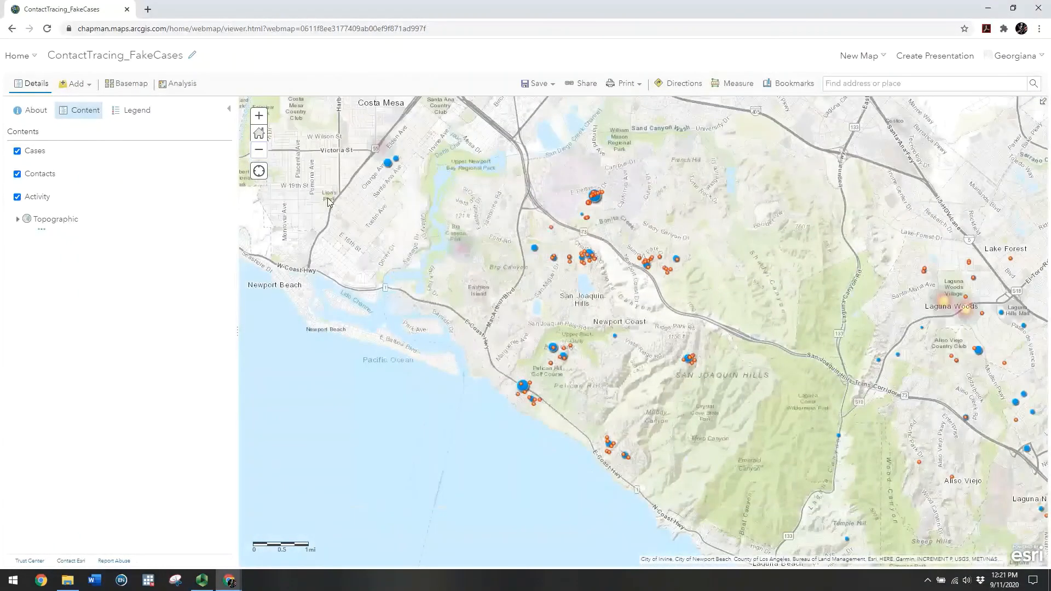
left_click_drag(323, 206, 366, 297)
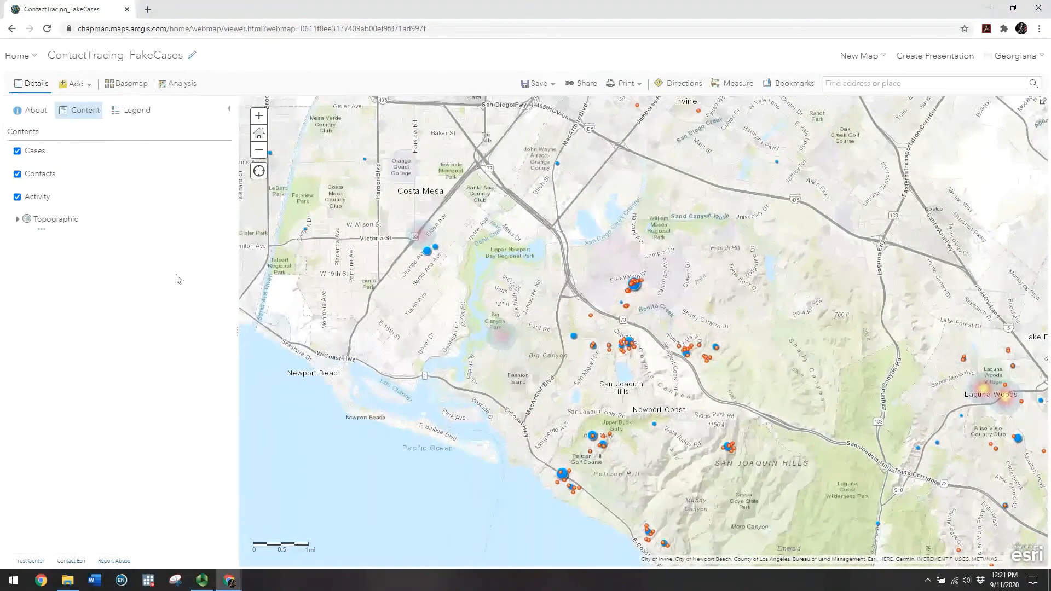
left_click(90, 86)
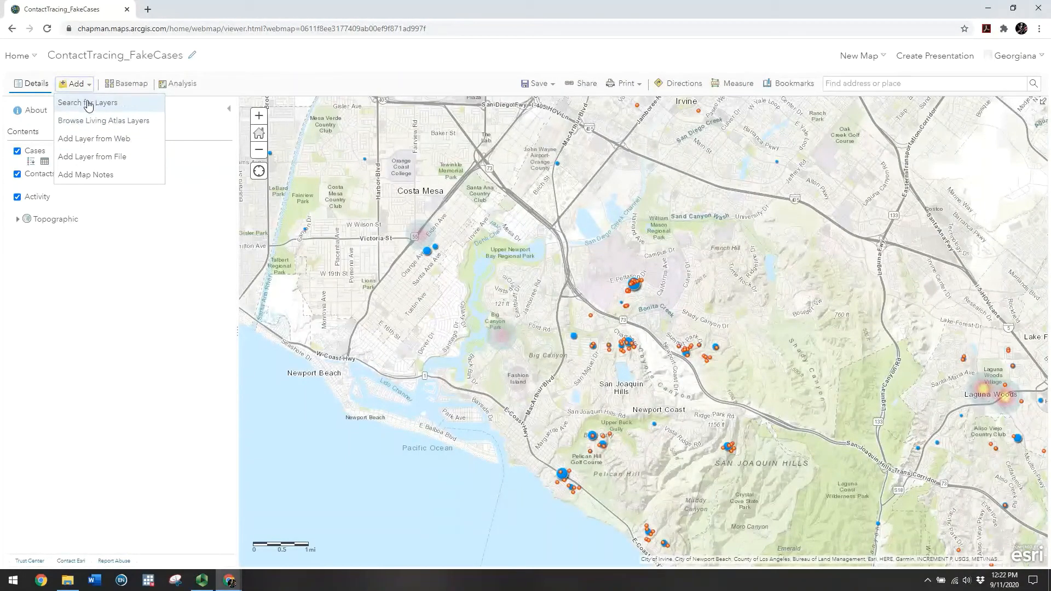
Start Search for Layers, switching the source from Living Atlas to all of ArcGIS Online
left_click(87, 104)
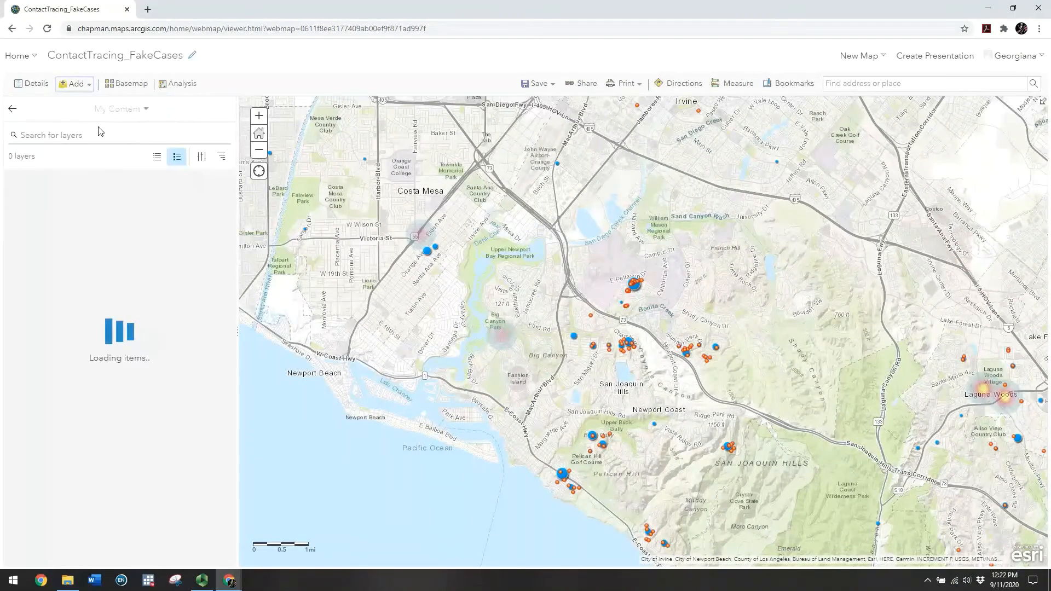
left_click(101, 109)
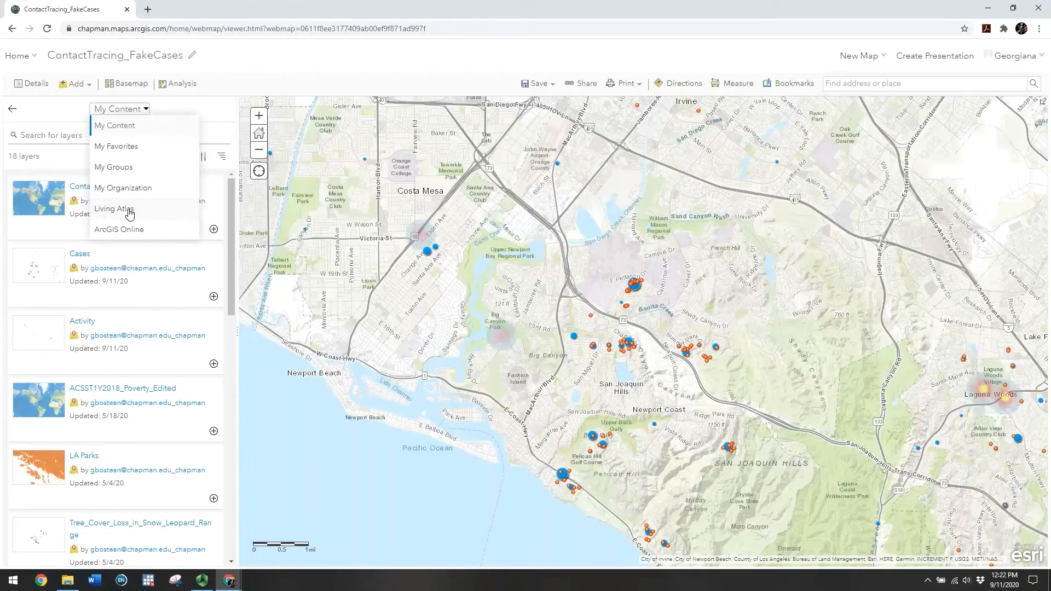
left_click(121, 210)
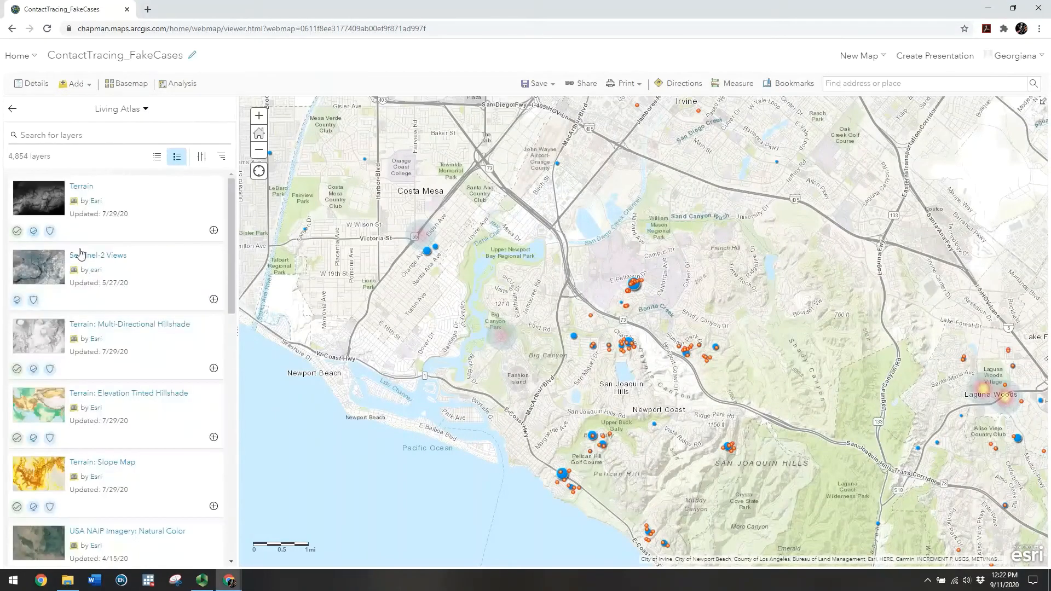
mouse_move(16, 236)
left_click(140, 109)
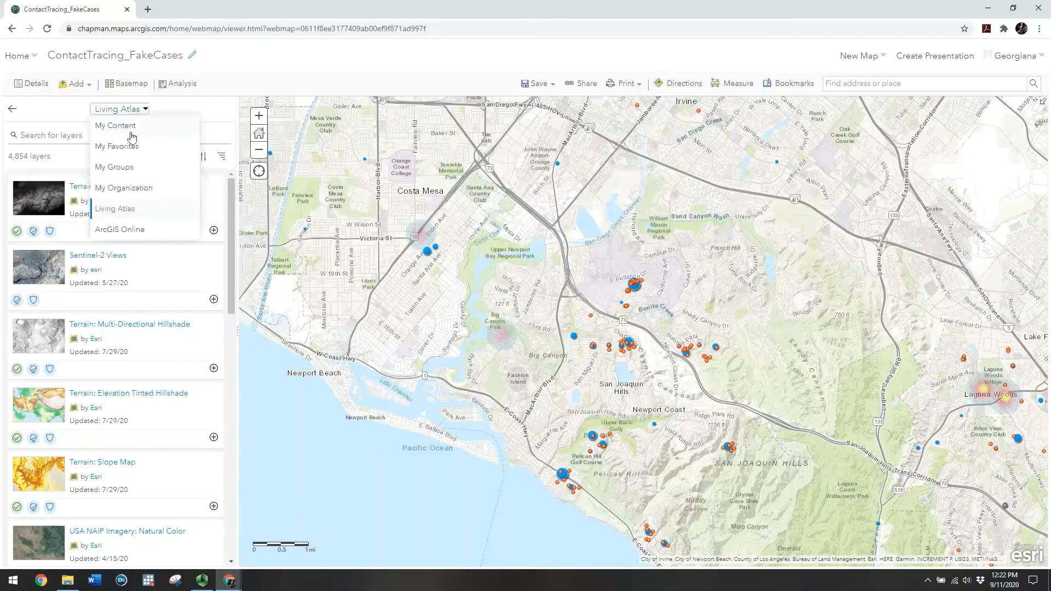
left_click(121, 231)
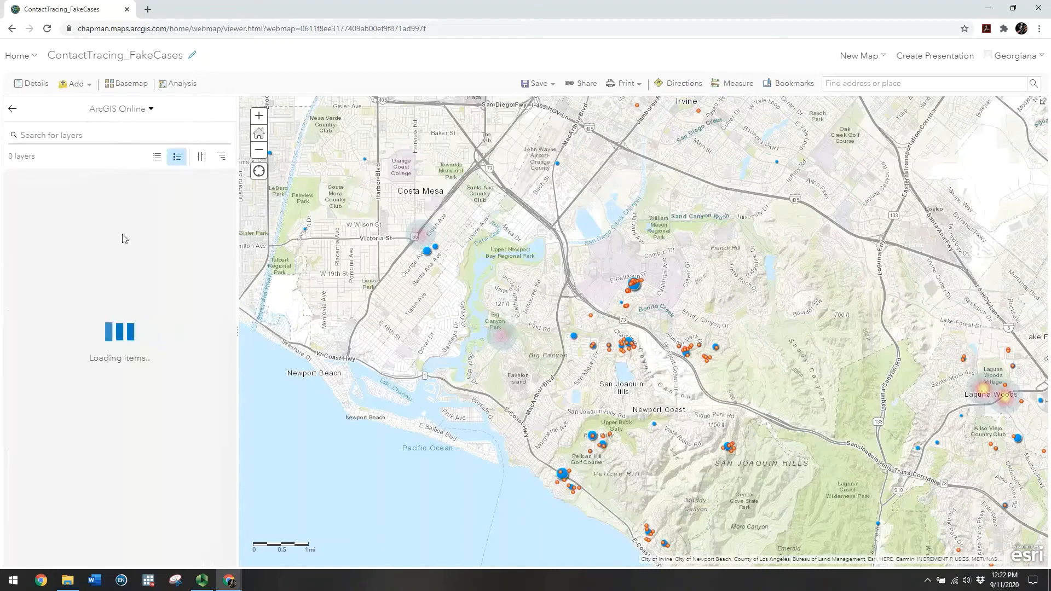
left_click(78, 139)
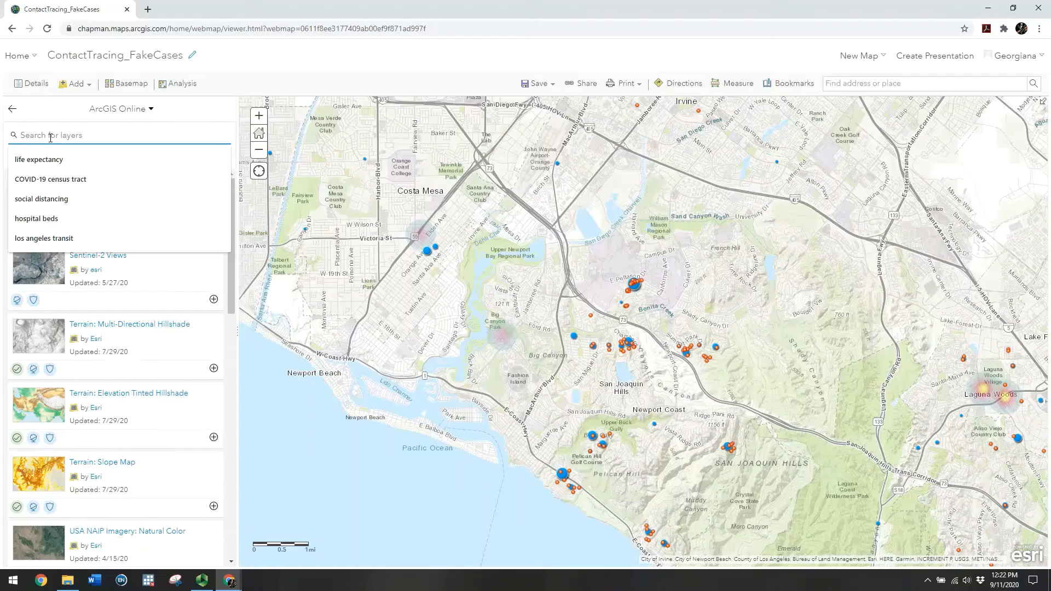
Search layers for 'vulnerability covid-19 census tracts', returning 28 results
type("vulner")
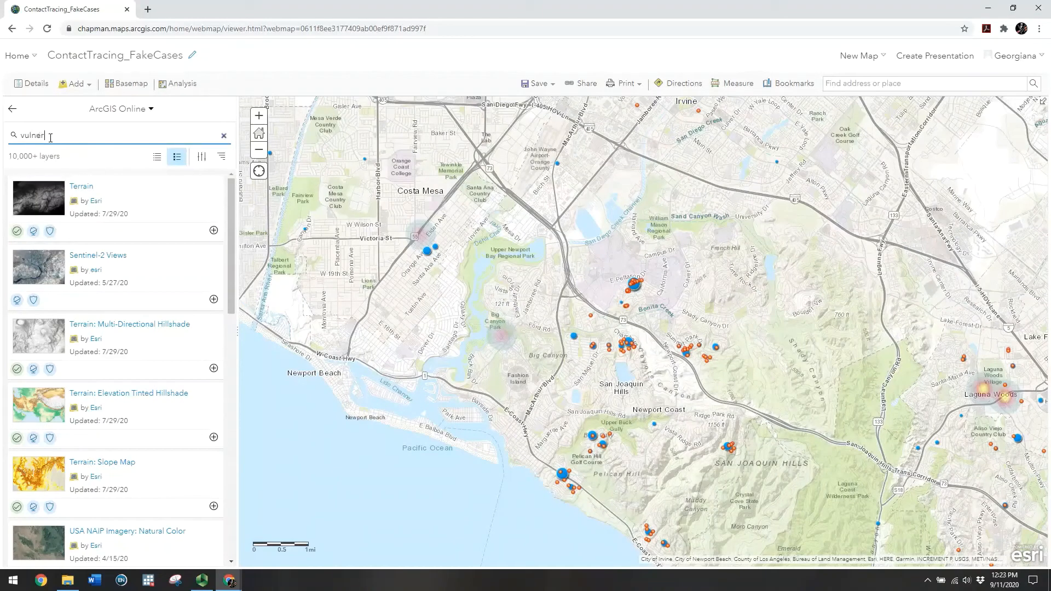
type("ability covid-19 census tracts")
key("Return")
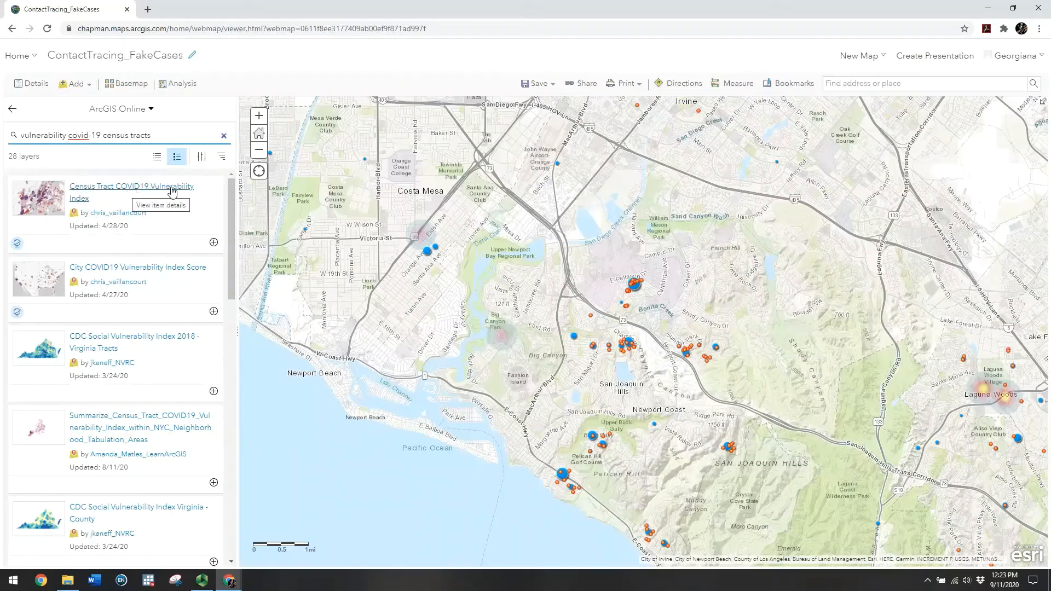
Review the Census Tract COVID19 Vulnerability Index details and add it to the map over New York
left_click(181, 219)
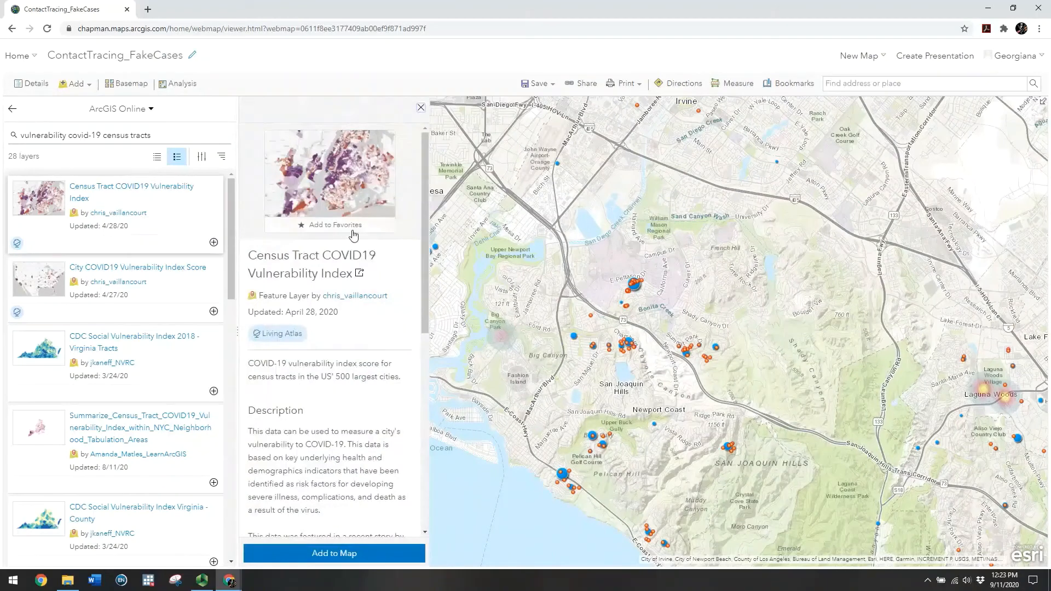
scroll(342, 396, "down", 1)
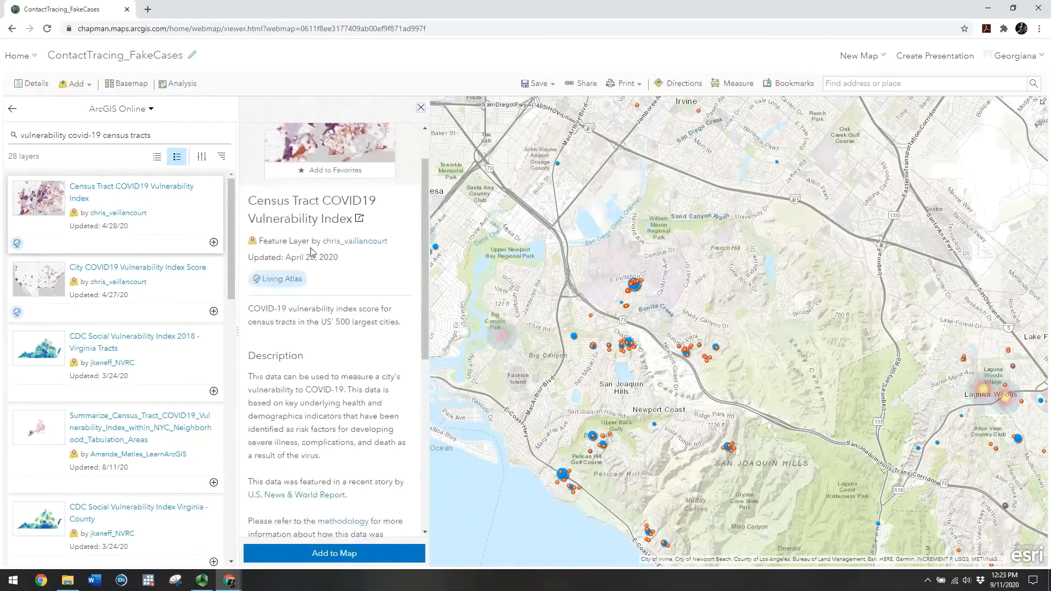
scroll(368, 272, "down", 2)
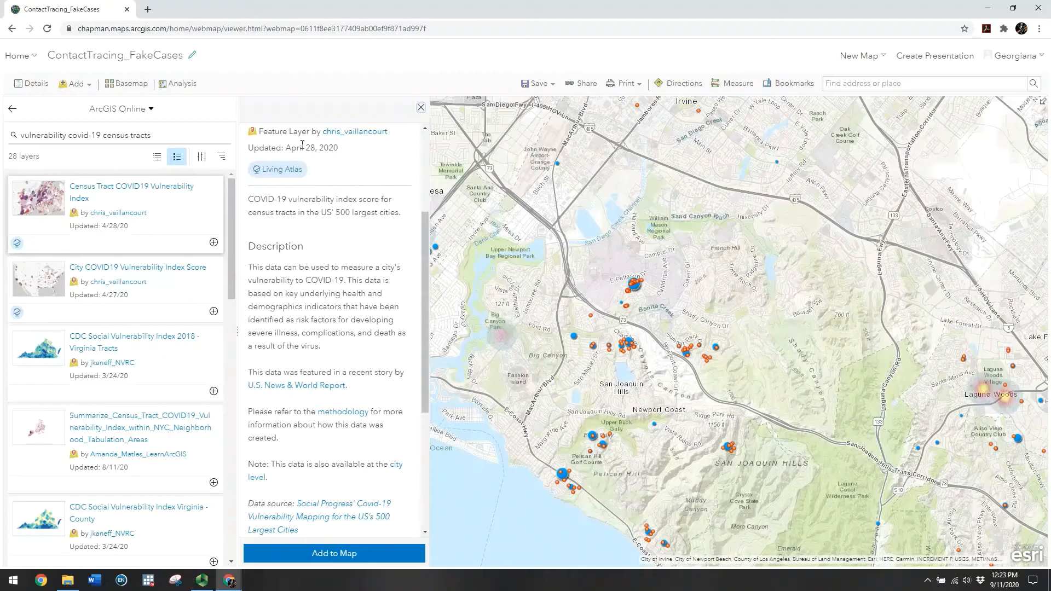
scroll(331, 200, "down", 2)
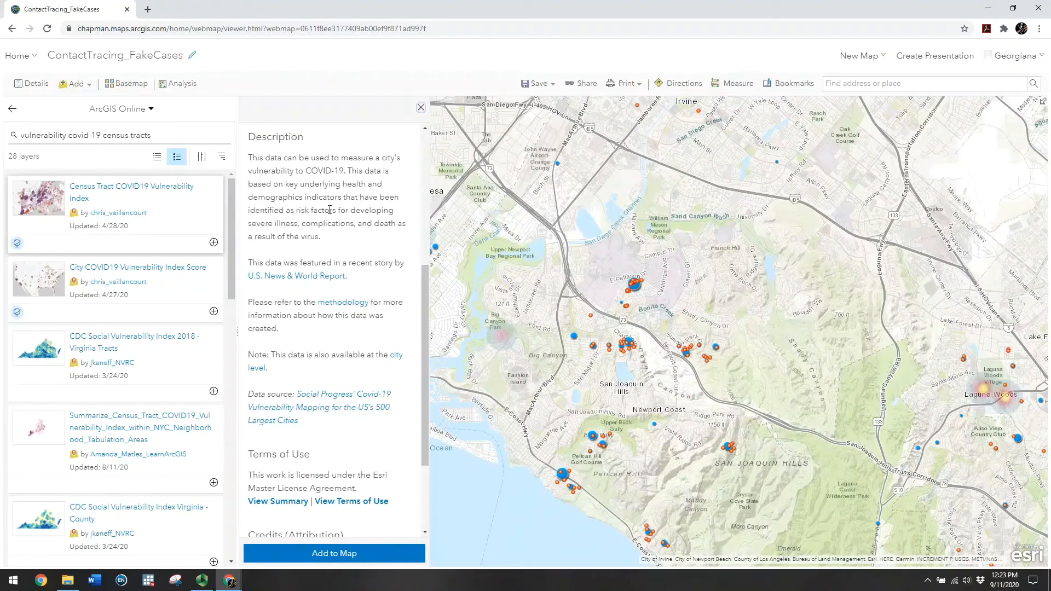
scroll(283, 172, "down", 1)
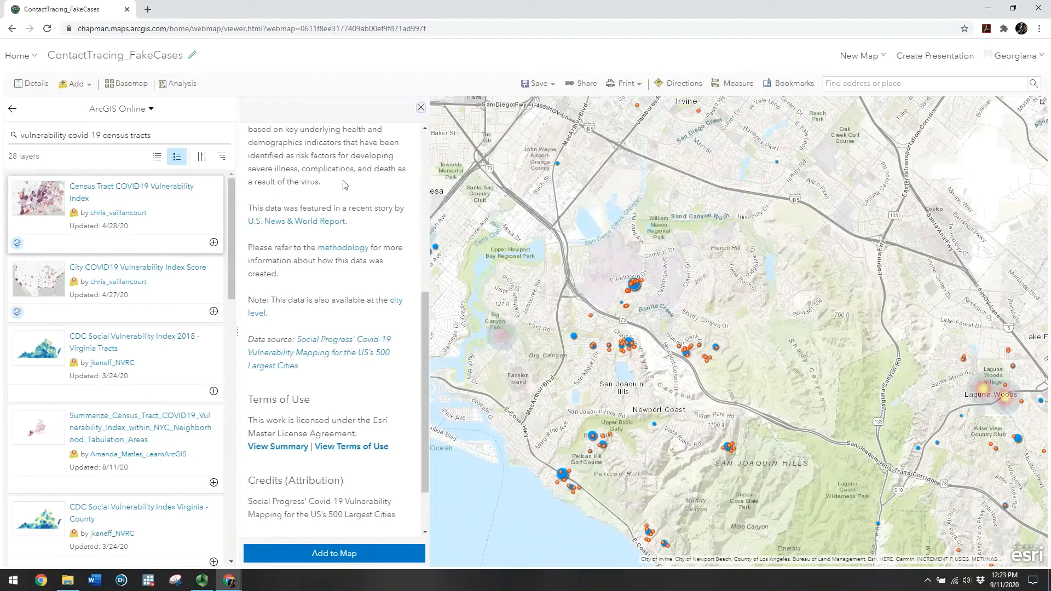
scroll(323, 298, "down", 1)
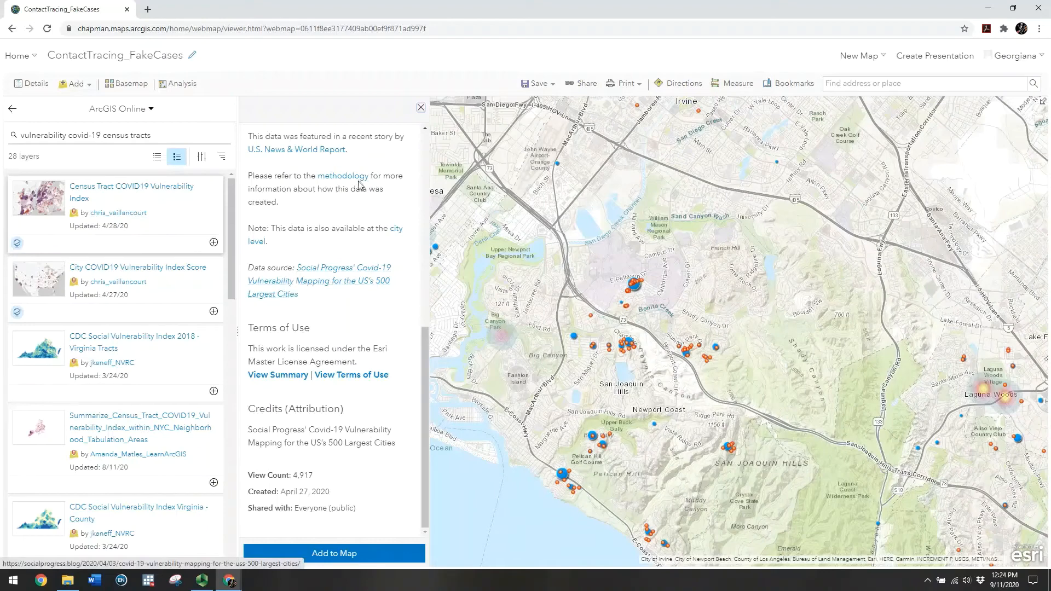
left_click(339, 554)
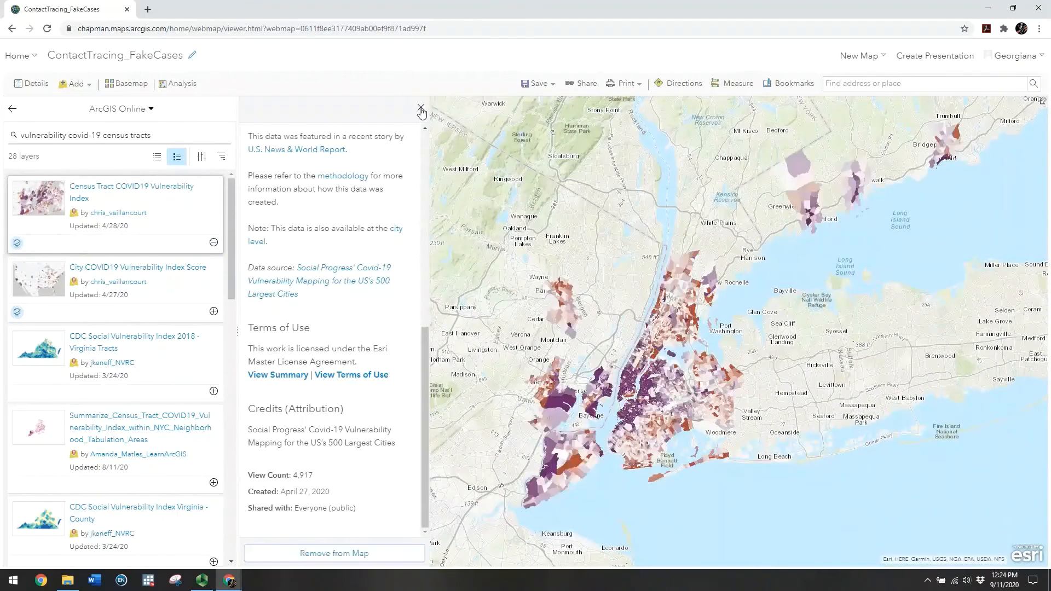
Return to the default Orange County extent and drag the Census Tract layer below Activity
left_click(421, 110)
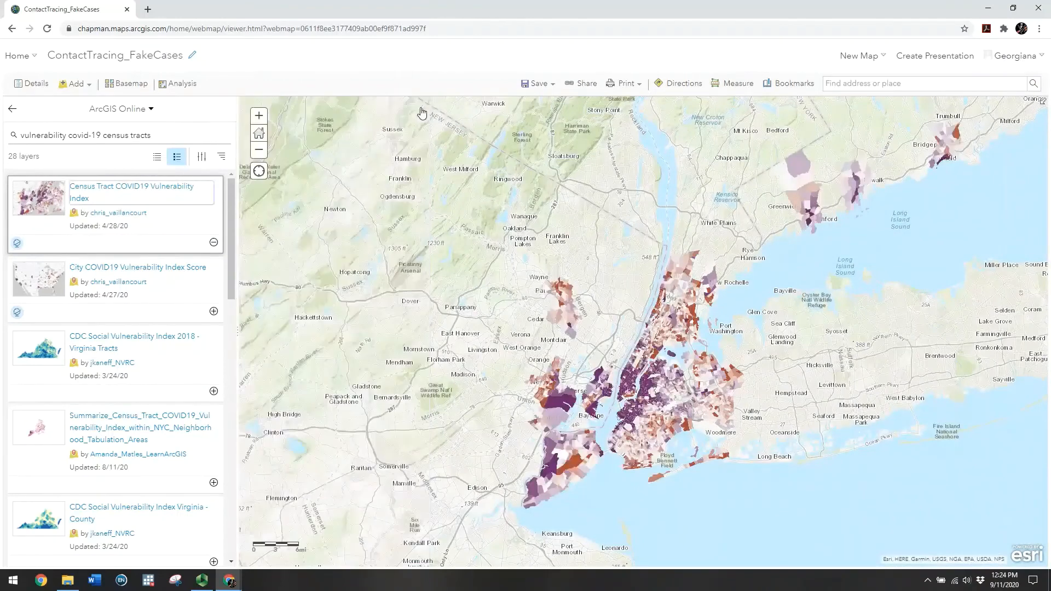
left_click(258, 134)
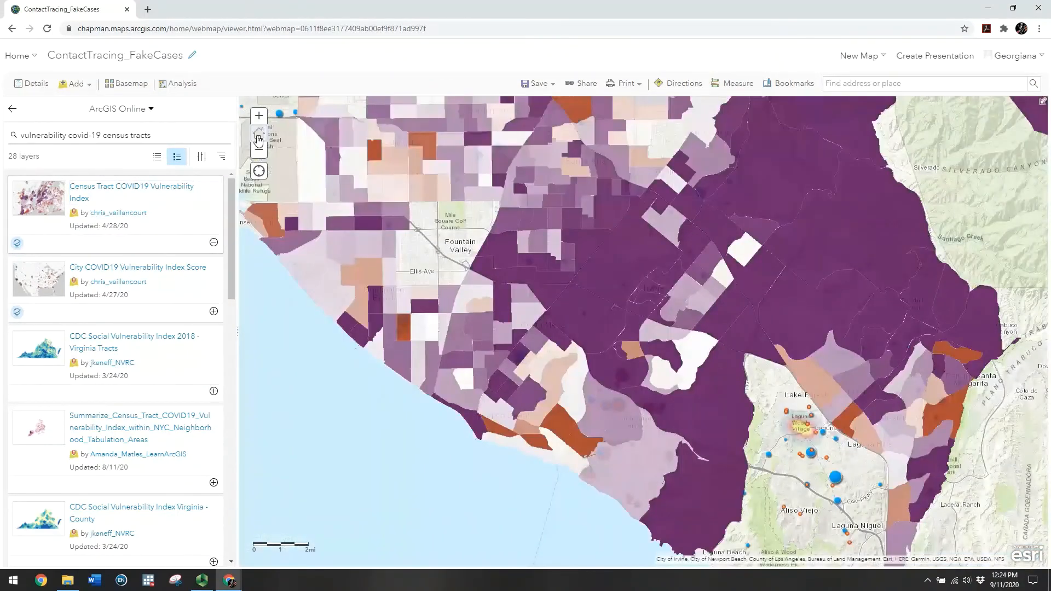
left_click(12, 108)
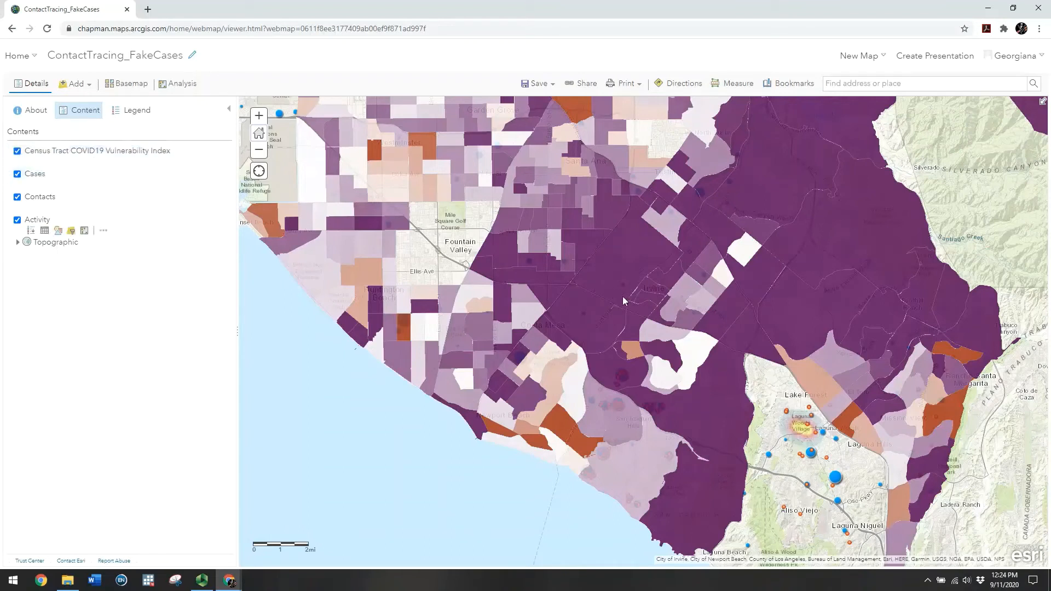
left_click_drag(11, 155, 11, 236)
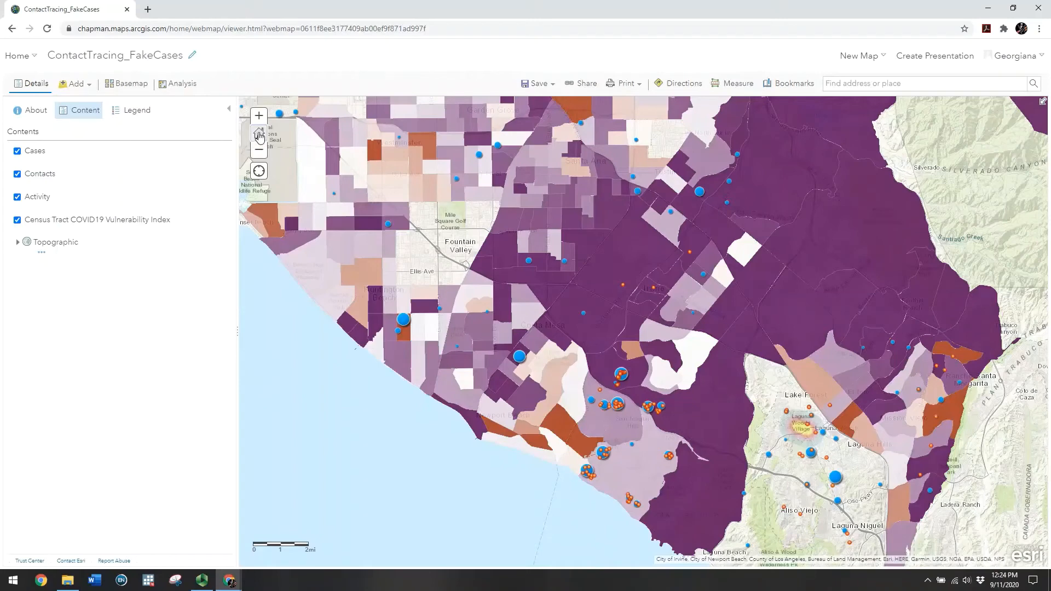
left_click(260, 152)
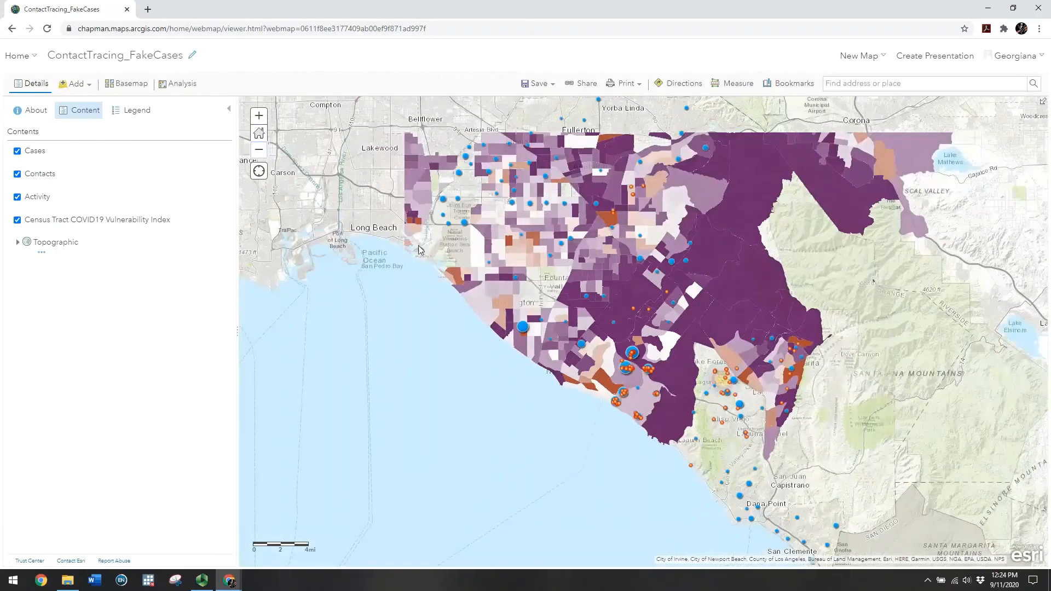
Show the Census Tract vulnerability legend (>62 to <24) and pan the map toward Fountain Valley
left_click_drag(406, 280, 299, 281)
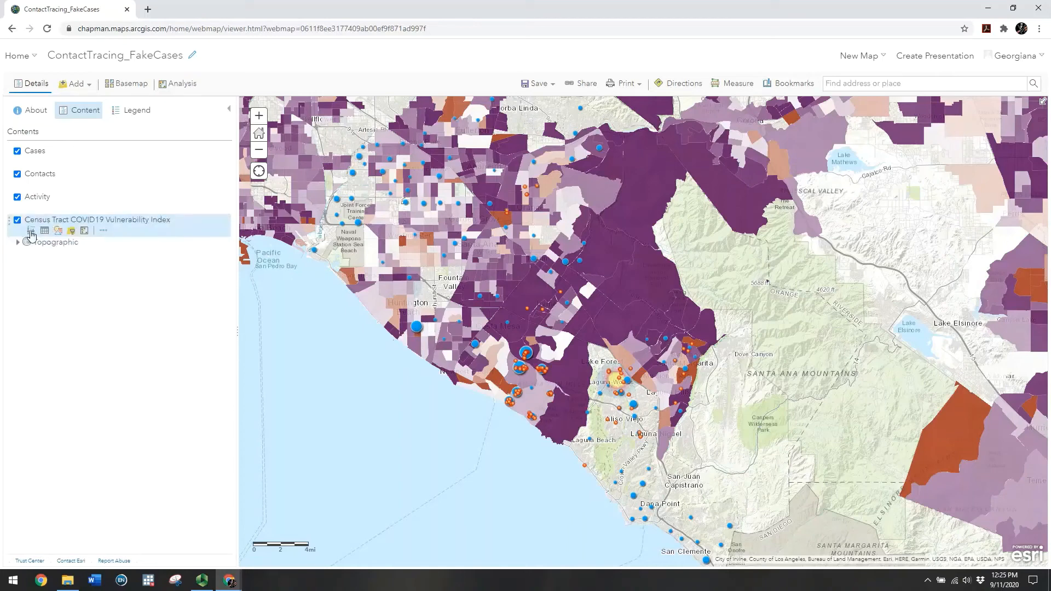
left_click(31, 231)
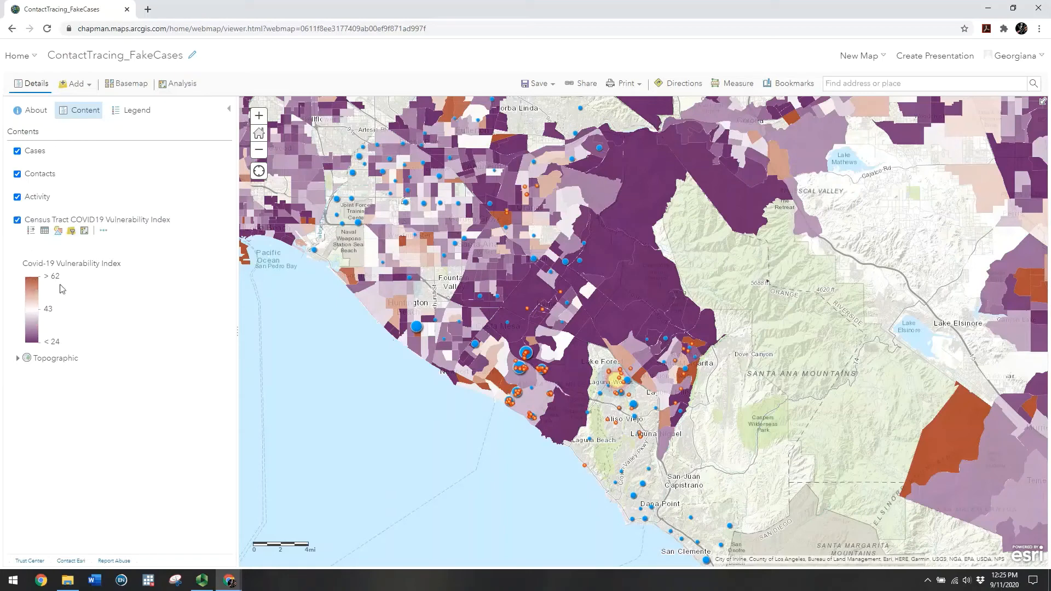
left_click(257, 116)
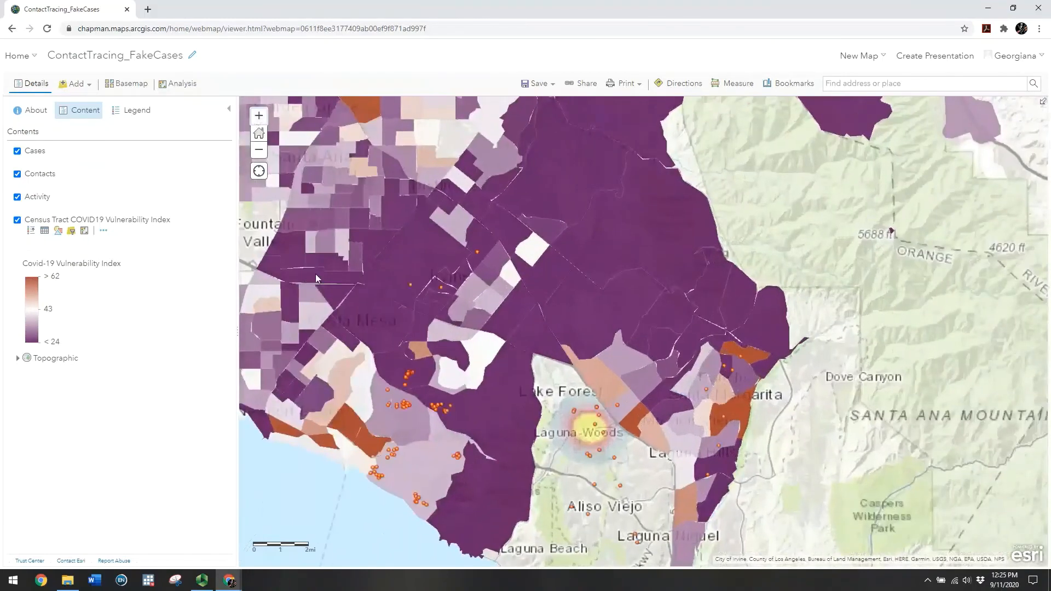
left_click_drag(315, 273, 592, 264)
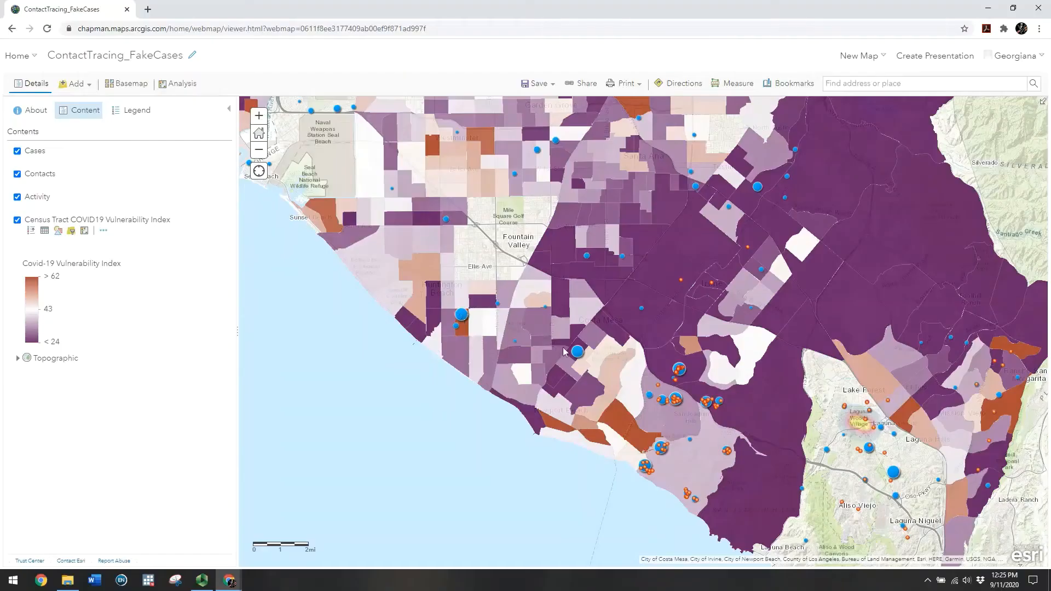
mouse_move(57, 174)
mouse_move(86, 198)
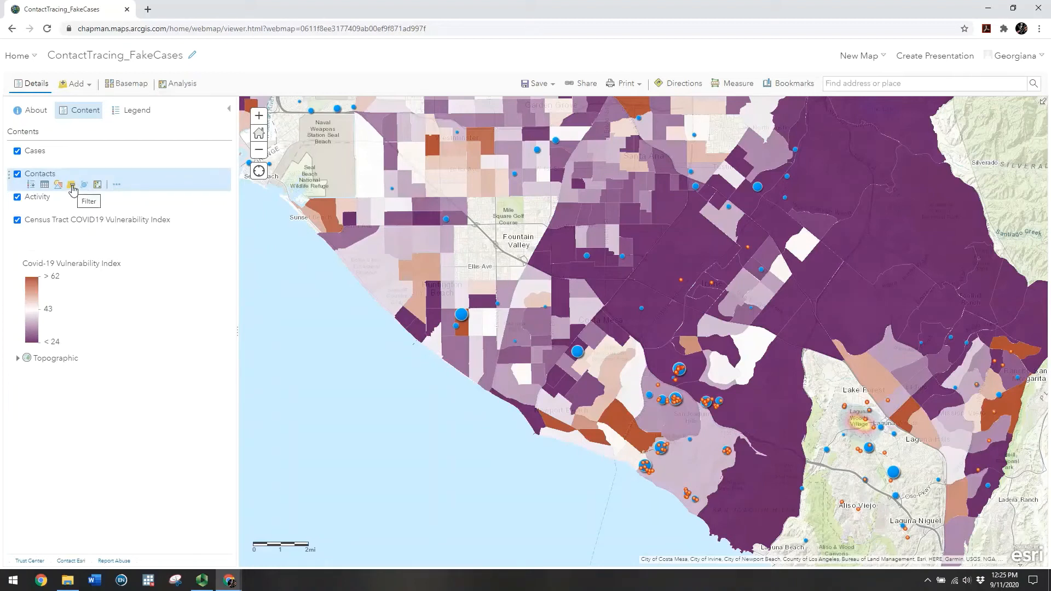
Filter Contacts to the unique Contact_TestResult value Positive for 2019-nCoV
left_click(72, 186)
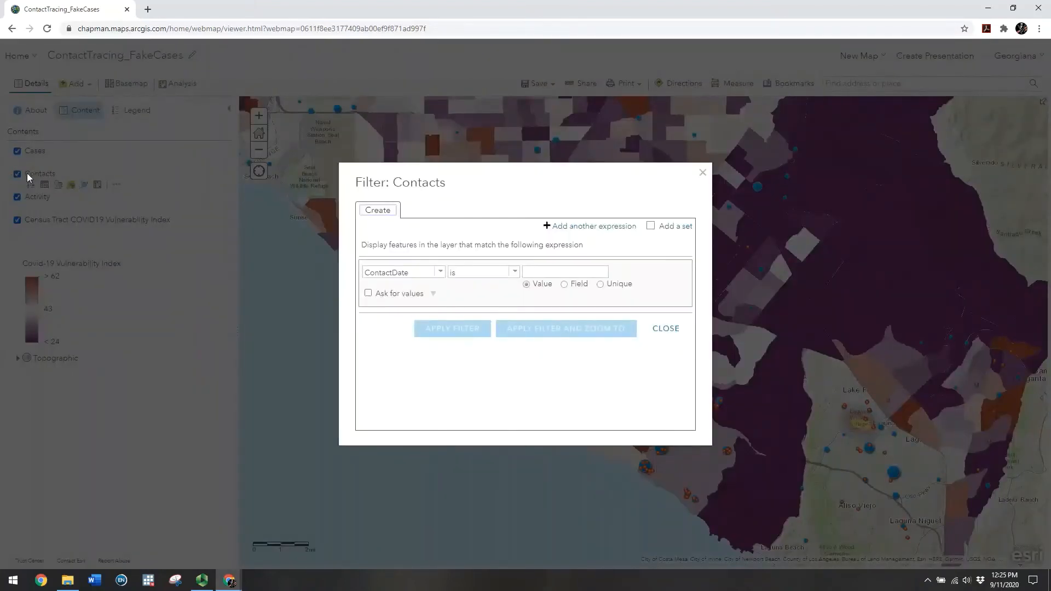
left_click(441, 274)
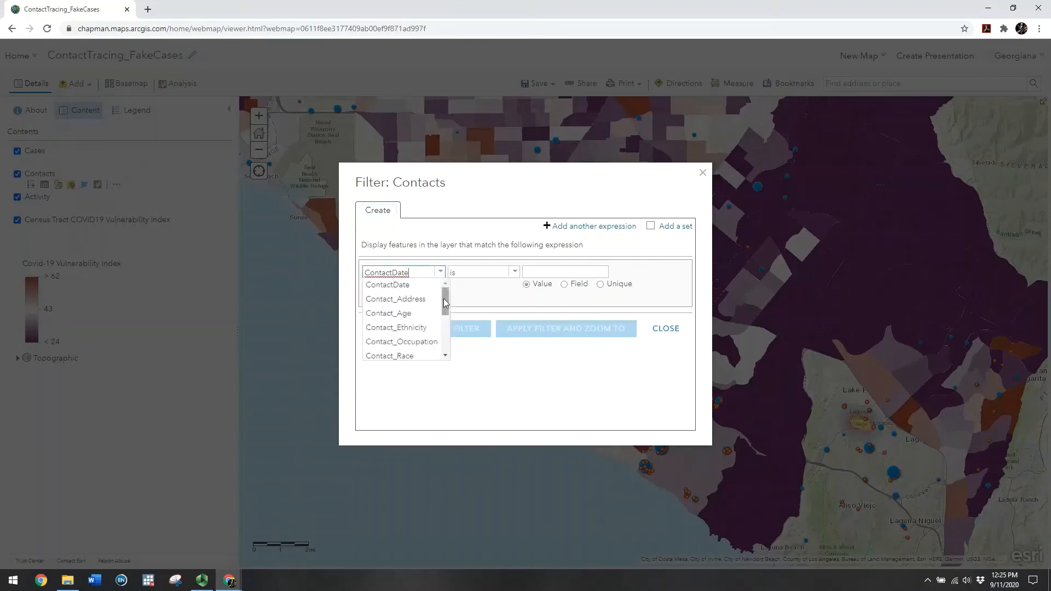
scroll(421, 306, "down", 3)
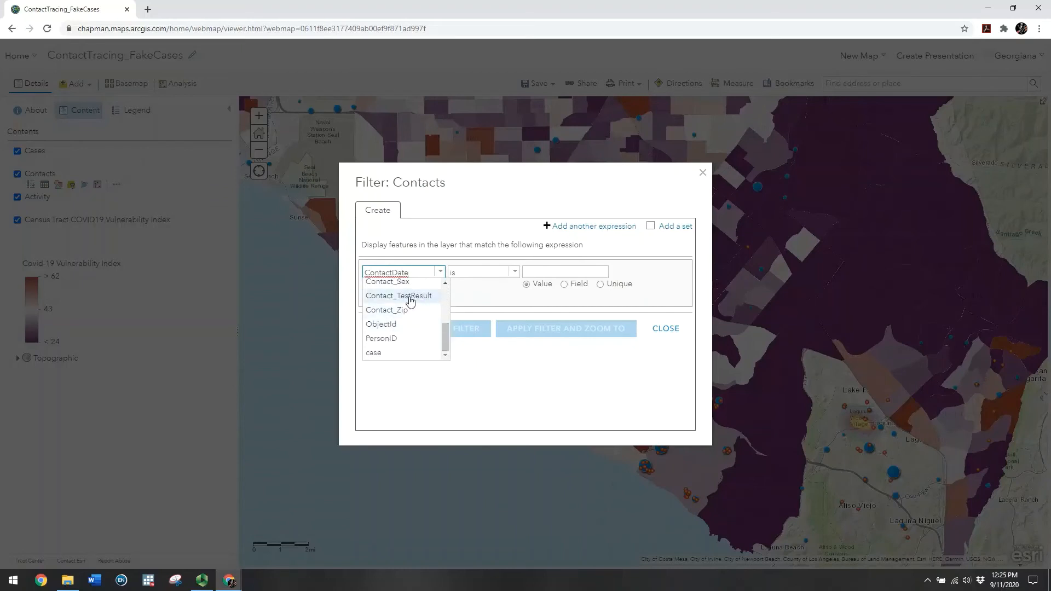
left_click(413, 297)
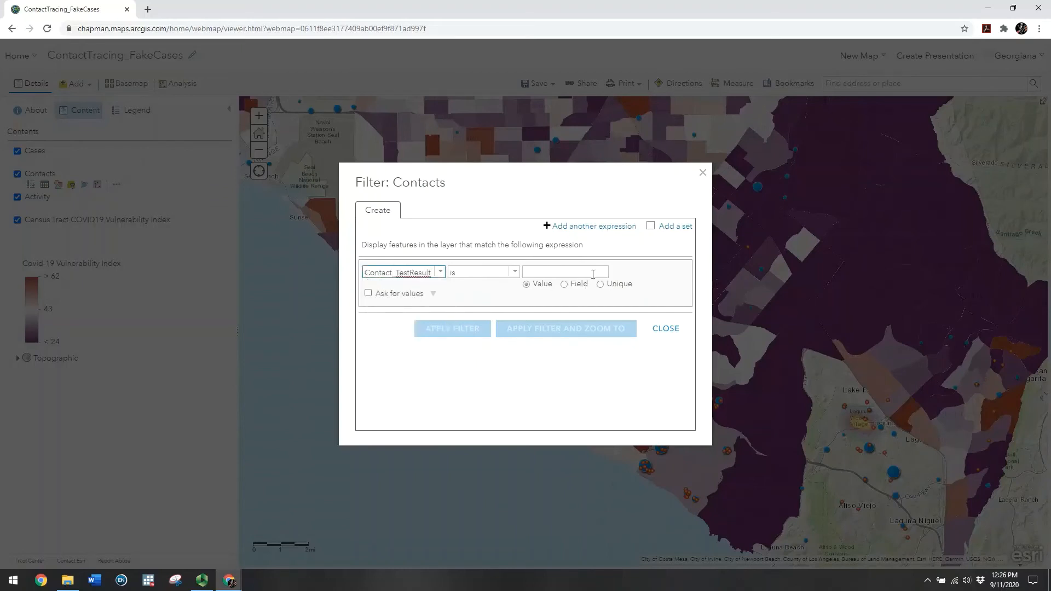
left_click(600, 285)
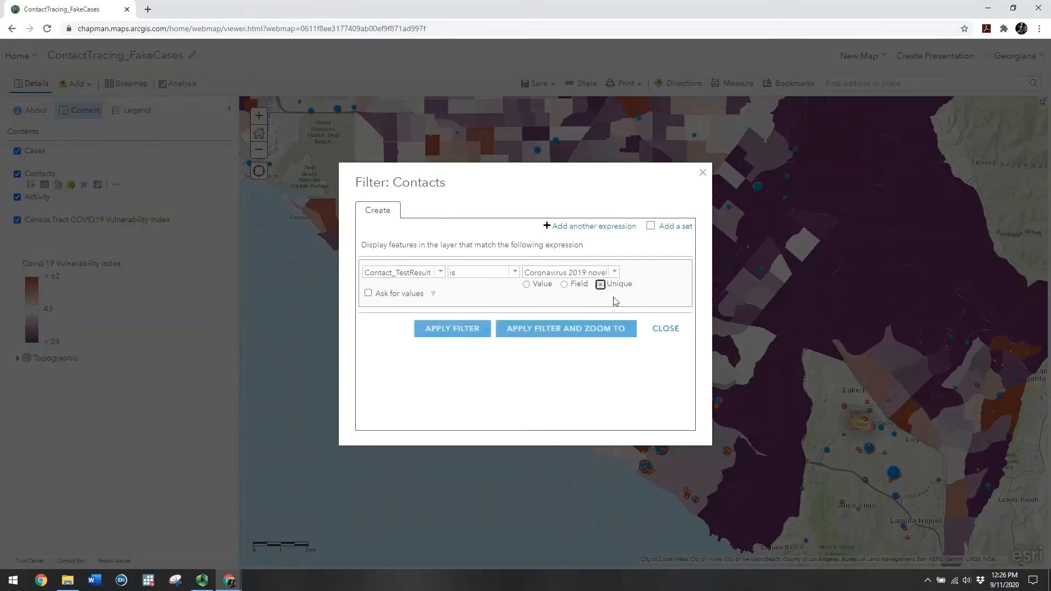
left_click(613, 273)
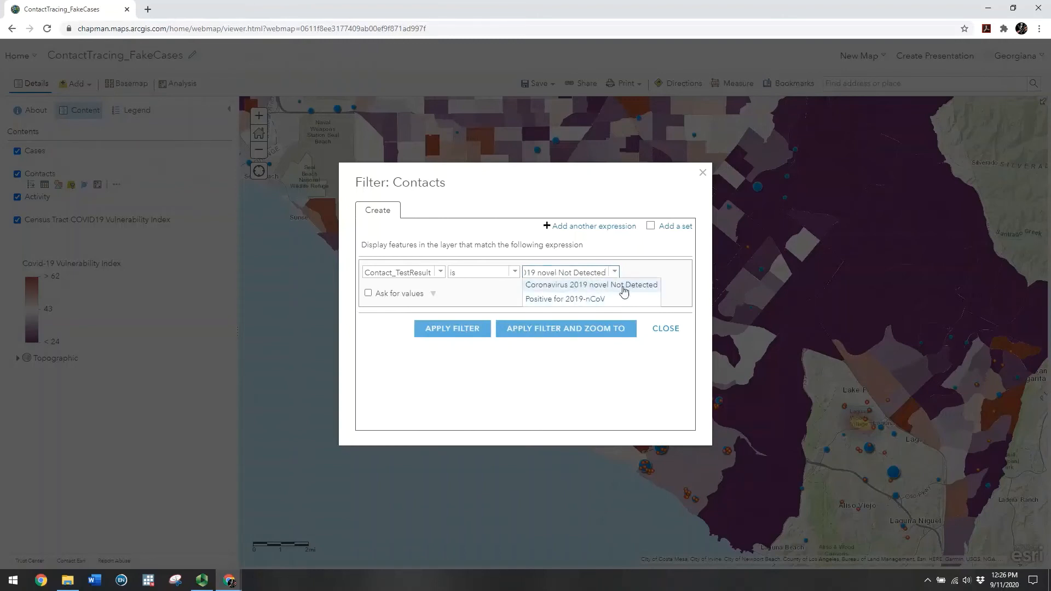
left_click(584, 301)
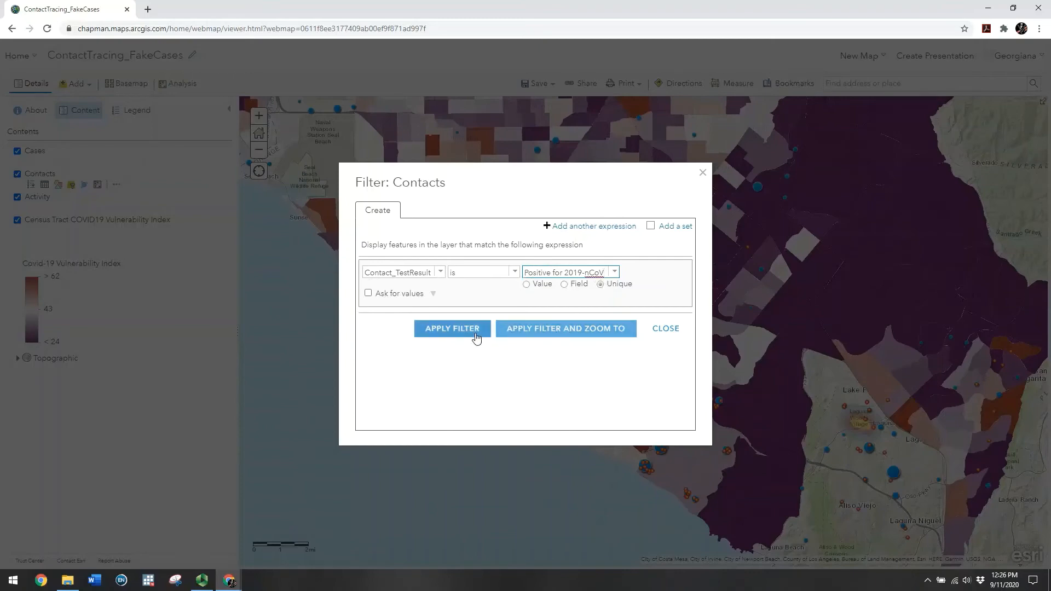
left_click(476, 336)
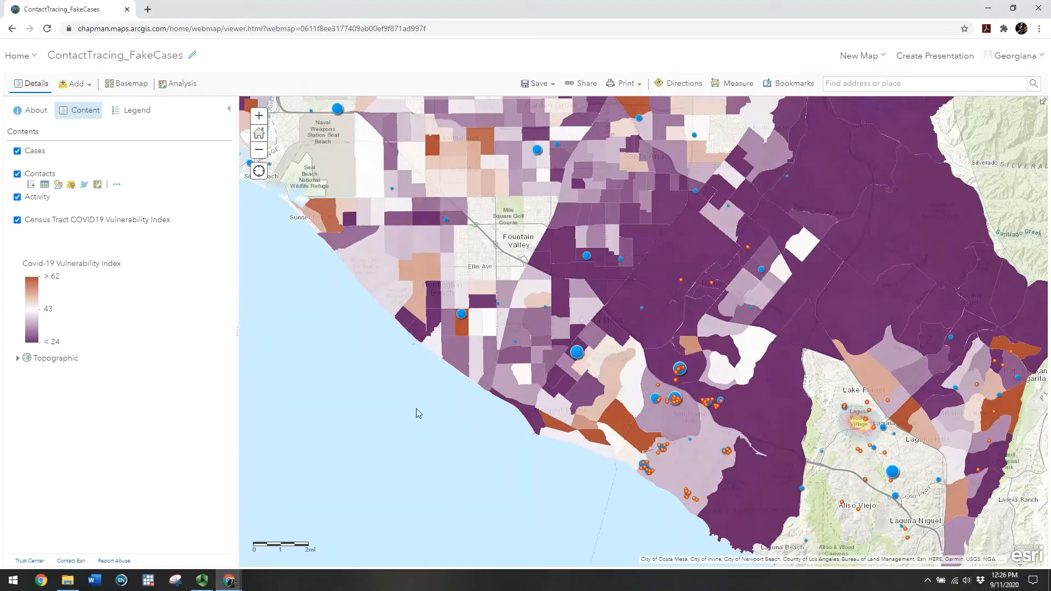
left_click(461, 315)
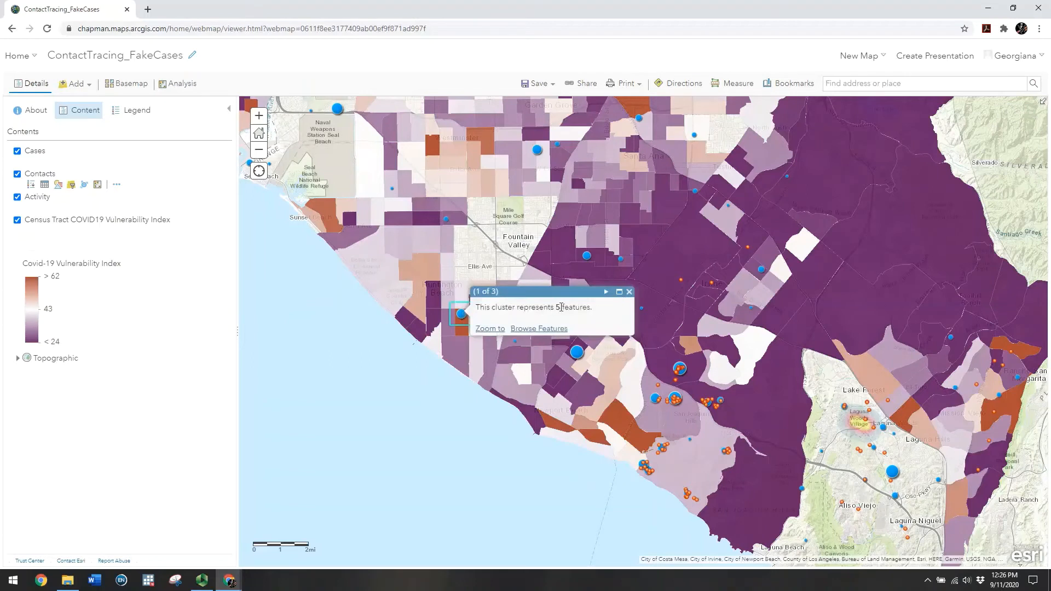
left_click(606, 293)
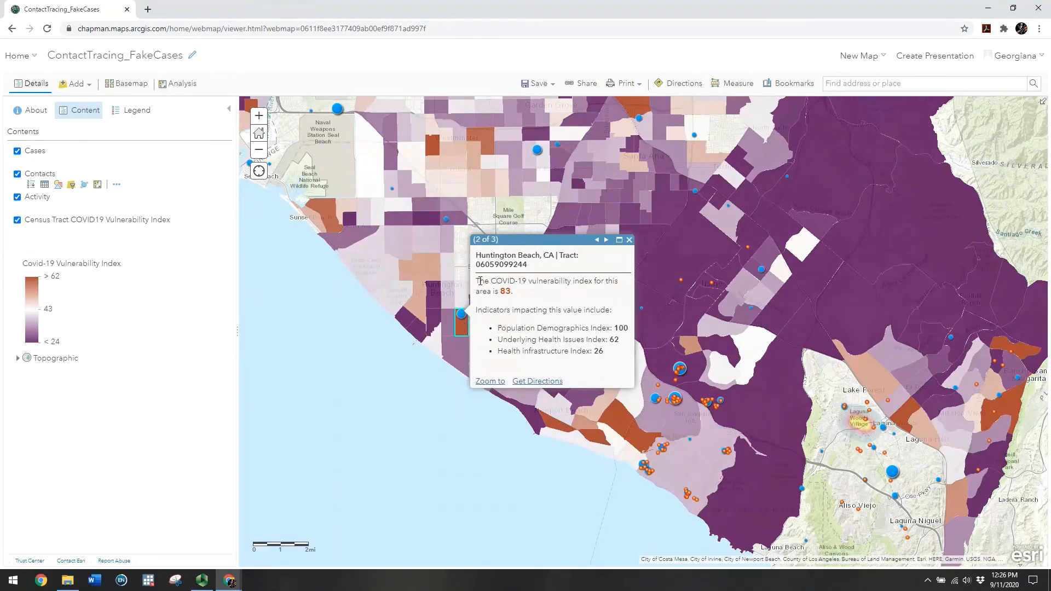
left_click_drag(505, 291, 514, 291)
left_click(503, 291)
left_click(259, 116)
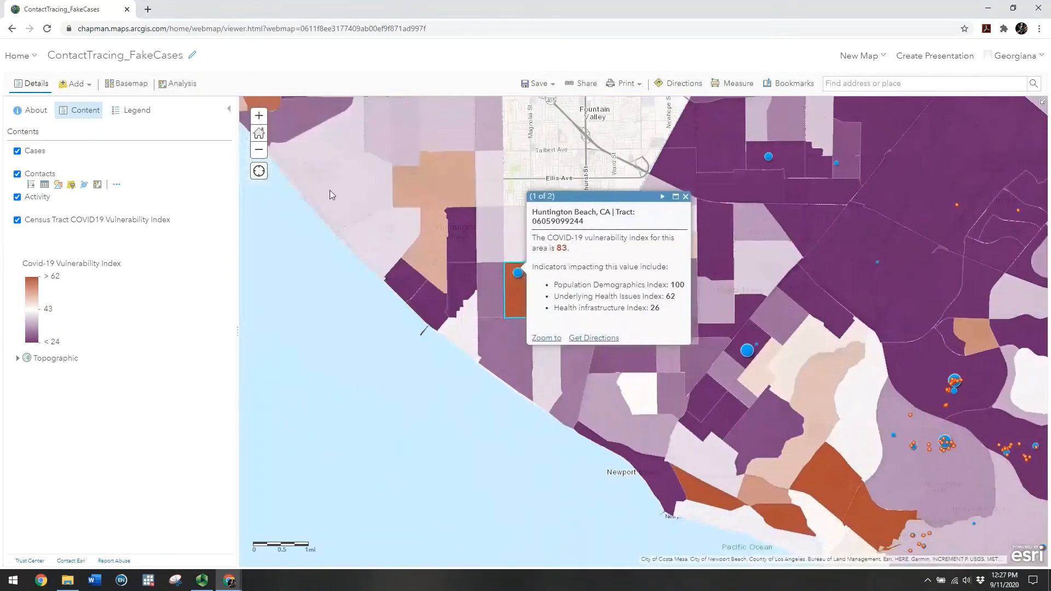
left_click(259, 115)
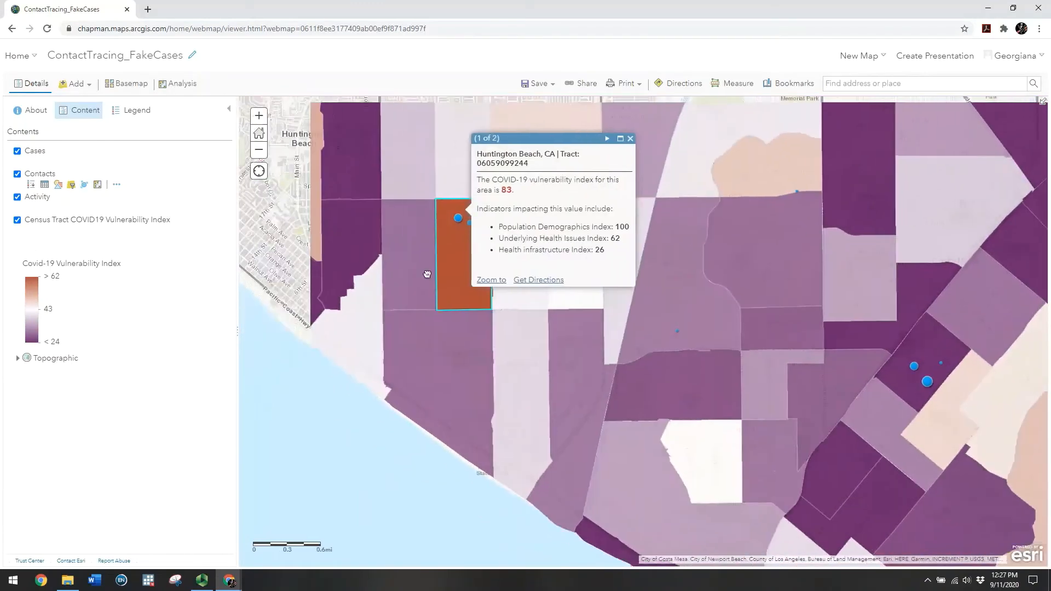
left_click(259, 115)
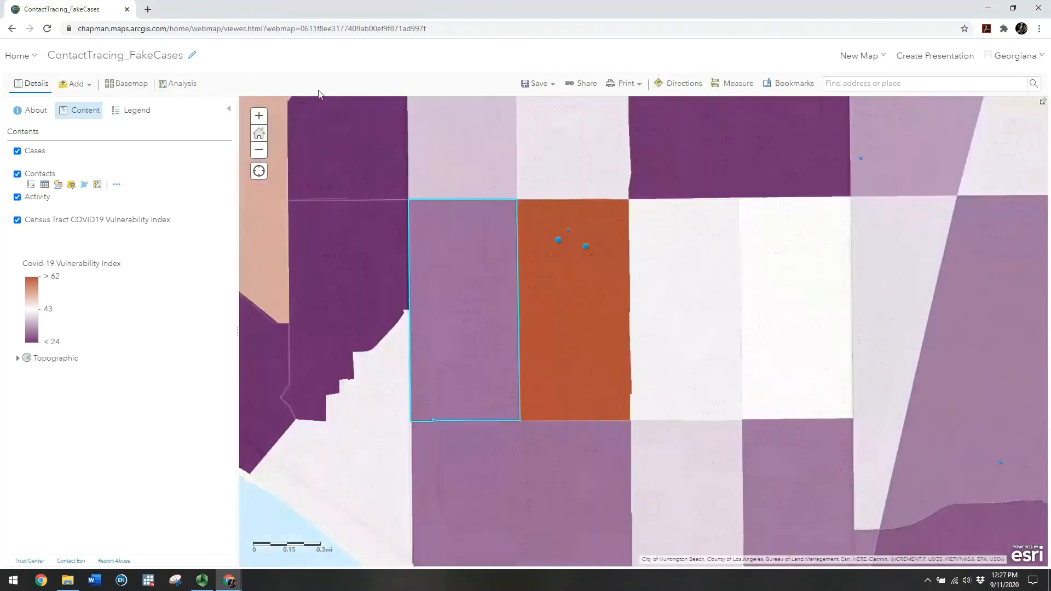
left_click(259, 116)
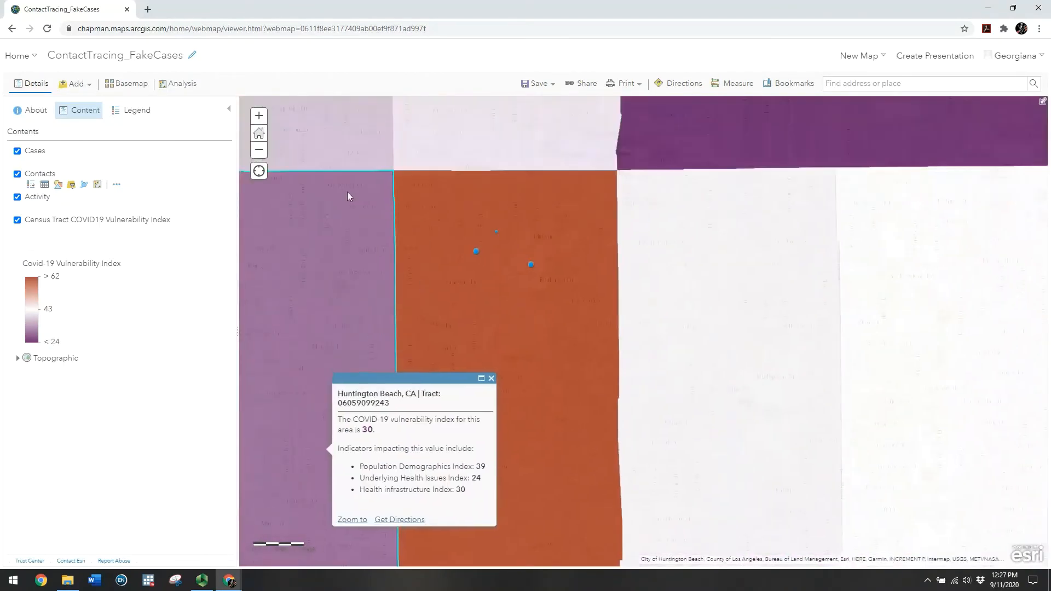
left_click(259, 116)
left_click_drag(368, 256, 465, 316)
left_click(407, 232)
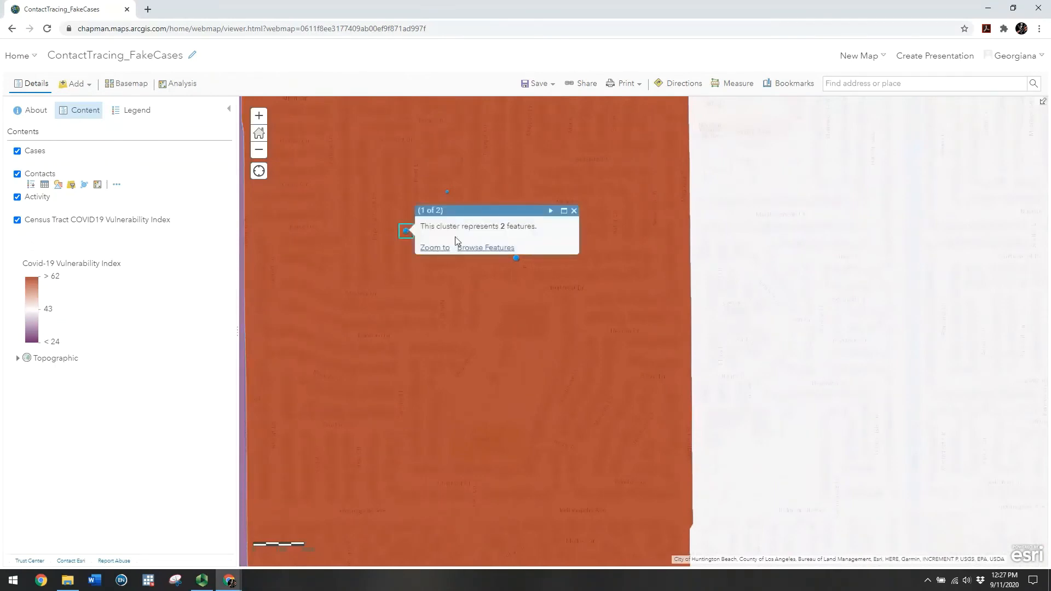
left_click(550, 211)
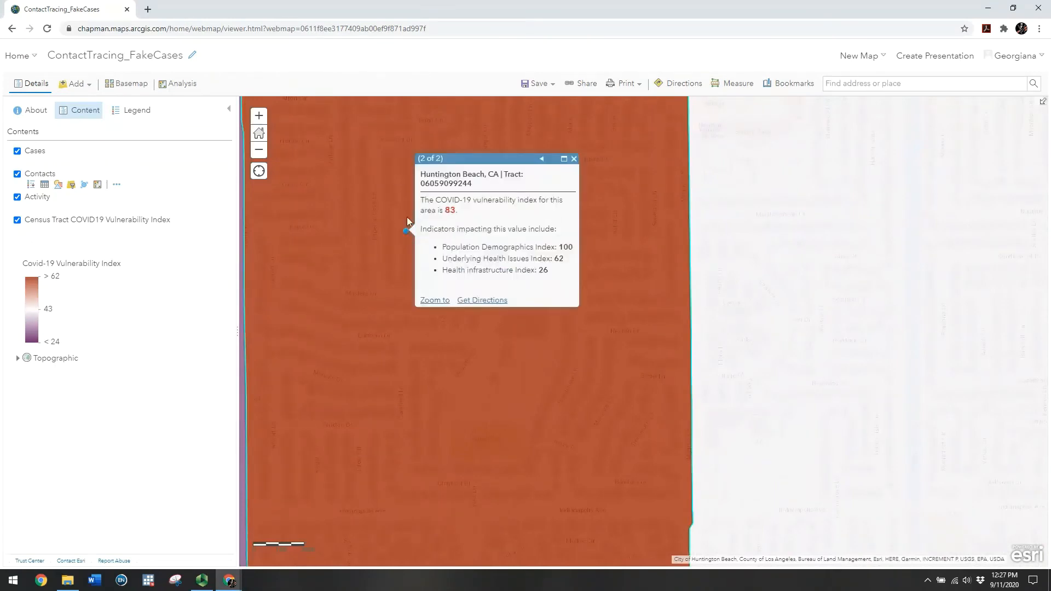
left_click(541, 158)
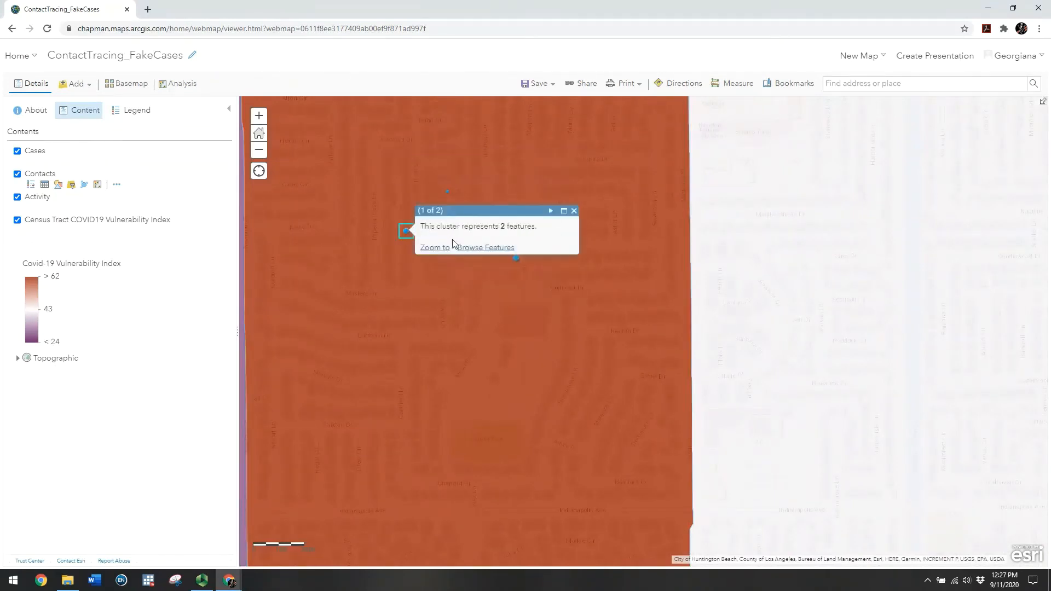
left_click(551, 210)
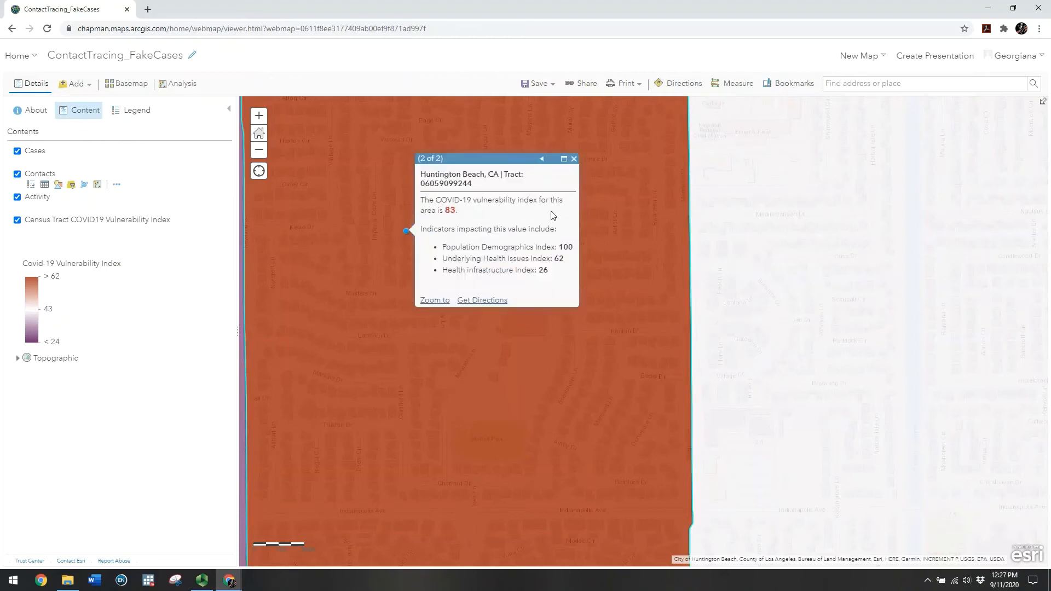
left_click(543, 162)
left_click(435, 287)
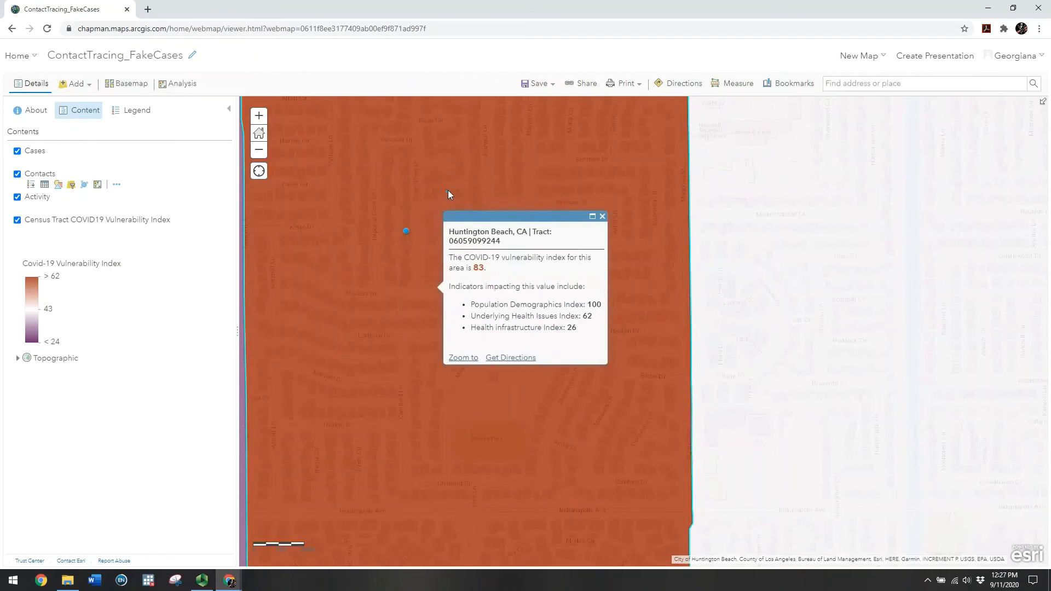
left_click(448, 192)
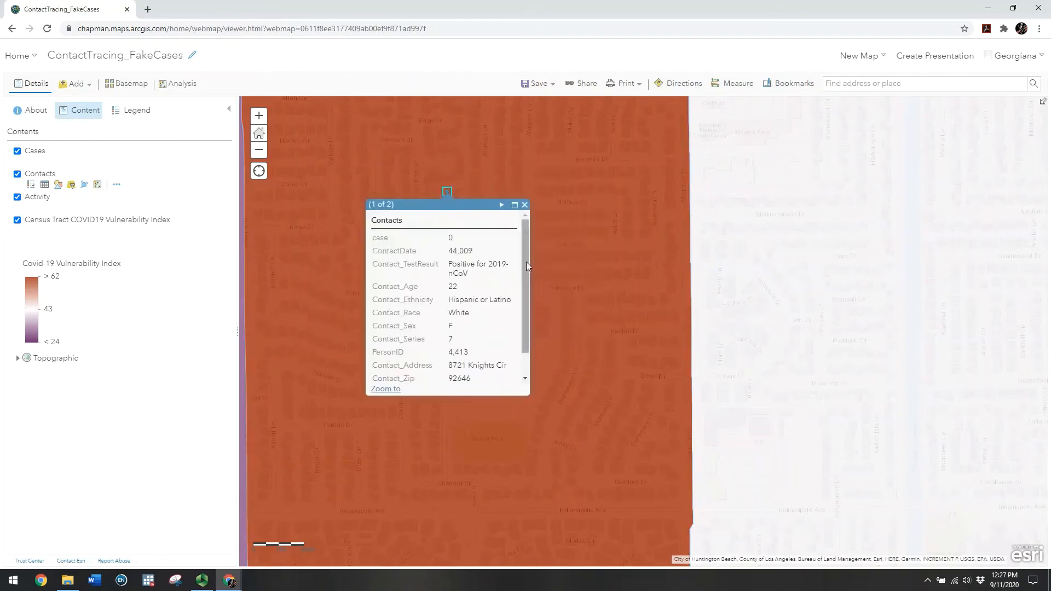
scroll(527, 265, "down", 1)
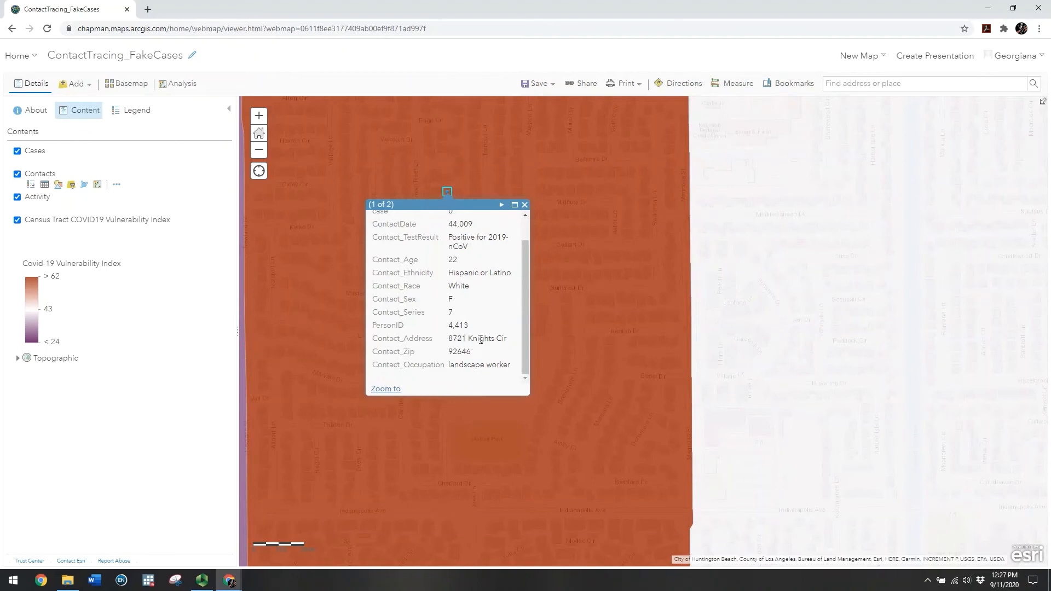
left_click(559, 301)
left_click(517, 259)
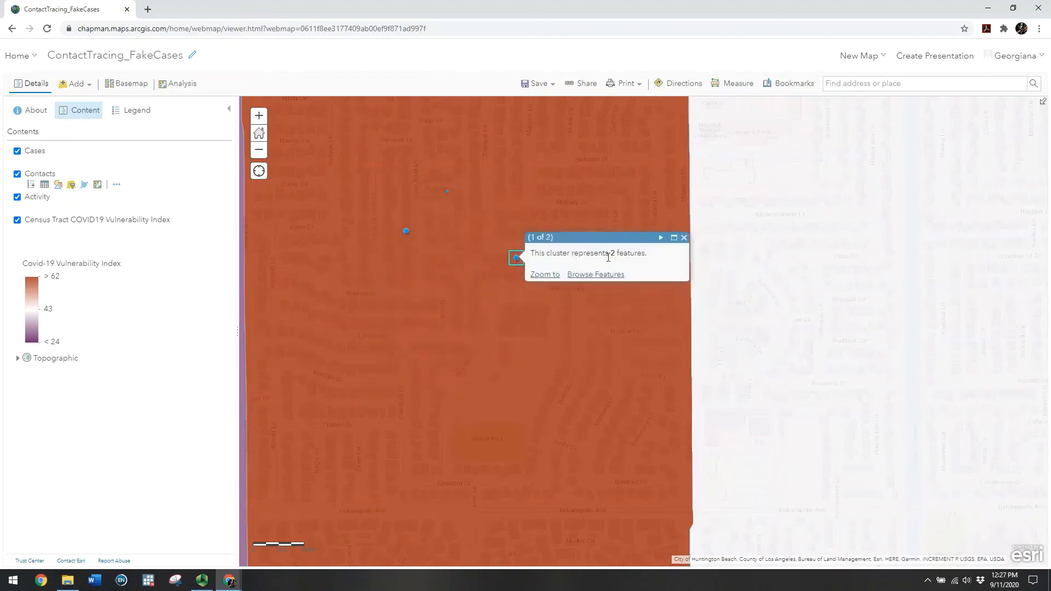
left_click(661, 238)
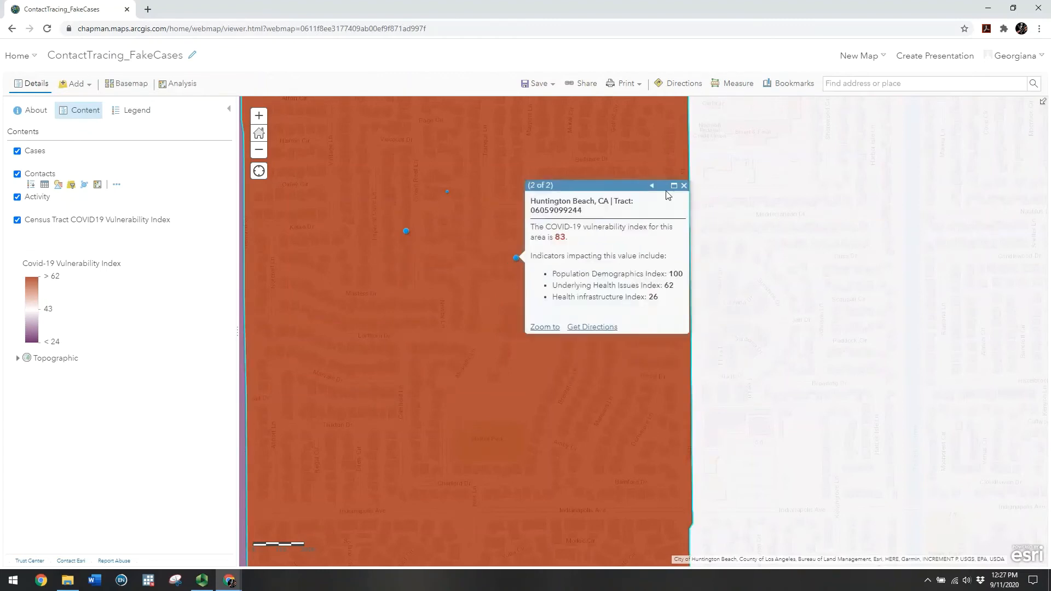
left_click(652, 185)
left_click(472, 338)
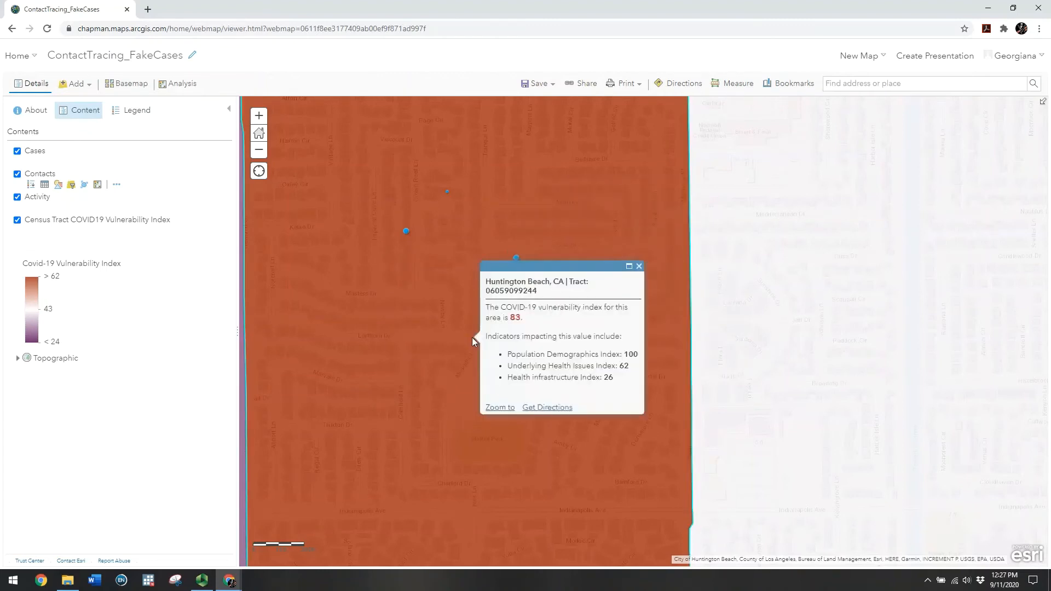
left_click(517, 258)
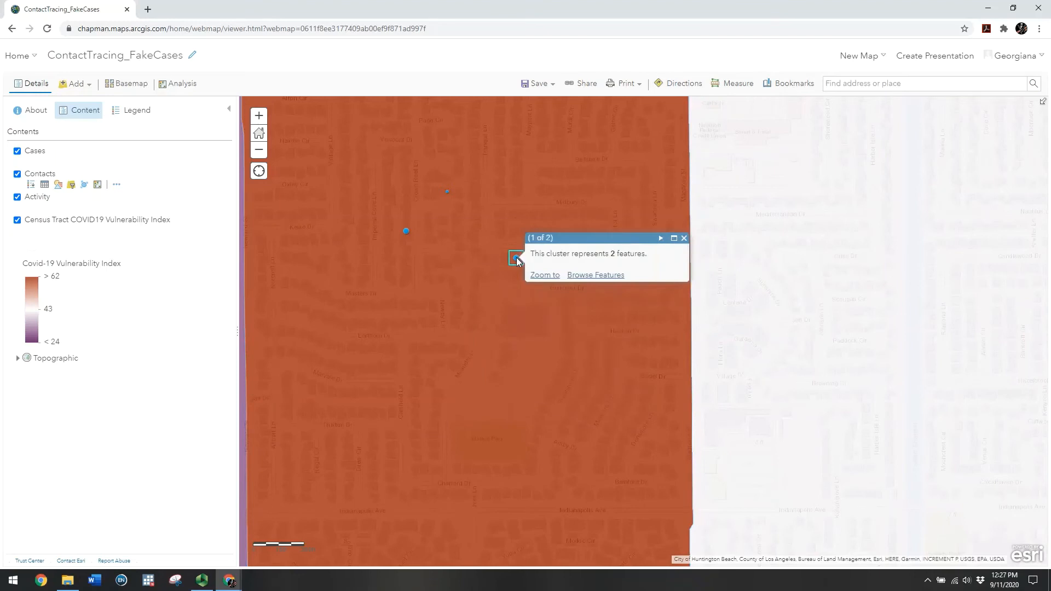
left_click(580, 277)
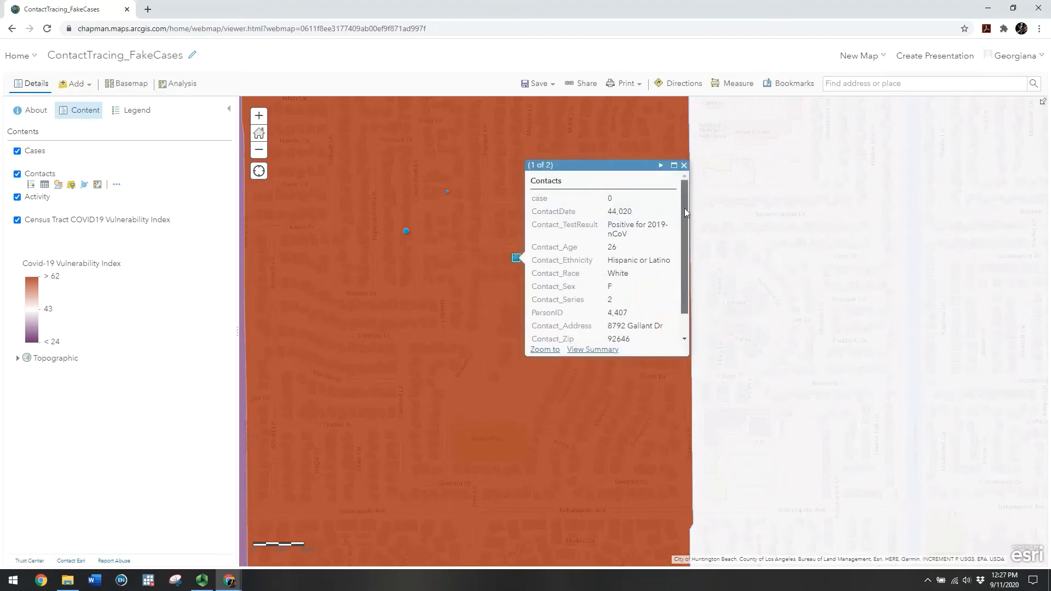
left_click_drag(684, 208, 689, 252)
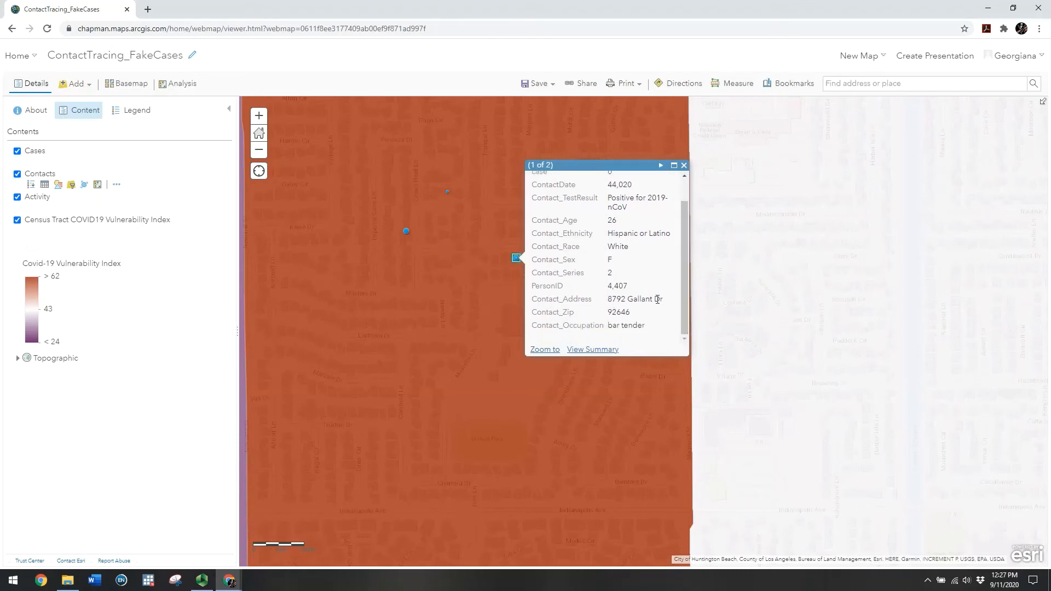
left_click(406, 232)
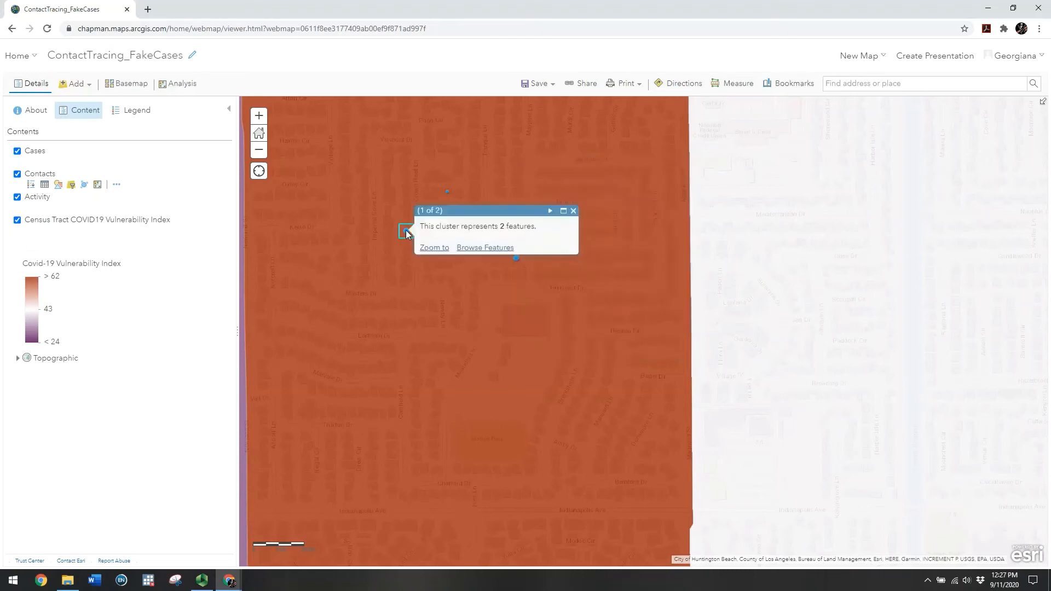
left_click(481, 251)
scroll(572, 234, "down", 2)
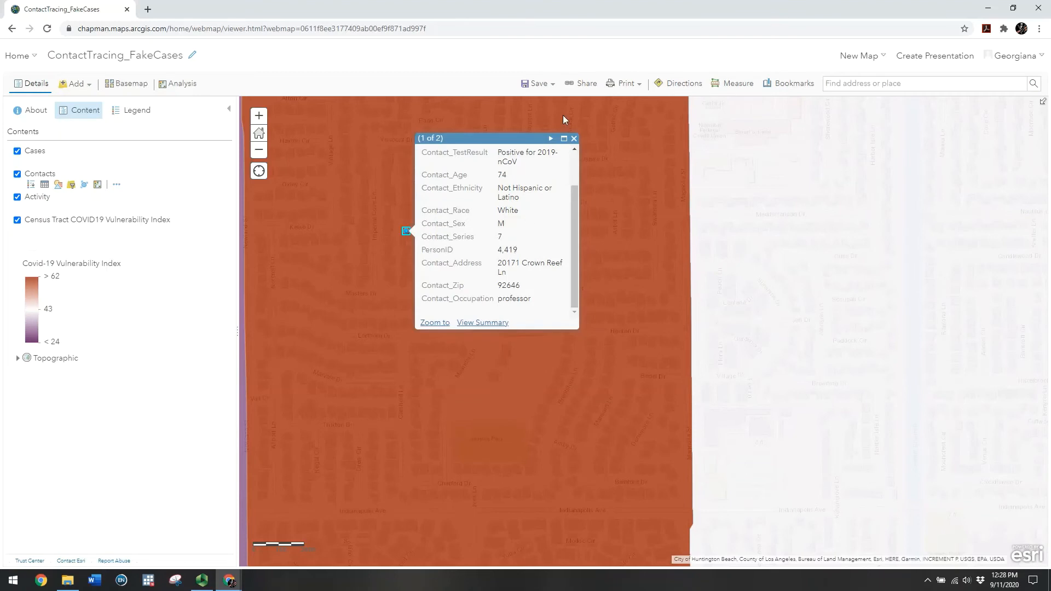
left_click(574, 139)
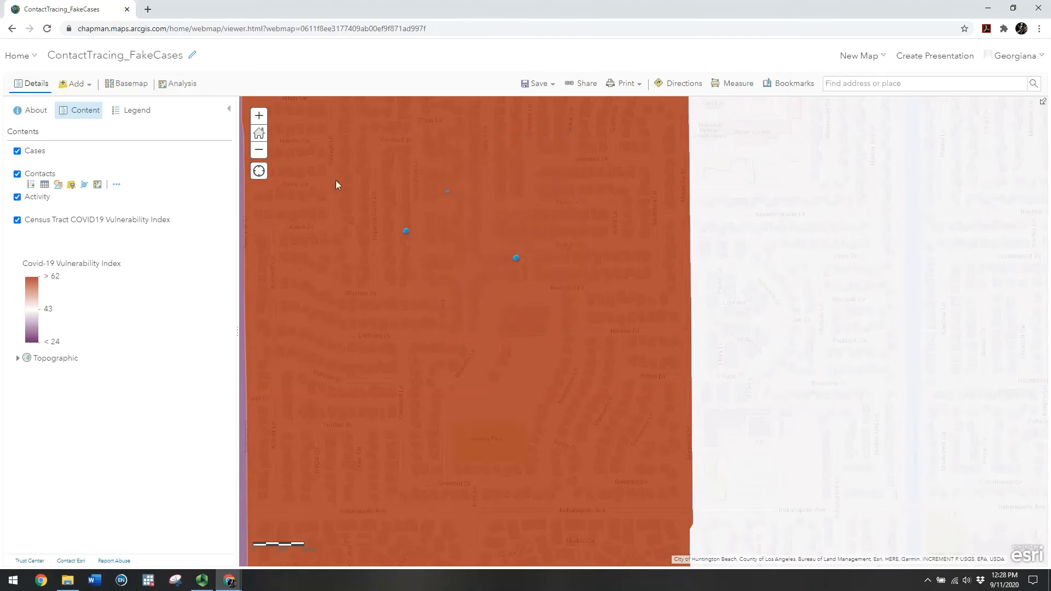
Zoom out and recentre the map on the coastline from Long Beach to Dana Point
left_click(259, 152)
left_click(259, 152)
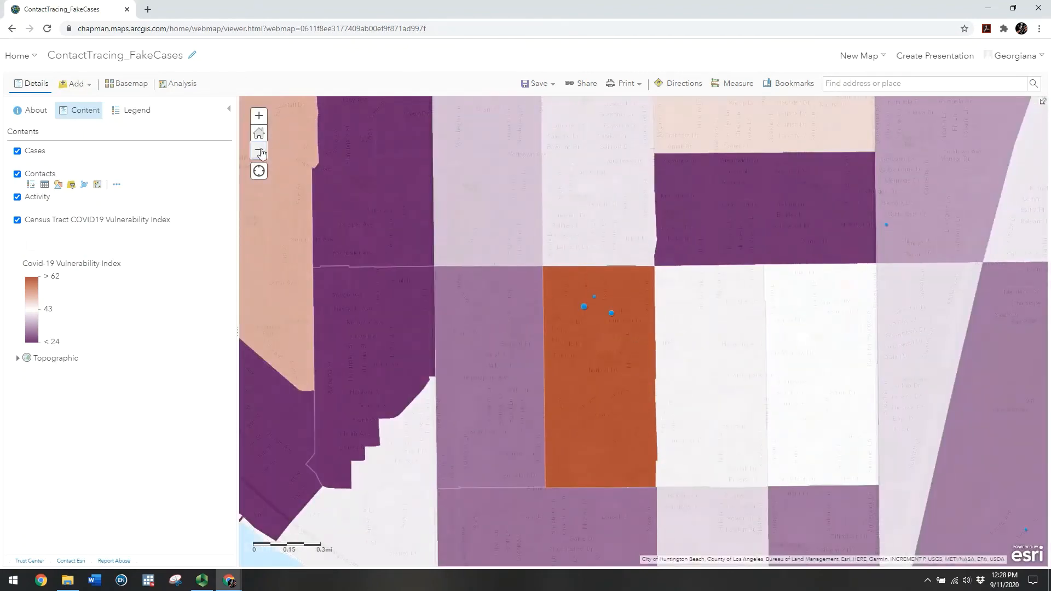
left_click(260, 153)
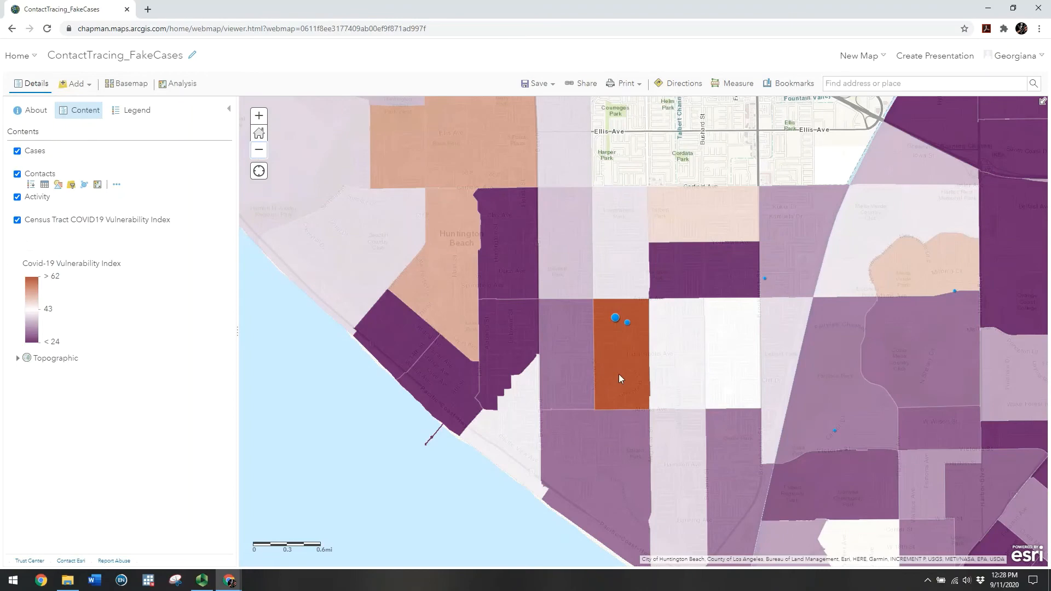
left_click(258, 152)
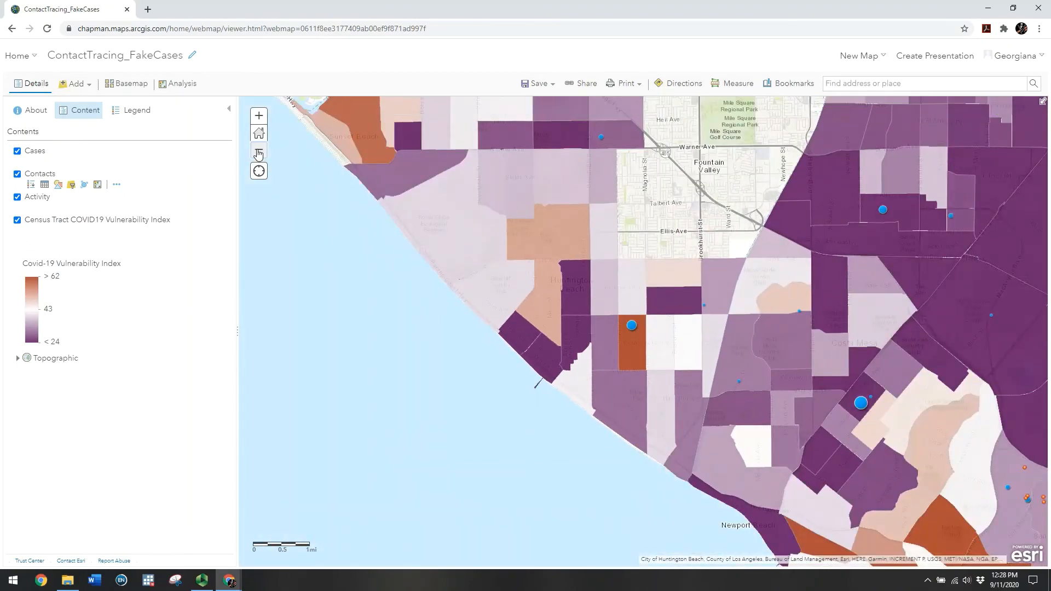
left_click(258, 152)
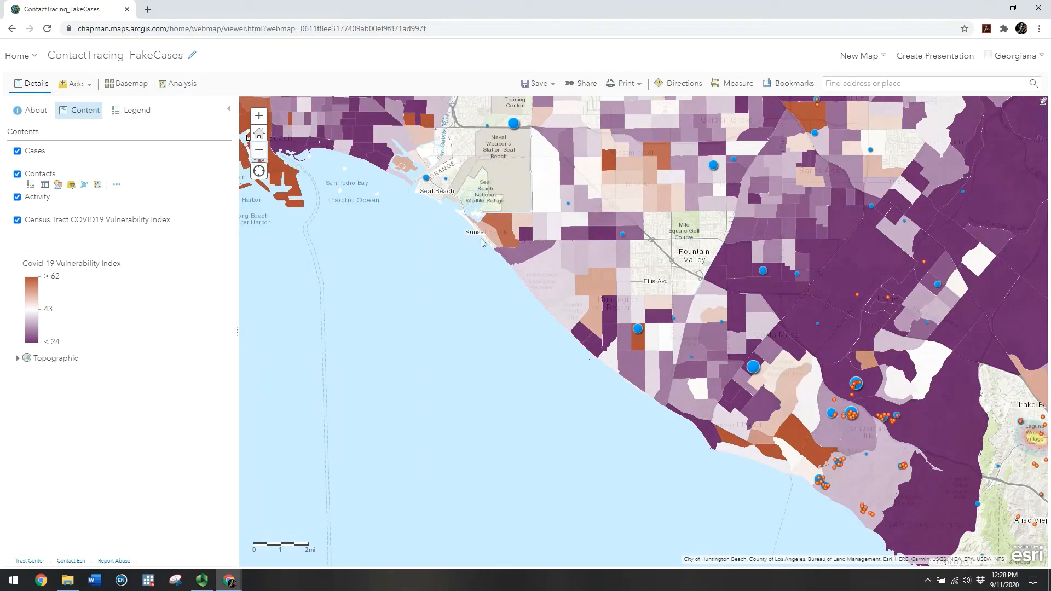
left_click_drag(481, 239, 356, 249)
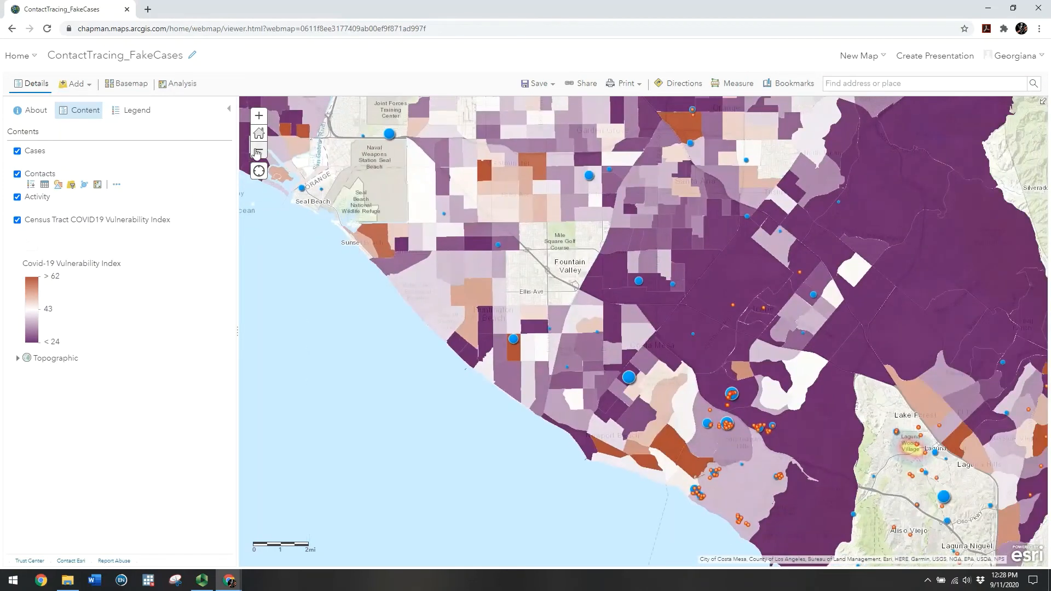
left_click(259, 150)
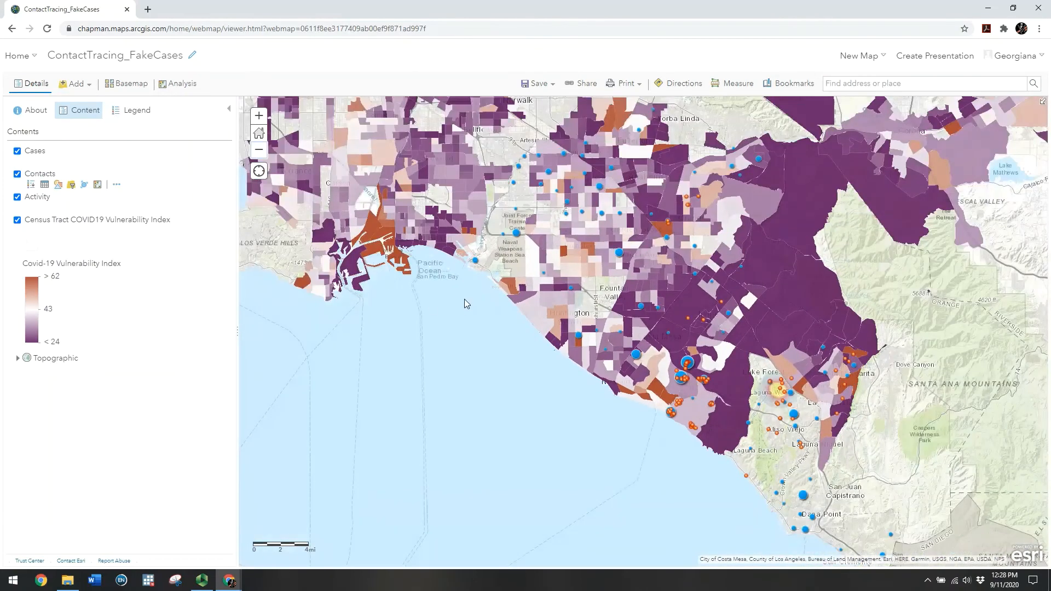
left_click_drag(464, 299, 413, 301)
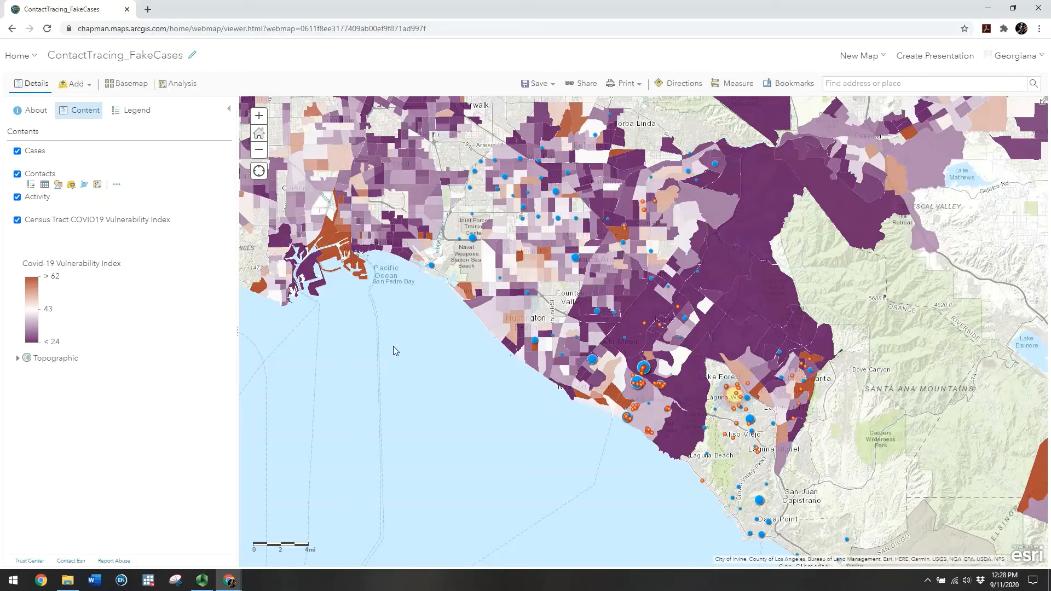
left_click_drag(429, 338, 418, 332)
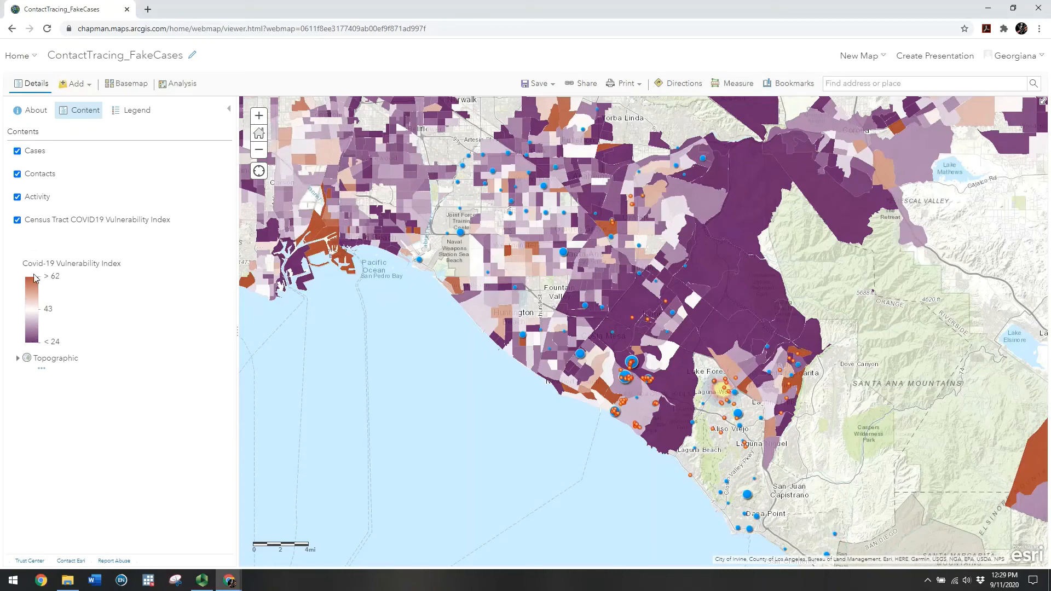
left_click(79, 84)
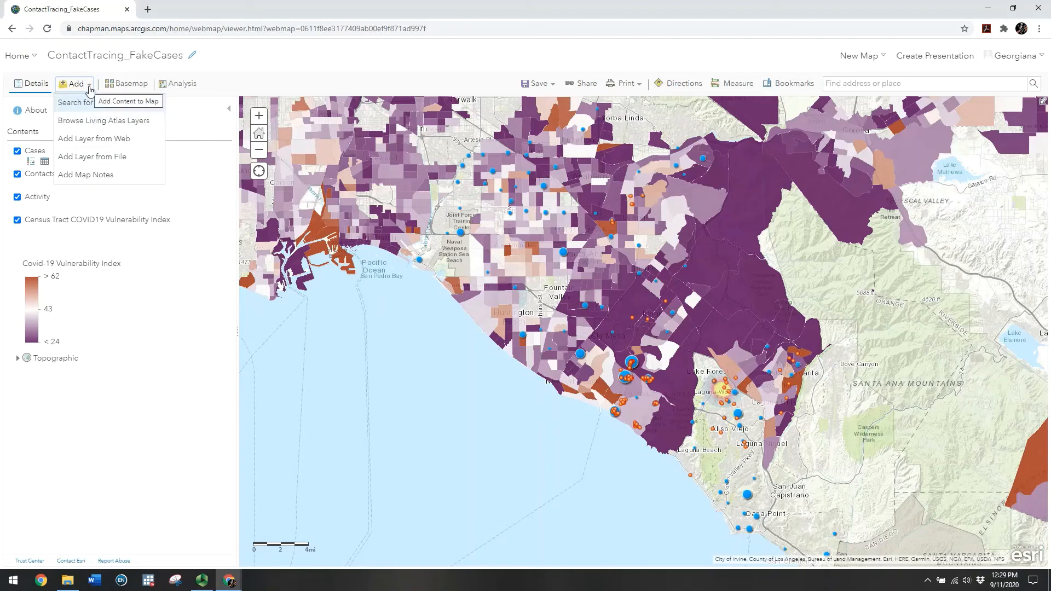
left_click(89, 87)
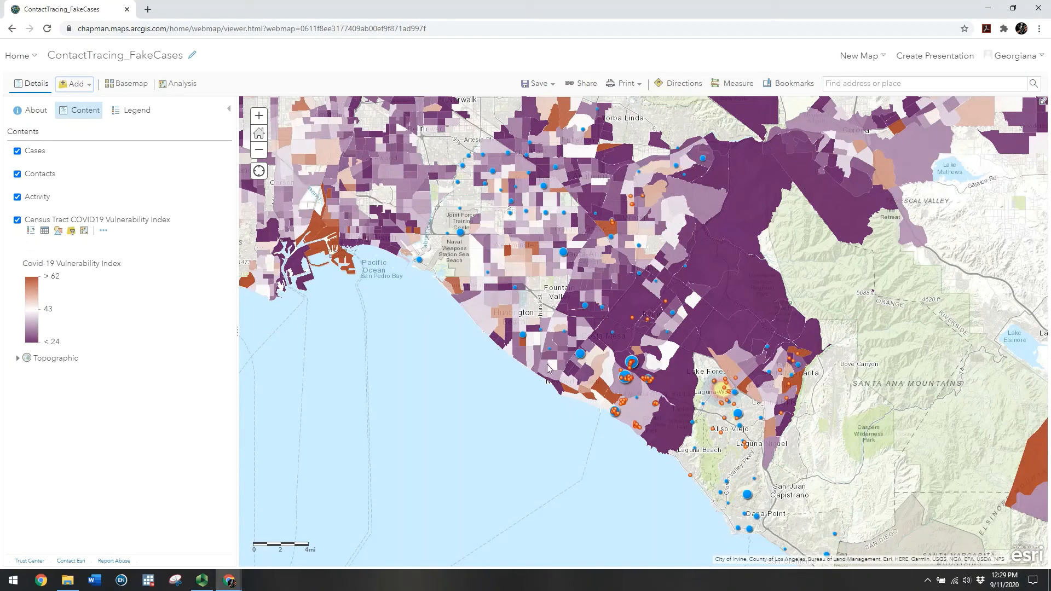
Open the Census Tract vulnerability layer's style settings, drawn as Counts and Amounts (Color)
left_click(58, 231)
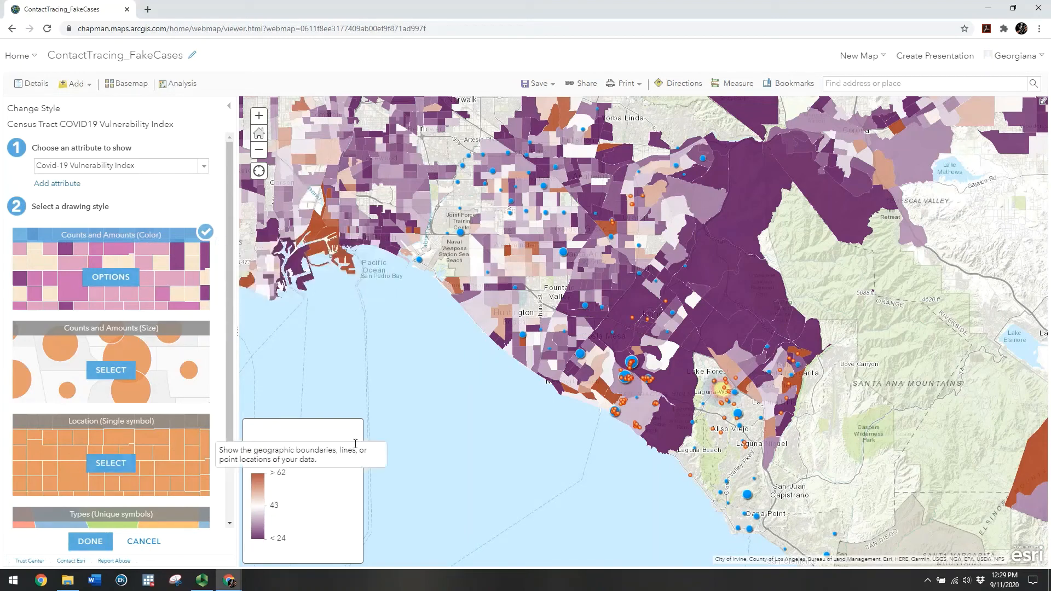
Exit the tract style settings and expand the Cases and Contacts legends, collapsing Cases again
left_click(143, 542)
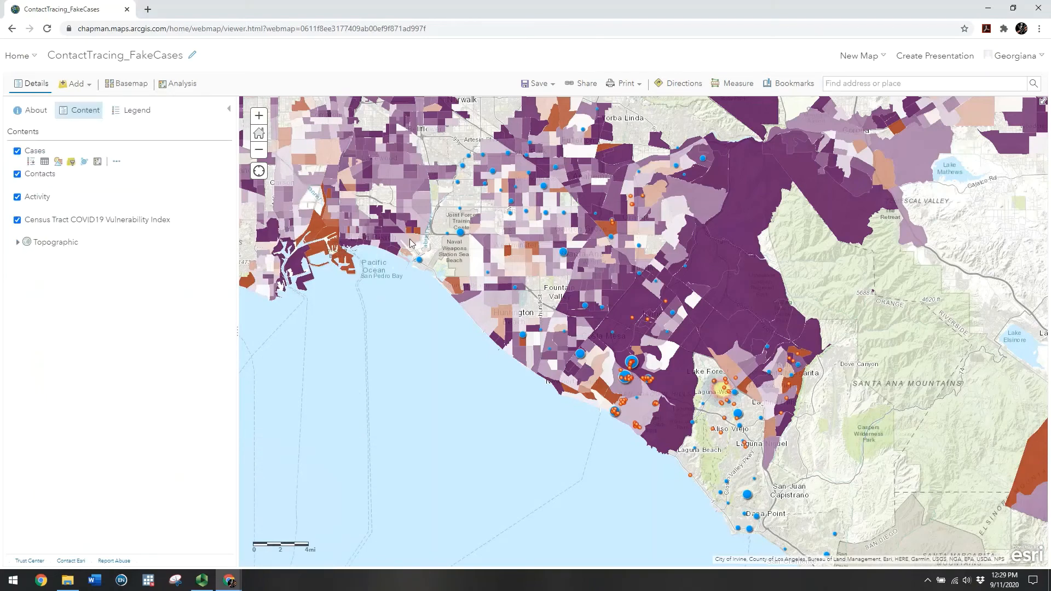
left_click(32, 164)
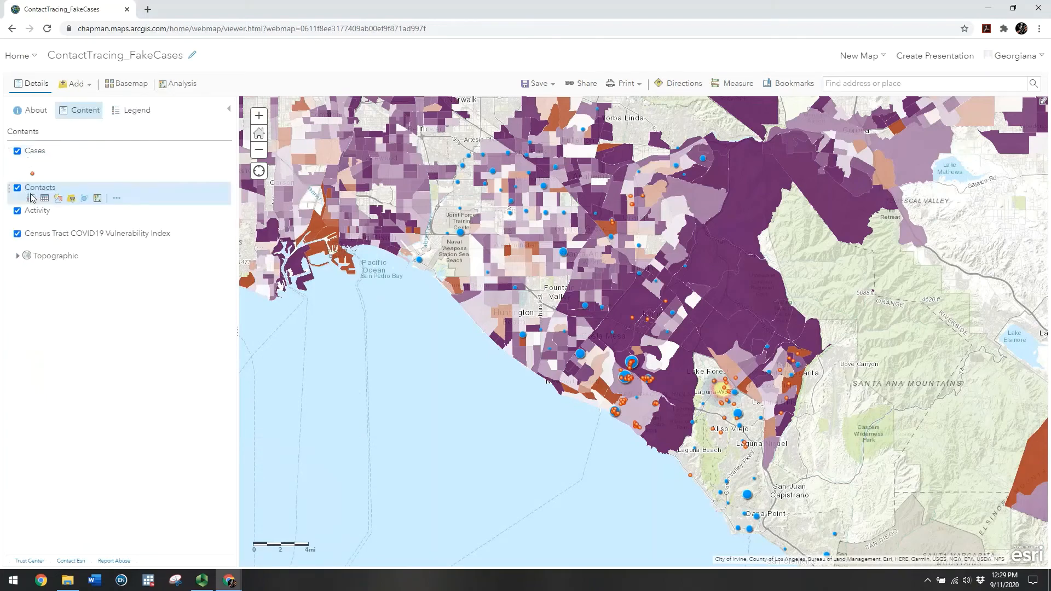
left_click(31, 199)
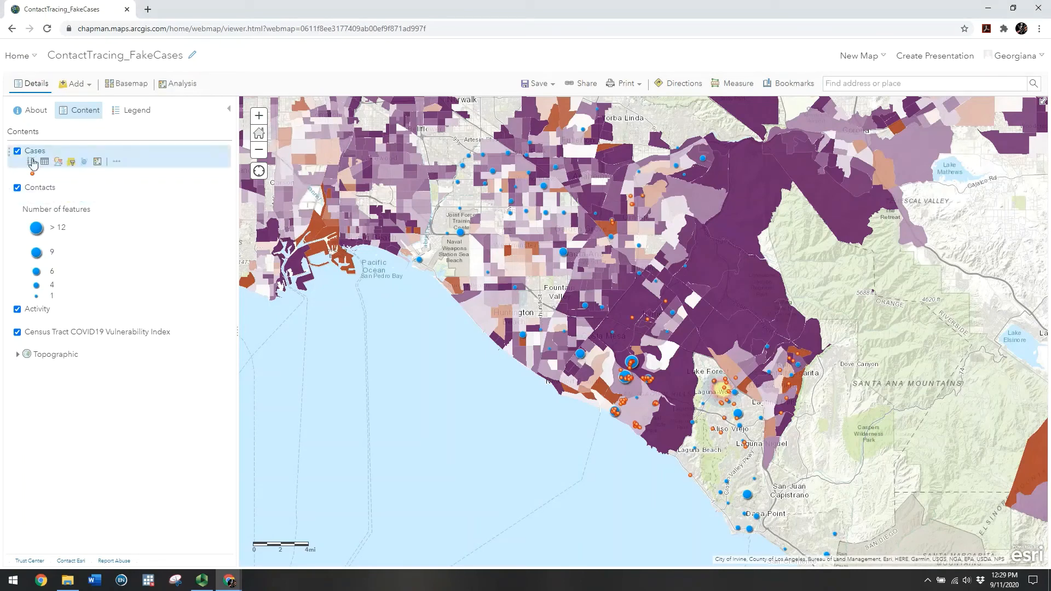
left_click(31, 164)
mouse_move(53, 205)
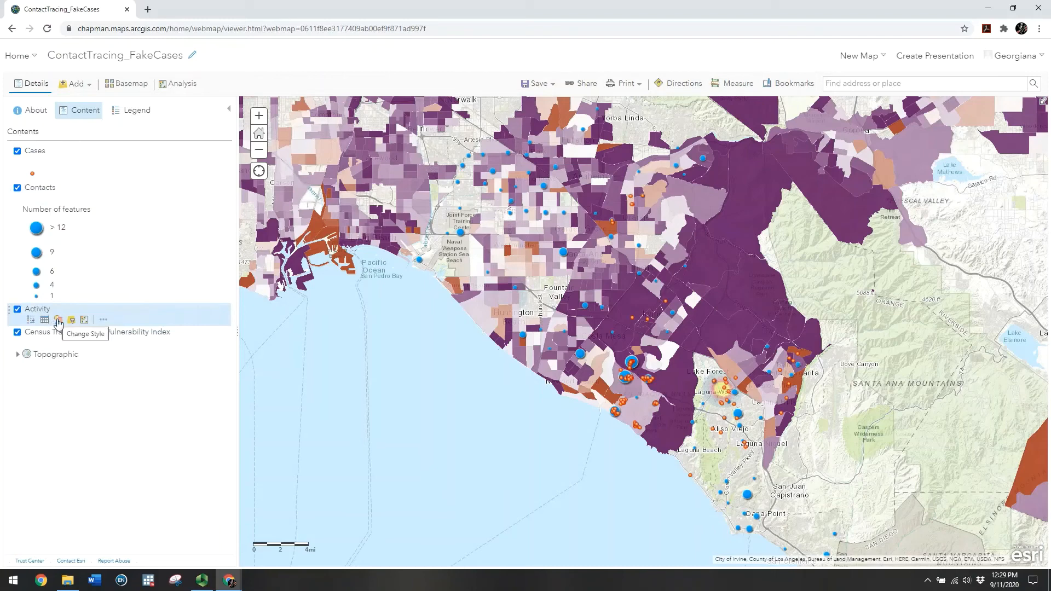
Cancel the Activity style change and switch off the Census Tract vulnerability layer
left_click(58, 321)
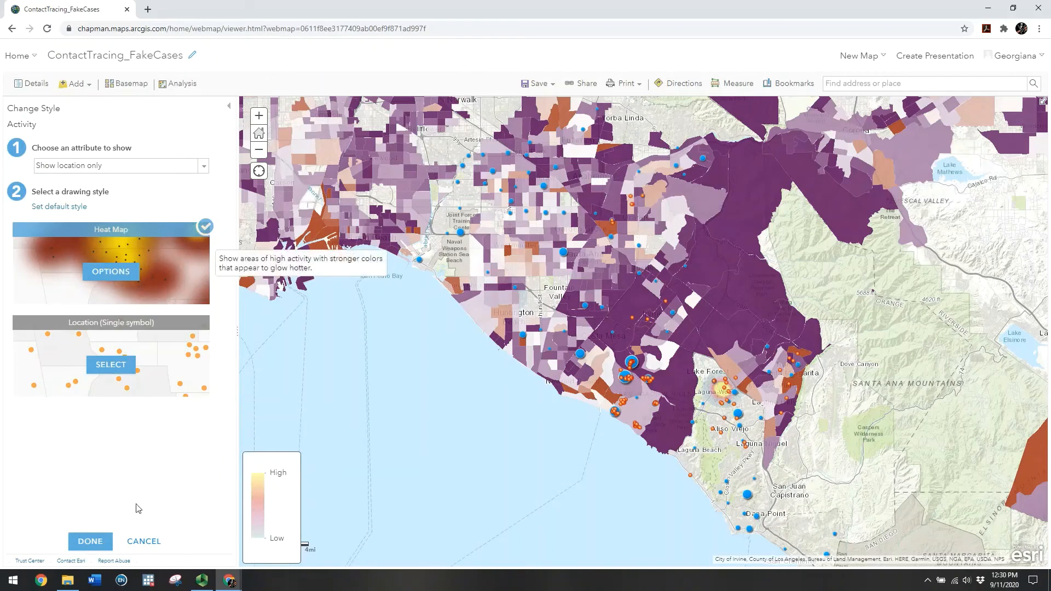
left_click(140, 546)
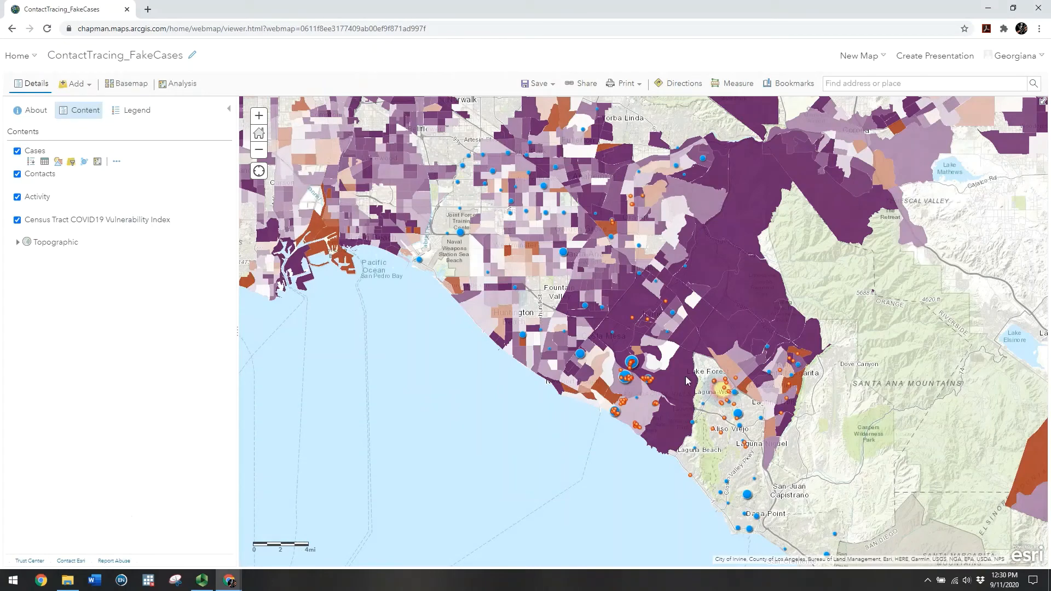
left_click(17, 220)
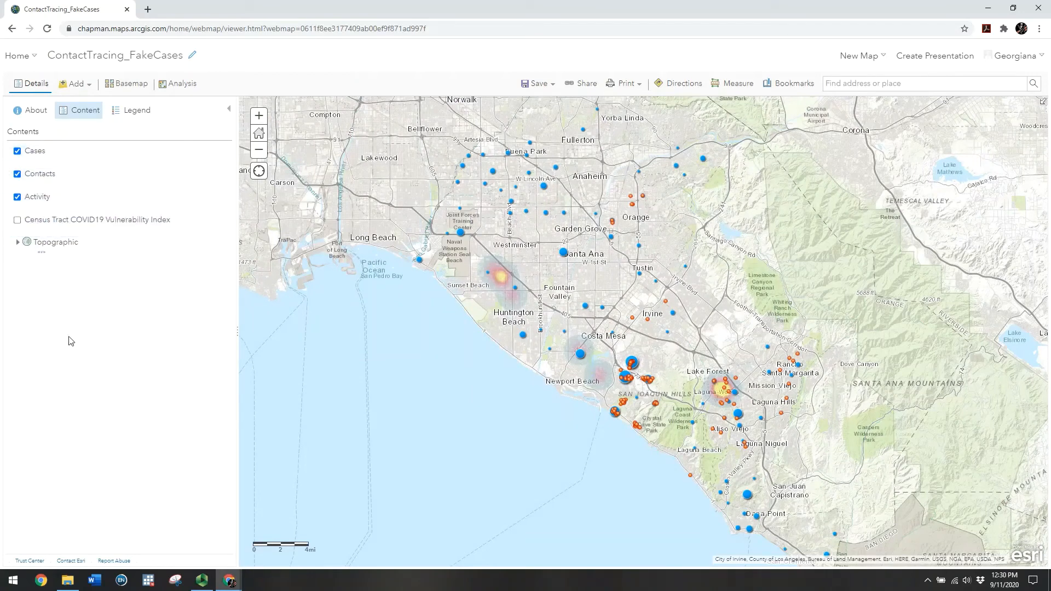
Turn the Census Tract vulnerability layer back on at about 80% transparency
left_click(17, 220)
left_click(104, 231)
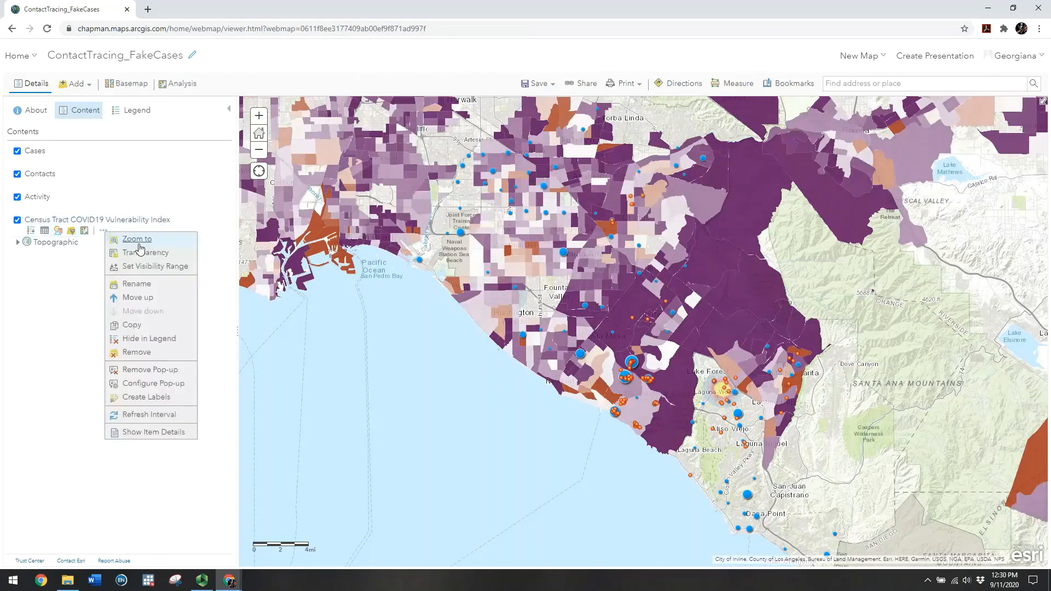
mouse_move(141, 253)
left_click_drag(234, 281, 277, 281)
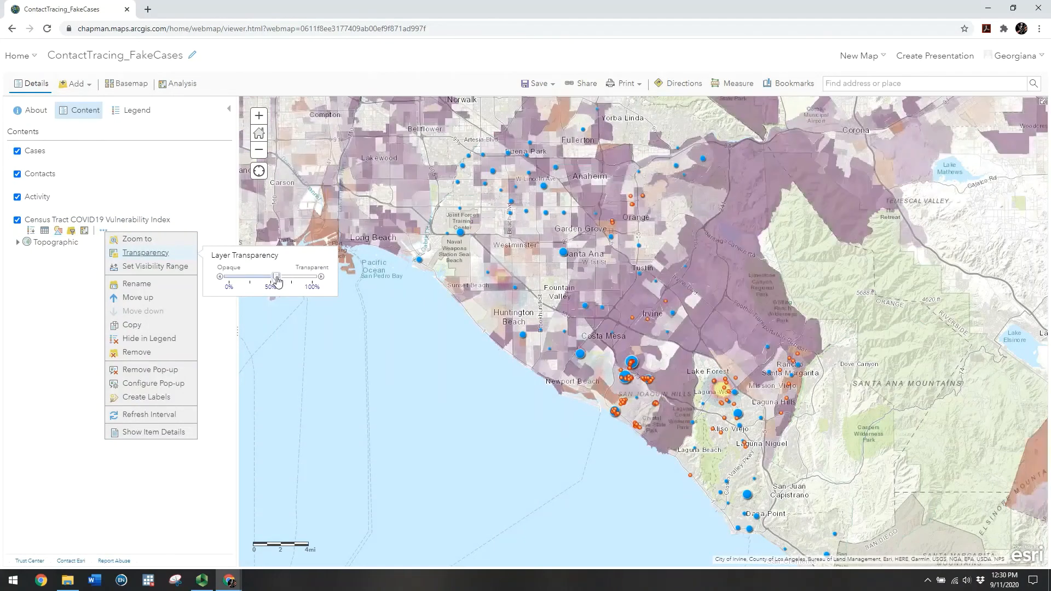
left_click(67, 310)
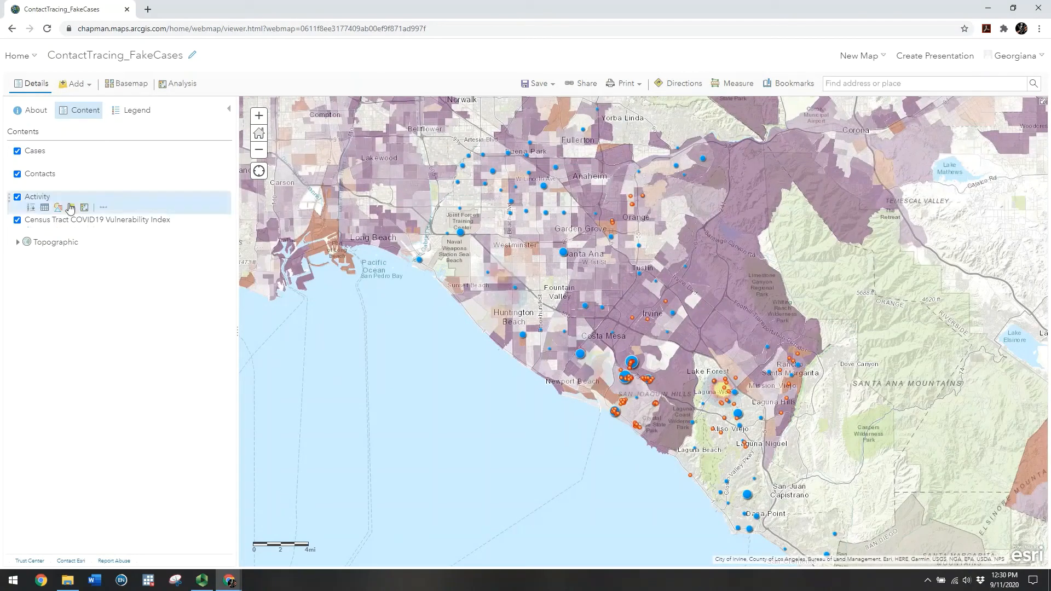
Set the Activity layer to about 50% transparency
left_click(104, 208)
mouse_move(153, 234)
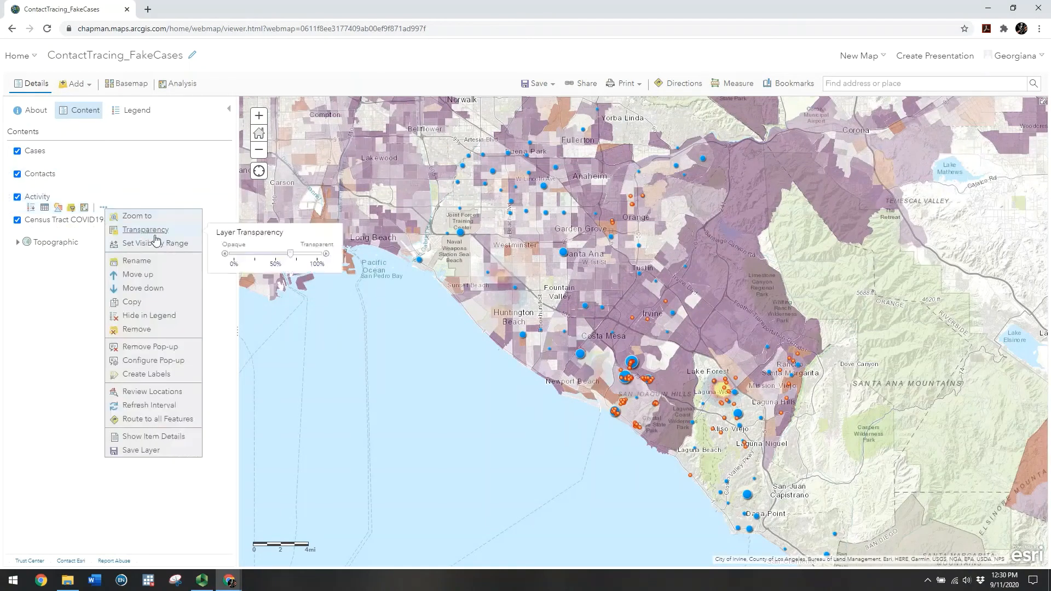
left_click_drag(290, 254, 266, 256)
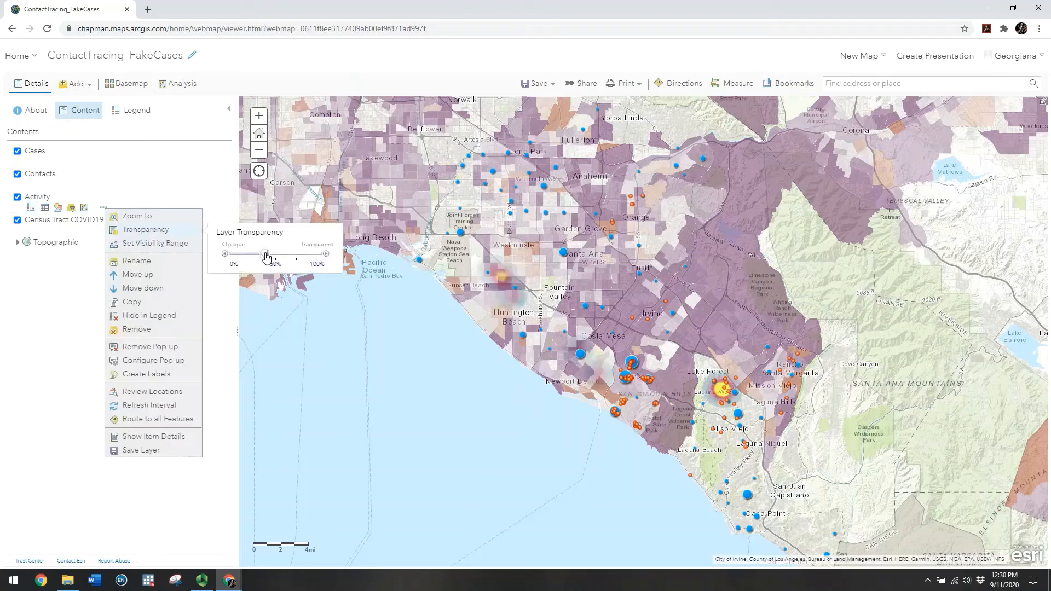
left_click(68, 297)
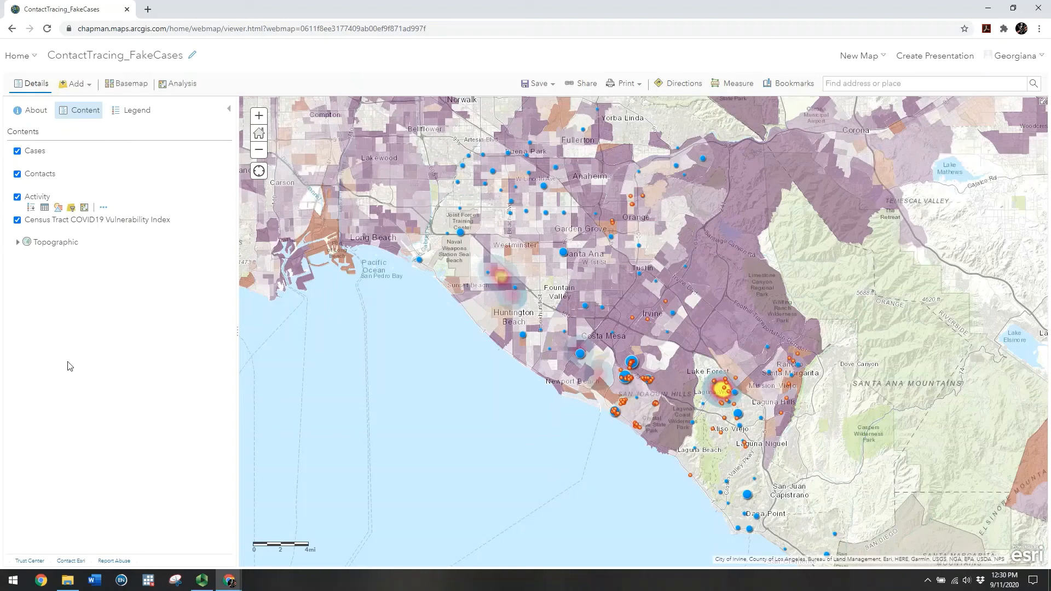
Open the Activity attribute table and adjust its height
mouse_move(47, 166)
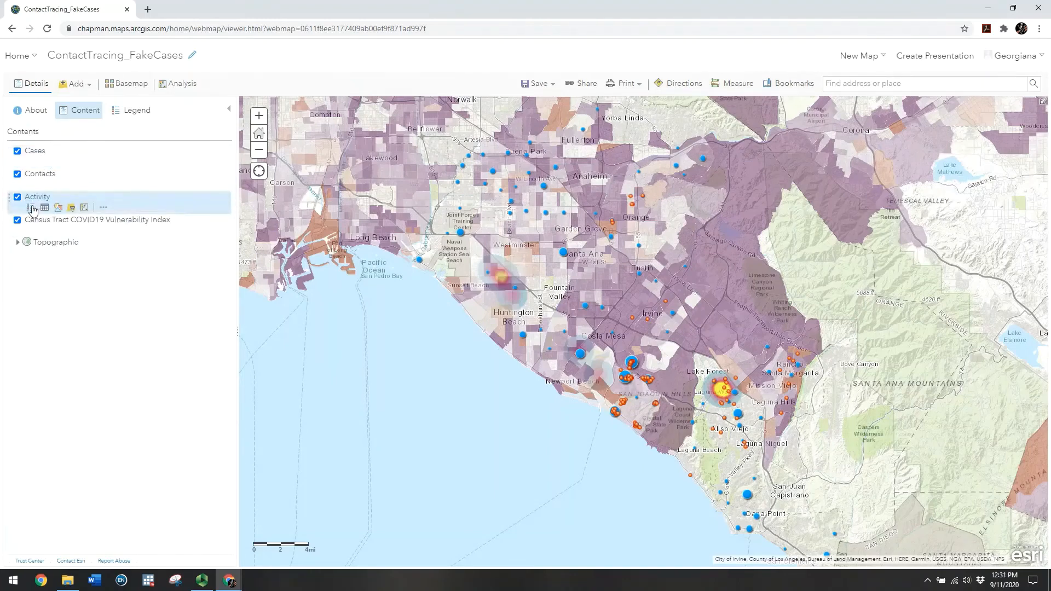
left_click(32, 208)
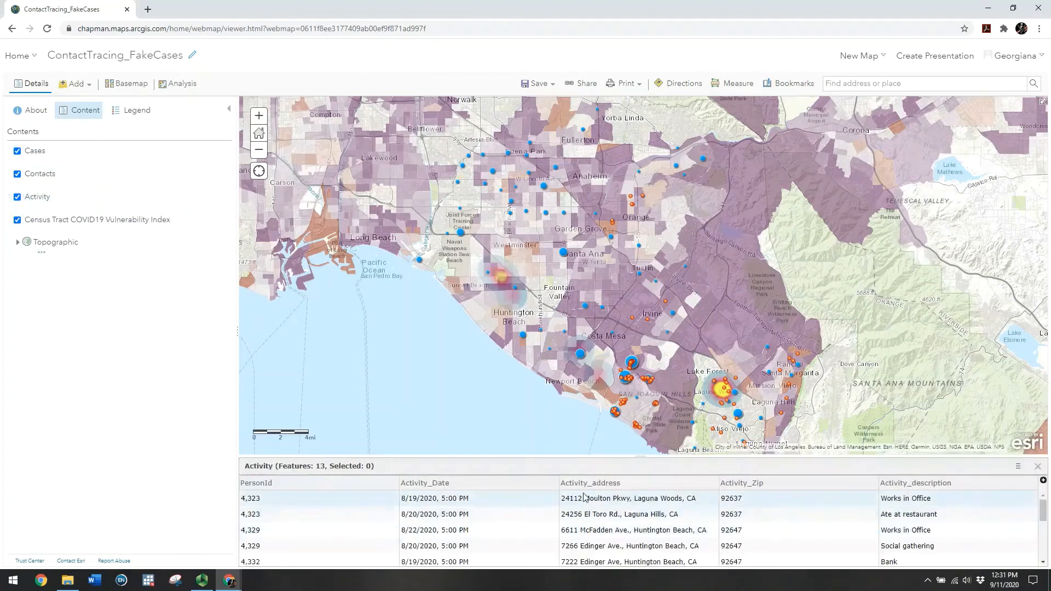
left_click_drag(638, 457, 638, 385)
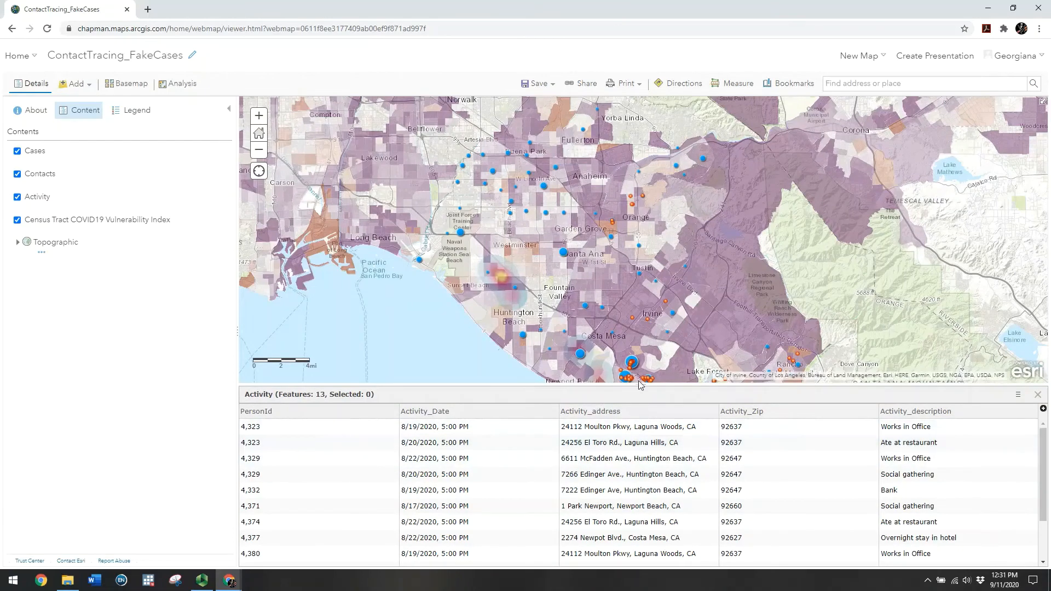
left_click_drag(639, 386, 640, 459)
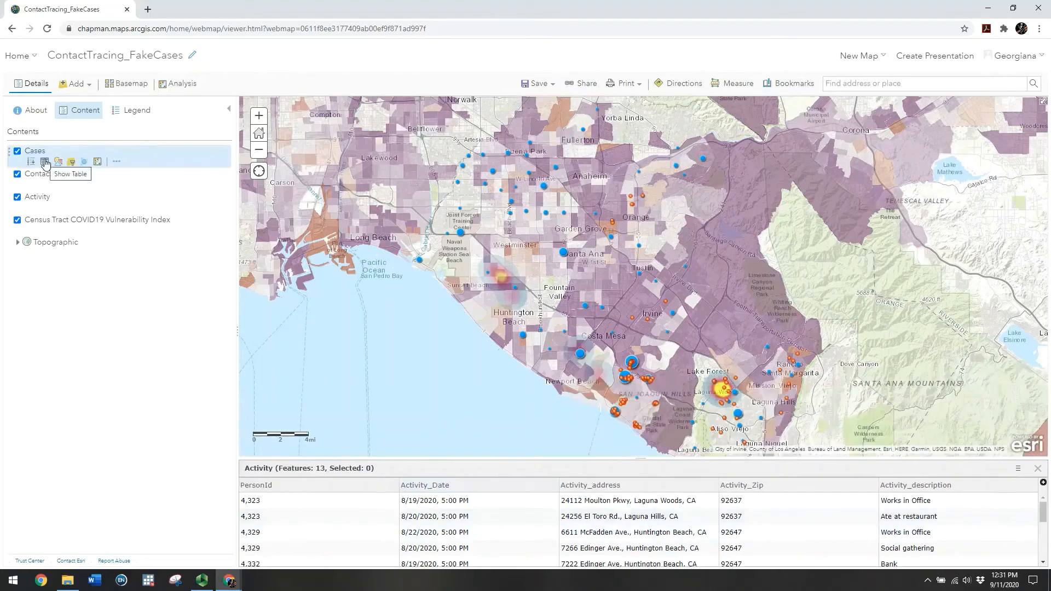
Show the 118-record Cases table, scroll across to Case_Occupation, and resize the table
left_click(45, 162)
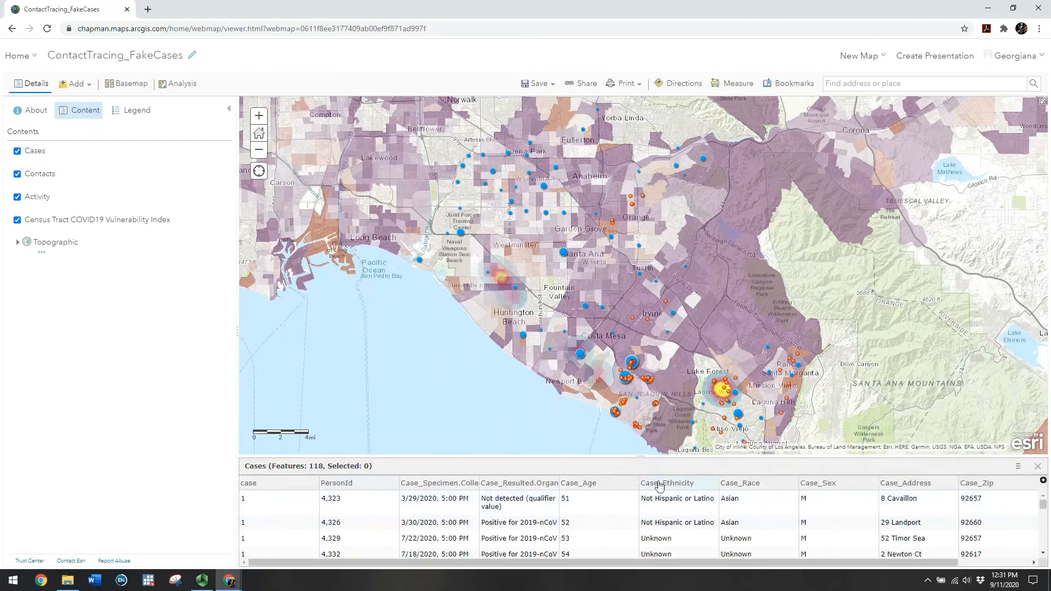
left_click_drag(639, 457, 639, 421)
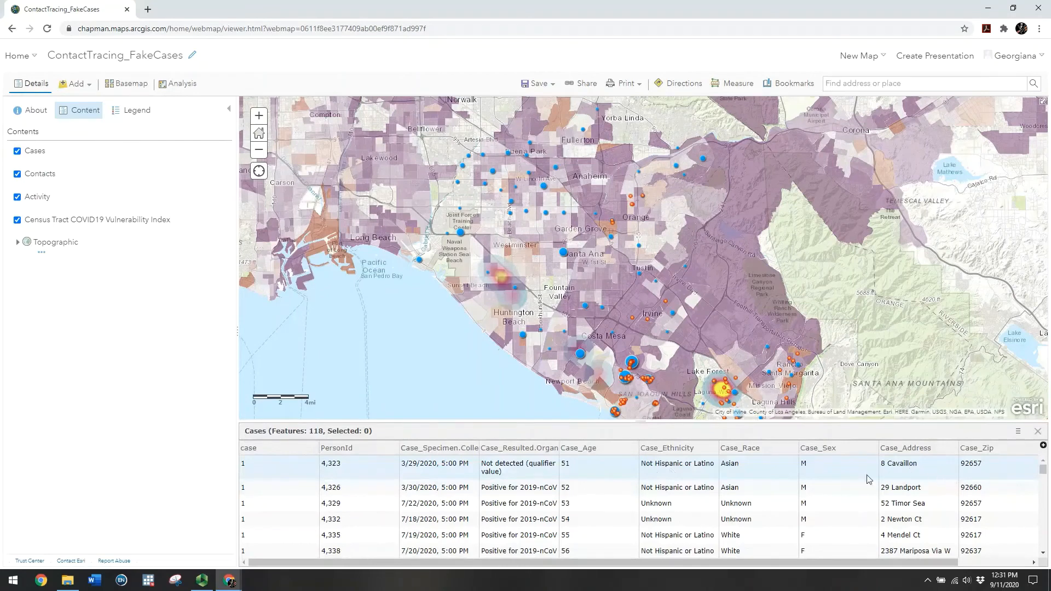
left_click_drag(717, 564, 854, 560)
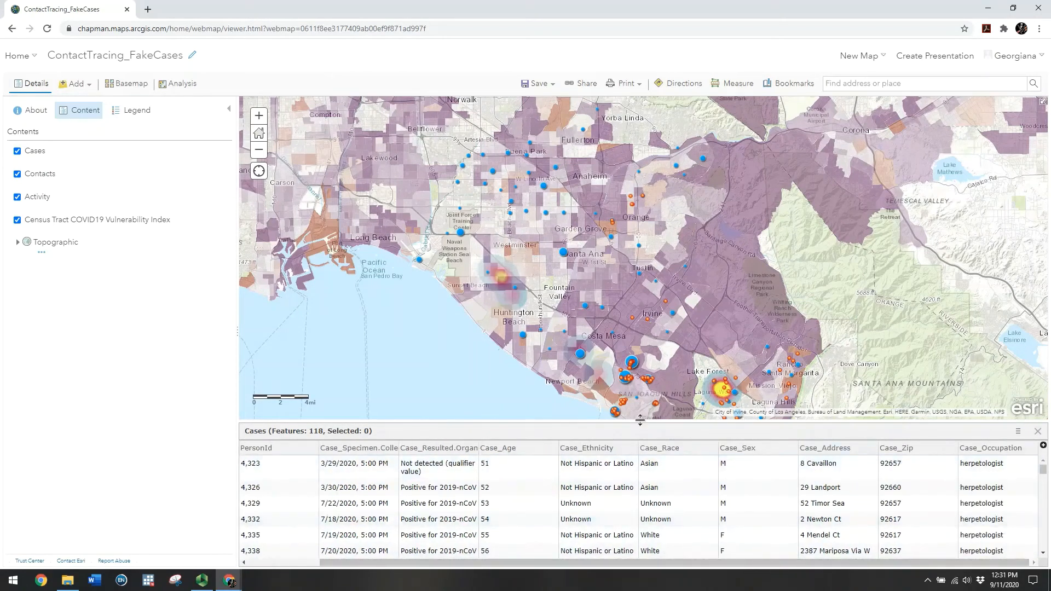
left_click_drag(641, 419, 637, 441)
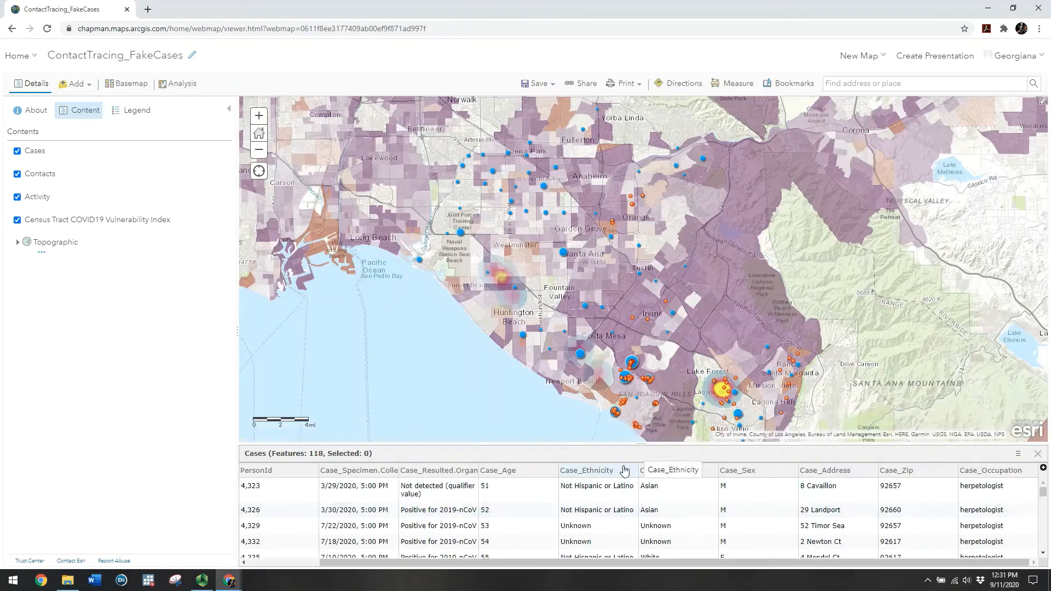
left_click_drag(640, 443, 640, 451)
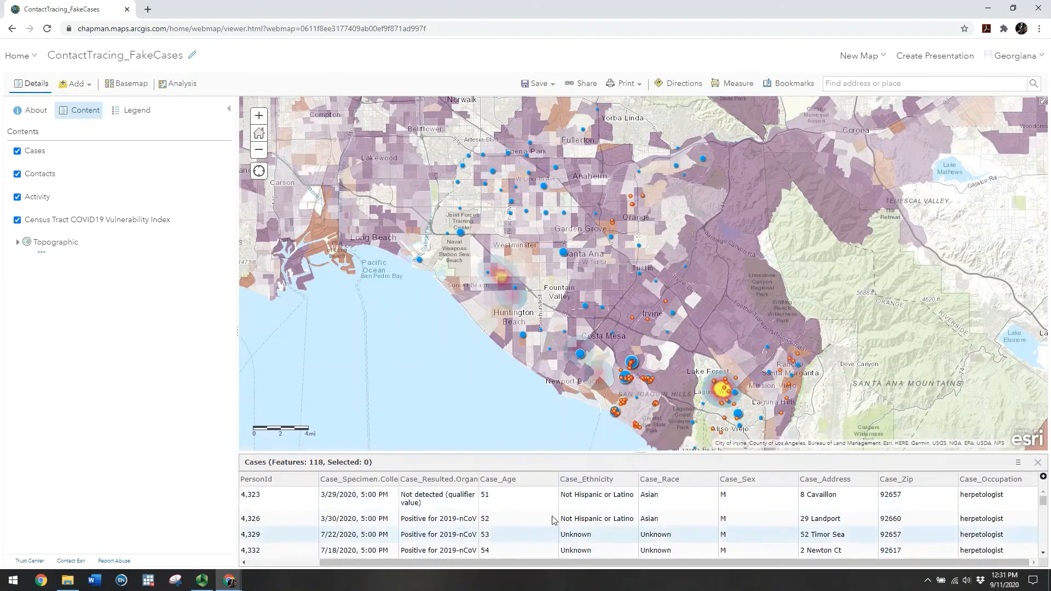
mouse_move(79, 147)
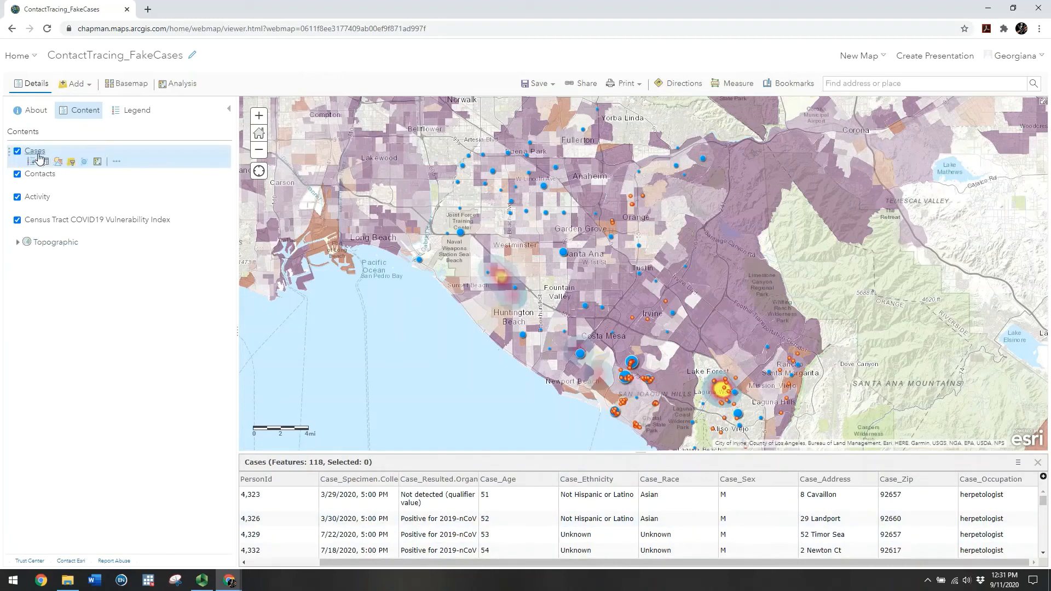
Start Join Features from the Cases analysis tools, with Activity as the layer to join
left_click(99, 164)
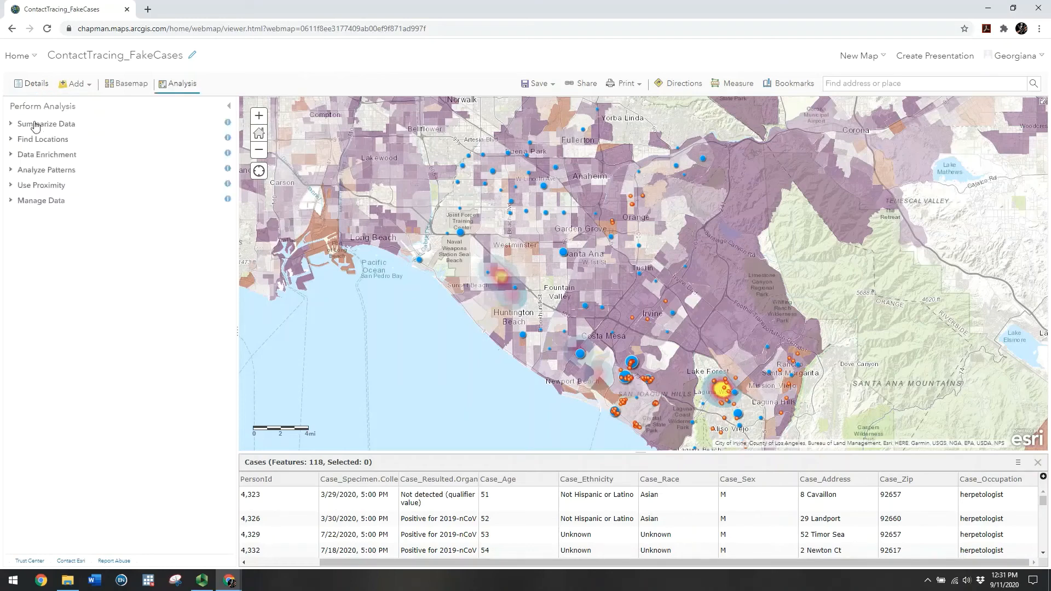
left_click(10, 124)
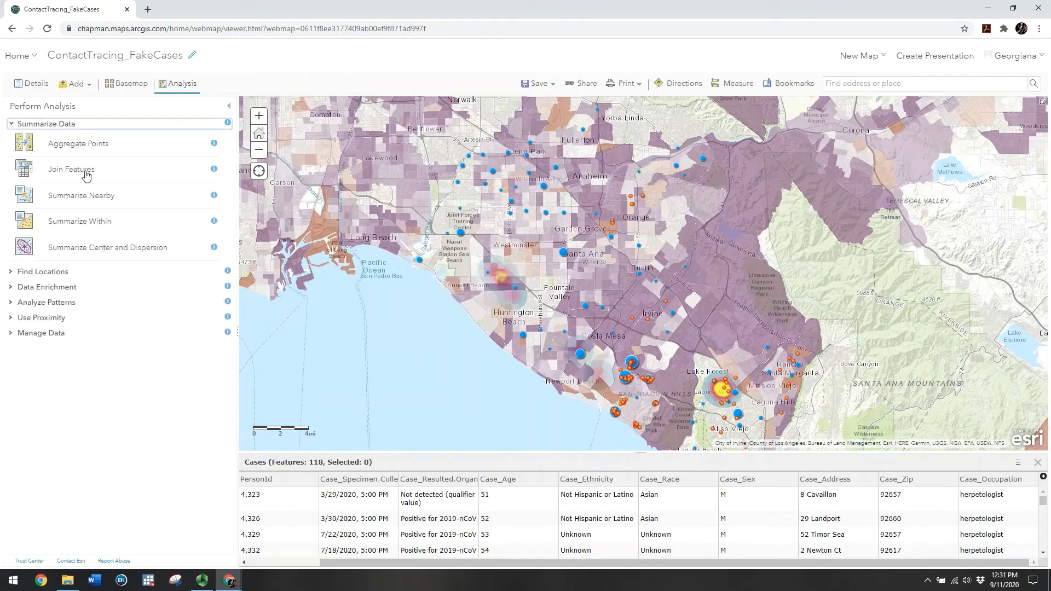
left_click(71, 169)
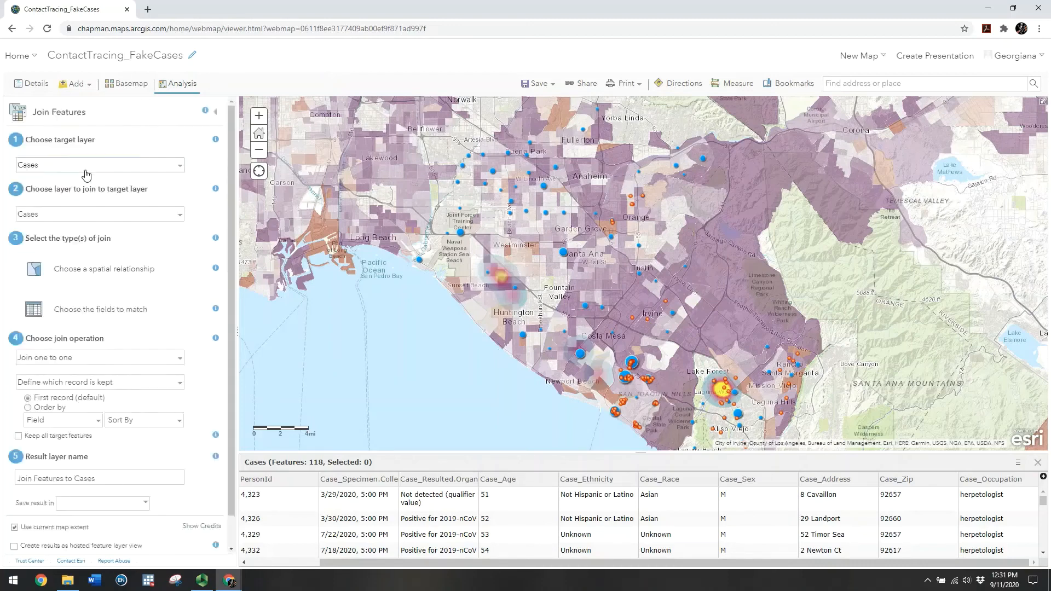
left_click(104, 219)
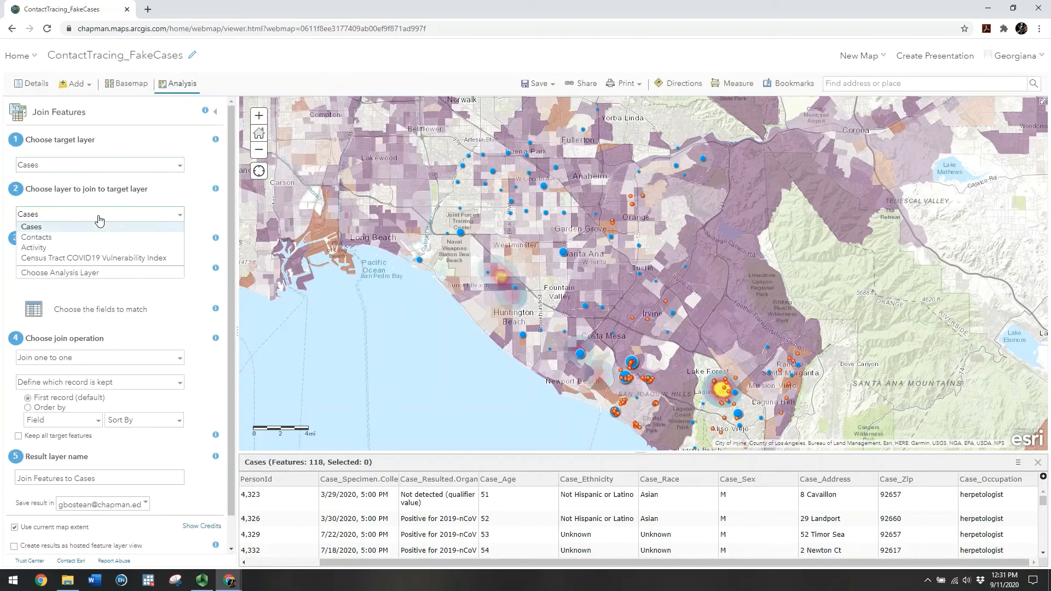
left_click(38, 252)
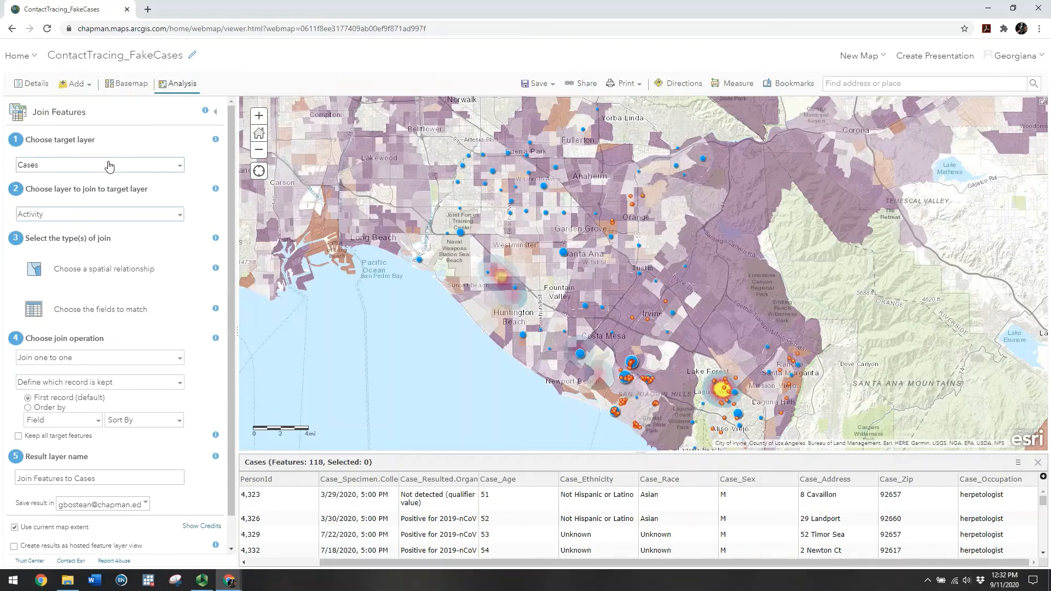
Join by matching attributes, pairing Cases PersonId with Activity PersonId
scroll(232, 191, "down", 1)
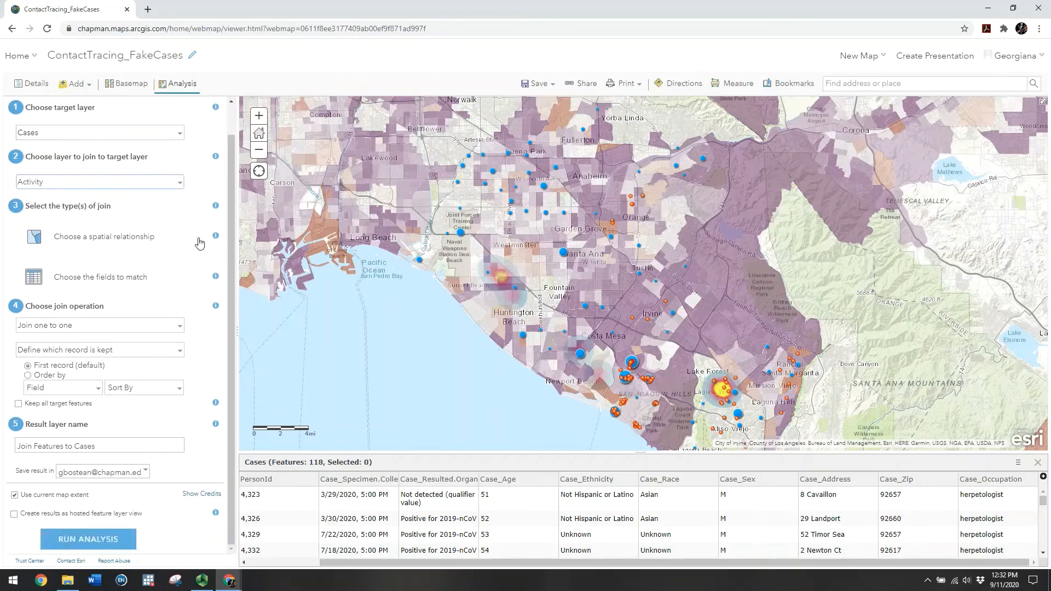
left_click(111, 286)
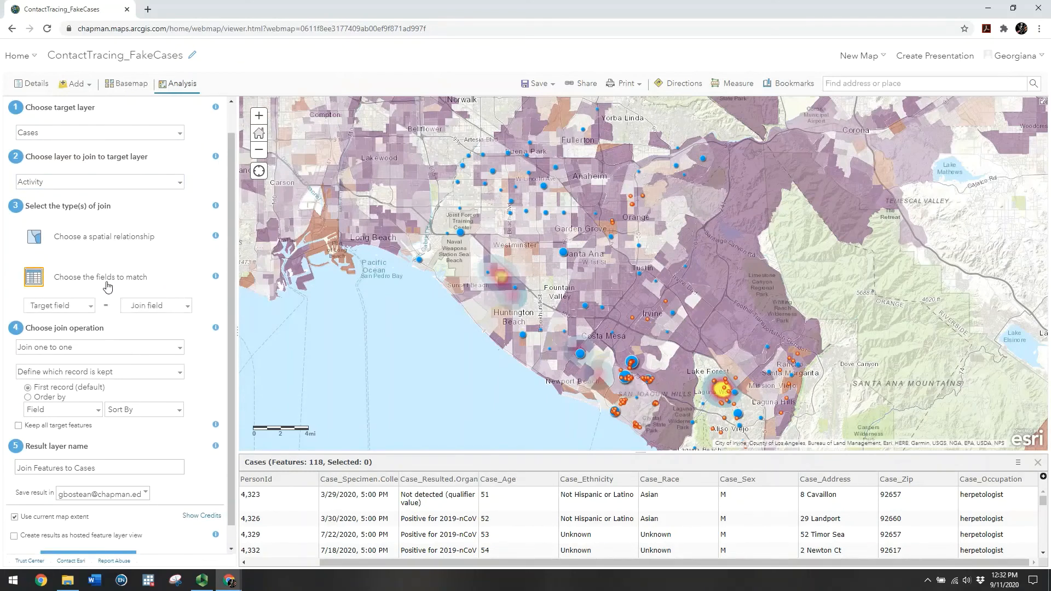
scroll(229, 222, "down", 1)
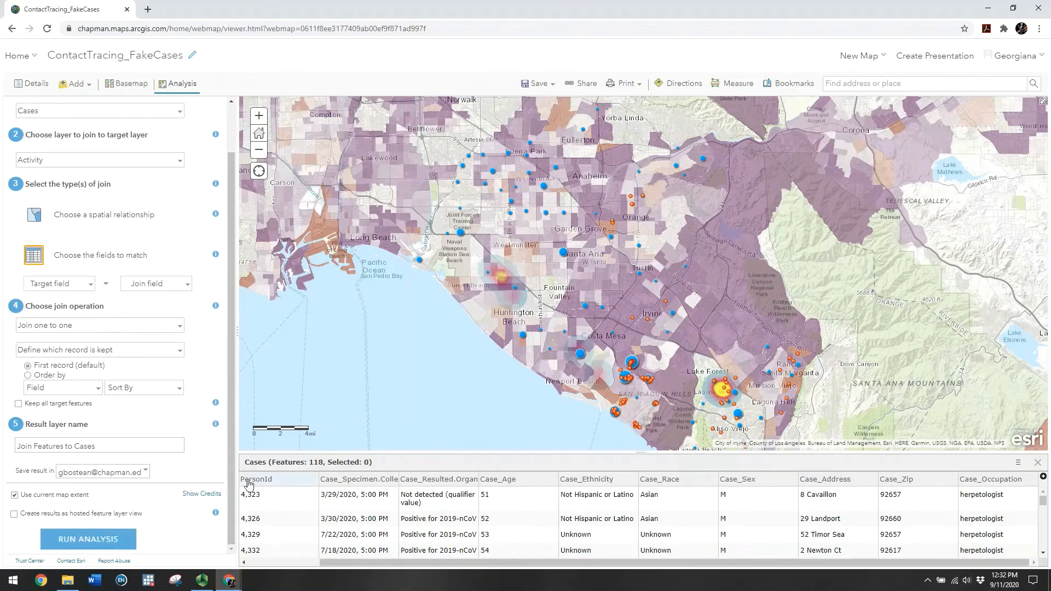
left_click(89, 286)
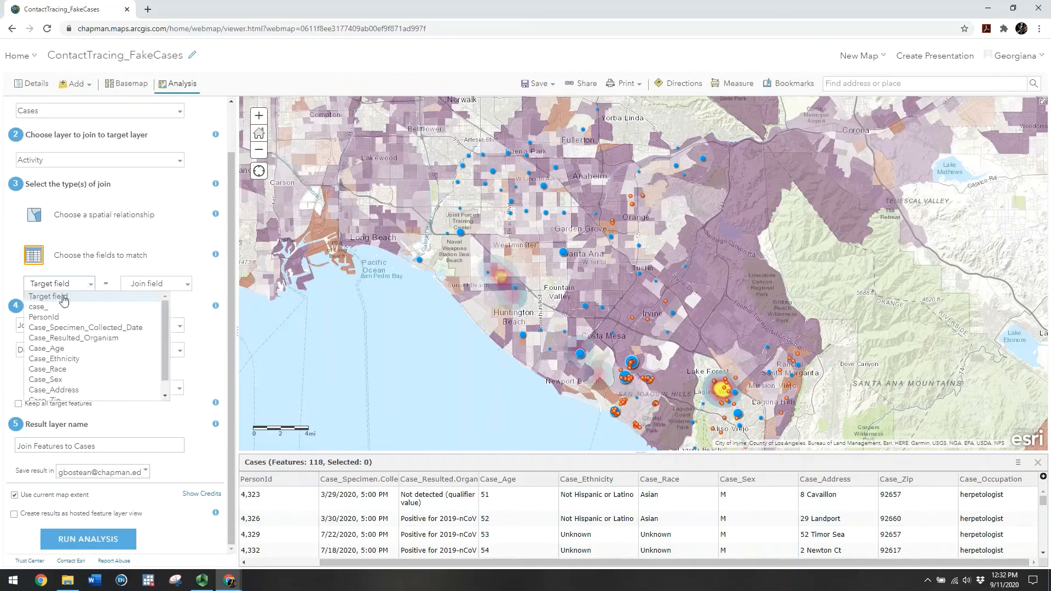
left_click(49, 321)
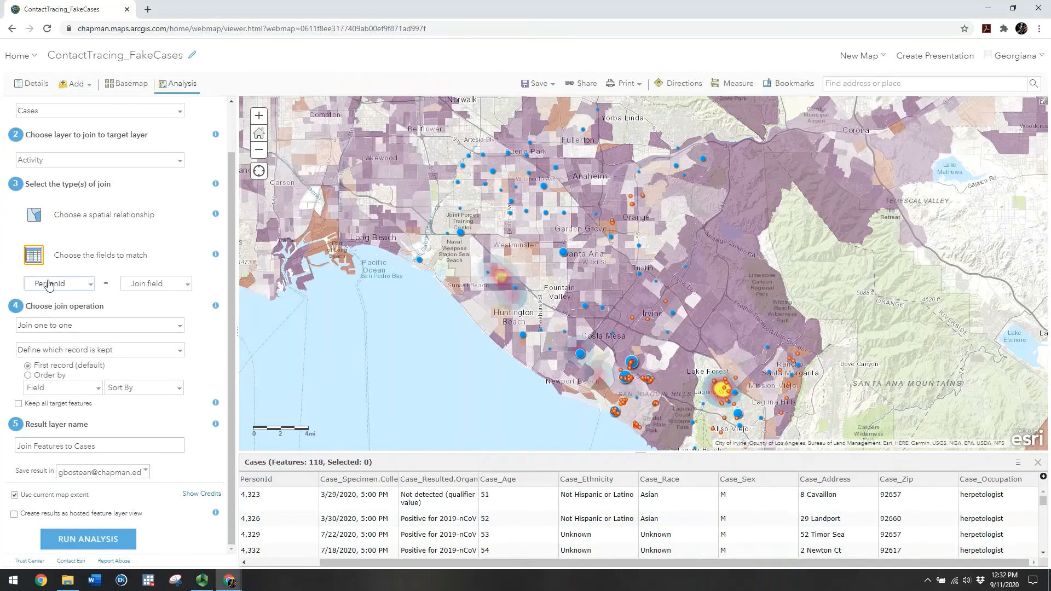
left_click(156, 285)
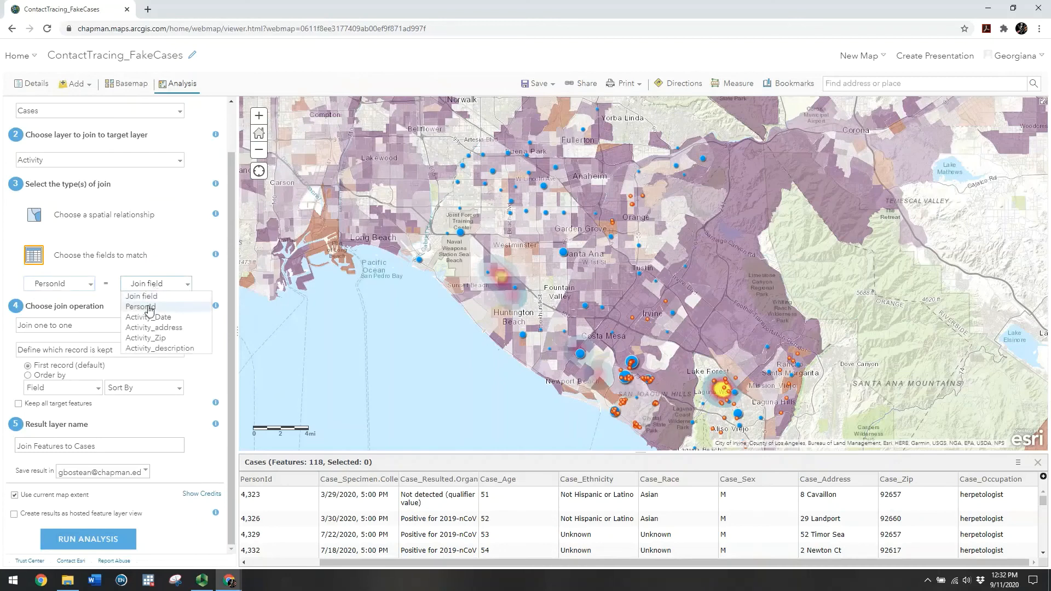
left_click(150, 308)
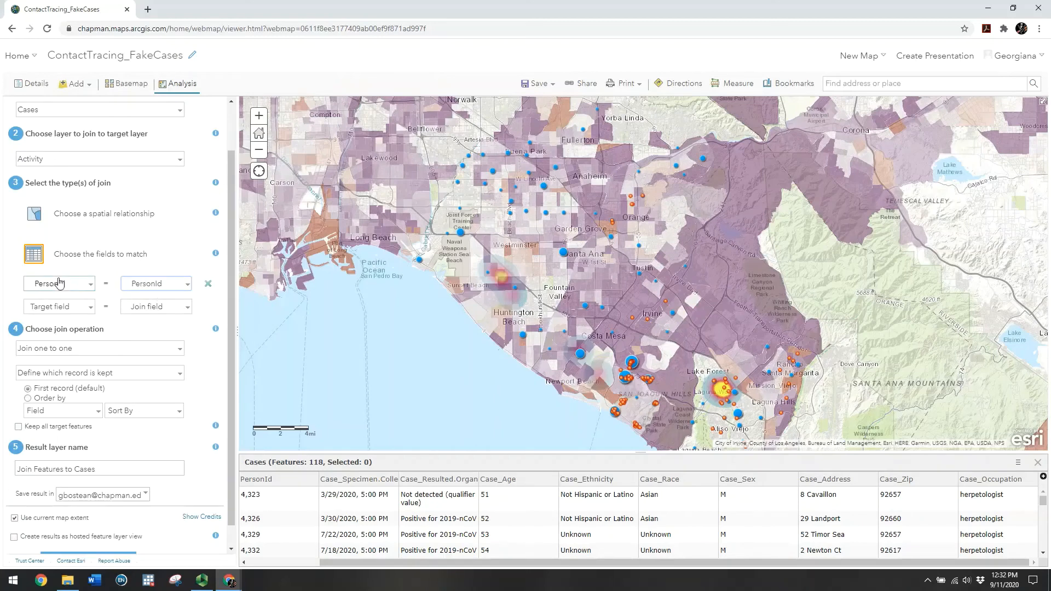
Make the join one to many and keep all Cases features in the result
left_click_drag(232, 267, 228, 229)
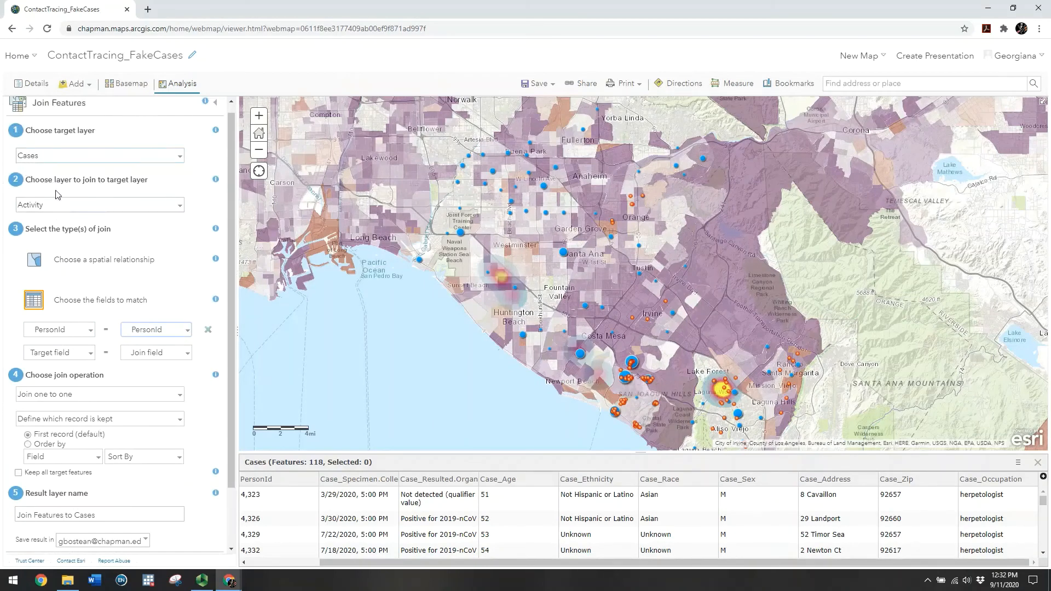
left_click_drag(231, 236, 231, 323)
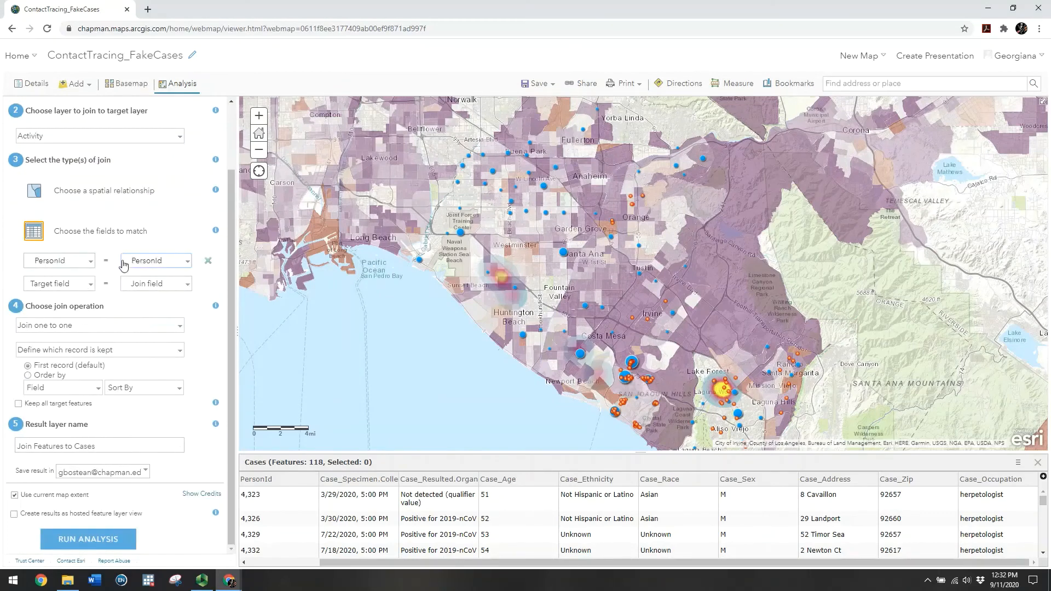
left_click(112, 329)
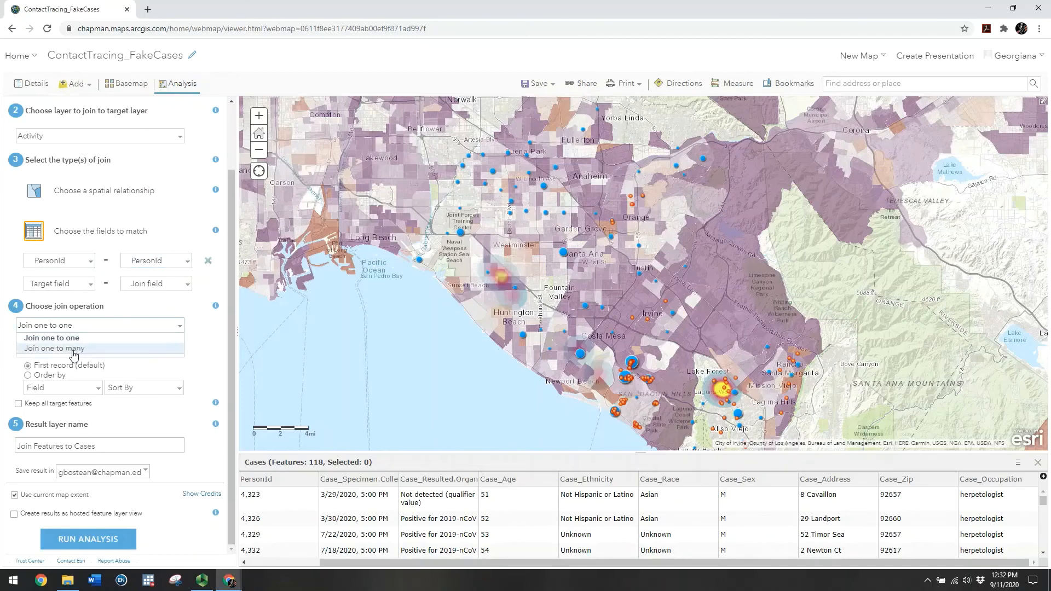
left_click(74, 355)
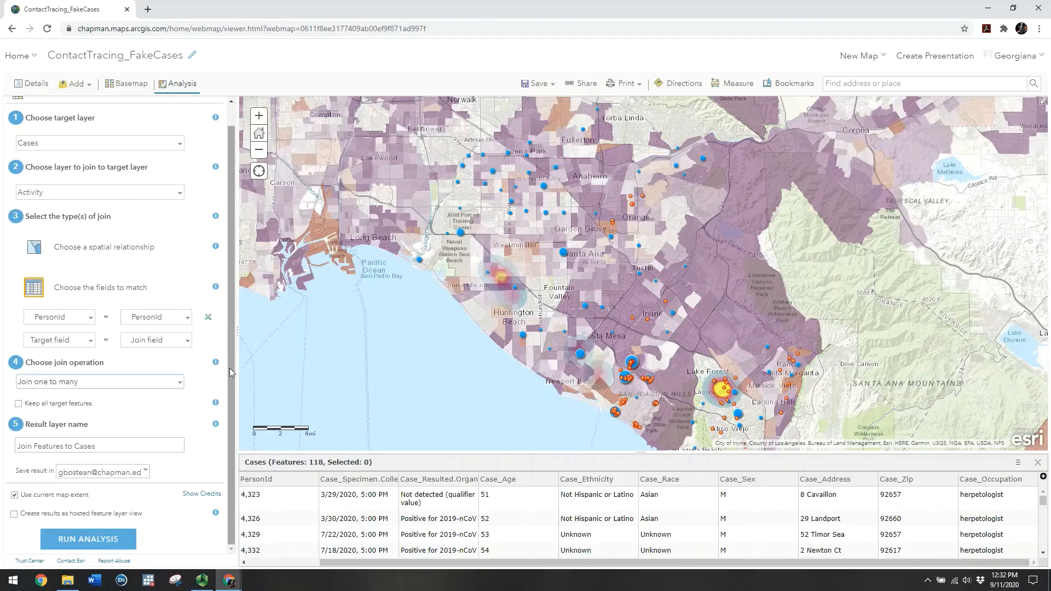
left_click(18, 404)
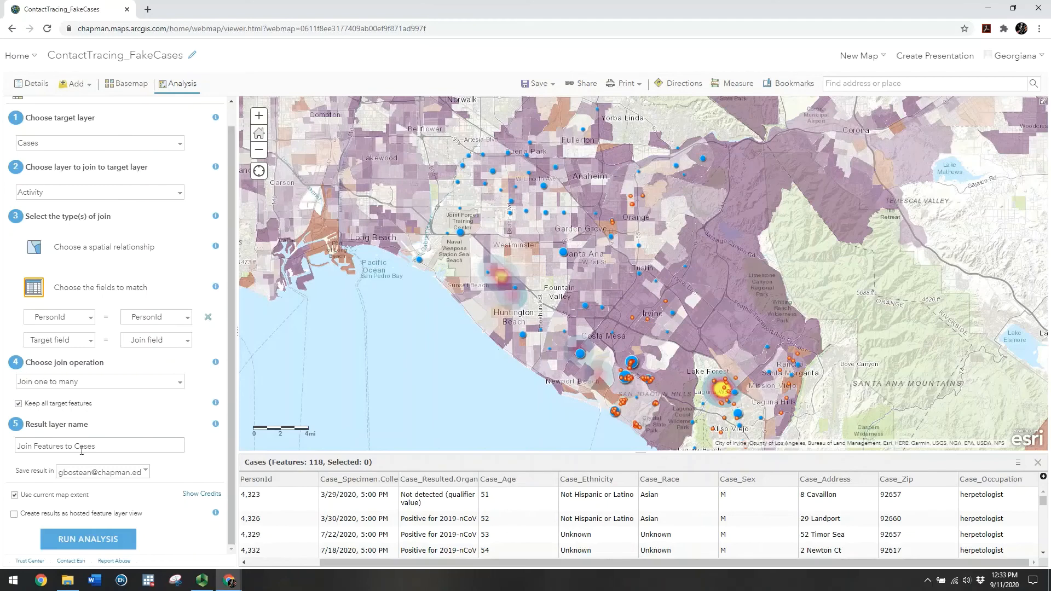
Name the output 'Join Activity to Cases', run it on all data rather than the current extent
double_click(41, 447)
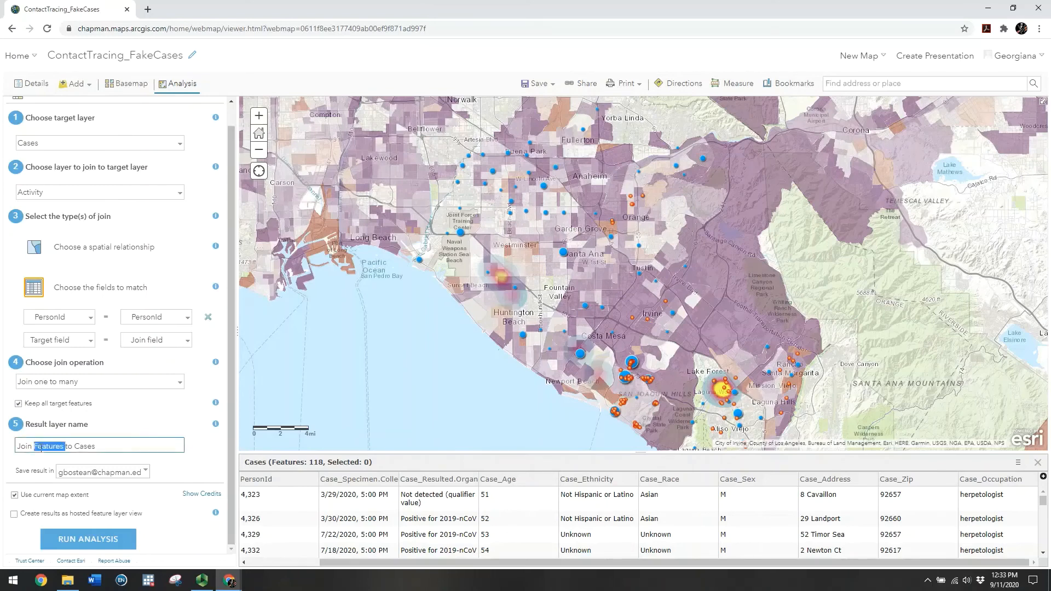
type("Activity")
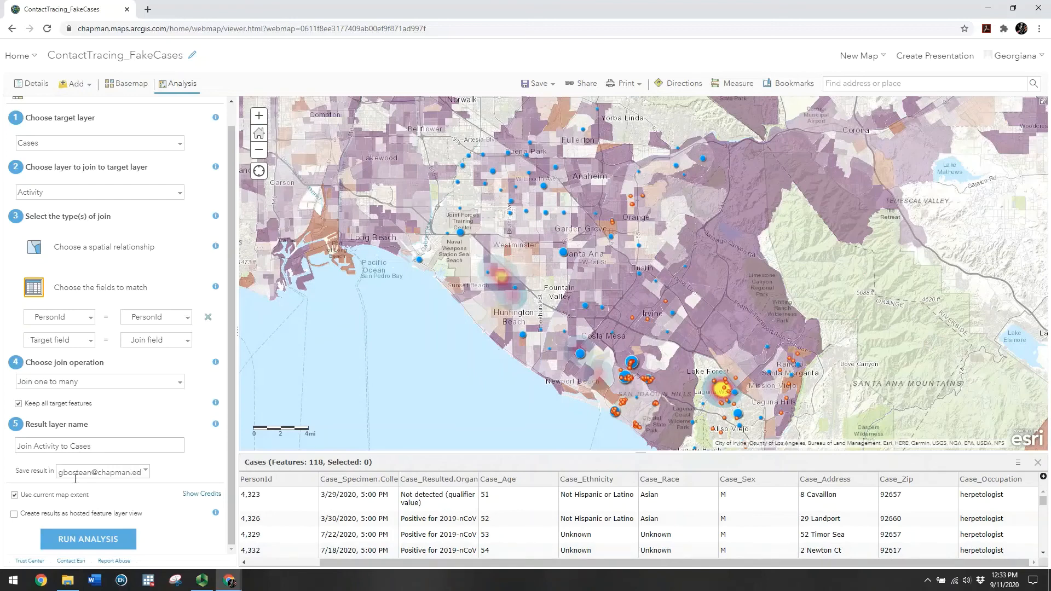
left_click(14, 495)
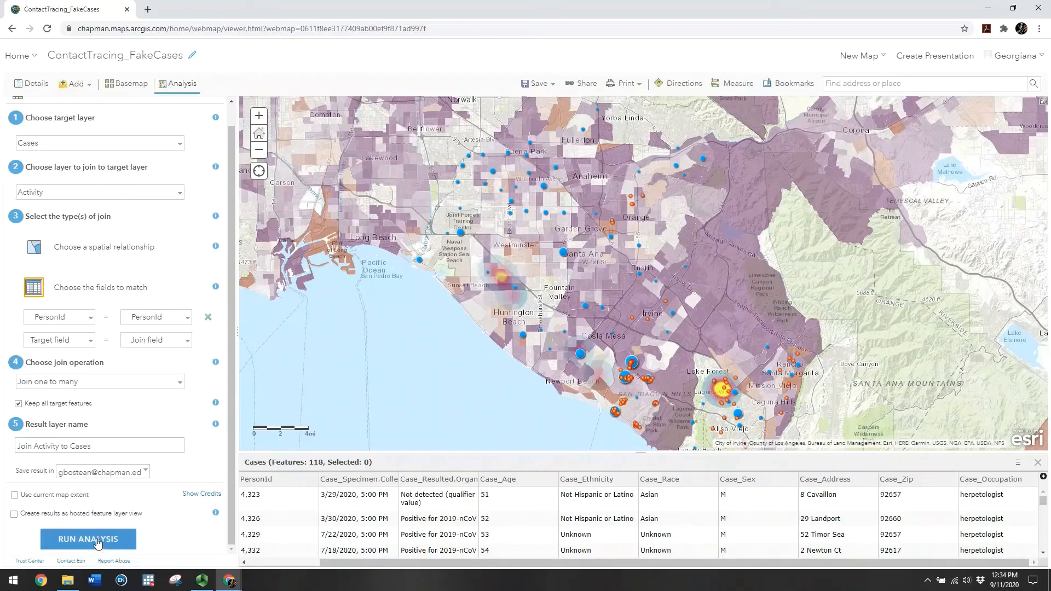
left_click(97, 541)
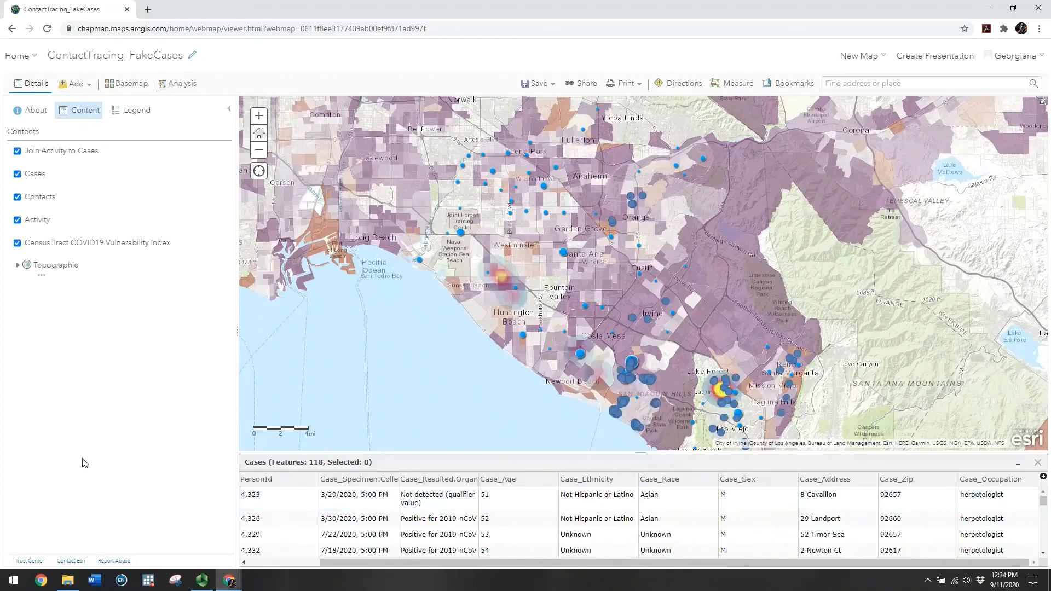
Open the Join Activity to Cases table, enlarge it, and browse its 120 rows and columns
mouse_move(29, 161)
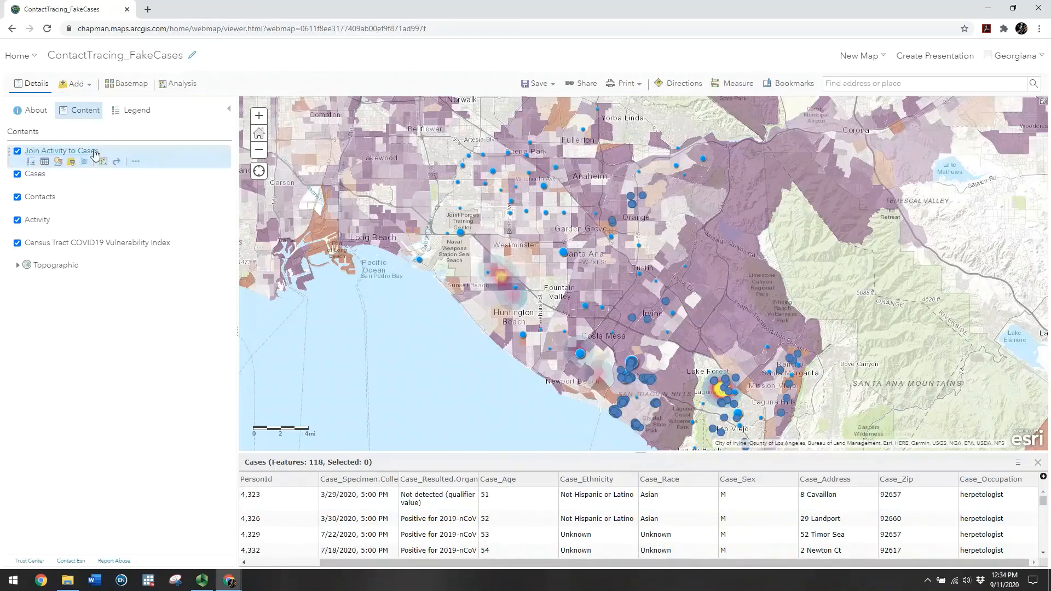
left_click(45, 163)
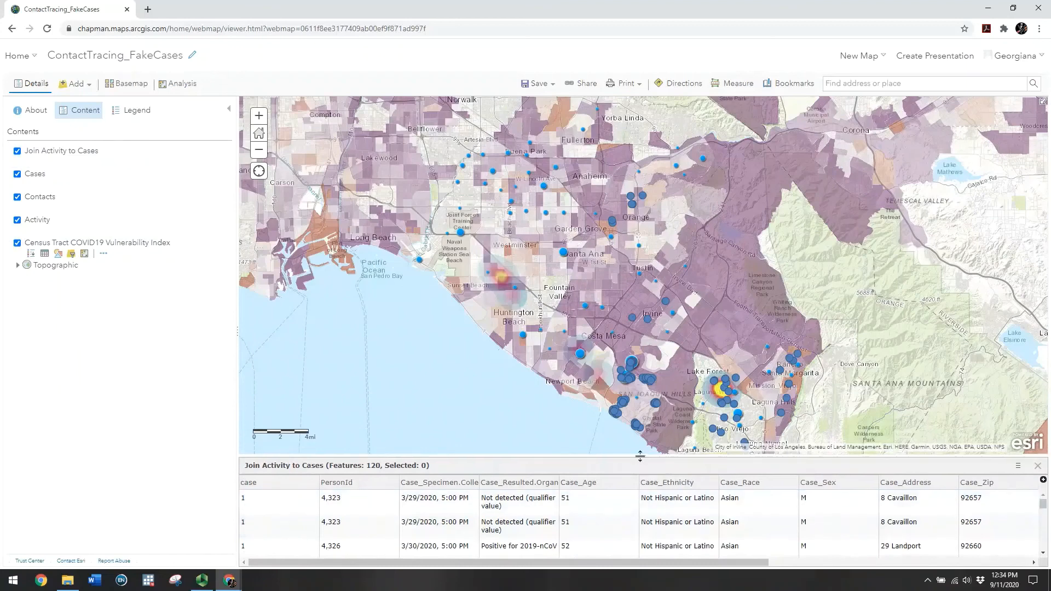
left_click_drag(640, 457, 367, 355)
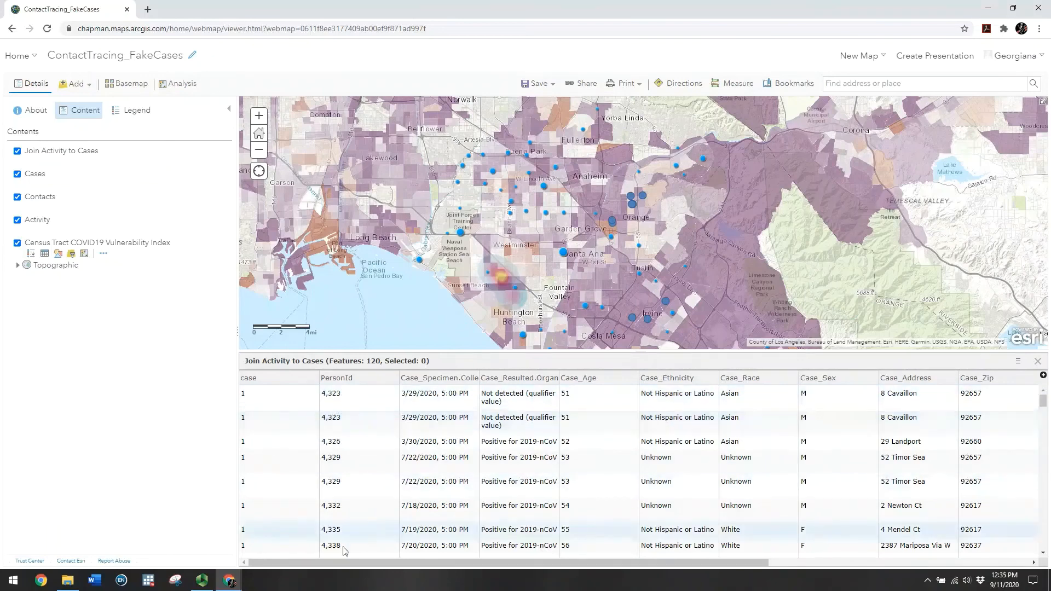
left_click_drag(460, 562, 720, 556)
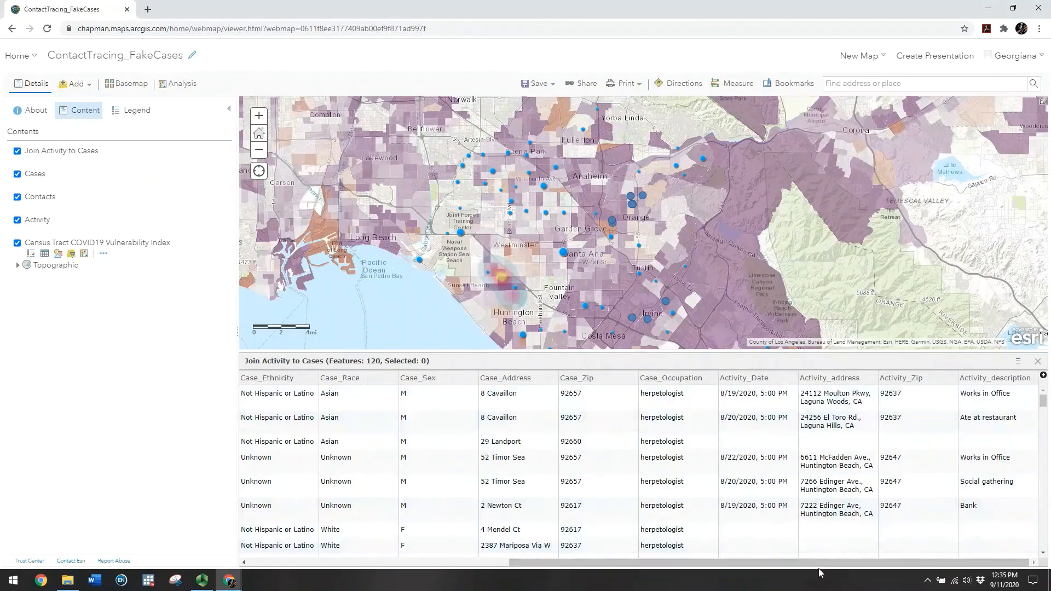
scroll(779, 486, "down", 10)
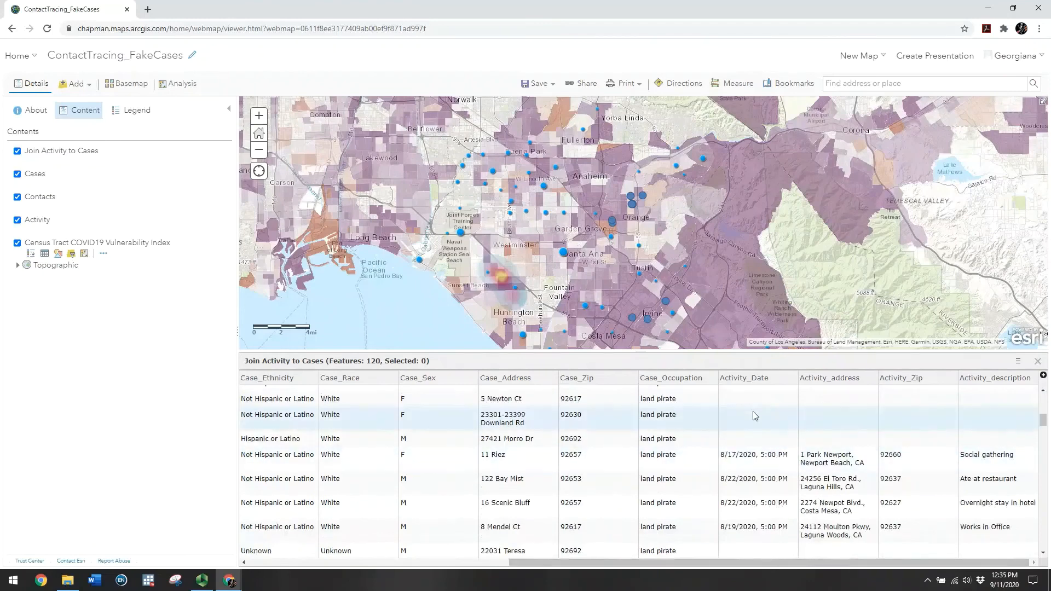
scroll(753, 423, "down", 10)
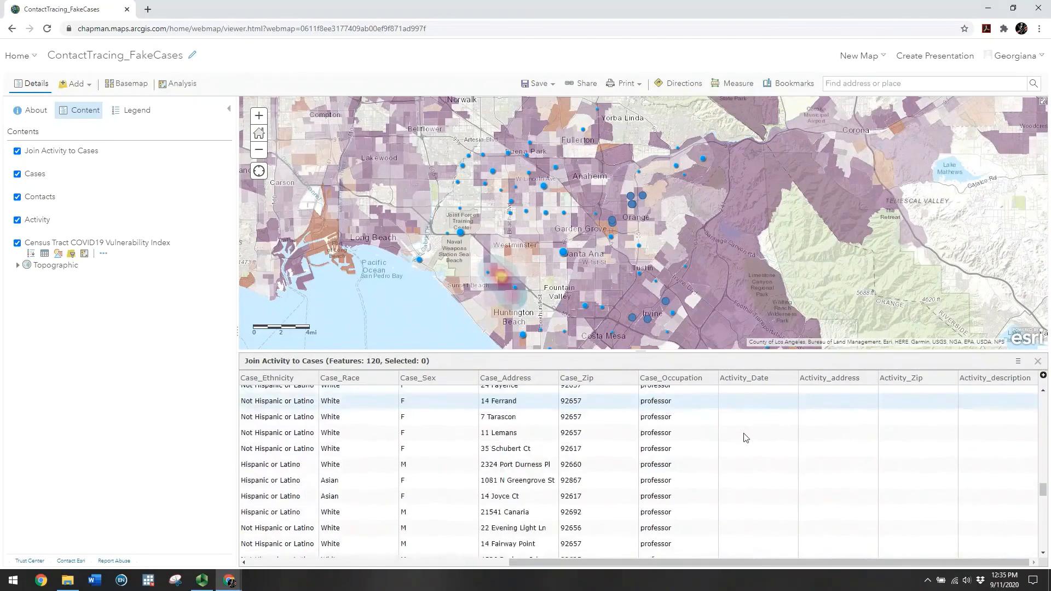
scroll(751, 472, "up", 15)
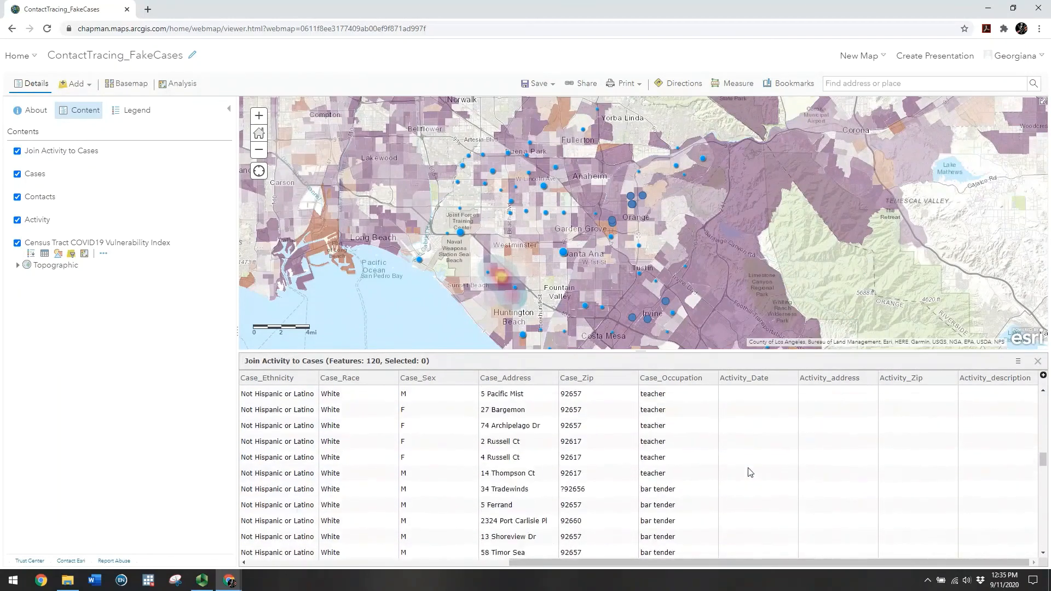
scroll(753, 476, "down", 3)
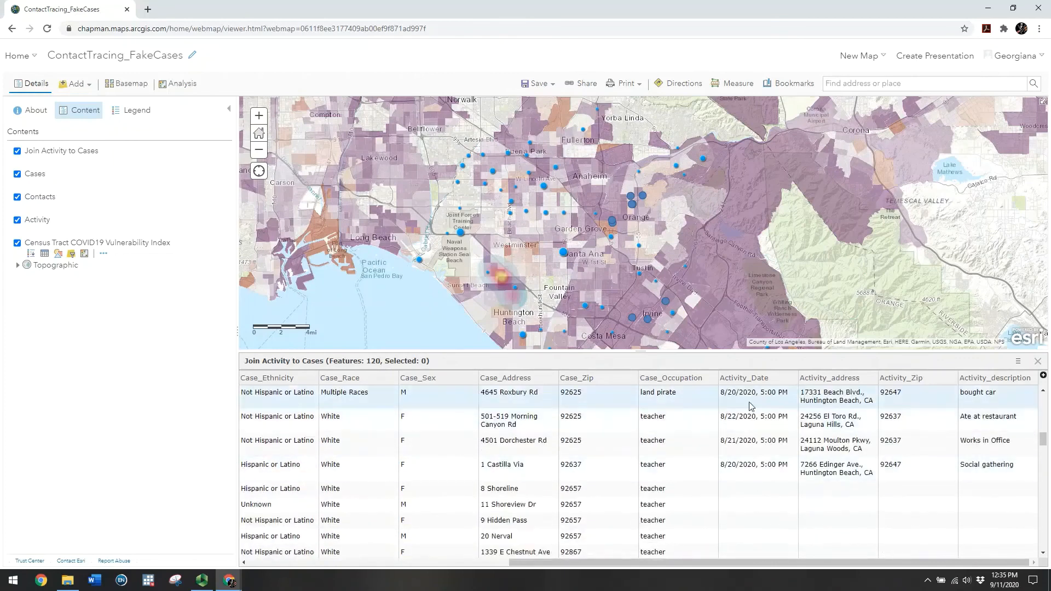
scroll(761, 482, "up", 3)
scroll(761, 482, "up", 5)
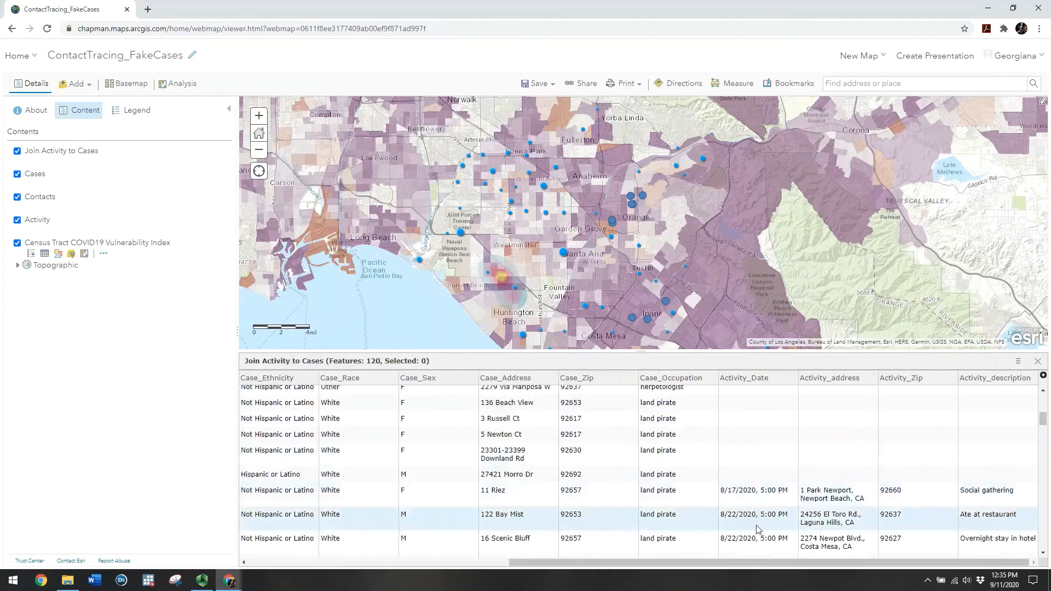
left_click_drag(748, 563, 487, 563)
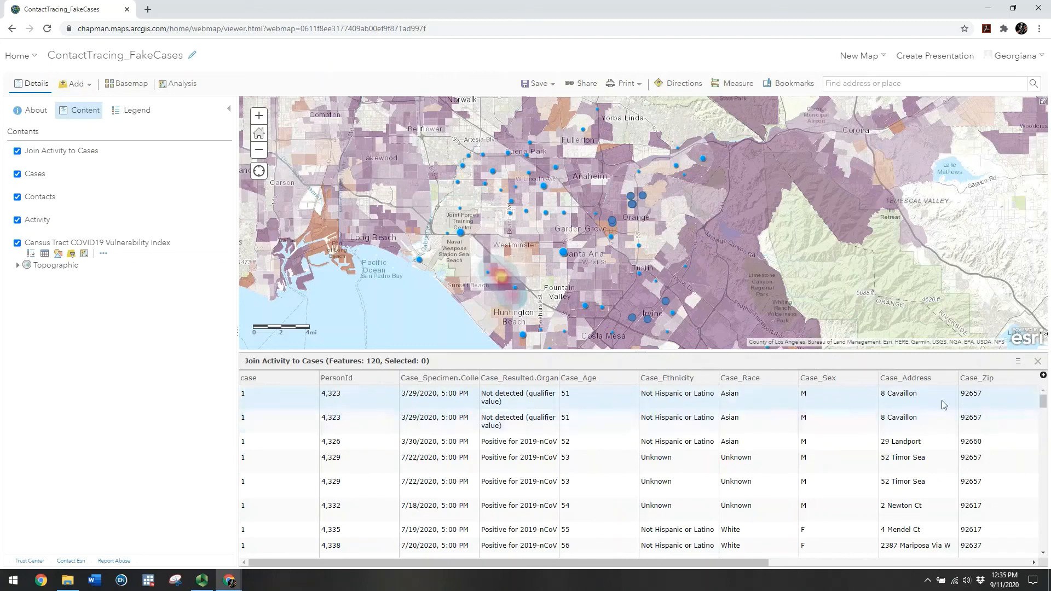
left_click_drag(692, 563, 956, 566)
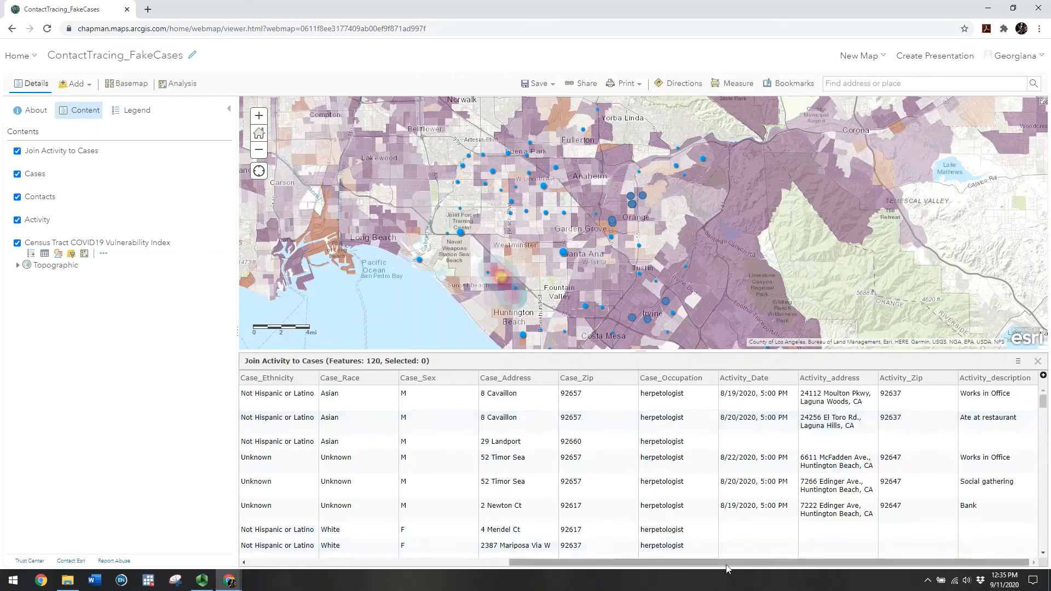
left_click_drag(726, 564, 465, 563)
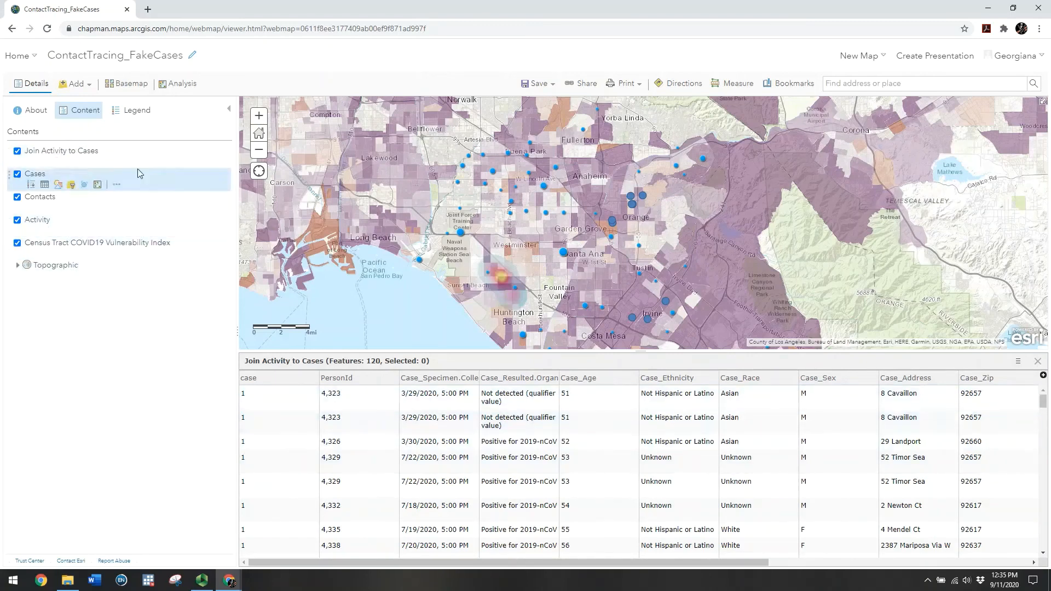
Open the Join Activity to Cases filter and choose the Case_Occupation field
mouse_move(118, 165)
left_click(72, 163)
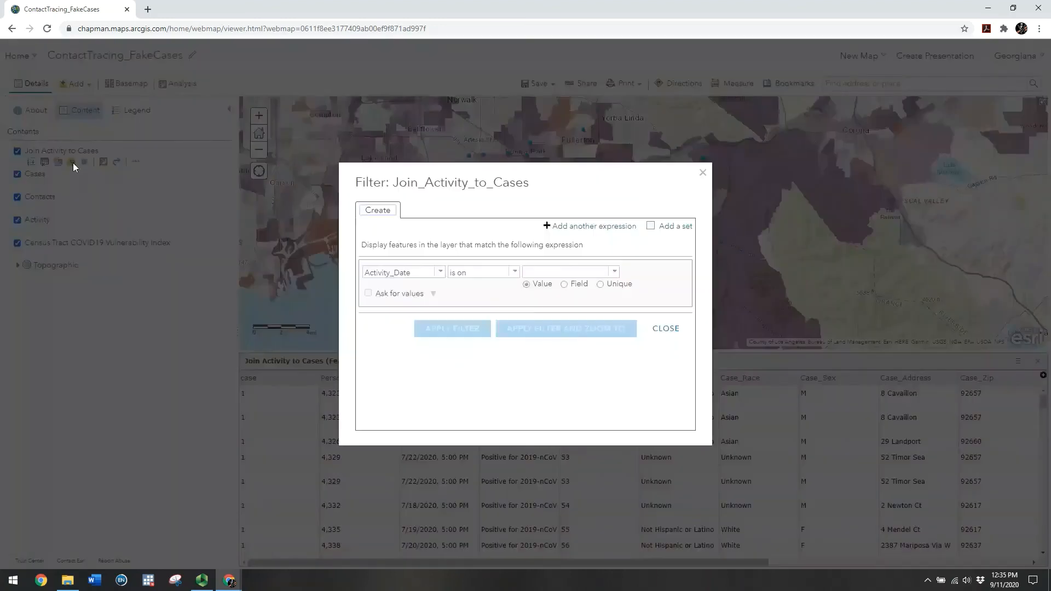
left_click(441, 272)
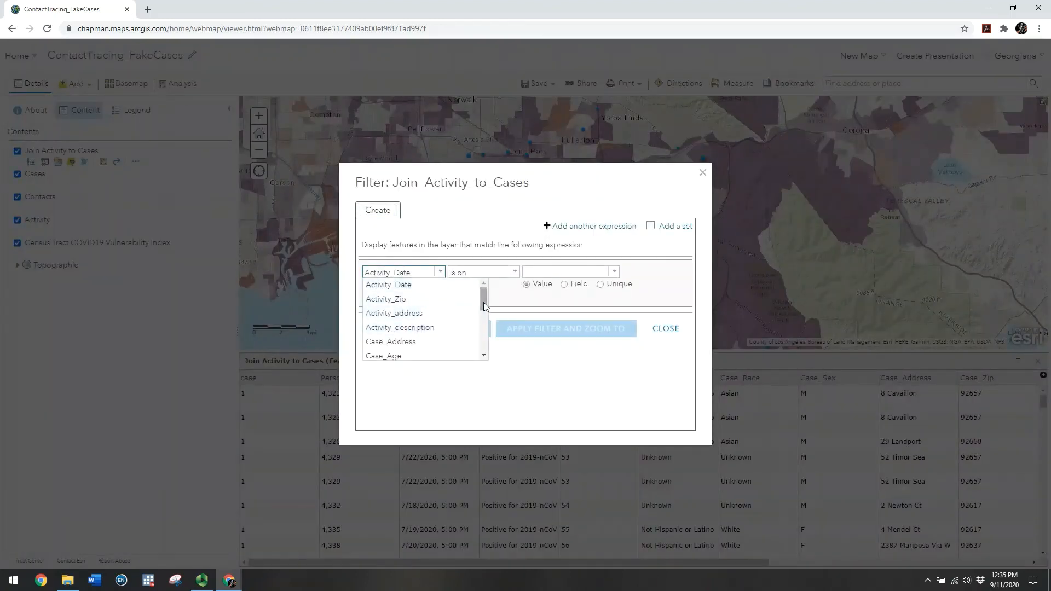
left_click_drag(484, 298, 484, 338)
left_click_drag(484, 323, 484, 312)
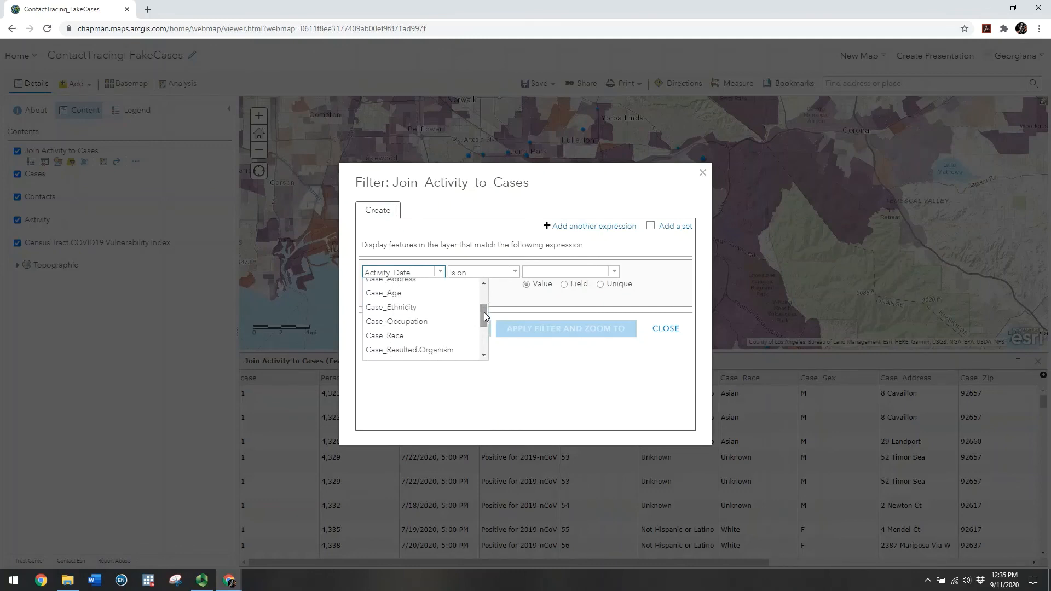
left_click(411, 321)
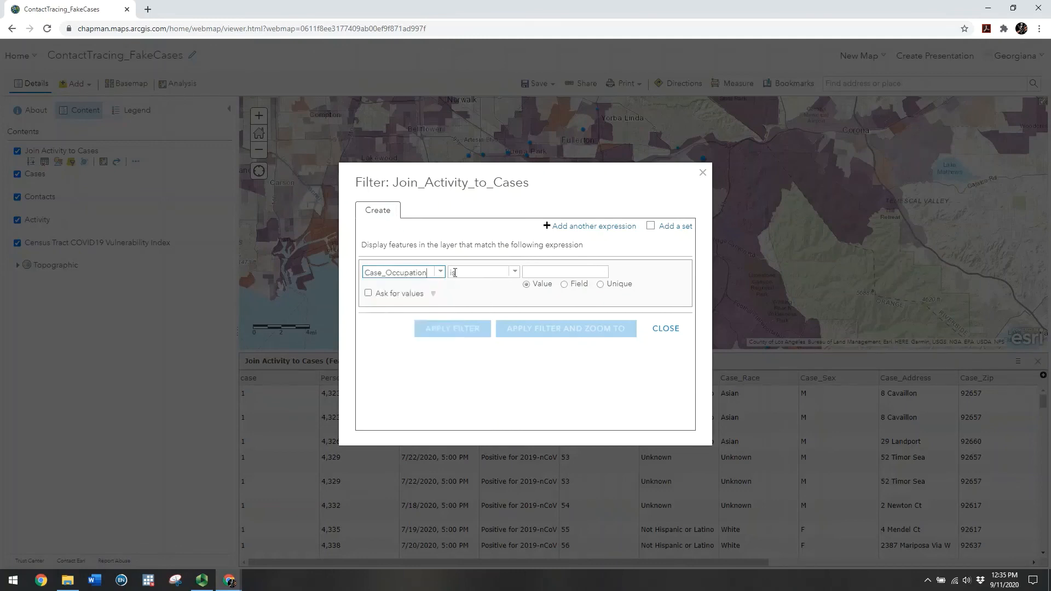
Pick the unique value teacher and apply the filter, leaving 20 features
left_click(599, 285)
left_click(616, 273)
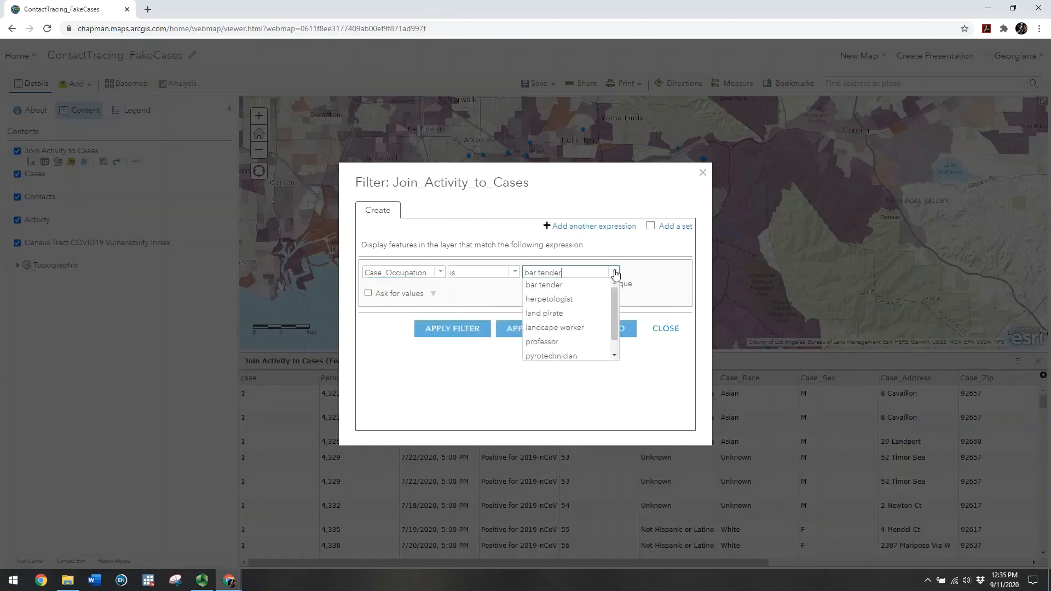
left_click_drag(616, 293, 614, 304)
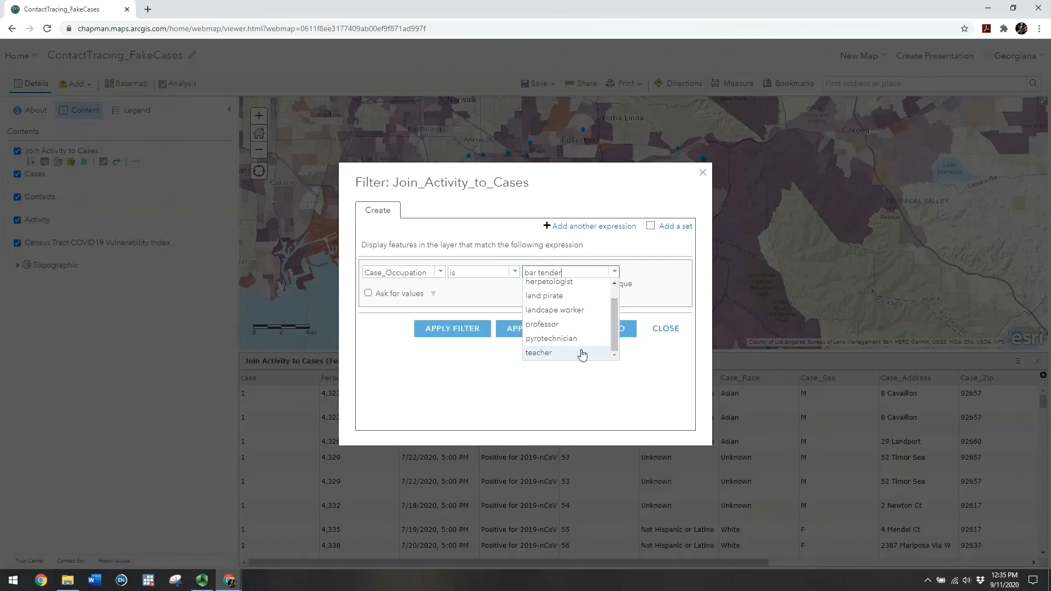
left_click_drag(612, 343, 609, 300)
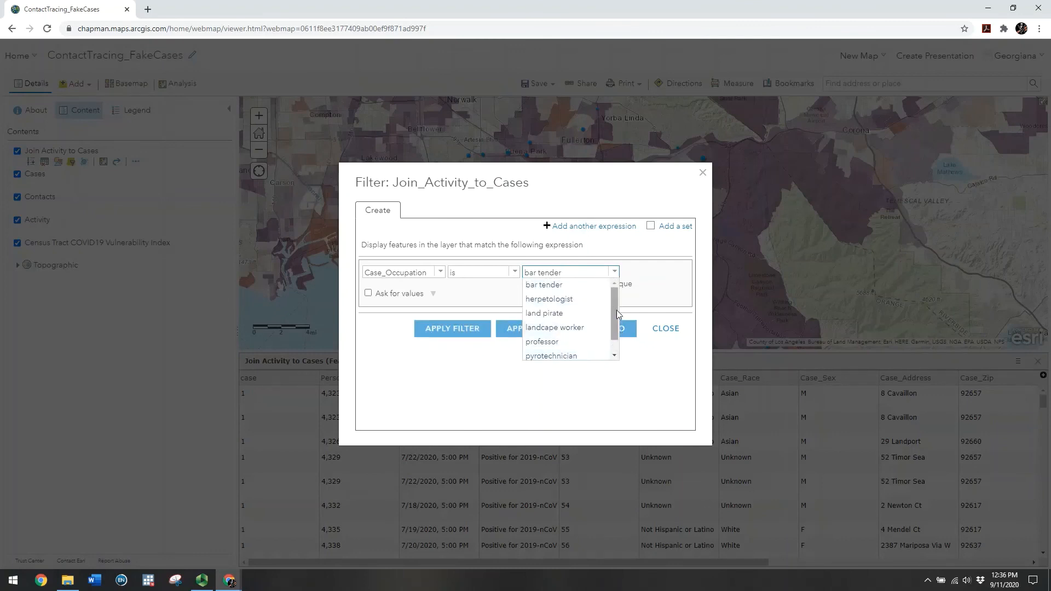
left_click_drag(616, 305, 616, 346)
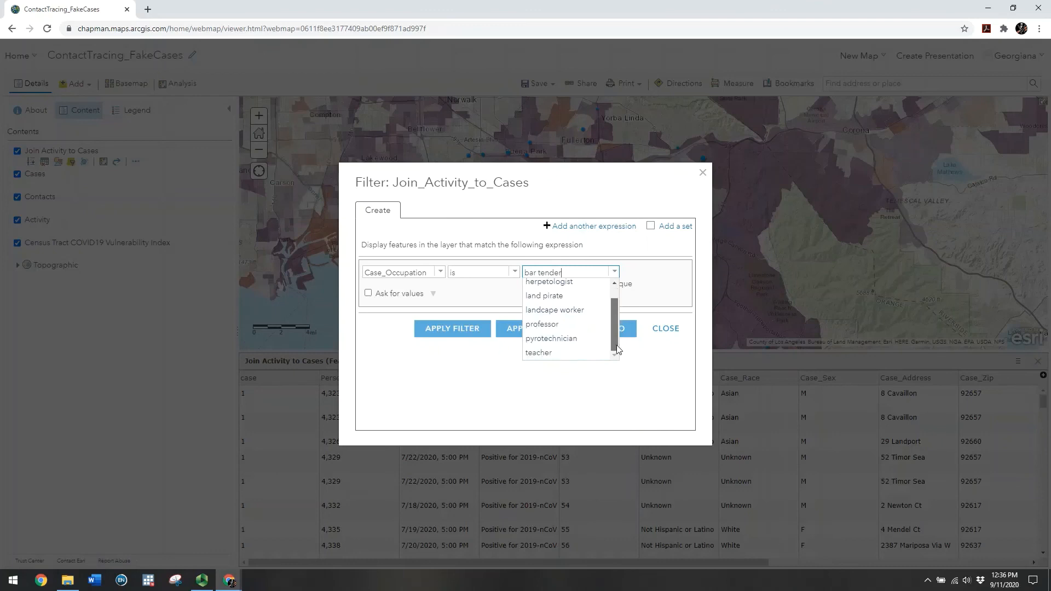
left_click(552, 355)
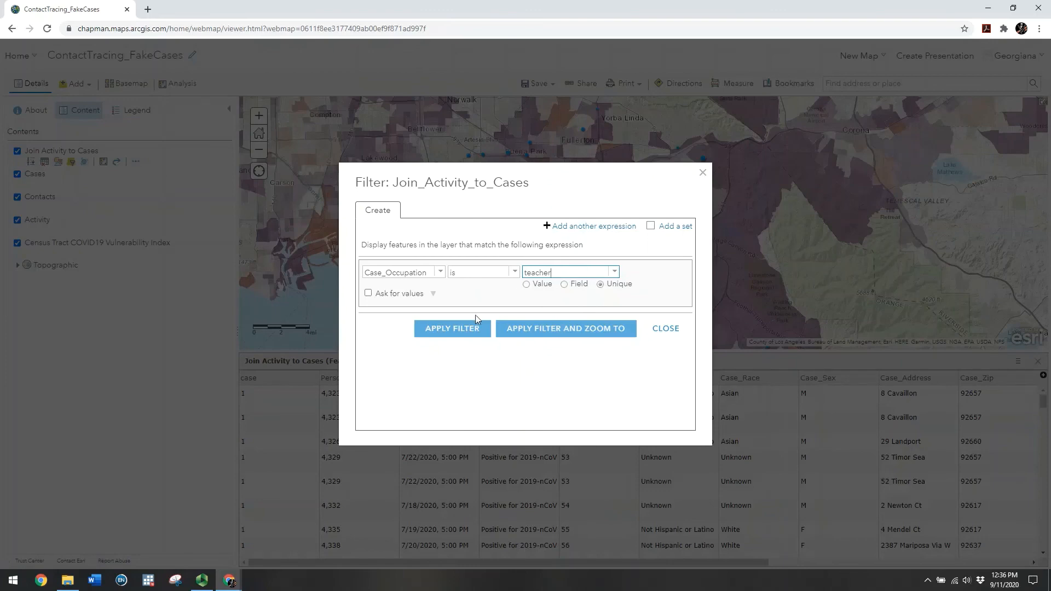
left_click(471, 332)
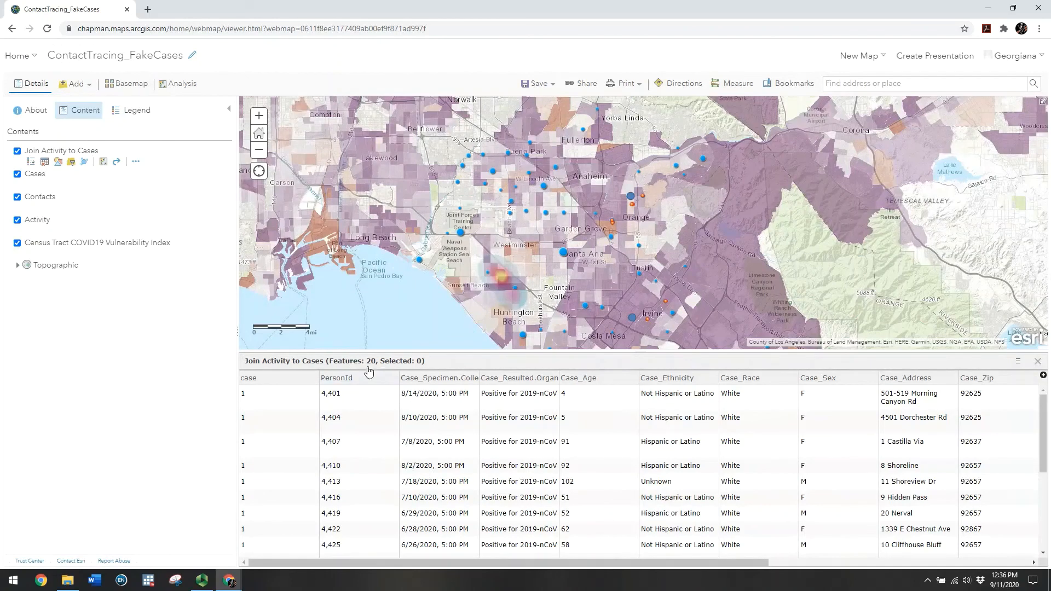
Hide the Cases, Contacts, Activity and census vulnerability layers
left_click(17, 174)
mouse_move(22, 211)
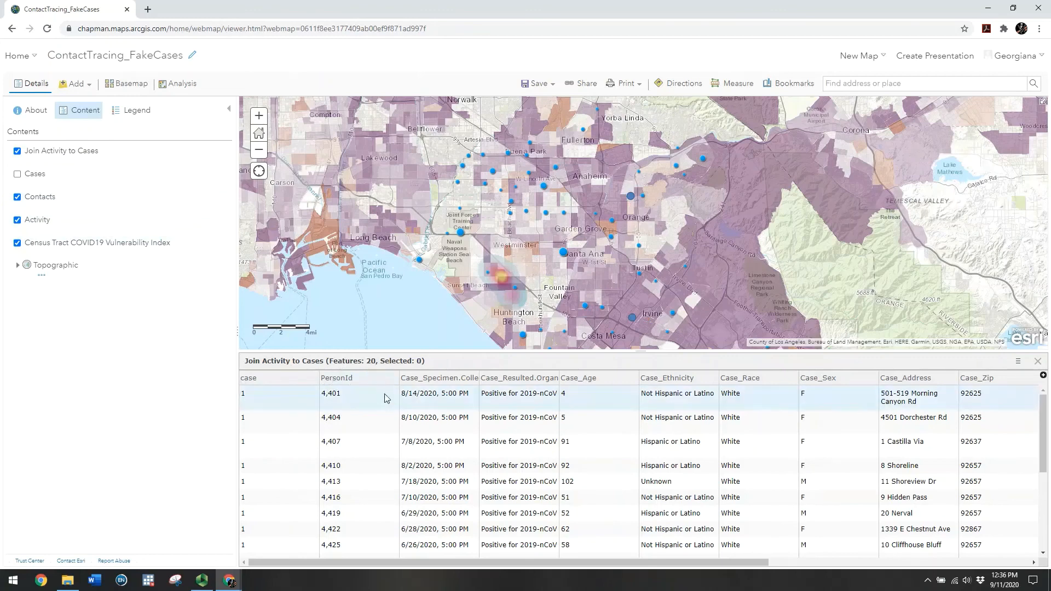
left_click(17, 197)
left_click(17, 220)
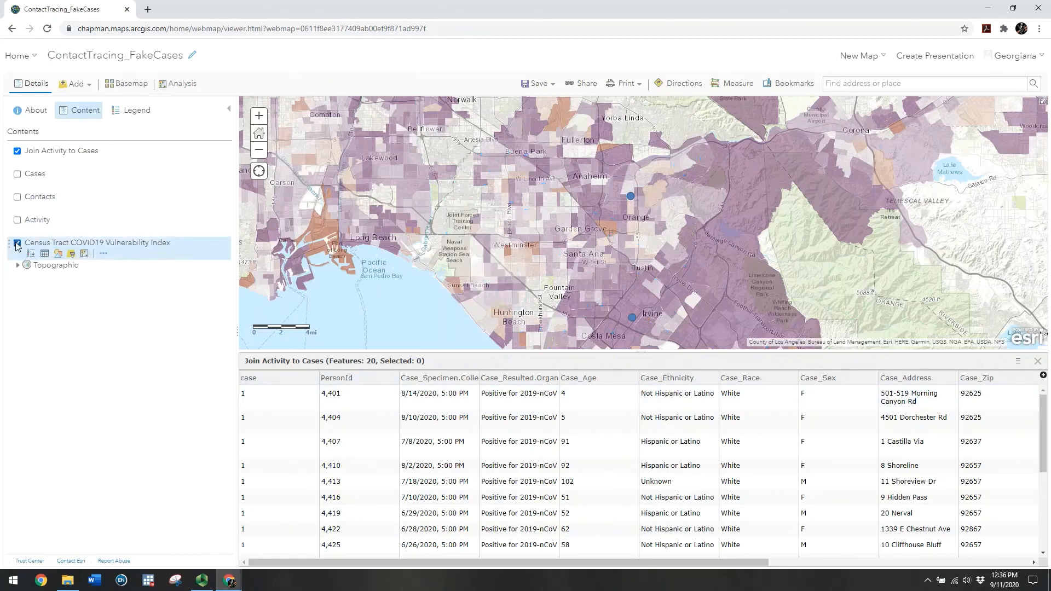
left_click(17, 243)
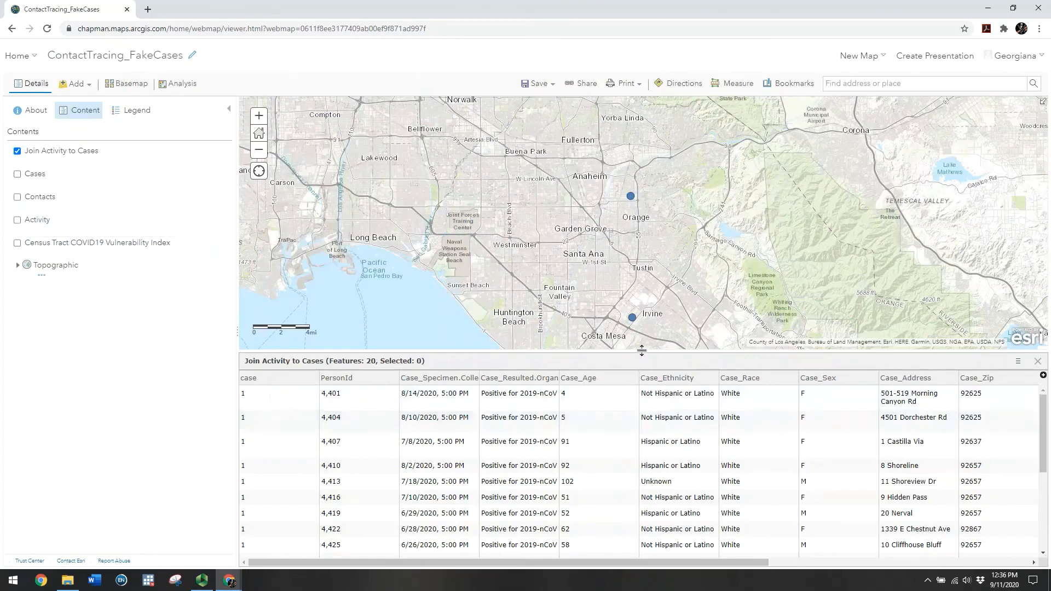
Pan toward the south-east coast and scroll through the joined activity fields in the table
left_click_drag(641, 351, 640, 486)
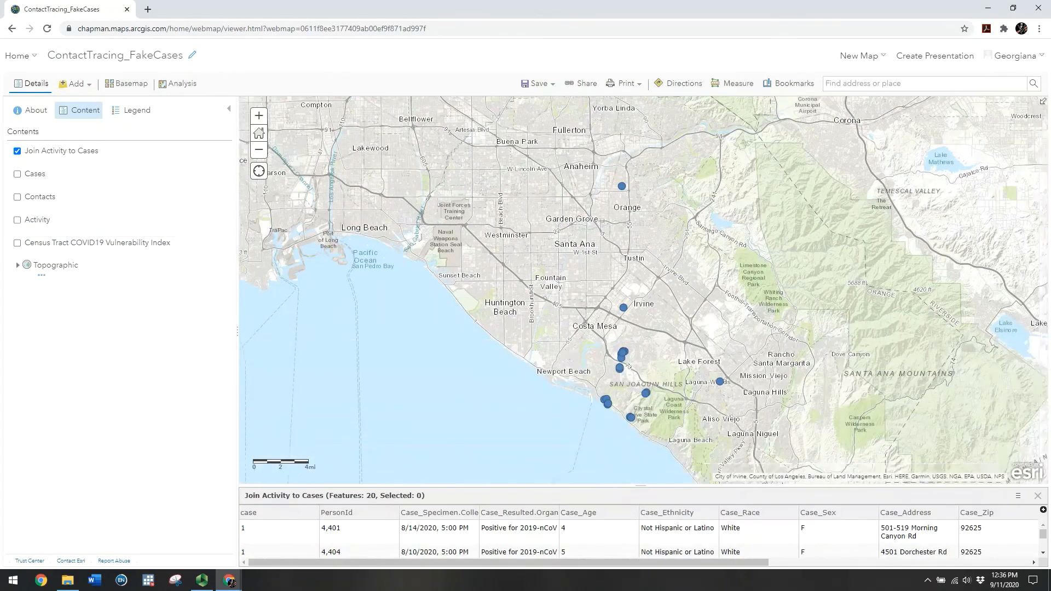
left_click_drag(565, 455, 518, 412)
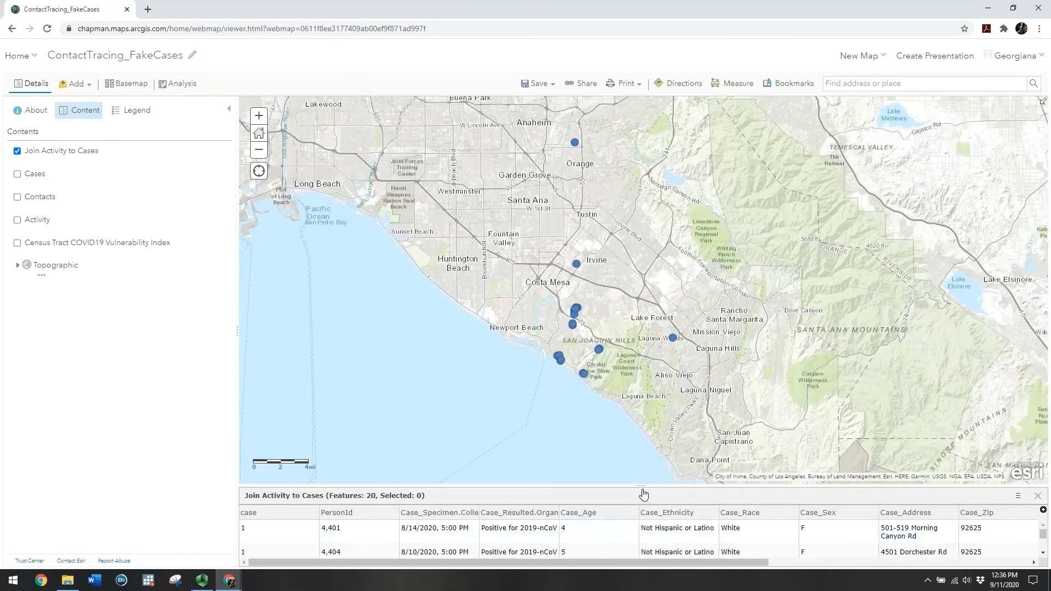
left_click_drag(639, 484, 640, 394)
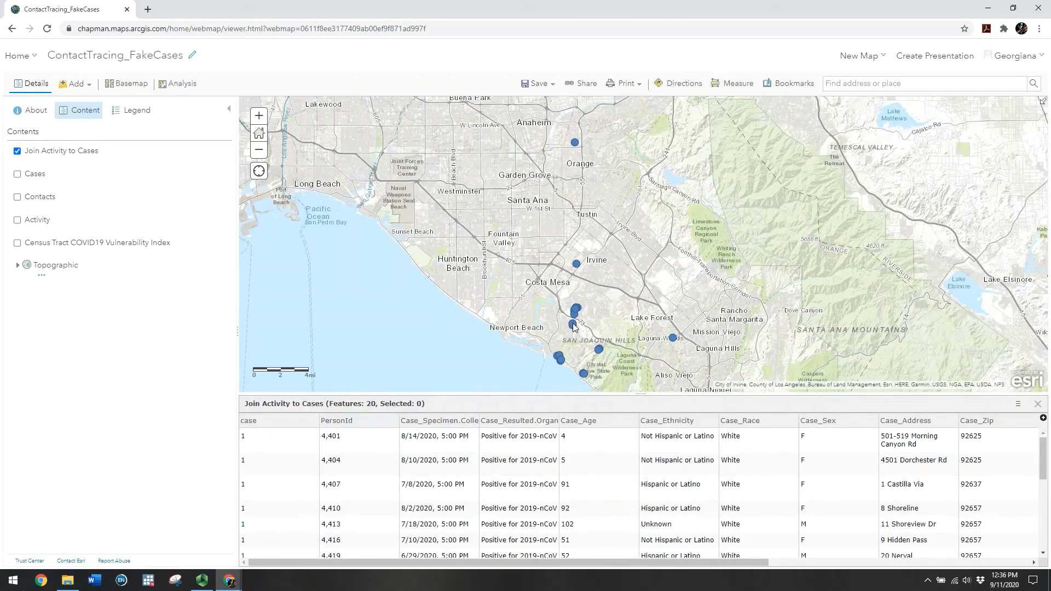
left_click_drag(655, 563, 916, 562)
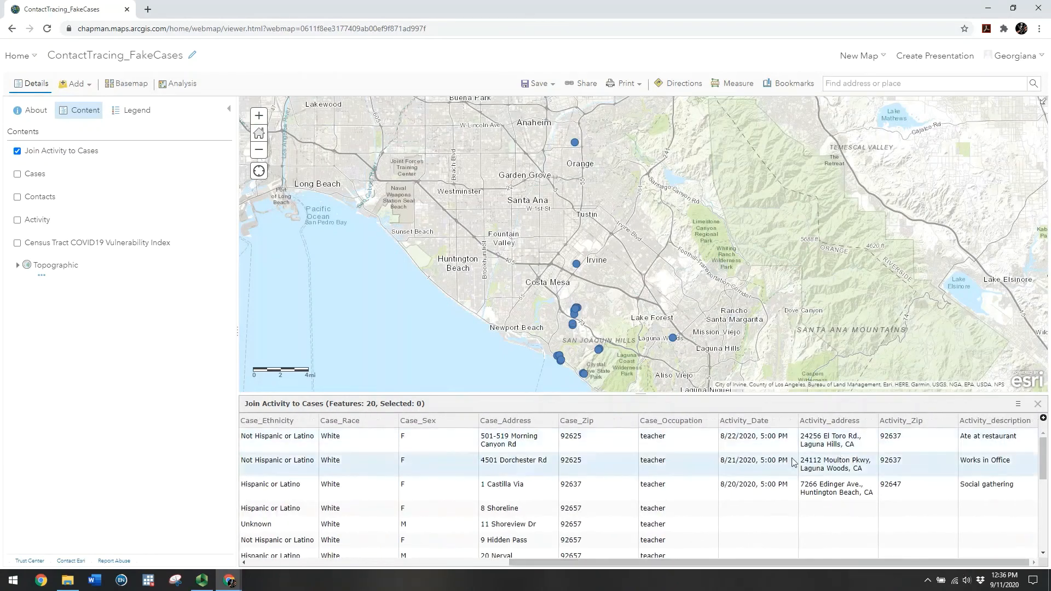
scroll(863, 480, "down", 4)
scroll(863, 481, "up", 4)
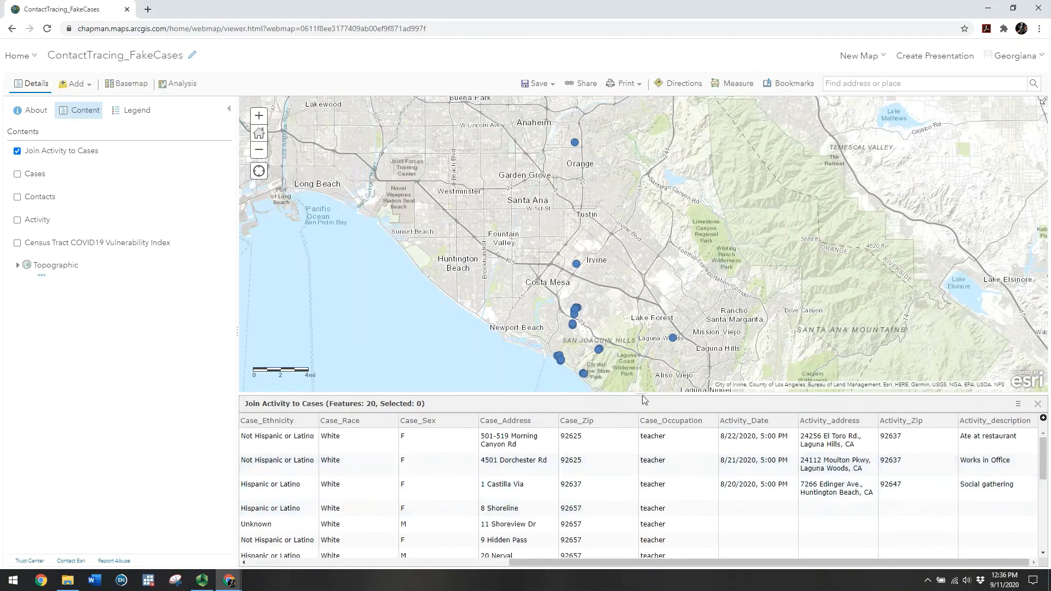
left_click_drag(643, 395, 634, 420)
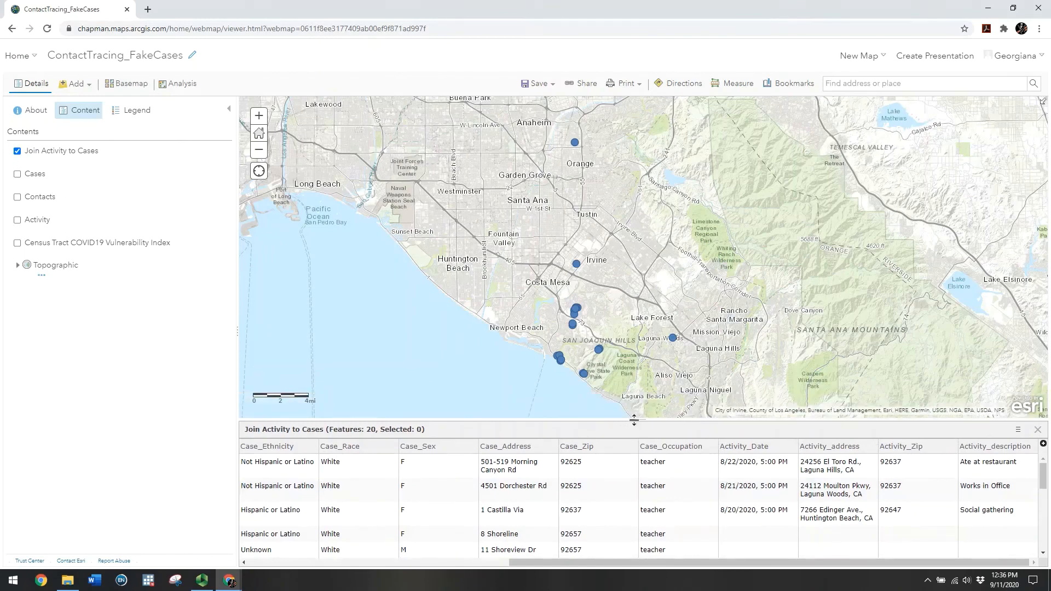
mouse_move(58, 198)
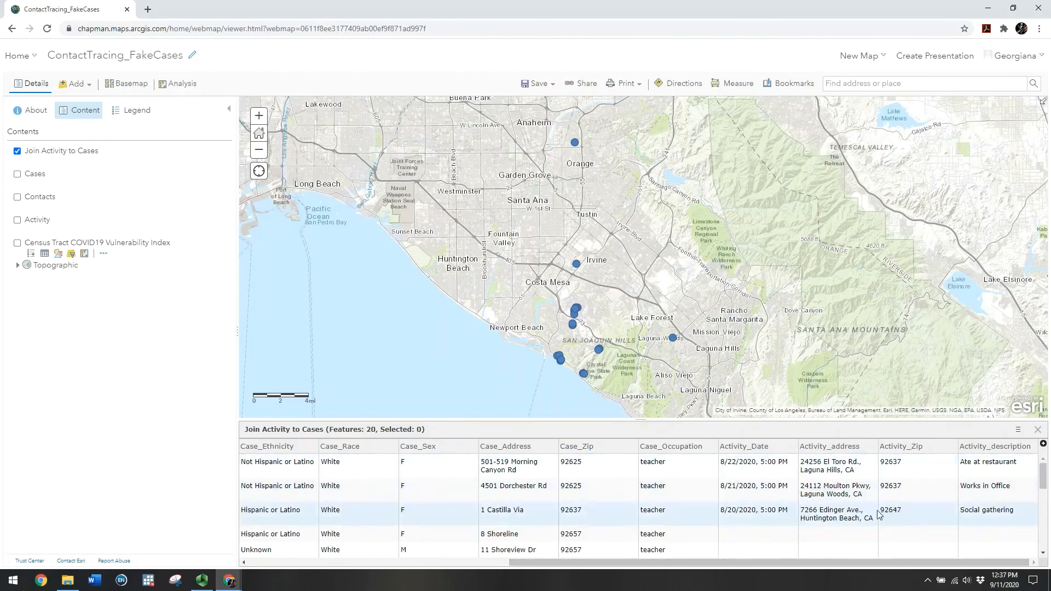
left_click_drag(637, 420, 636, 435)
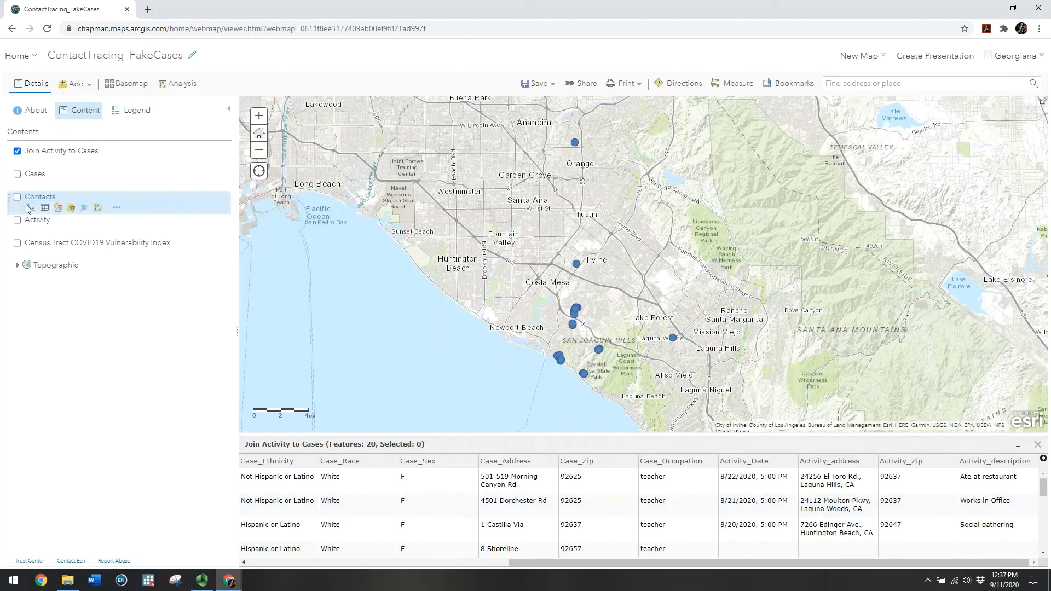
Turn on the vulnerability, Activity, Cases and Contacts layers and hide Join Activity to Cases
left_click(17, 244)
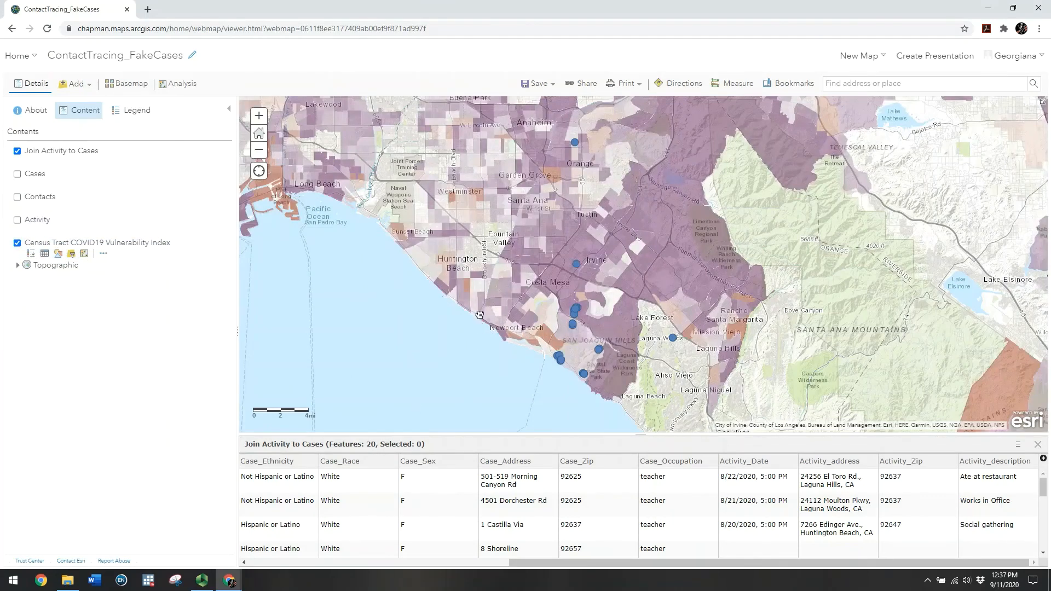
left_click_drag(477, 323, 457, 331)
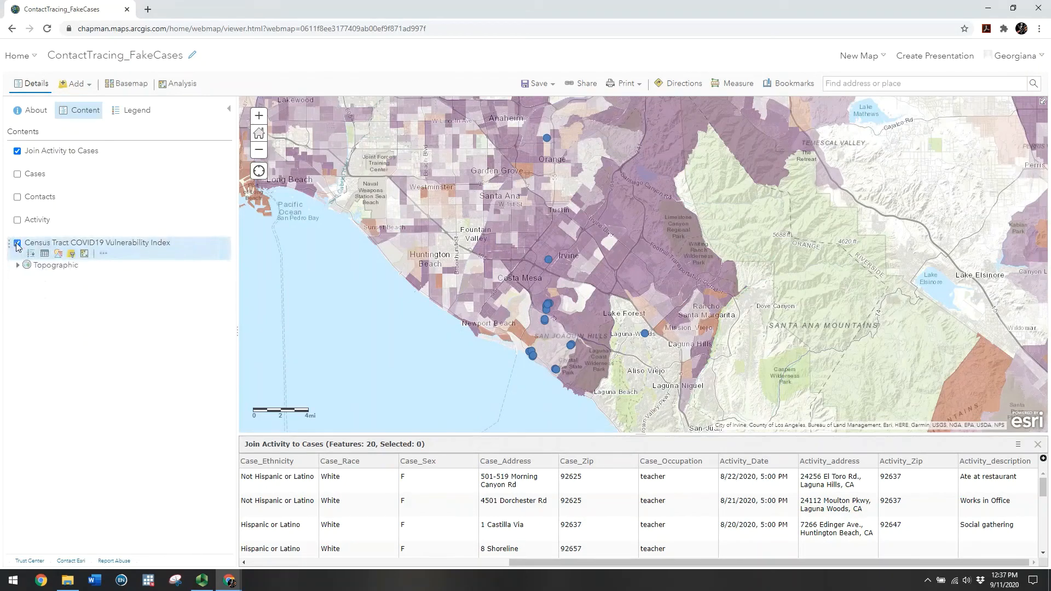
left_click(17, 220)
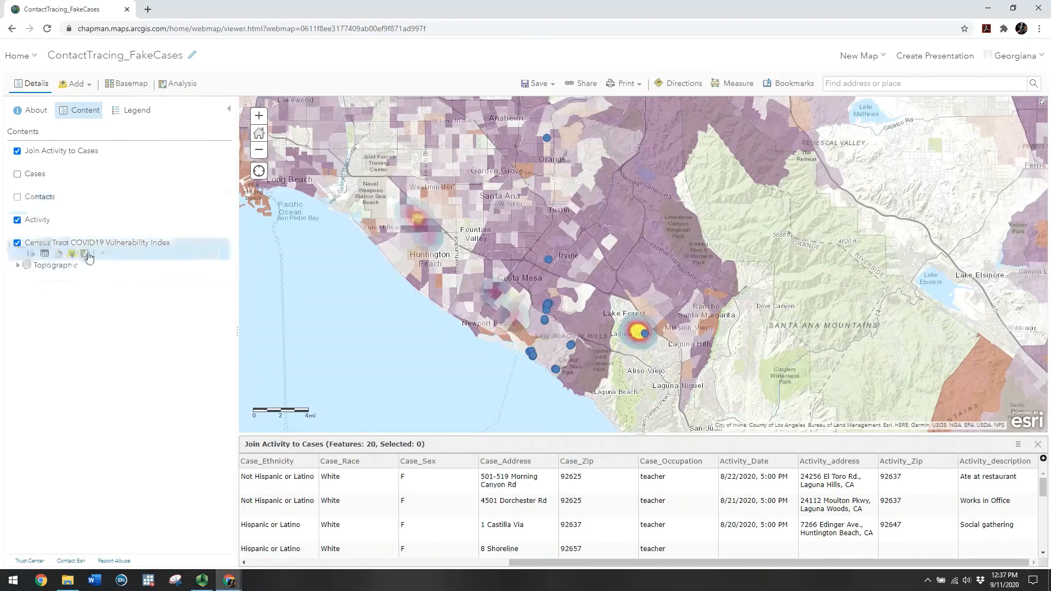
left_click(17, 151)
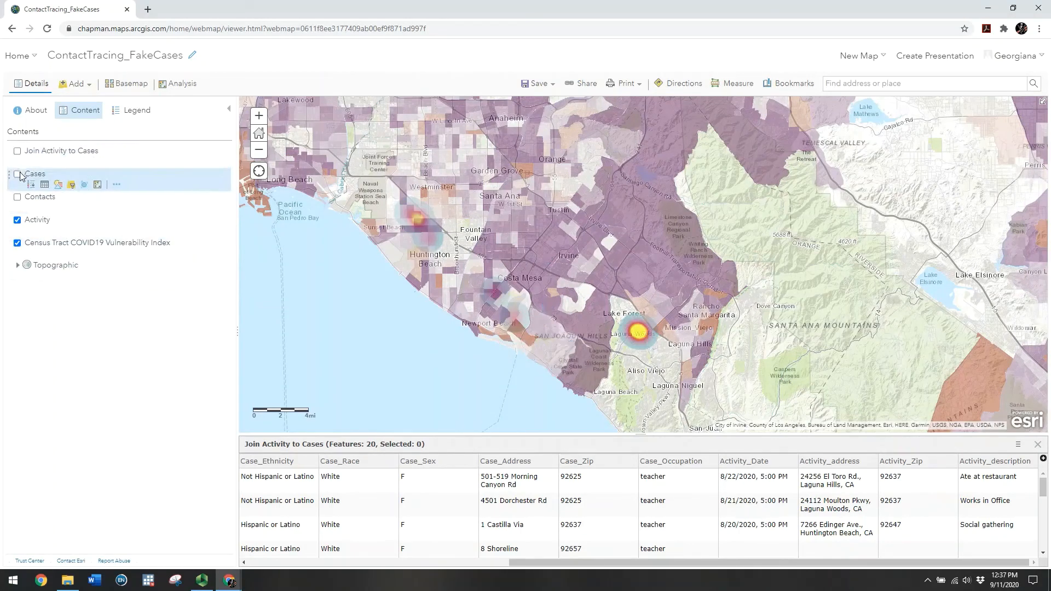
left_click(17, 175)
left_click(16, 197)
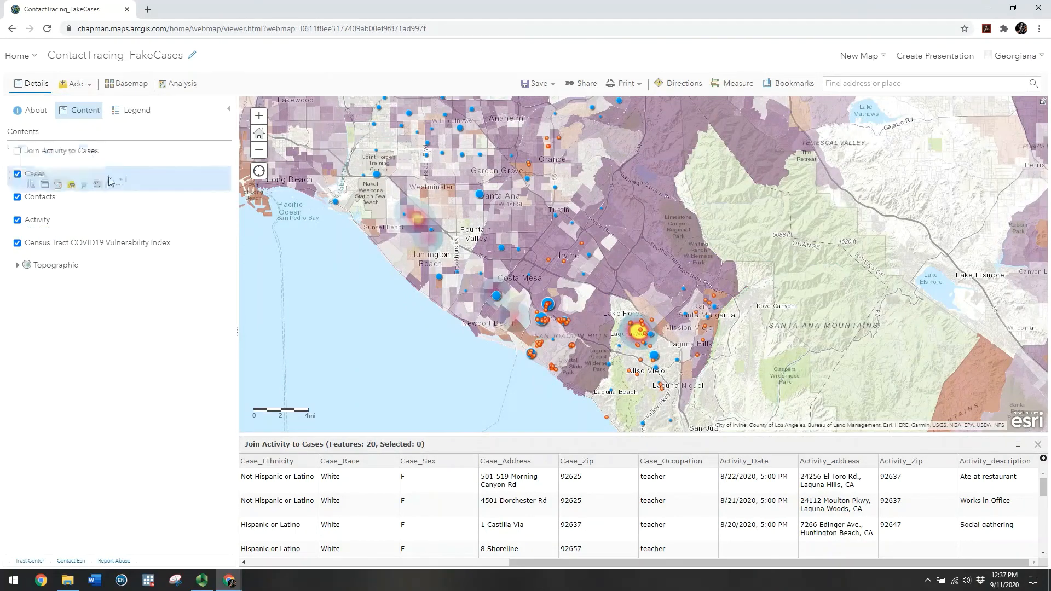
mouse_move(131, 161)
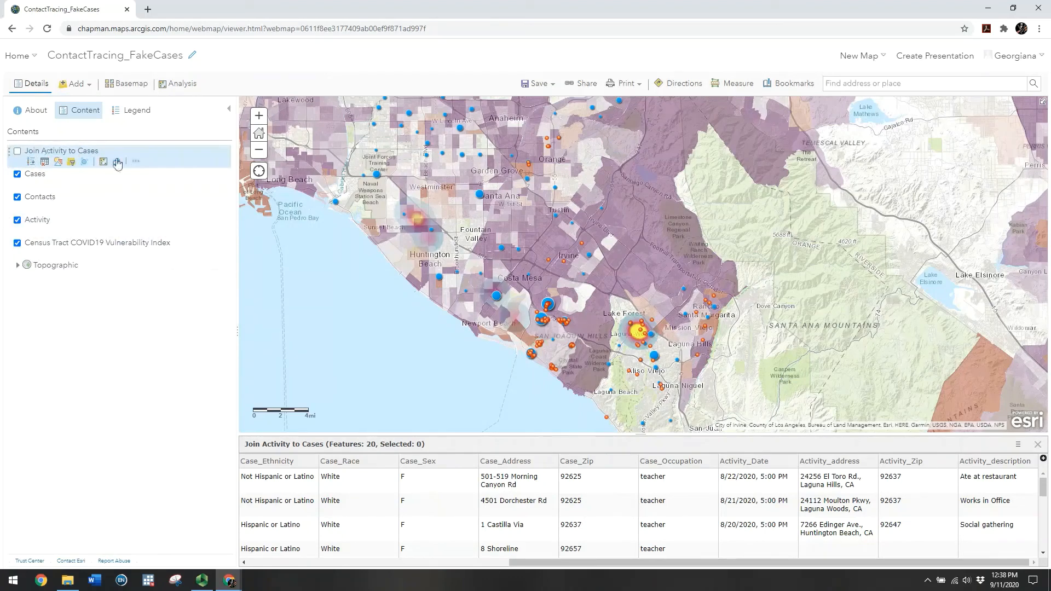
Remove the Join Activity to Cases layer from the map
left_click(136, 163)
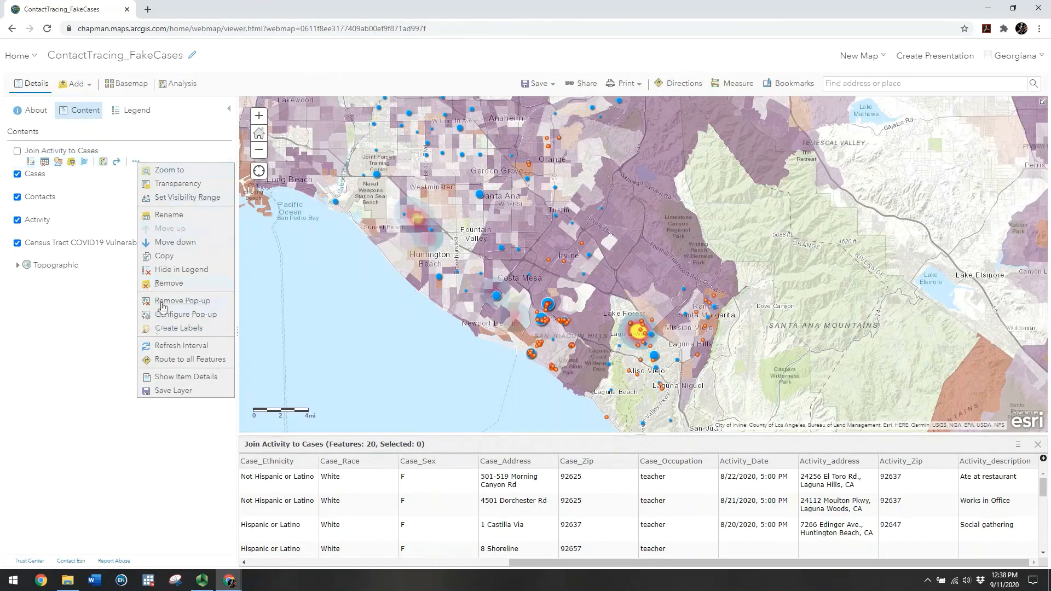
left_click(178, 283)
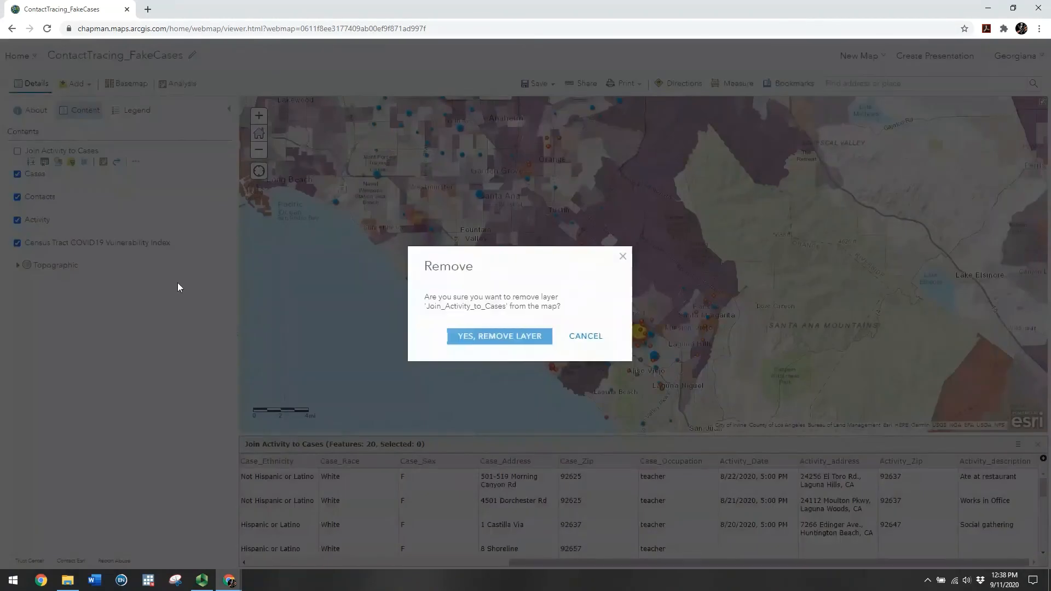
left_click(483, 336)
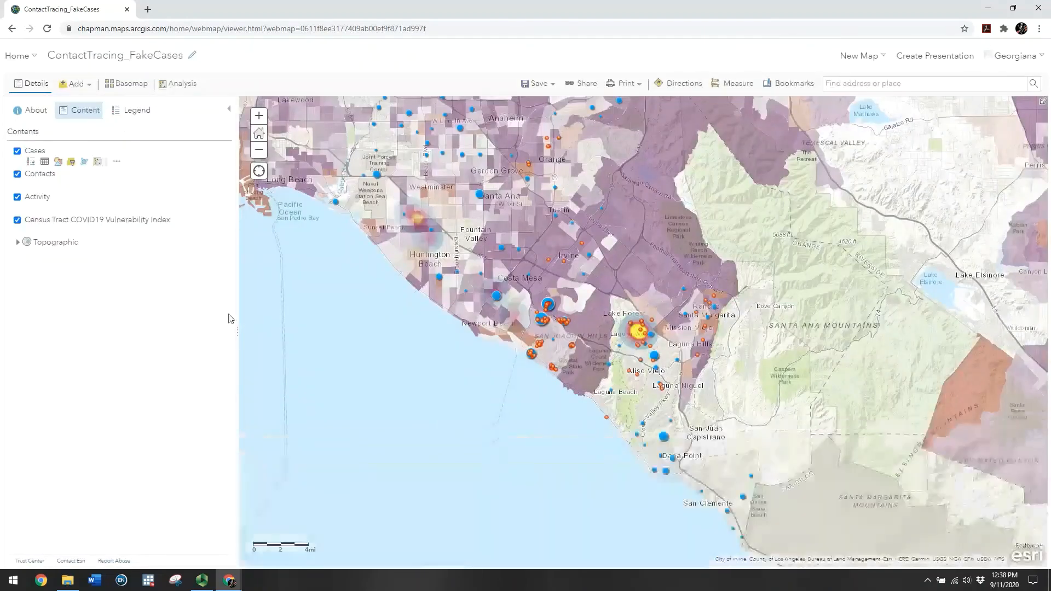
Save the ContactTracing_FakeCases map, then recentre on the coastal case area and zoom out
left_click(87, 94)
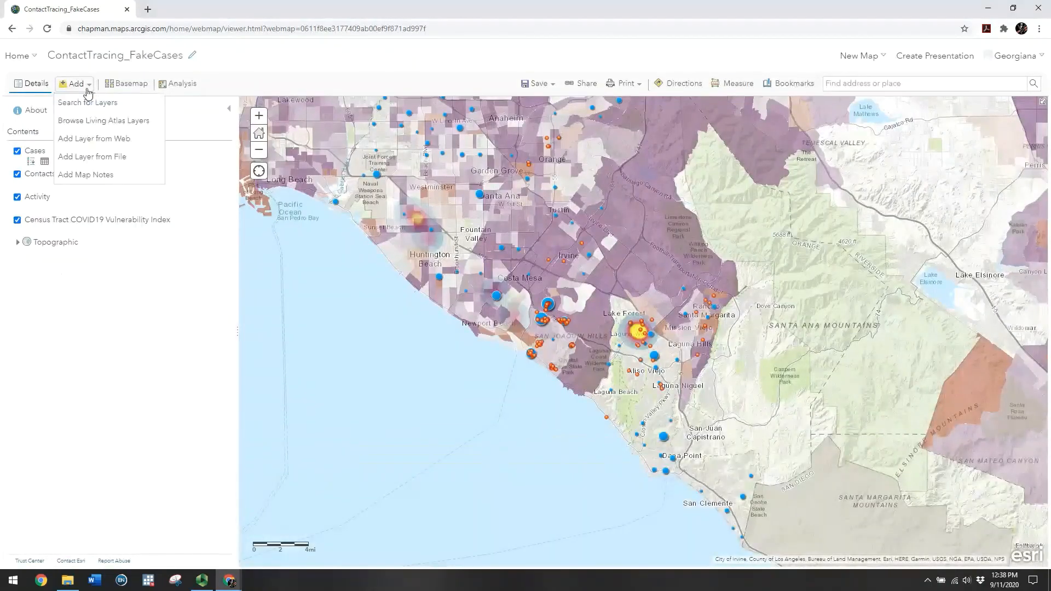
left_click(123, 303)
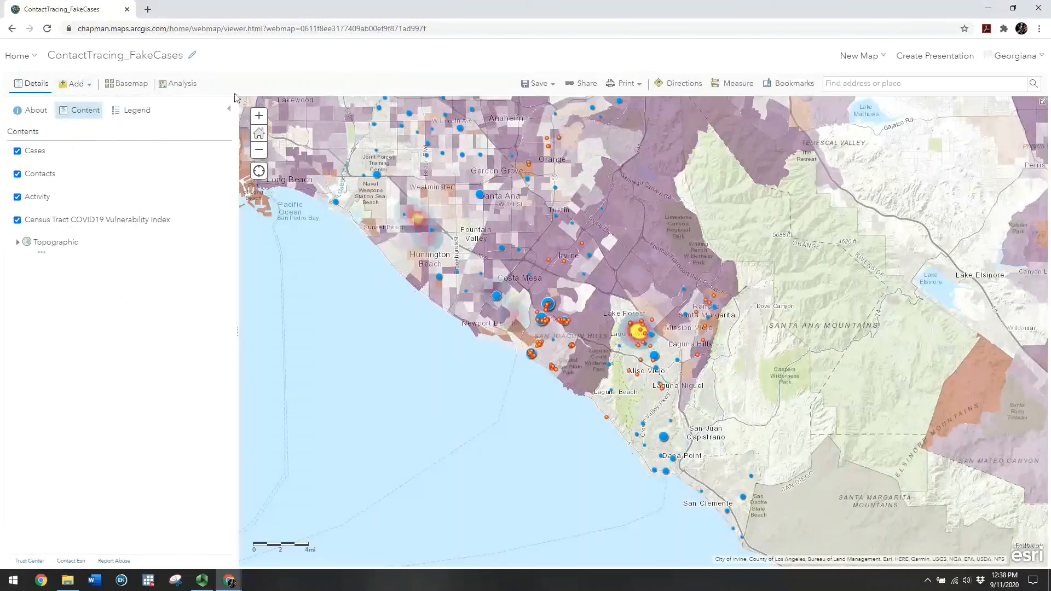
left_click(533, 85)
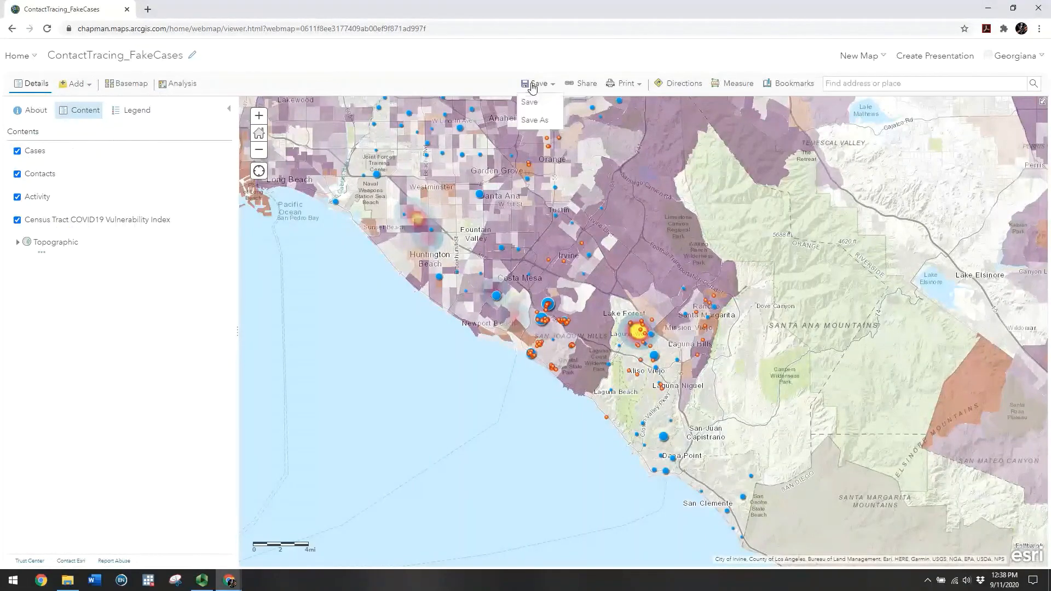
left_click(530, 103)
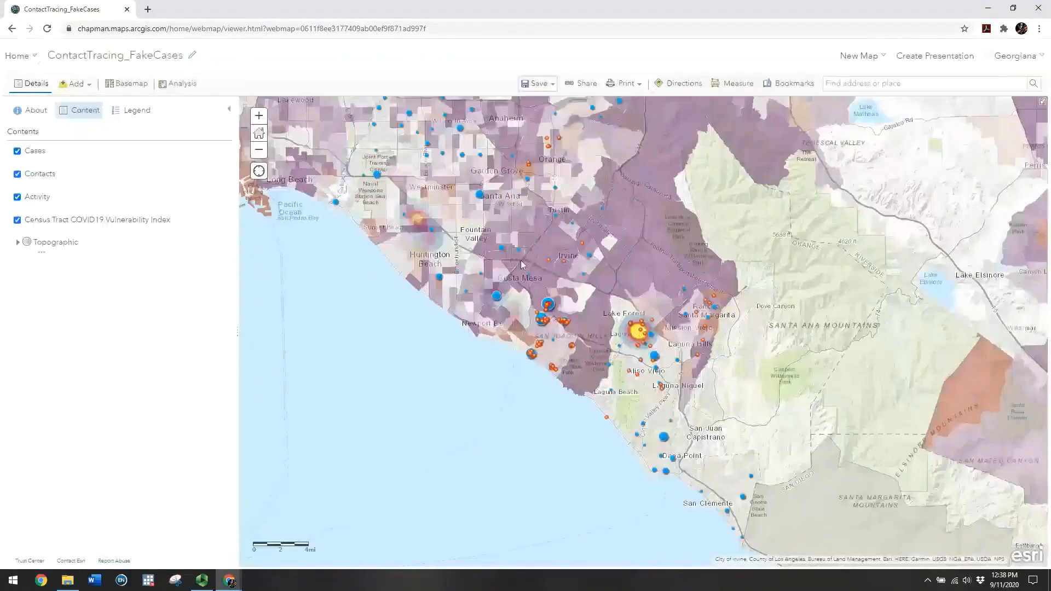
left_click_drag(356, 229, 362, 266)
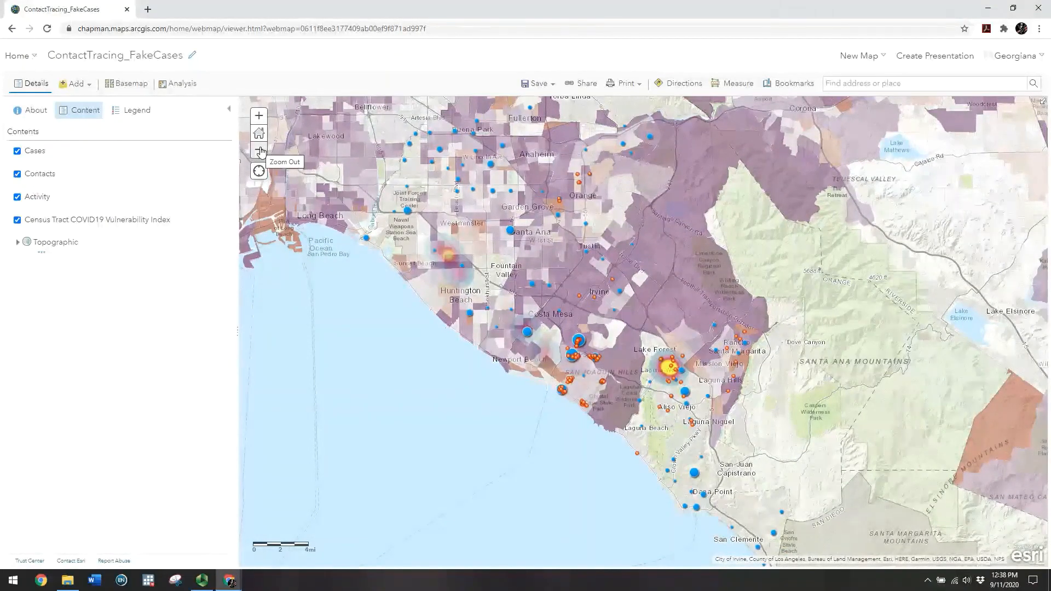
left_click(259, 151)
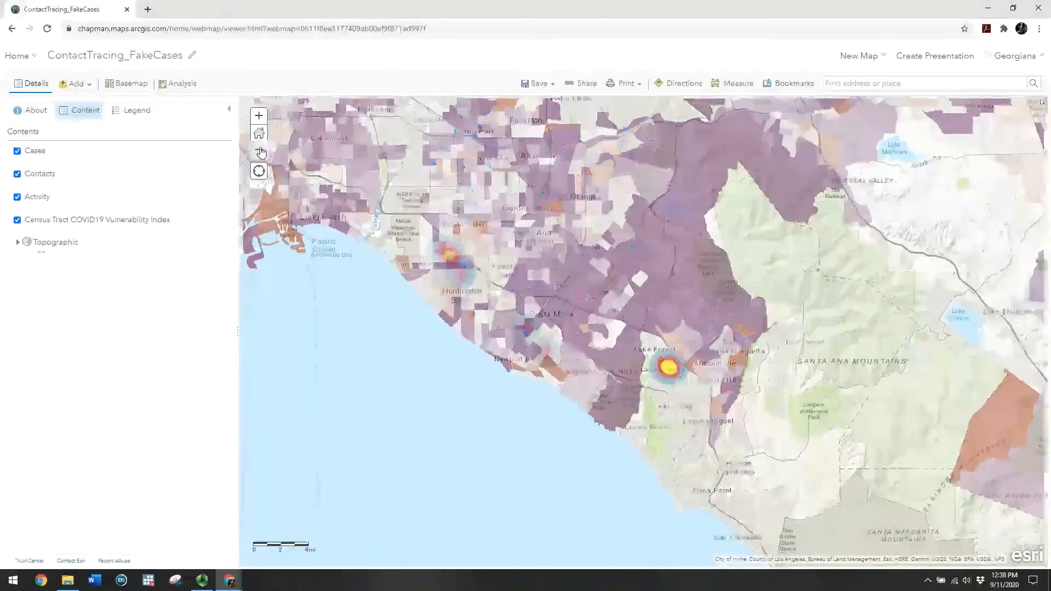